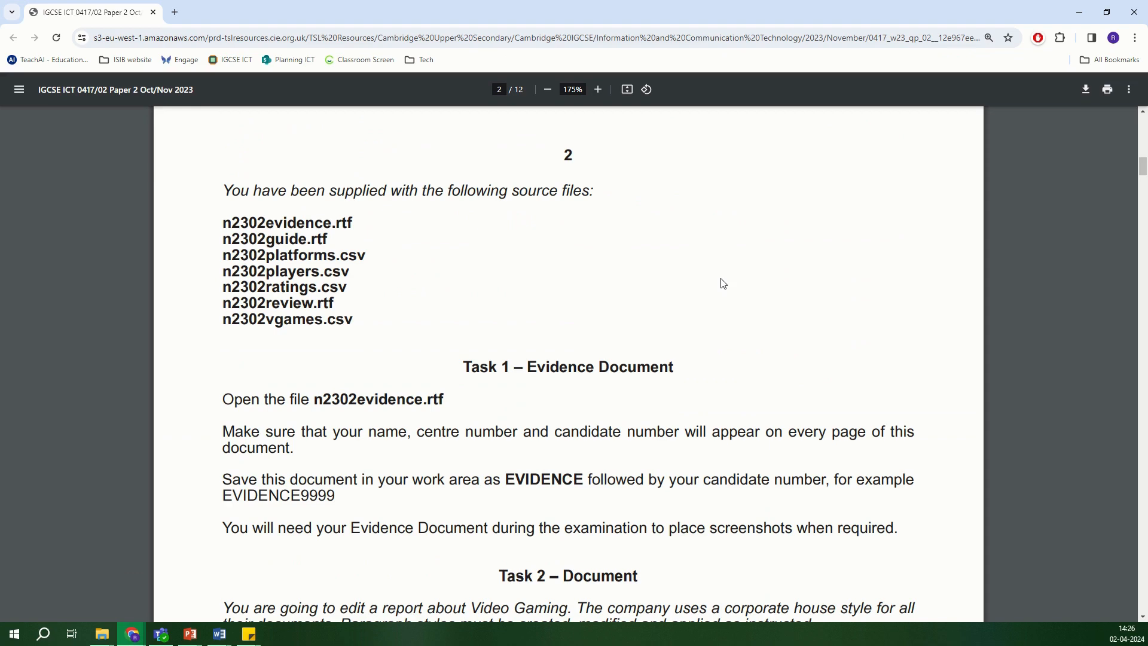
Read the exam paper's Task 2 instructions from opening n2302review.rtf through the VG-subhead style table in question 5
scroll(579, 276, down, 7)
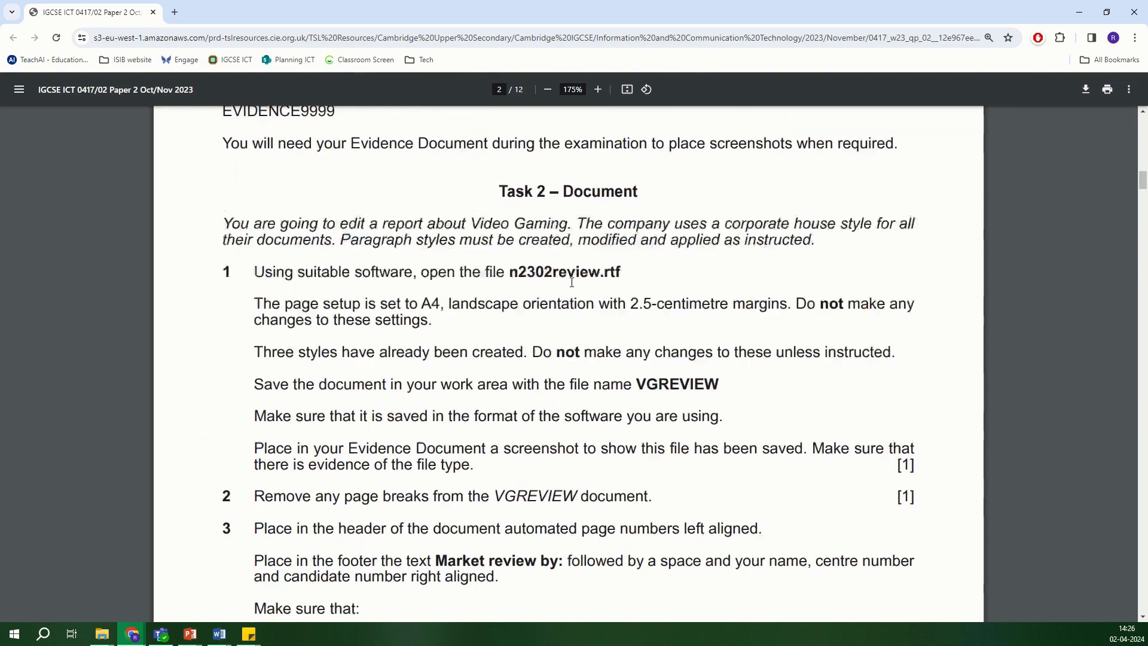
scroll(561, 277, down, 1)
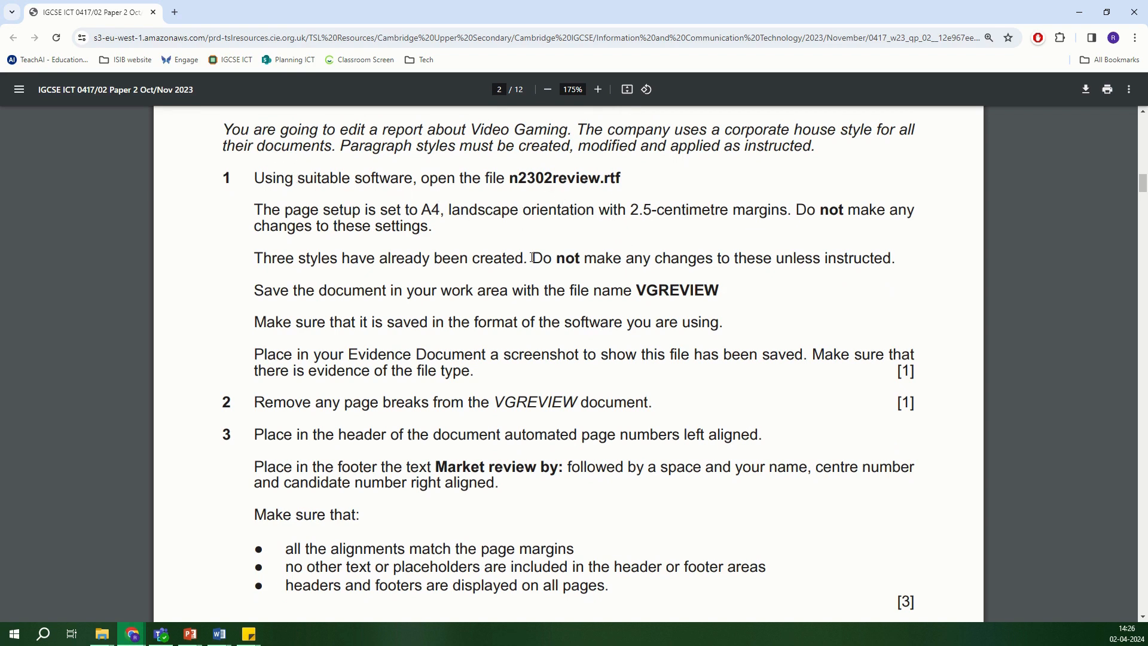
drag(272, 211, 446, 226)
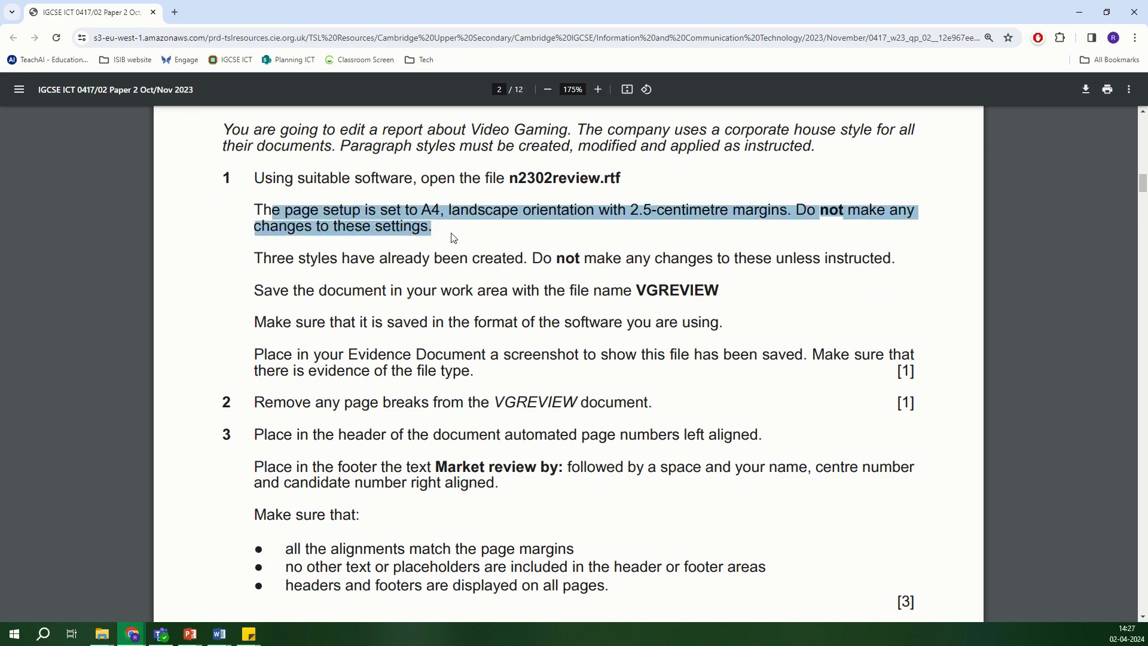
scroll(542, 268, down, 1)
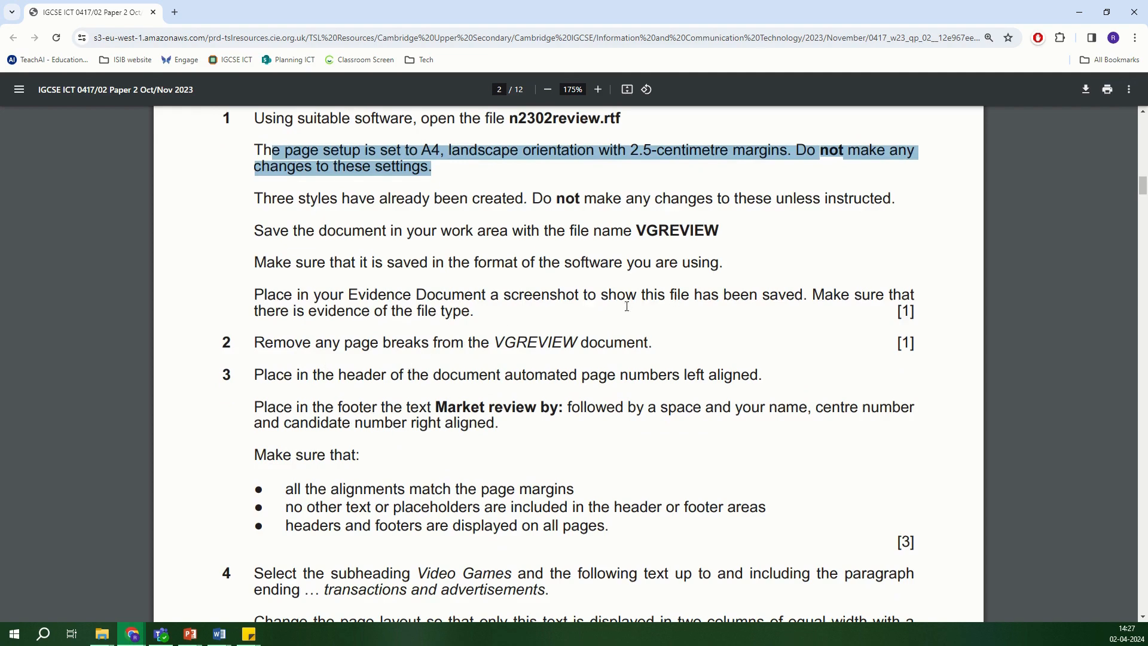
scroll(626, 306, down, 3)
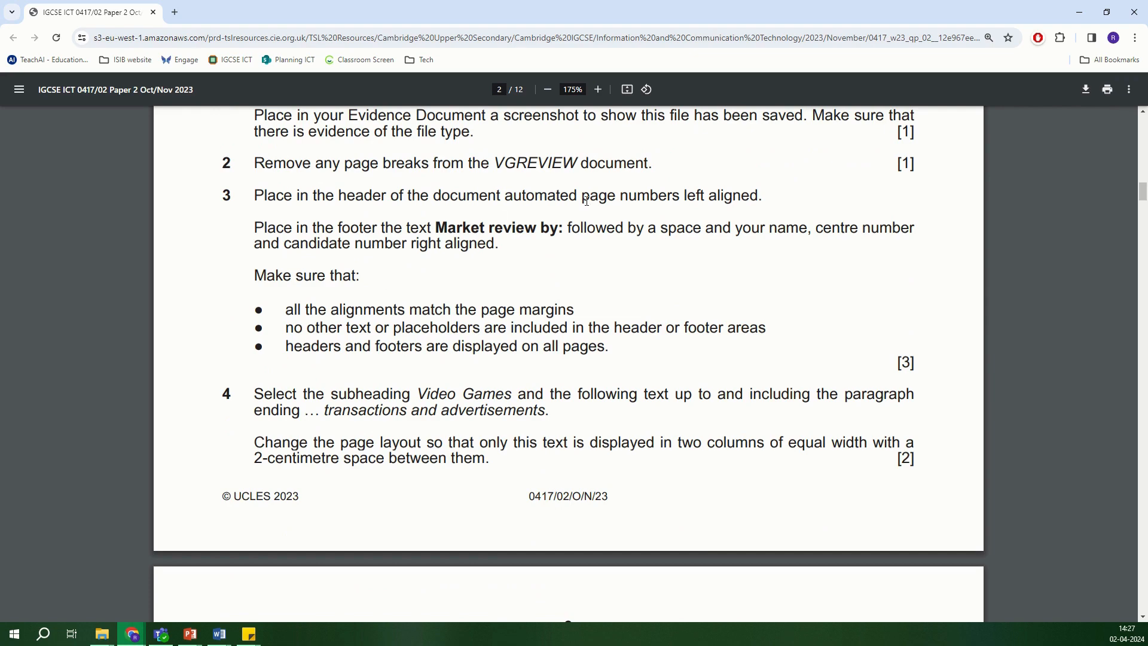
scroll(383, 334, down, 2)
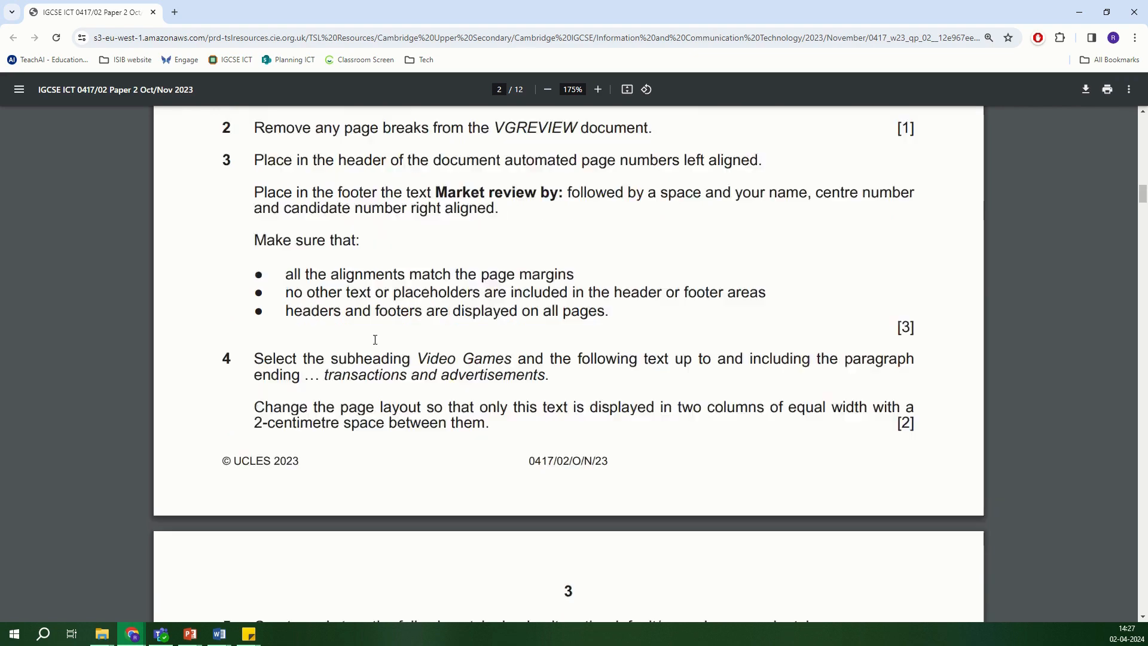
drag(255, 277, 491, 340)
click(492, 340)
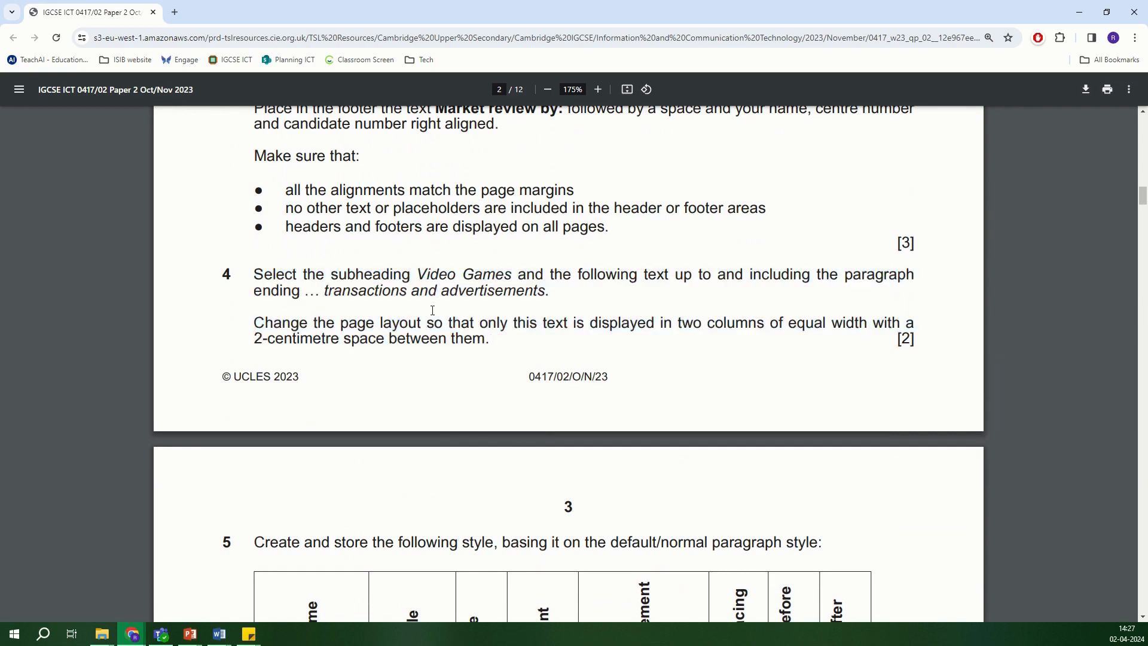
scroll(543, 356, down, 5)
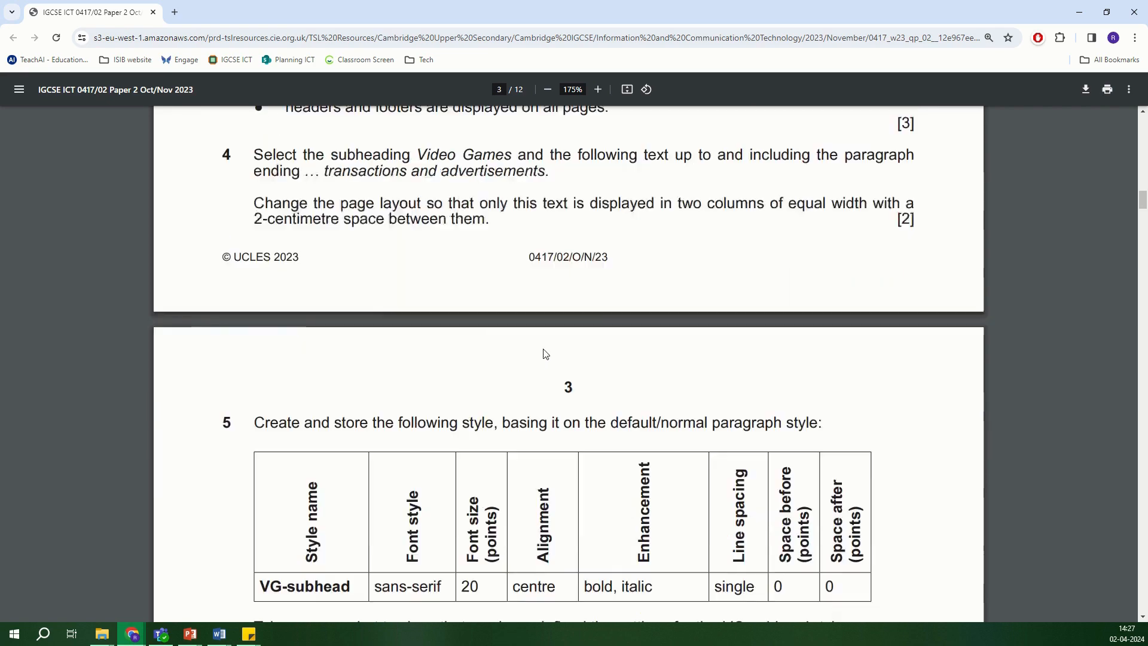
scroll(641, 378, up, 2)
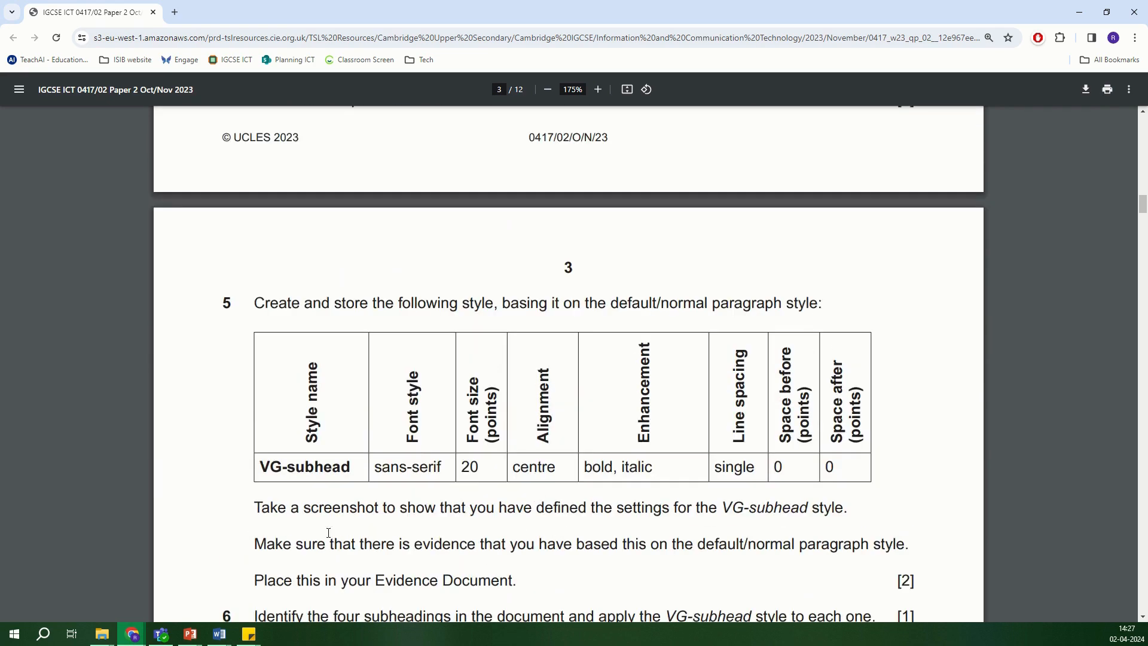
Switch to the Word revision checklist for Paper 2 and highlight the Styles item
mouse_move(229, 632)
click(155, 576)
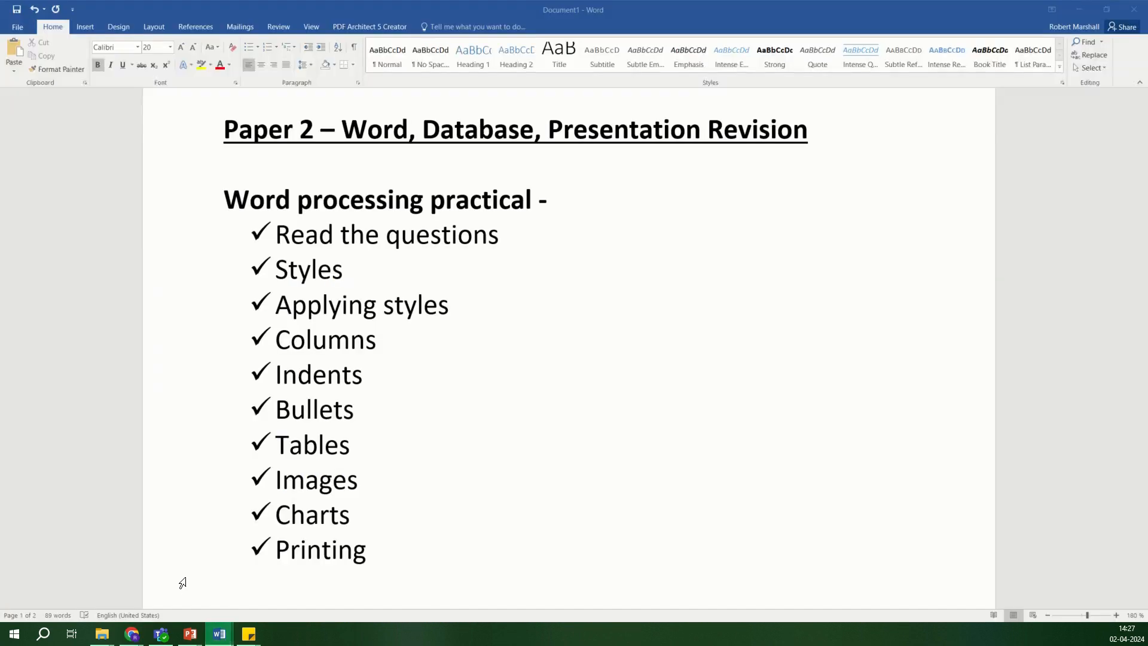
drag(354, 269, 256, 268)
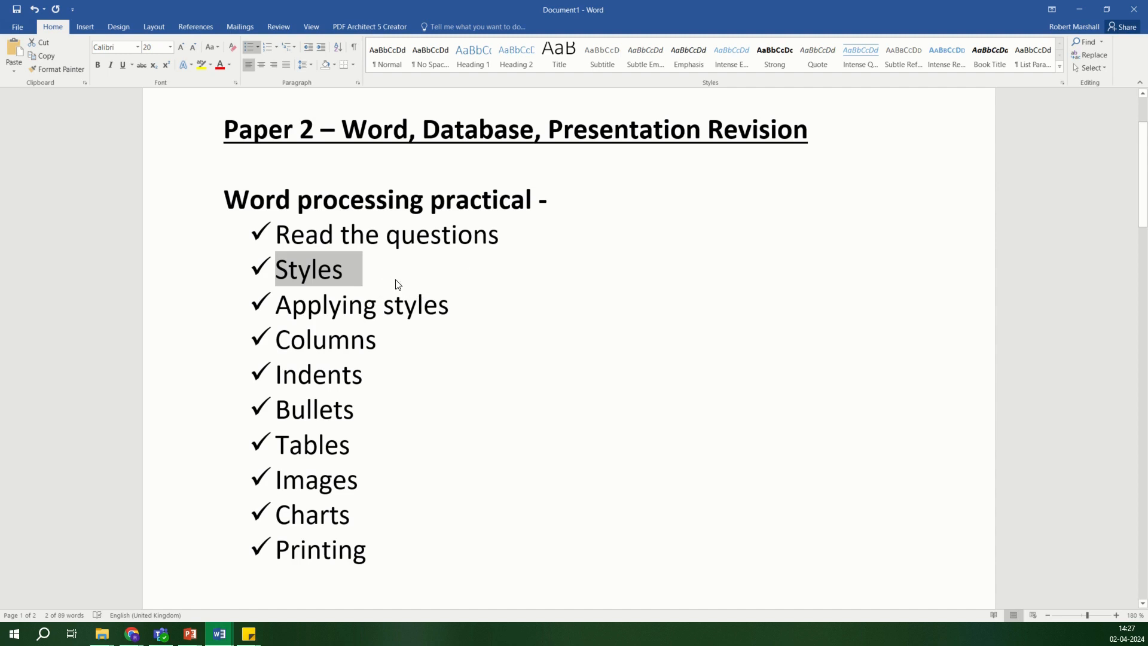
Switch to the n2302review document in Word, bring its window fully into view and maximize it
click(220, 635)
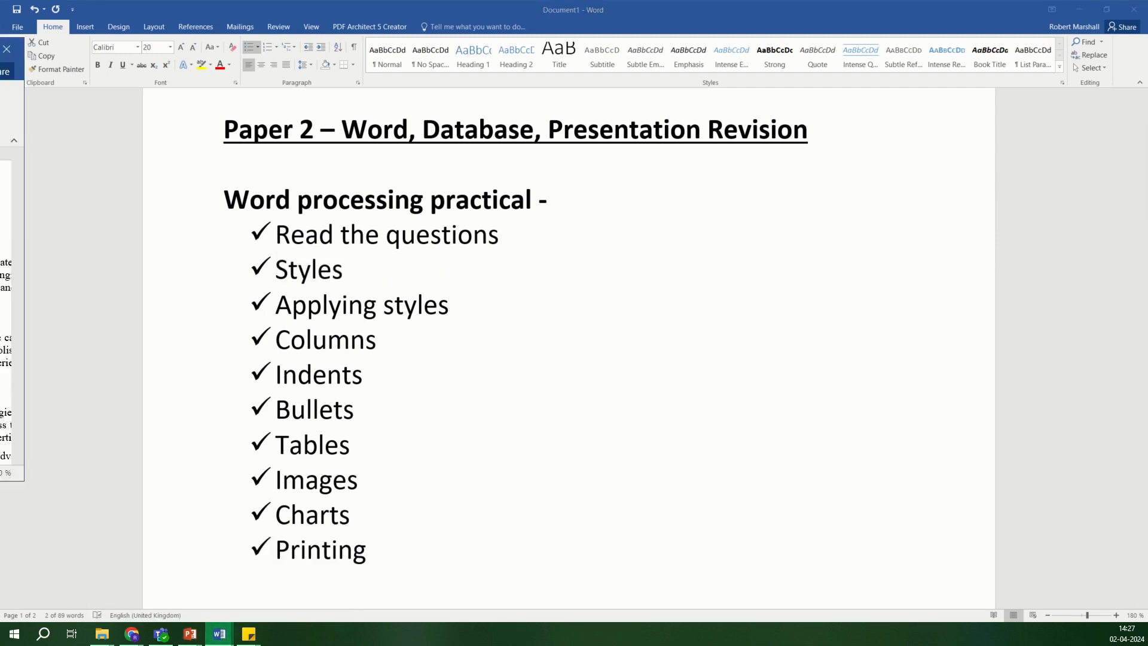
drag(0, 96, 360, 135)
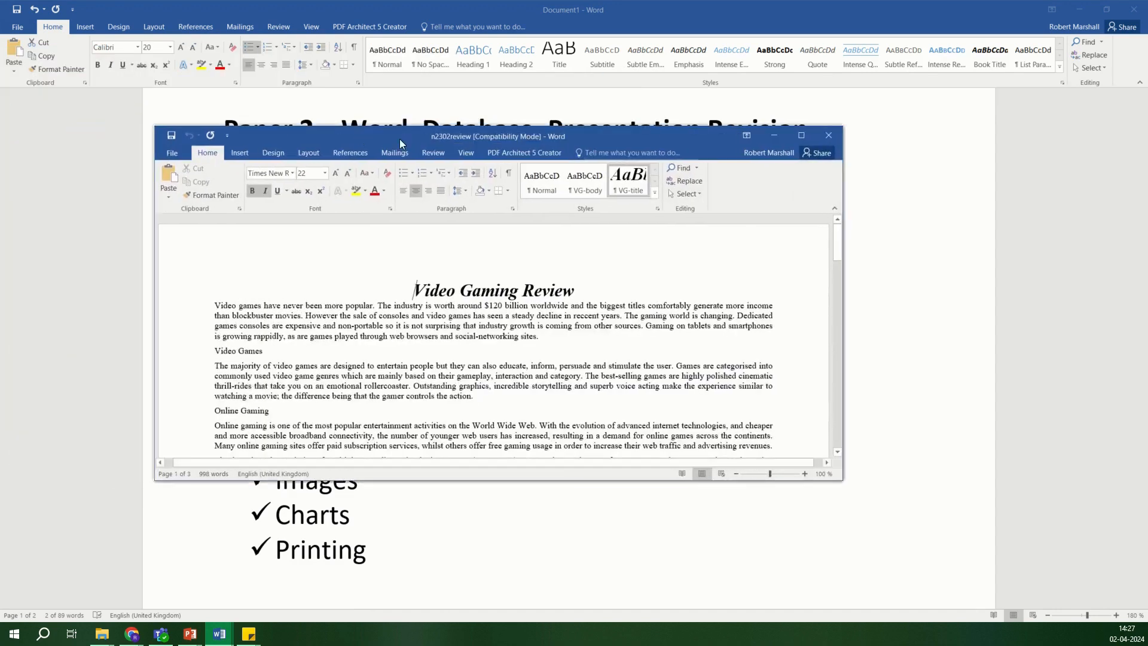
click(801, 135)
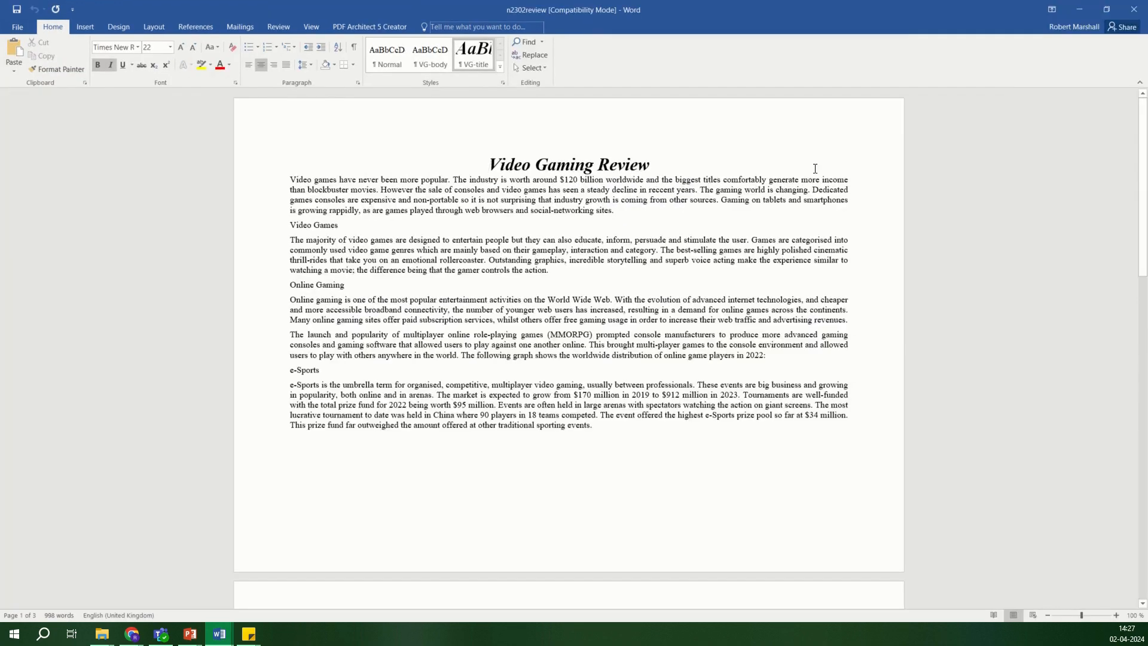
Examine the existing paragraph styles and style creation options, and look through the Video Gaming Review text
click(488, 226)
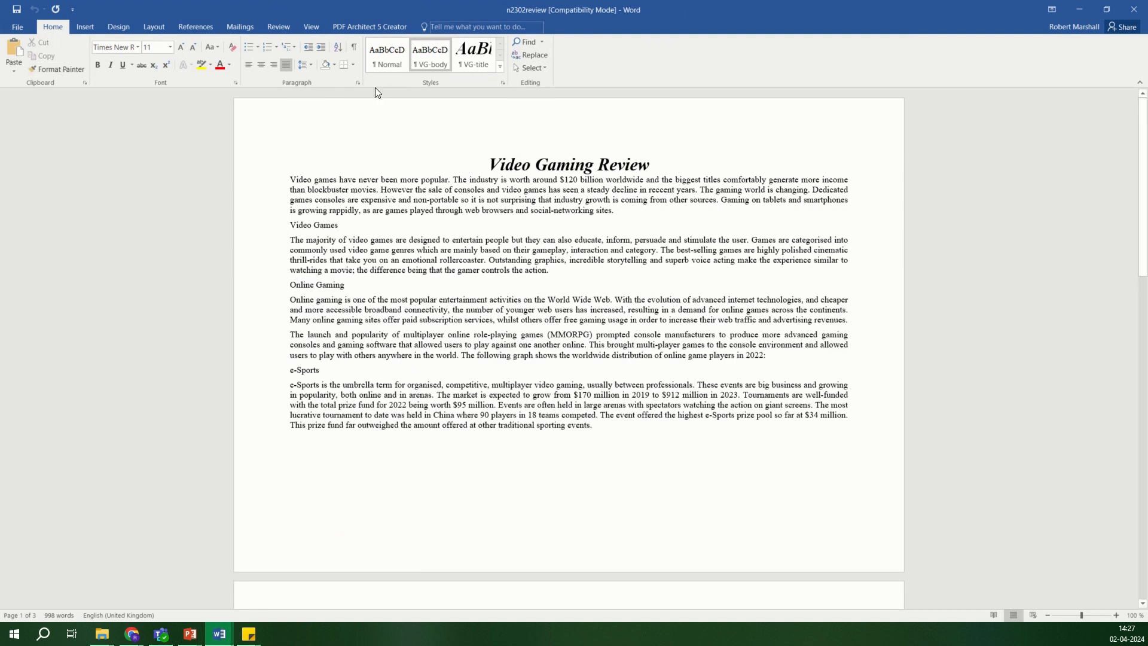
click(500, 67)
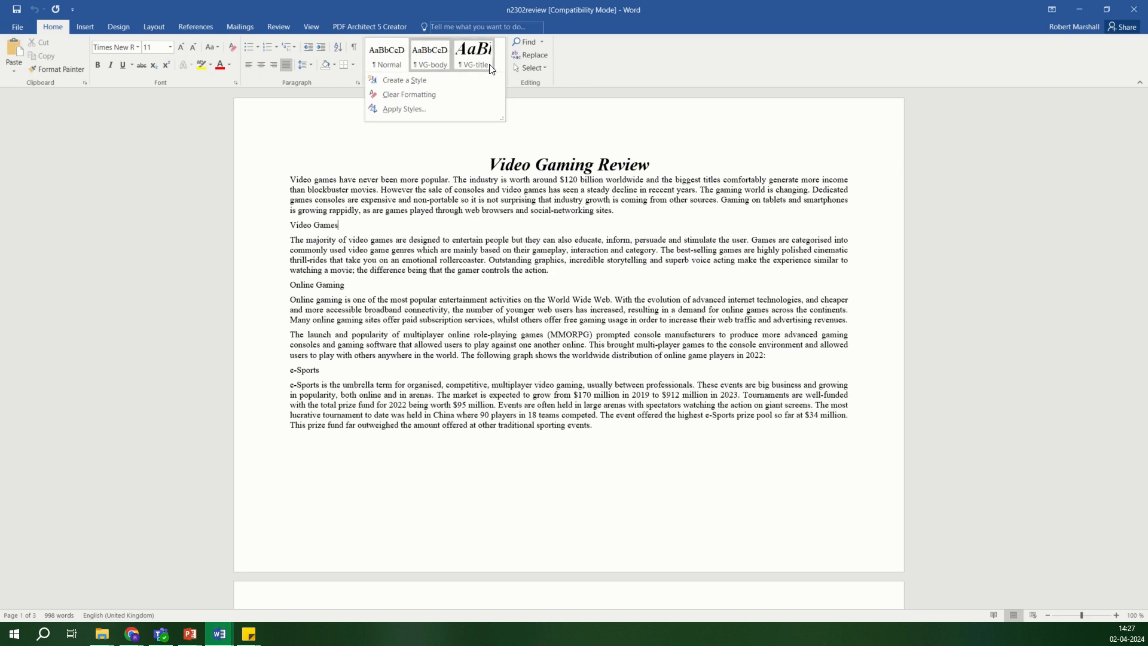
click(592, 165)
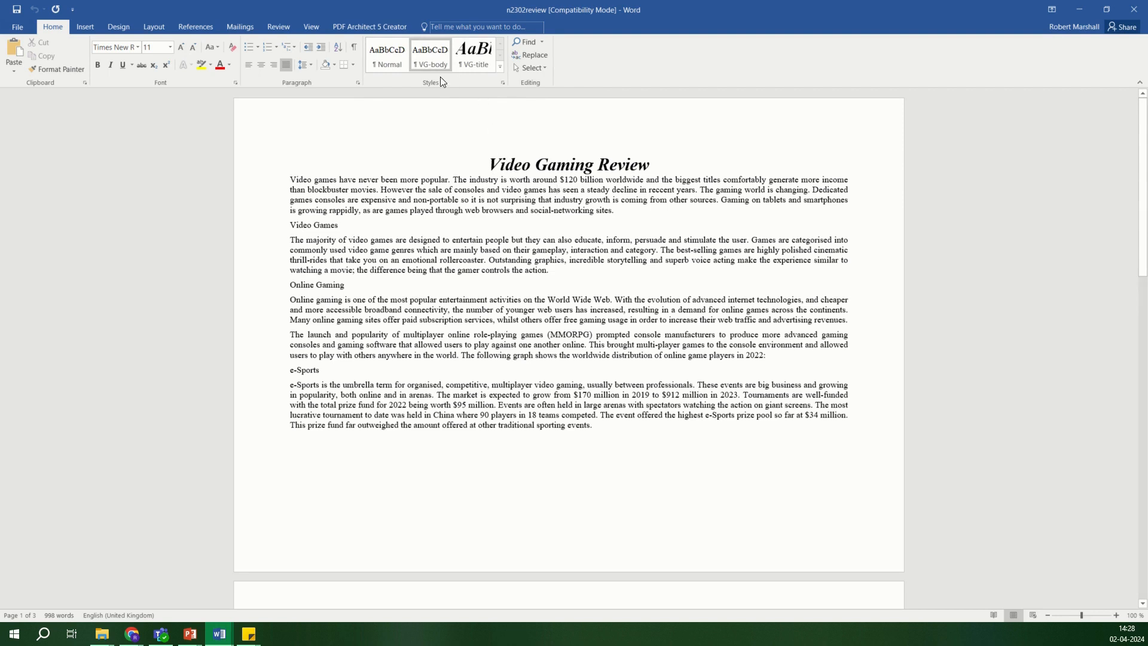
click(500, 67)
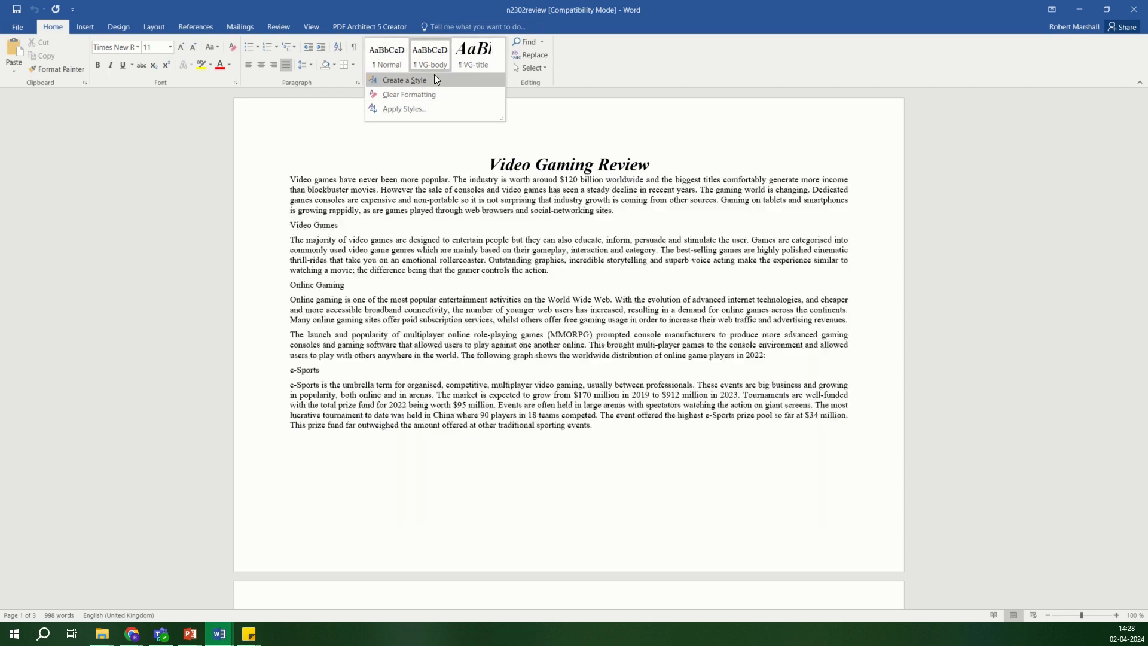
click(517, 235)
scroll(581, 388, down, 5)
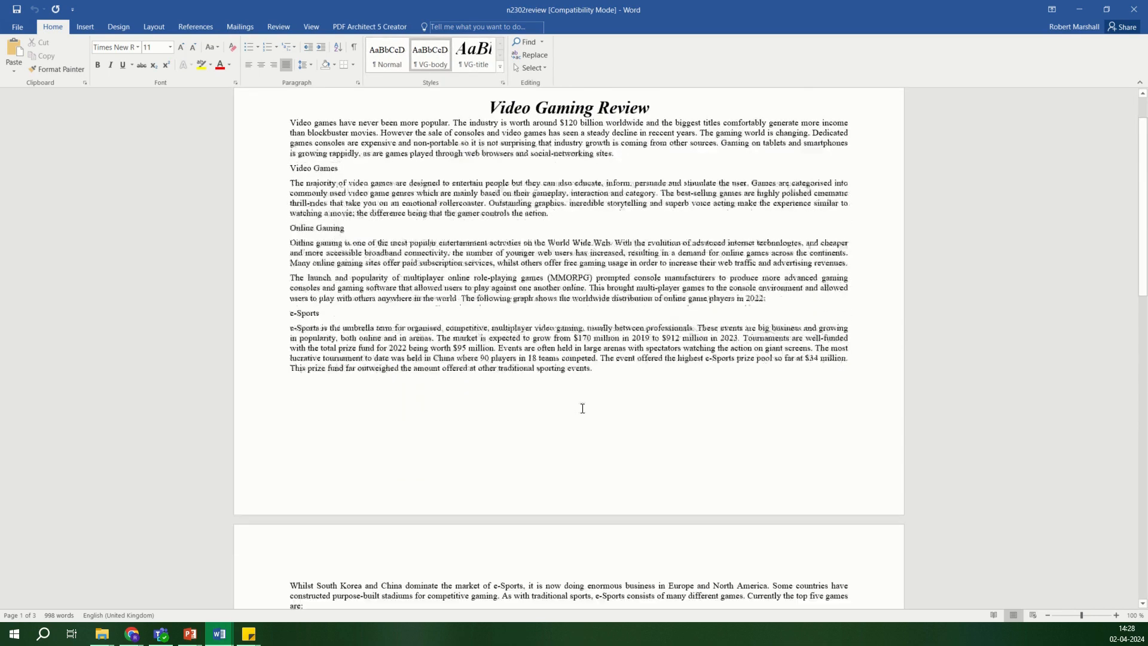
scroll(604, 377, up, 5)
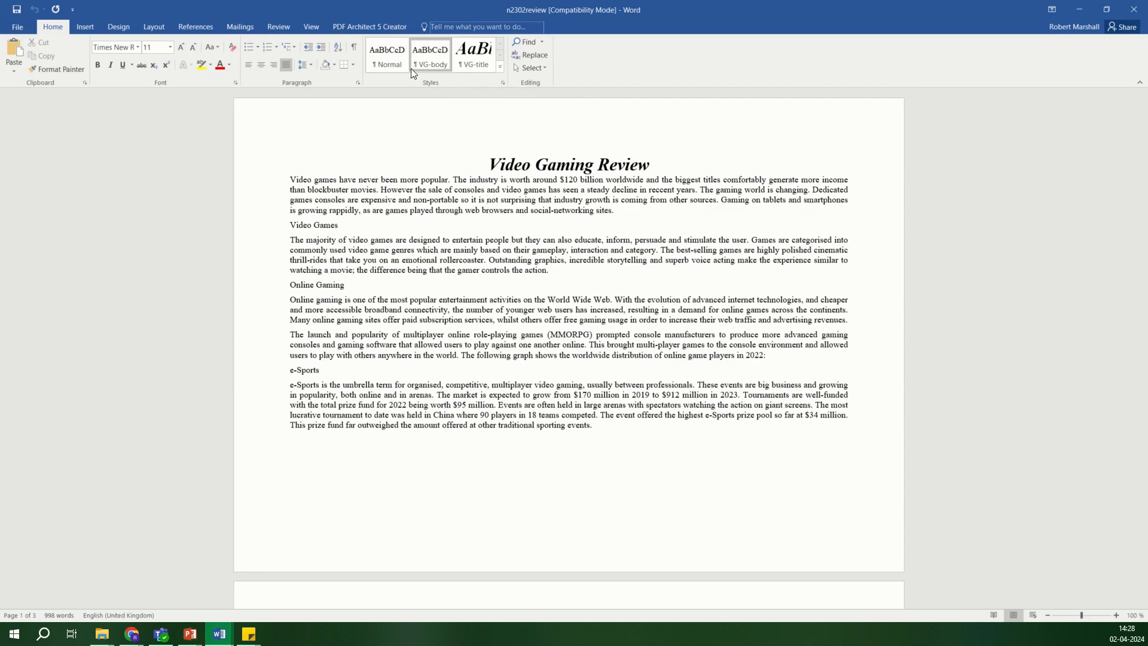
Try changing the VG-body style's font to Arial, check the body text, and undo the style change
right_click(434, 62)
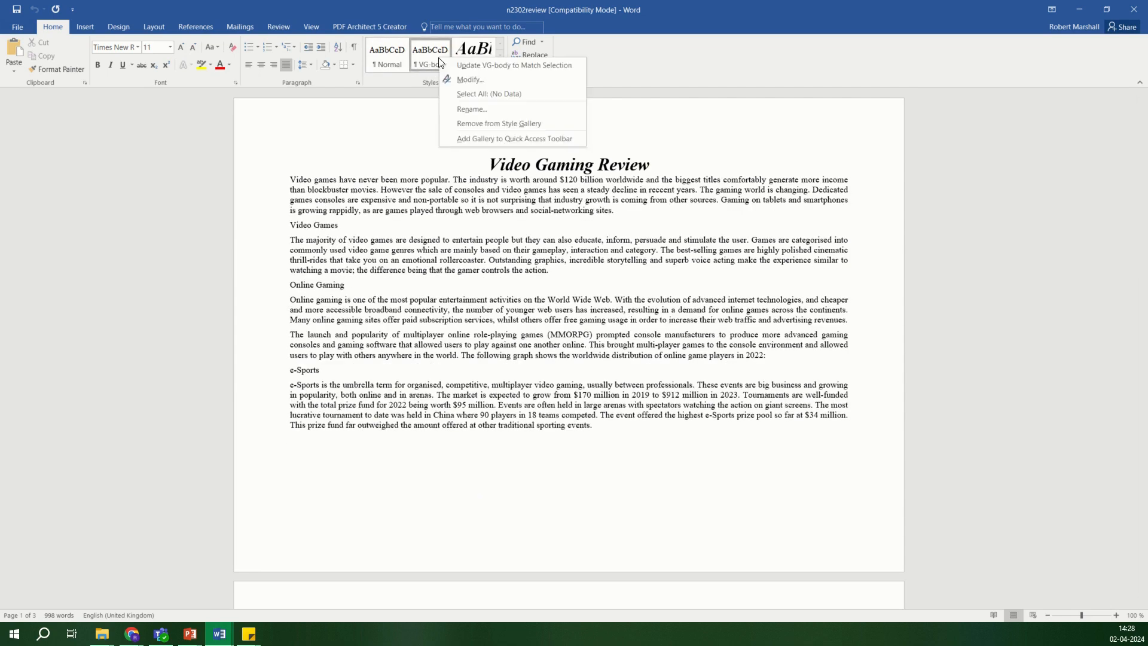
click(472, 80)
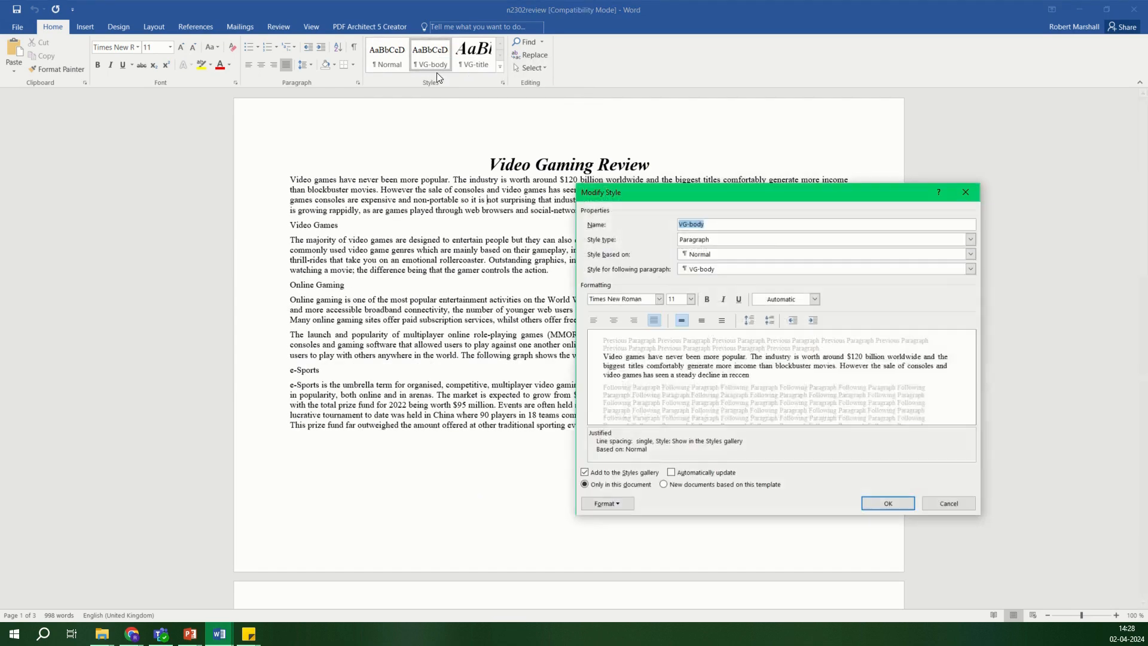
click(658, 299)
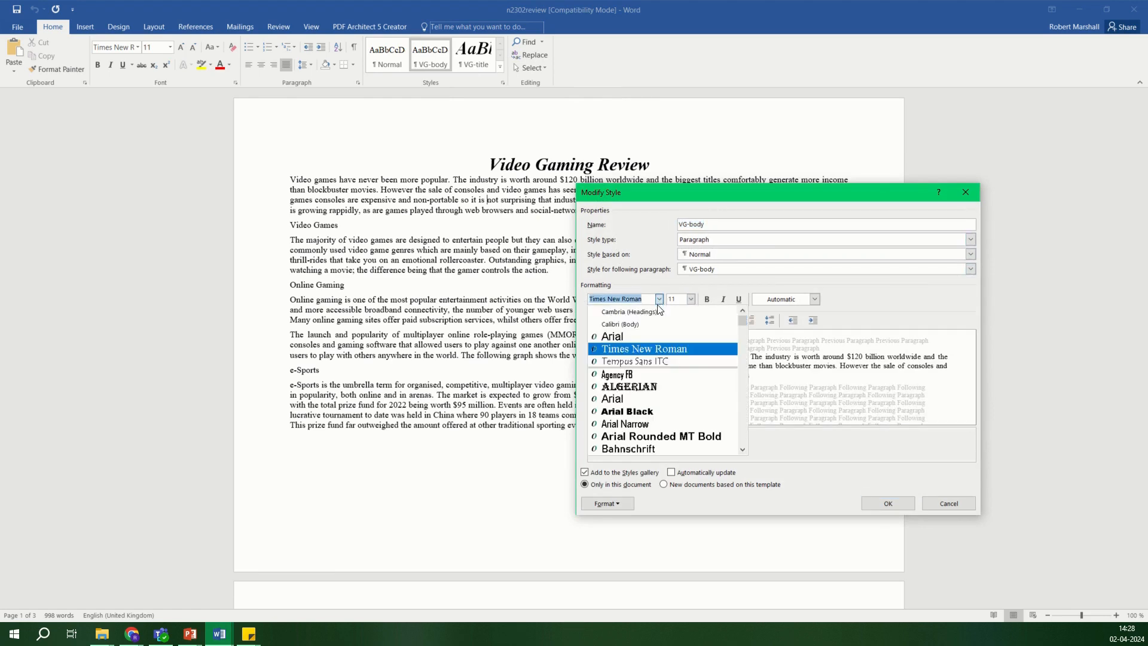
click(634, 337)
click(896, 504)
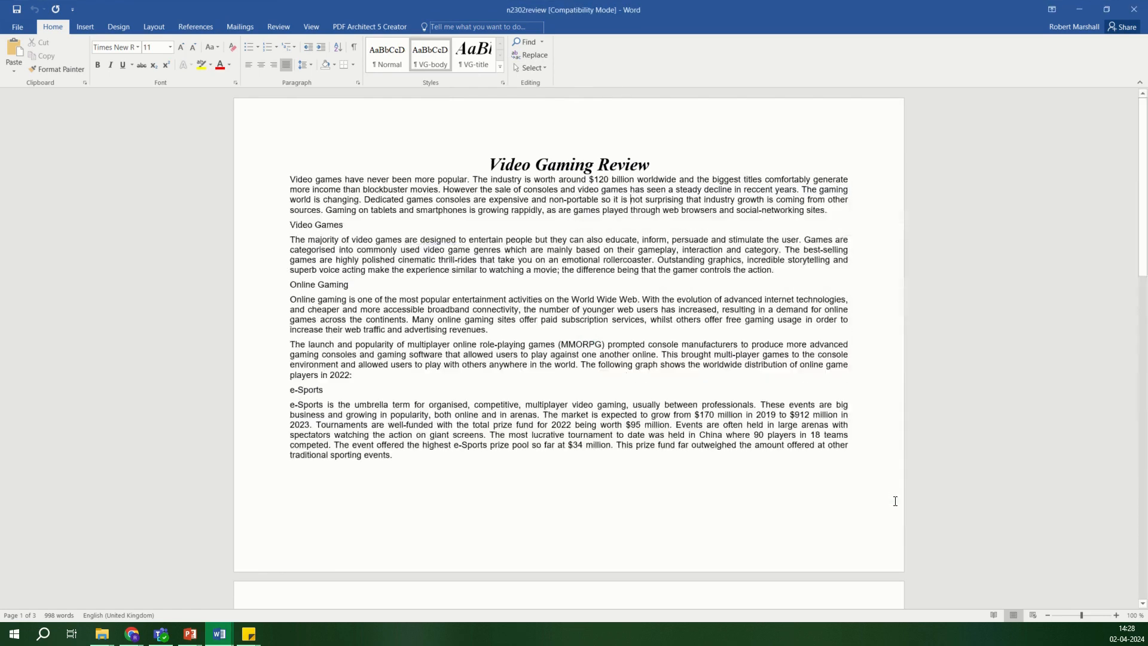
scroll(528, 354, down, 8)
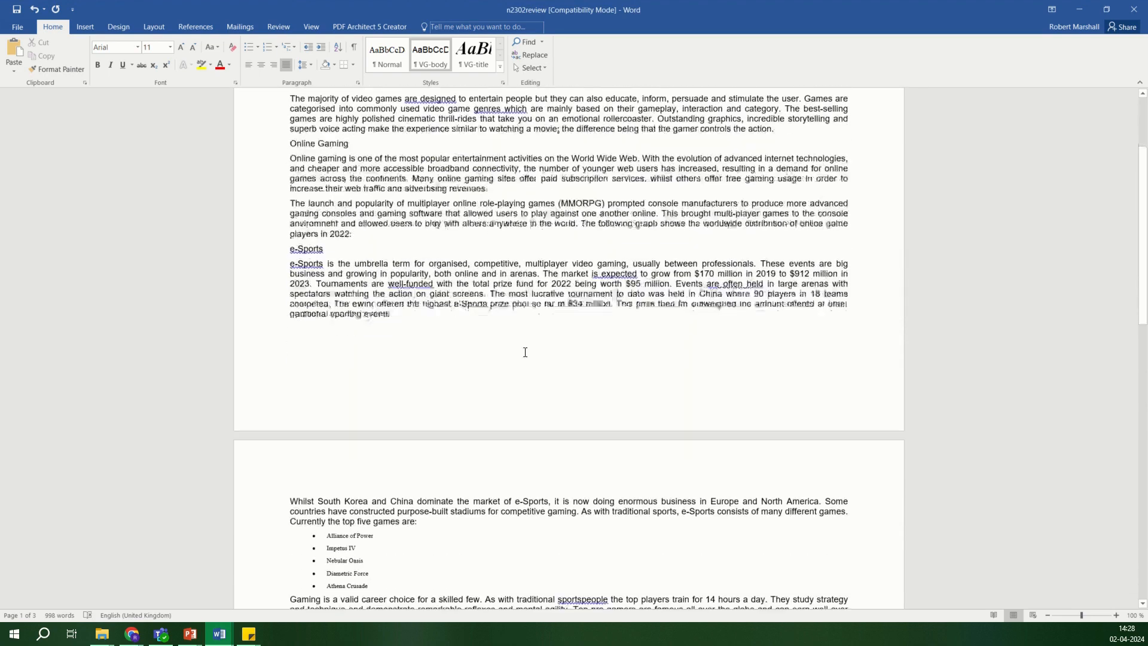
scroll(512, 366, up, 6)
scroll(484, 336, up, 2)
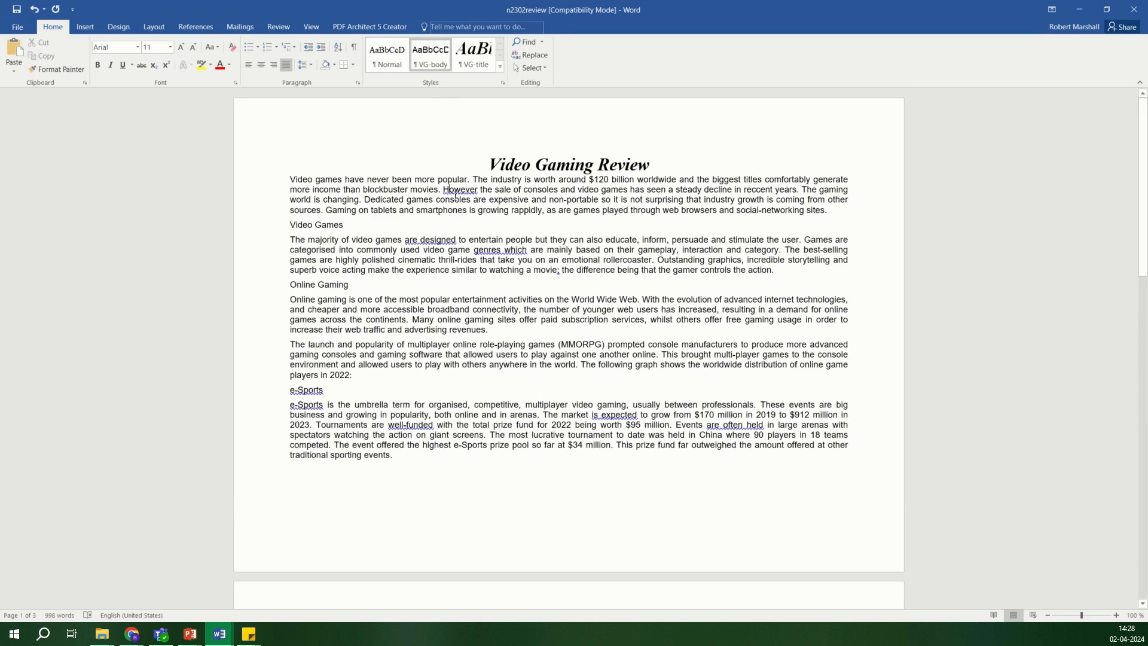
key(ctrl+z)
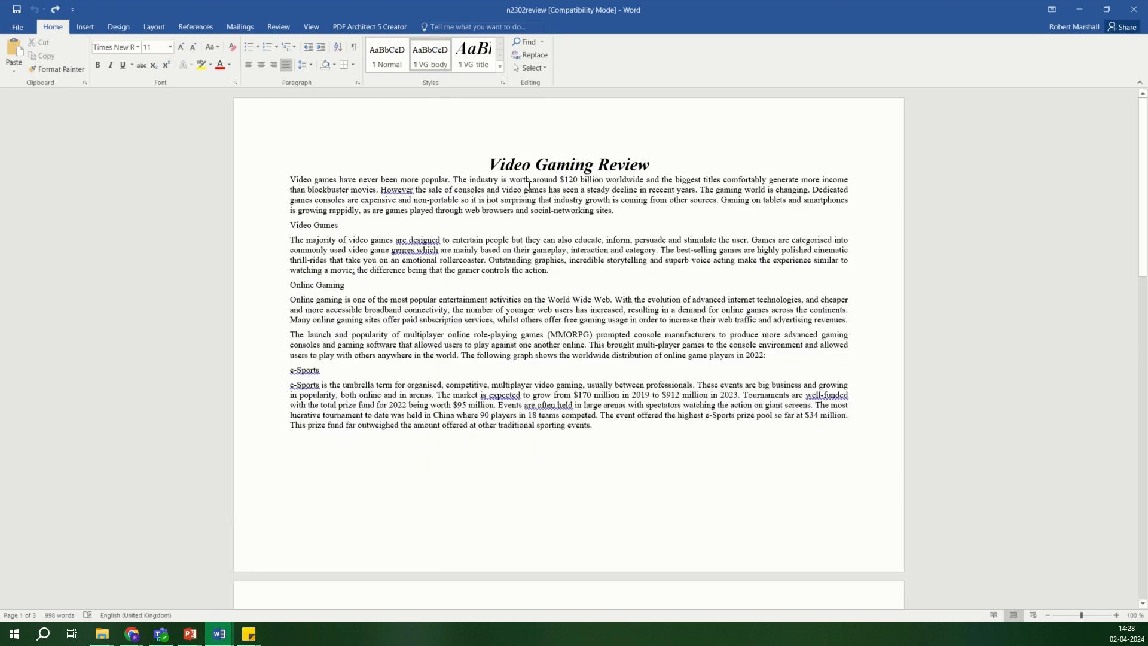
click(500, 67)
click(440, 83)
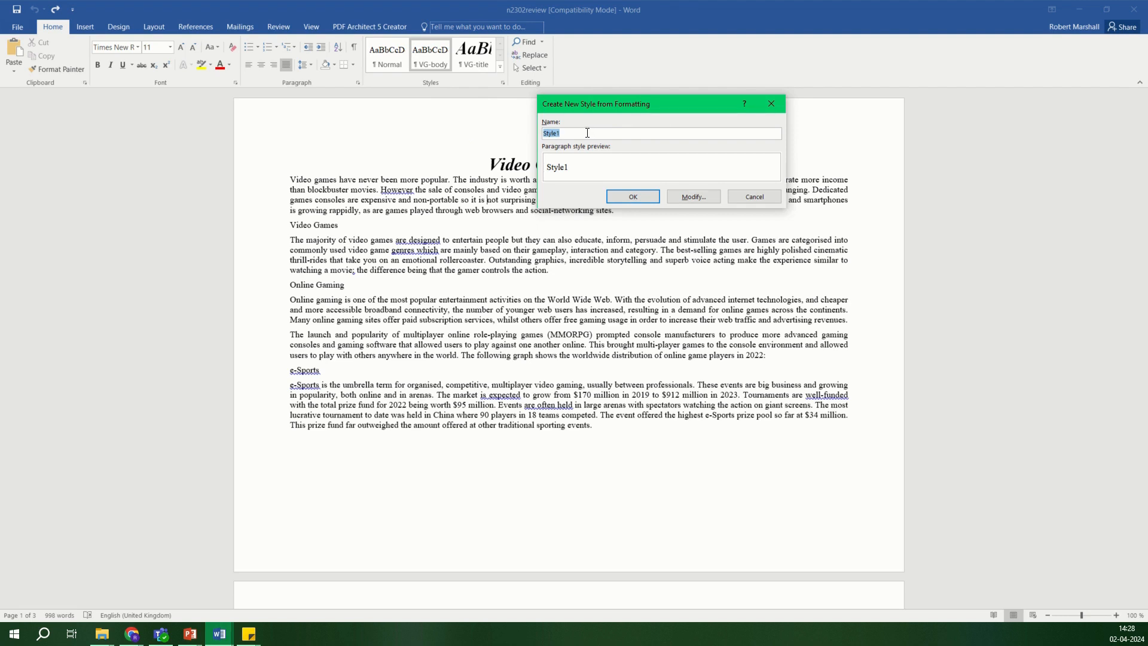
click(584, 136)
double_click(554, 136)
text(Use the same words)
click(693, 197)
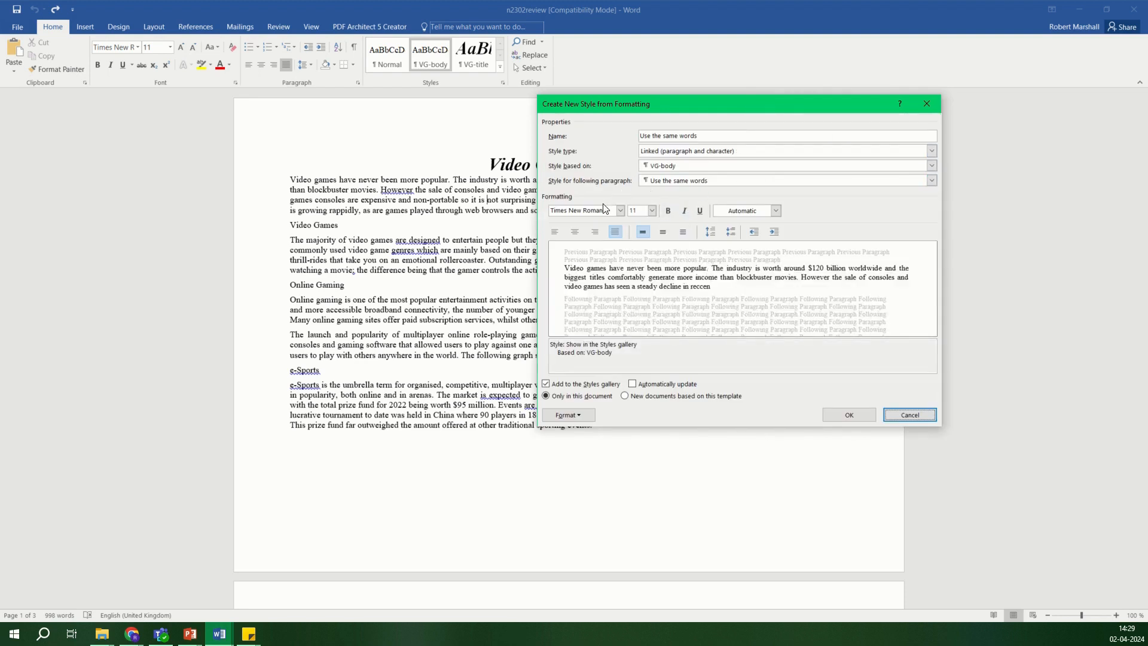
click(936, 108)
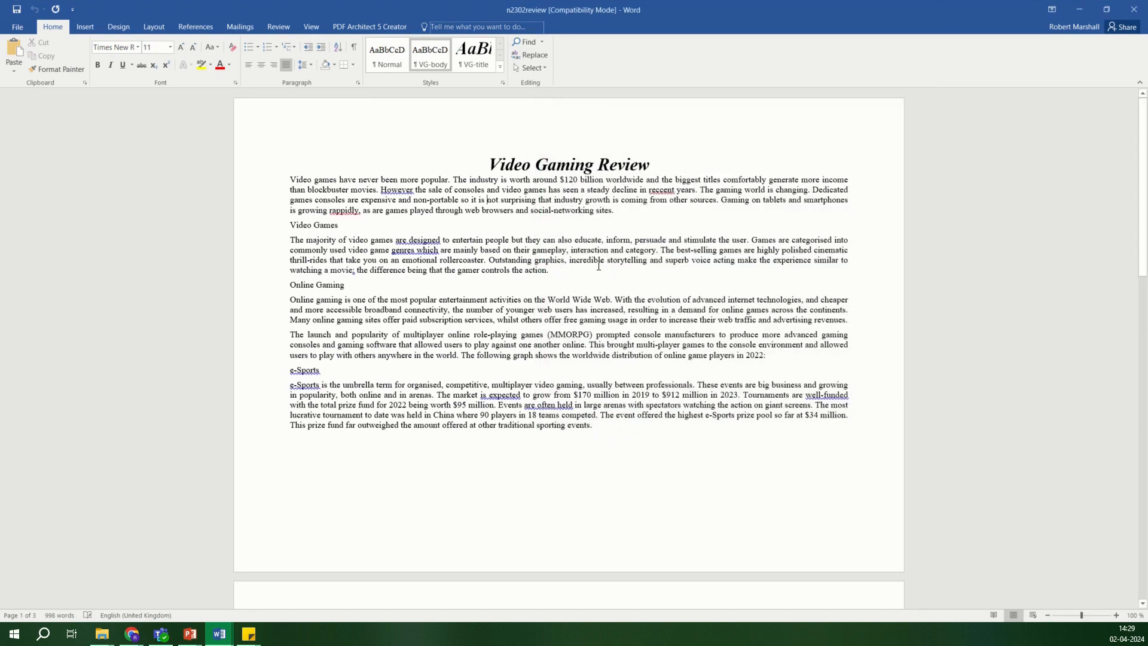
Switch back to the exam paper in Chrome and examine question 5's VG-subhead settings and its default/normal paragraph style requirement
mouse_move(134, 643)
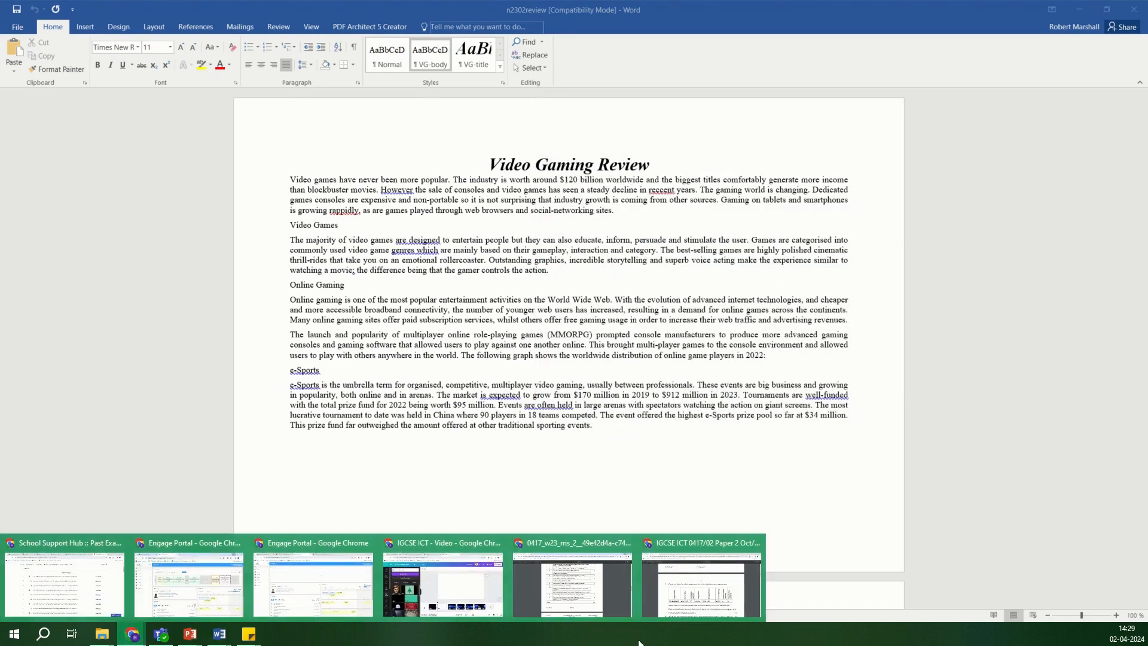
click(690, 601)
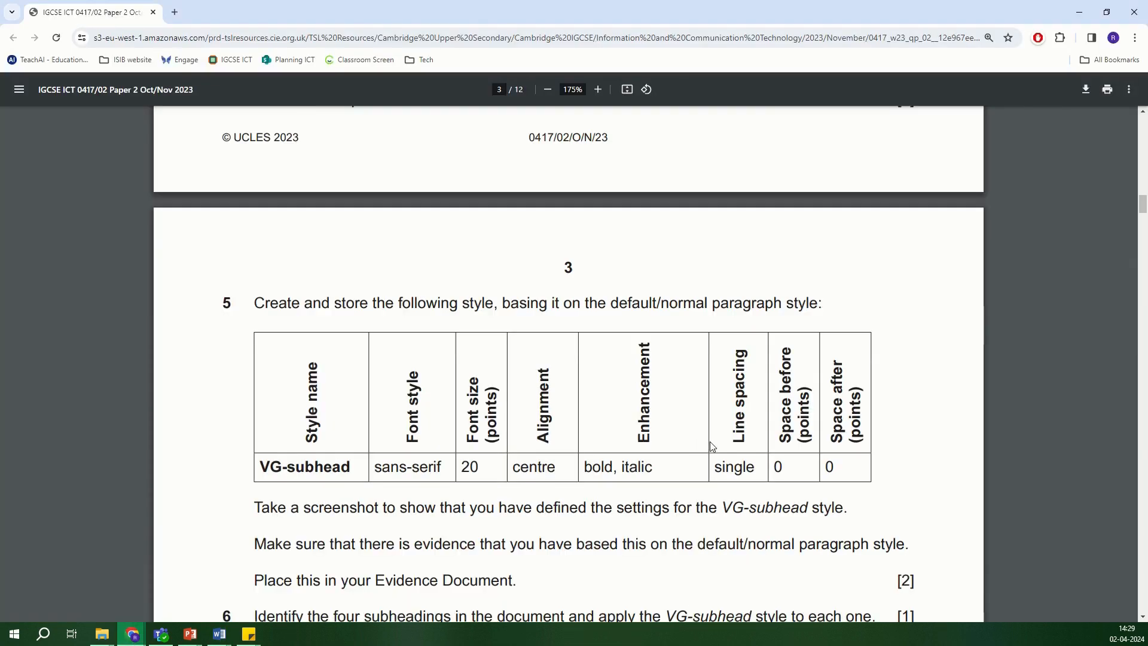
scroll(709, 441, up, 6)
scroll(732, 430, down, 10)
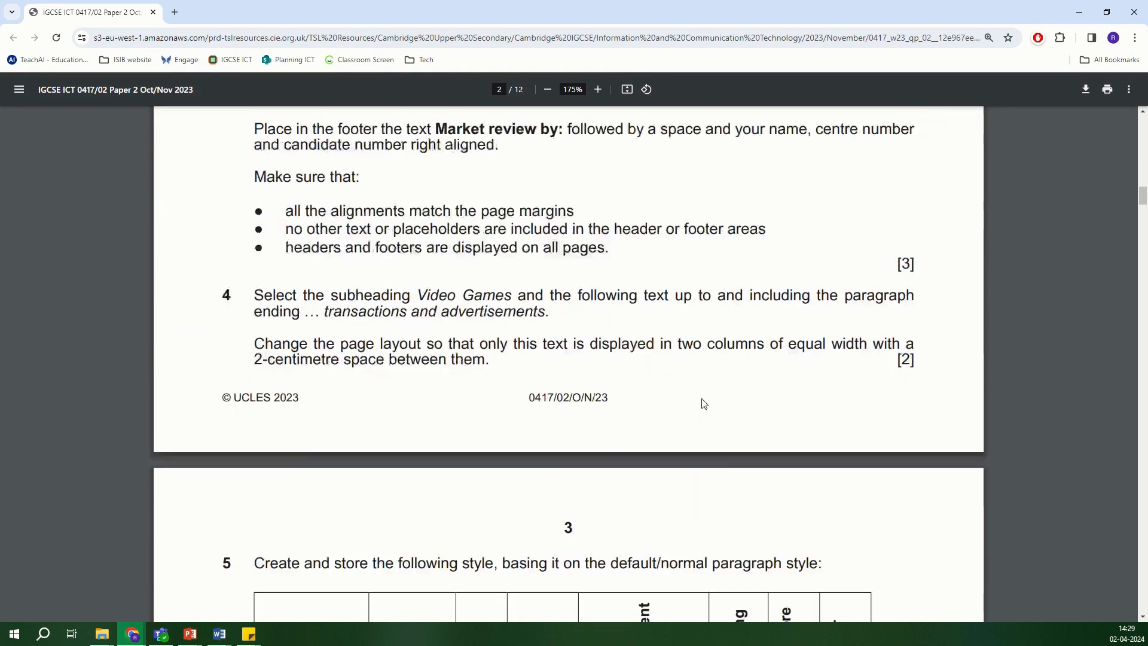
scroll(503, 291, up, 2)
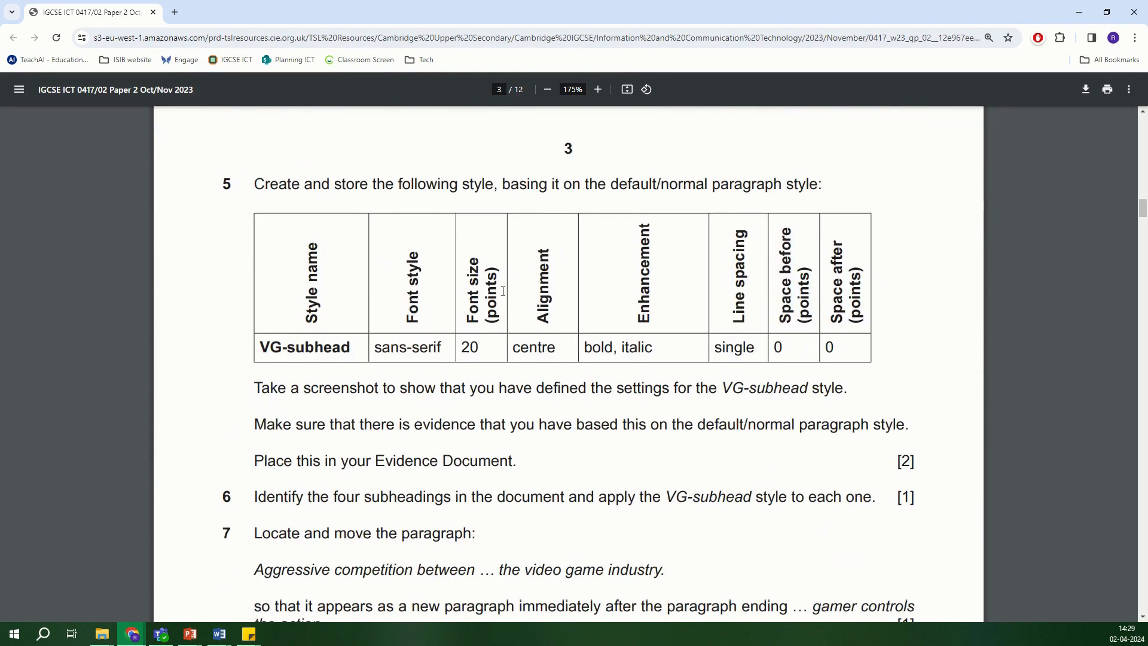
drag(297, 187, 812, 201)
click(633, 203)
drag(608, 183, 821, 187)
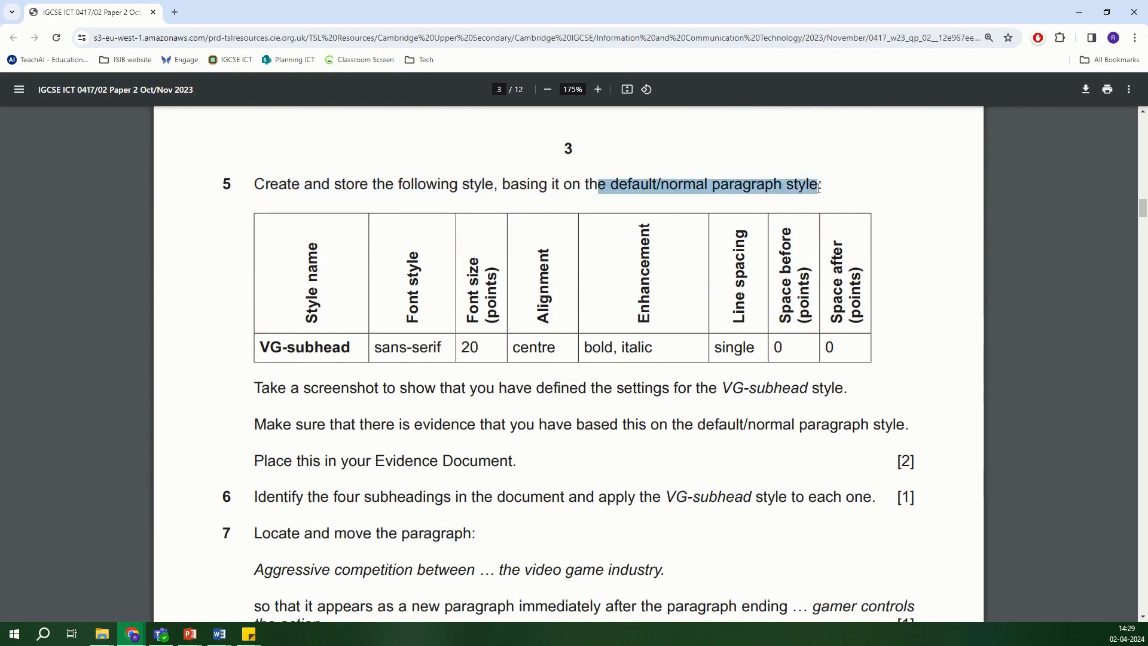
Arrange the exam paper and the n2302review document in Word side by side, minimizing the mark scheme window
click(815, 185)
drag(254, 184, 362, 185)
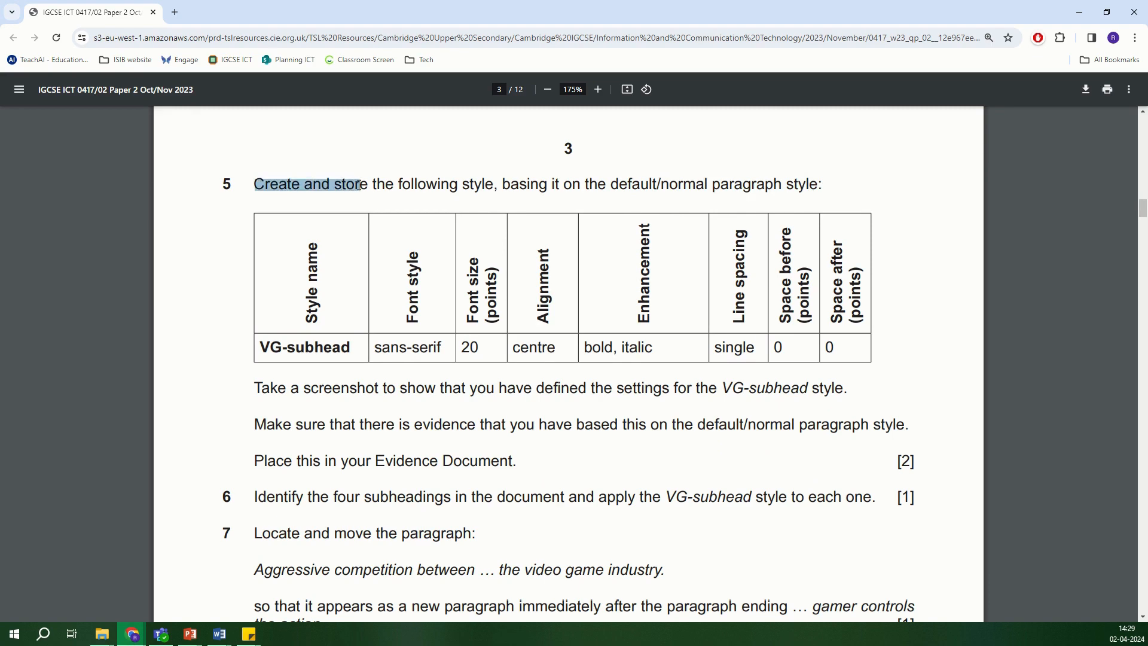
drag(625, 11, 1147, 216)
click(417, 198)
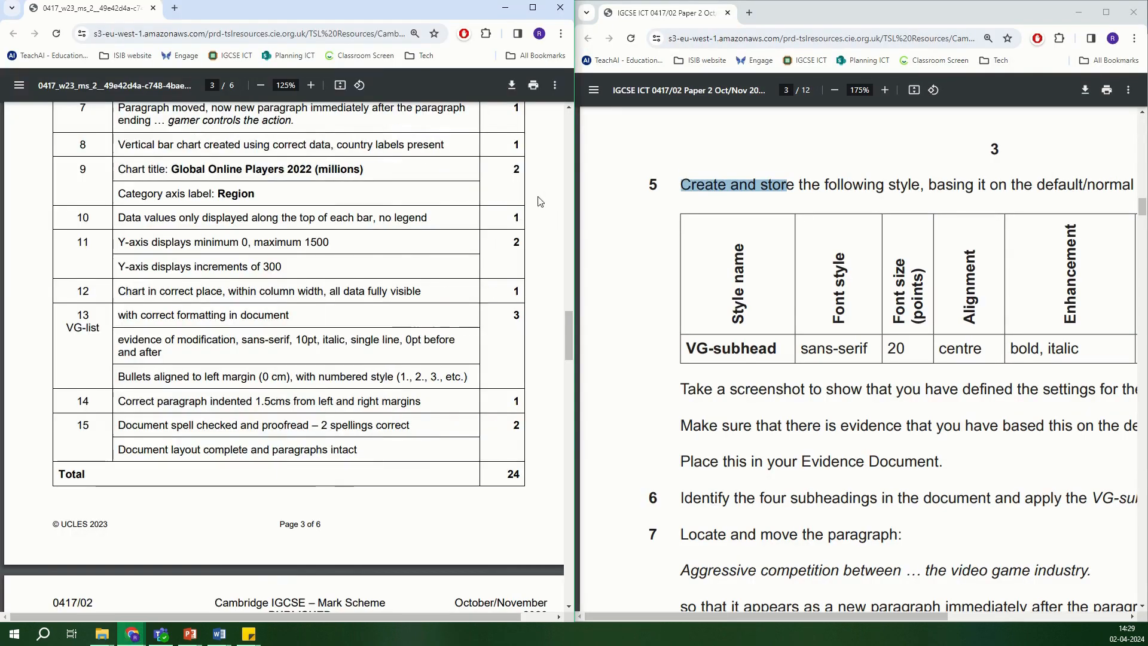
click(508, 8)
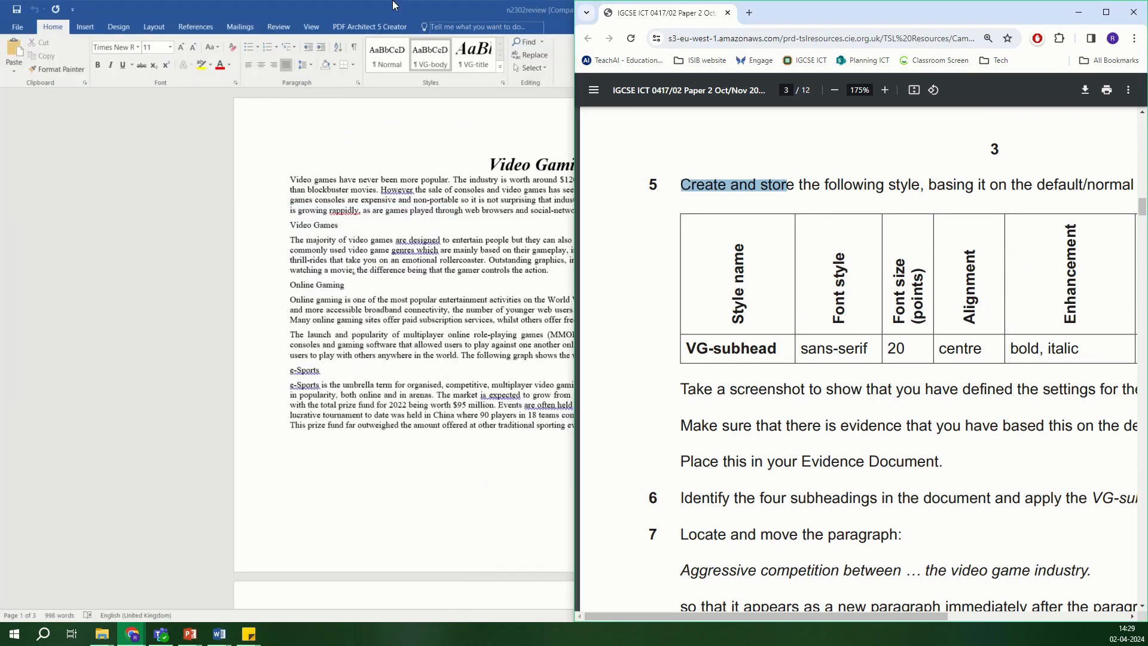
drag(0, 136, 0, 179)
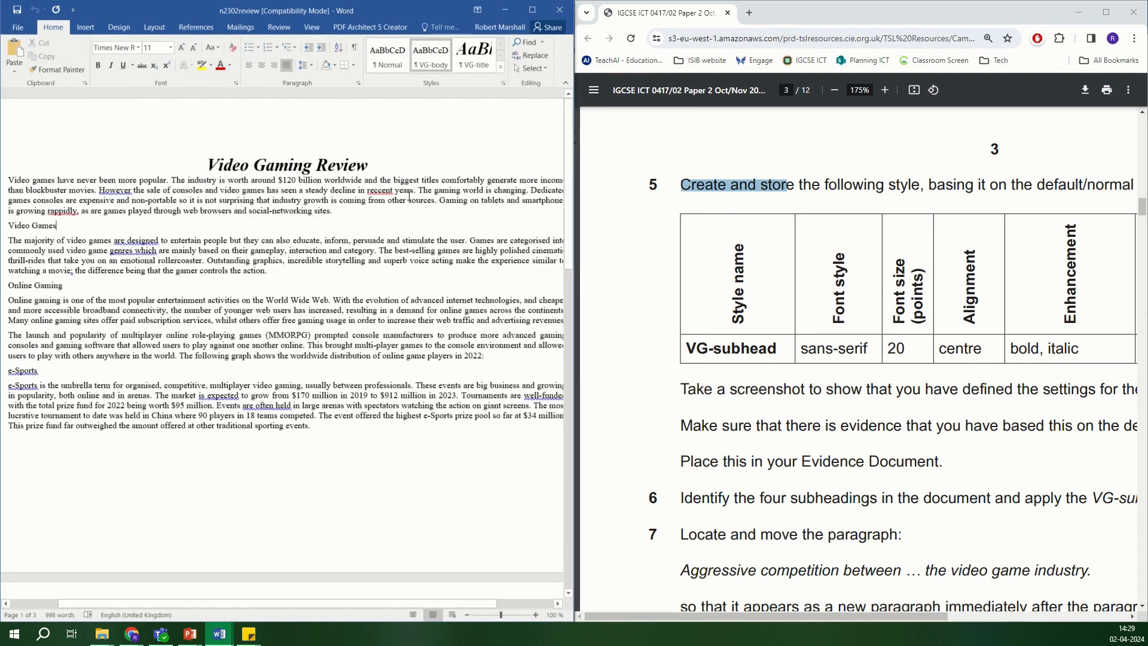
Create a new style named VG-subhead, copying the name from the exam paper, and open its detailed formatting settings
click(501, 67)
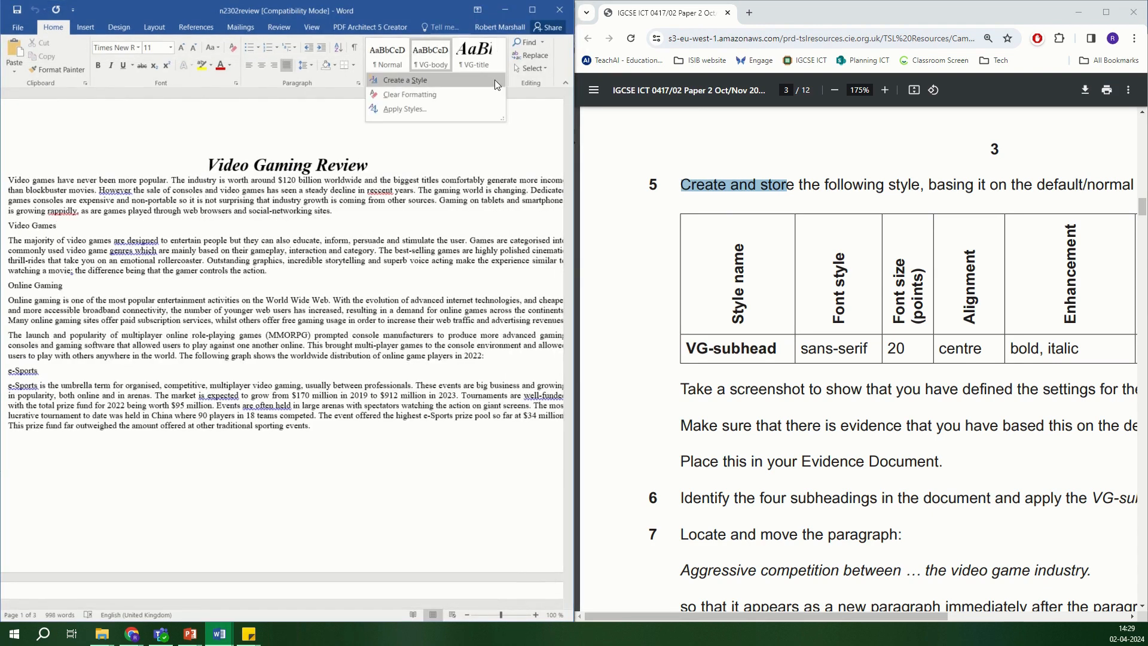
click(431, 81)
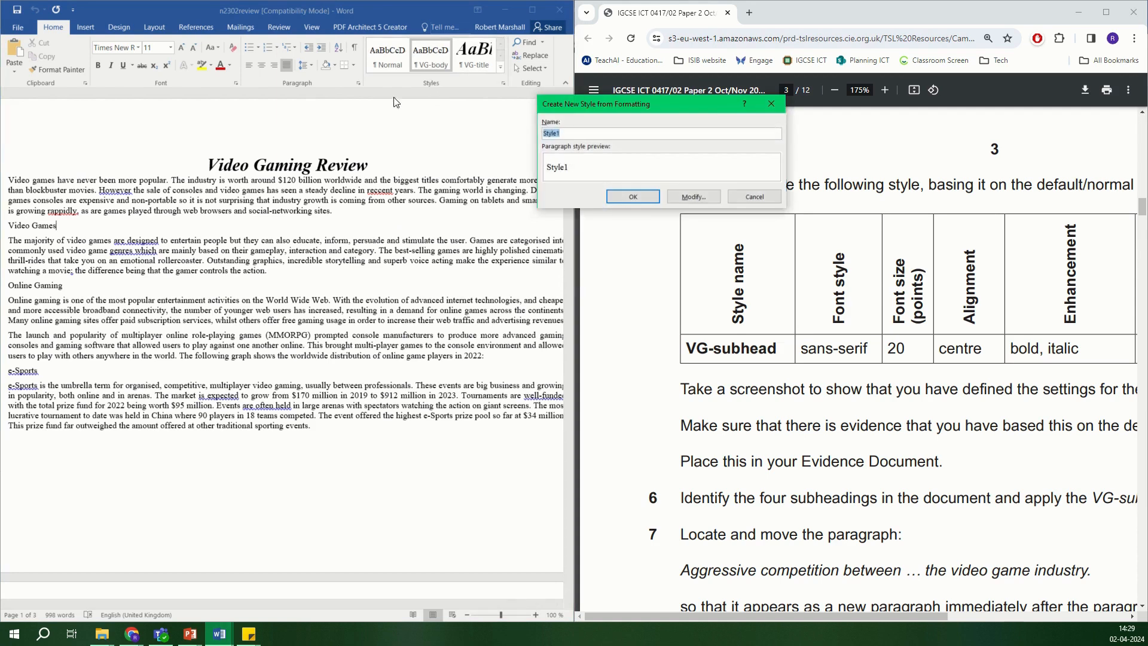
drag(687, 350, 770, 353)
key(ctrl+c)
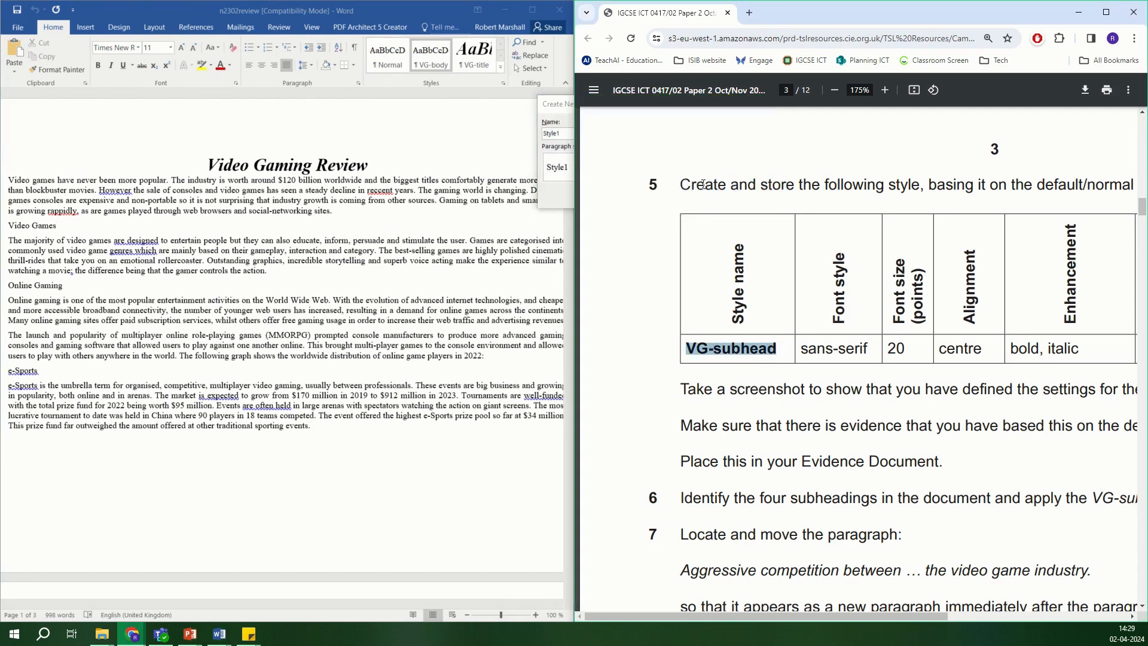
click(560, 110)
click(574, 136)
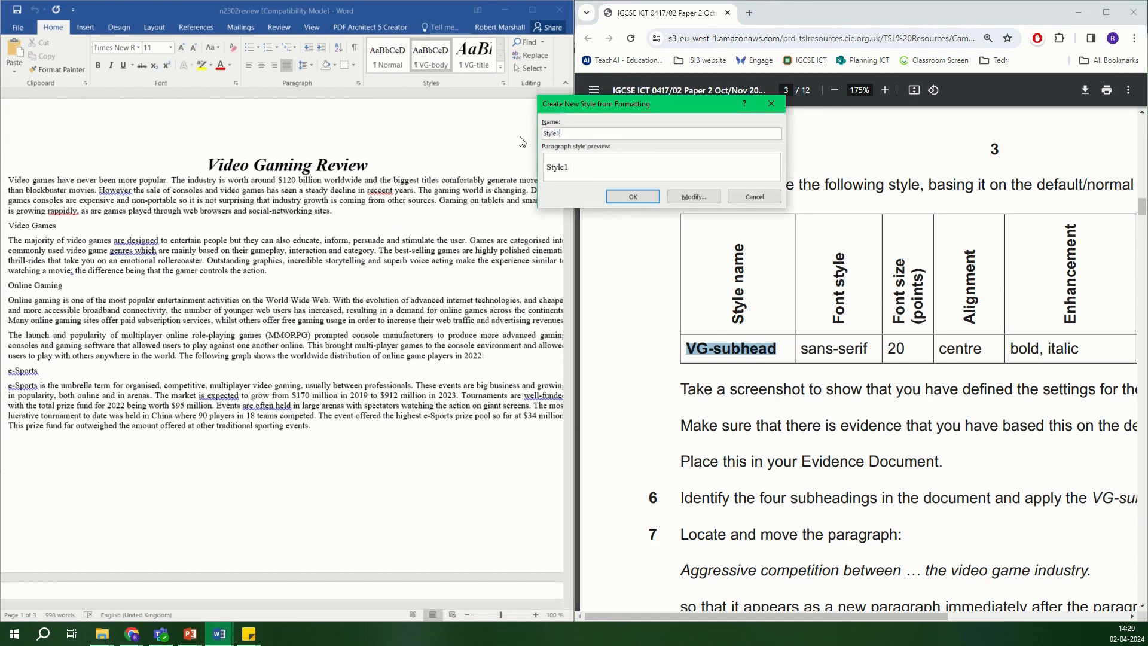
double_click(598, 137)
key(ctrl+v)
click(700, 197)
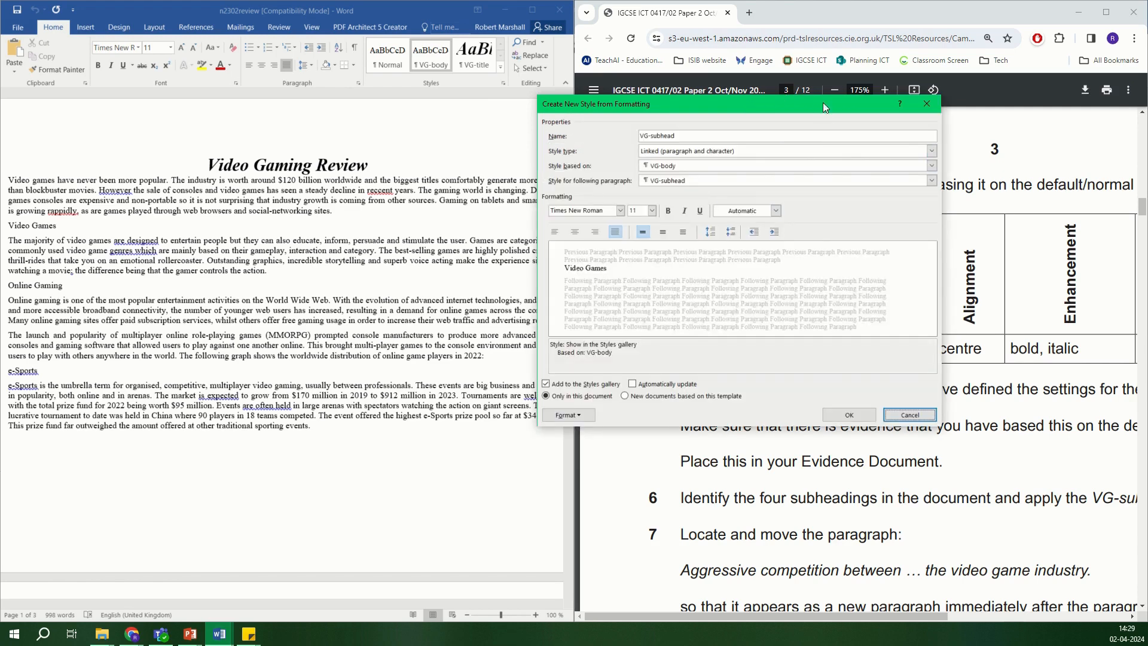
Move the style dialog clear of the exam paper and set the VG-subhead font to Arial, 20 pt
drag(823, 104, 417, 130)
drag(803, 617, 873, 616)
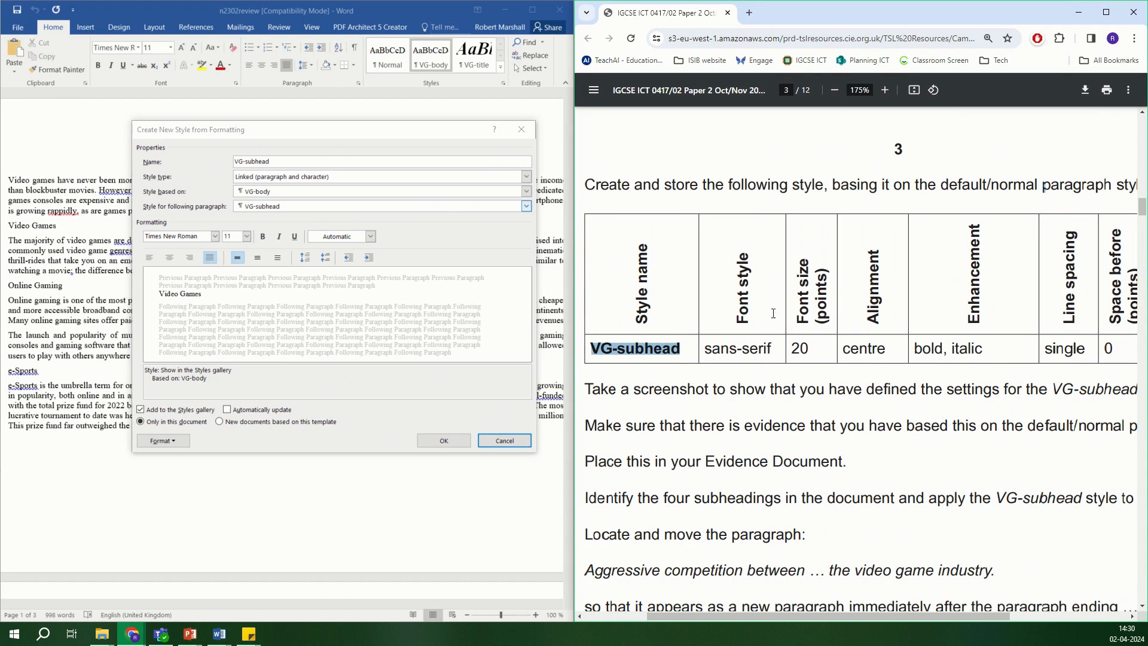
click(216, 237)
click(215, 237)
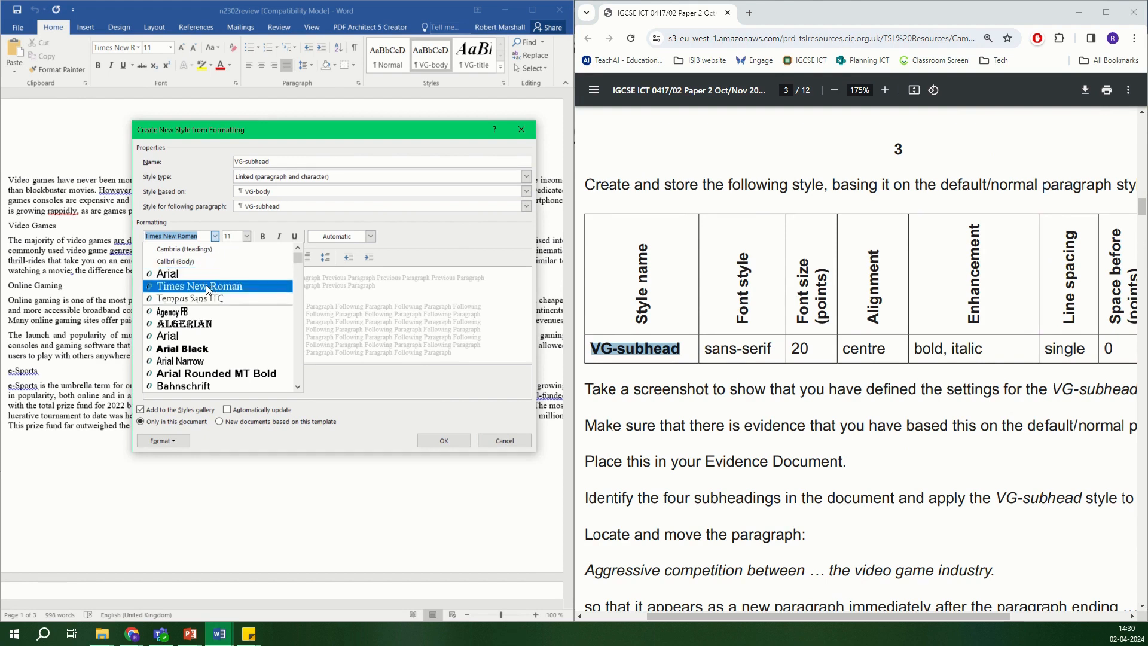
click(188, 277)
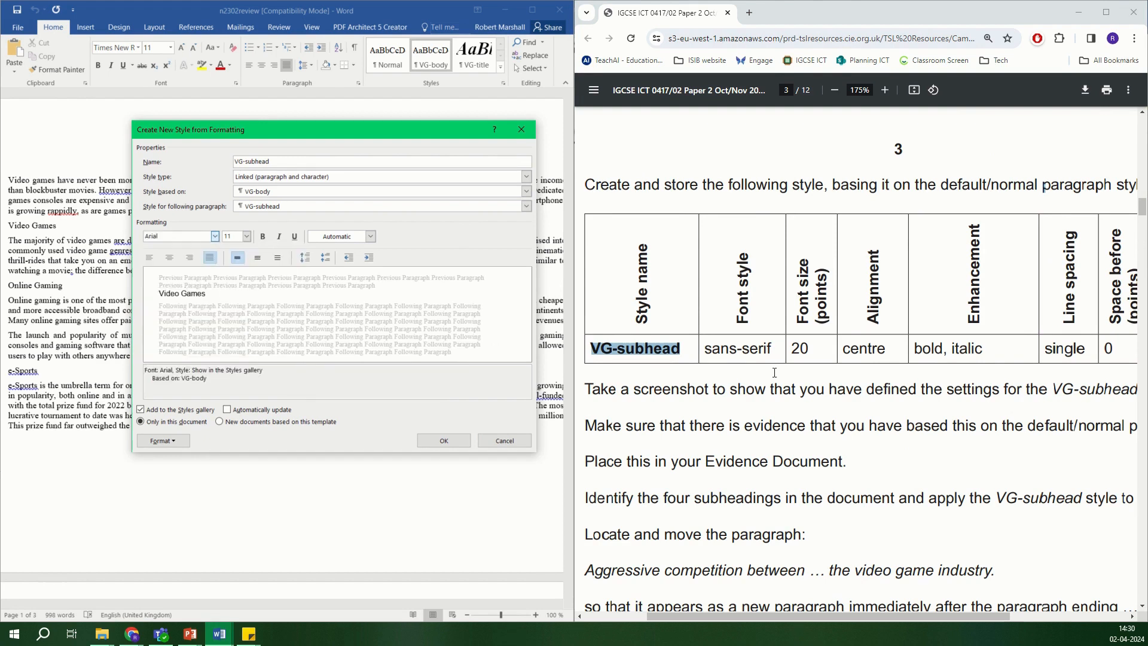
click(246, 237)
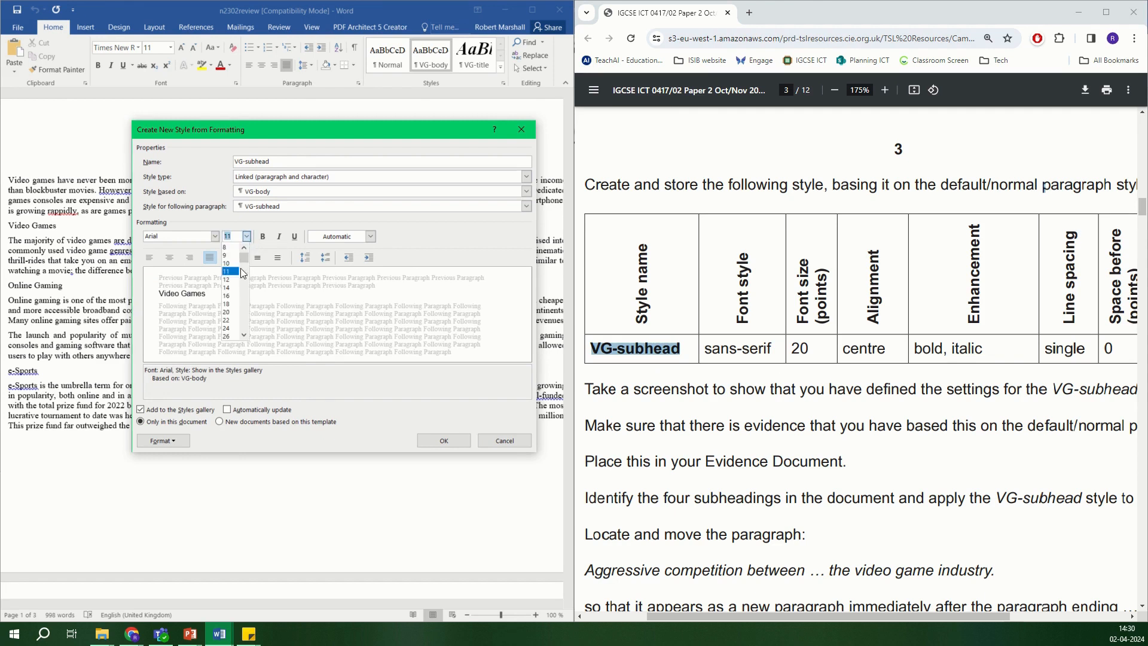
click(227, 312)
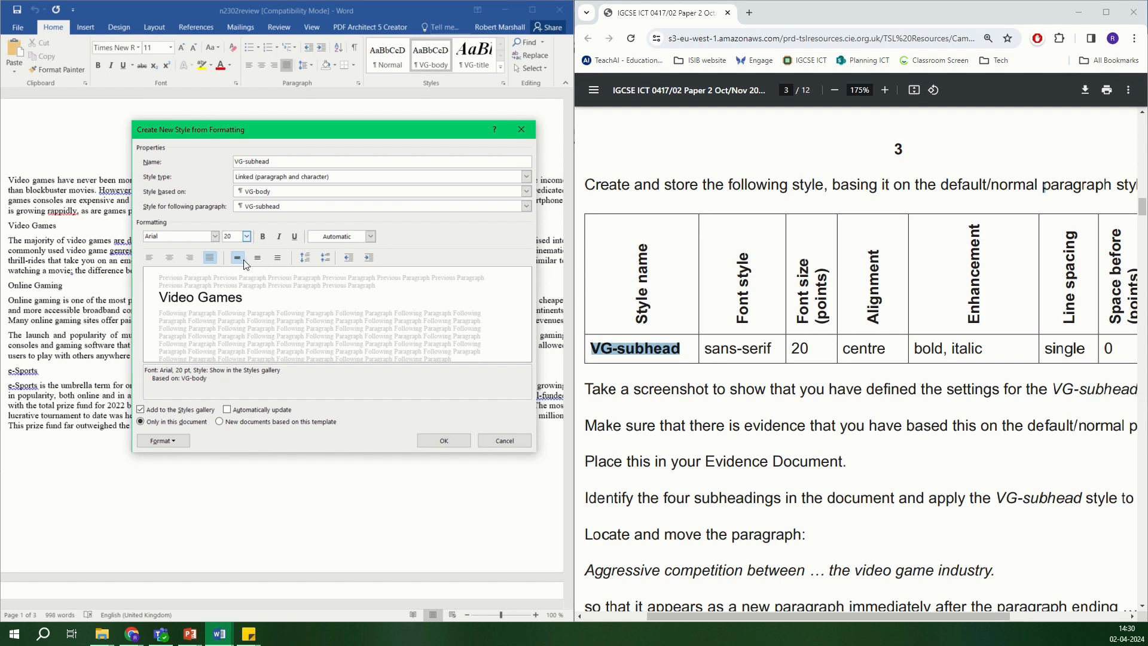
Centre the VG-subhead style's text and make it bold and italic
click(169, 257)
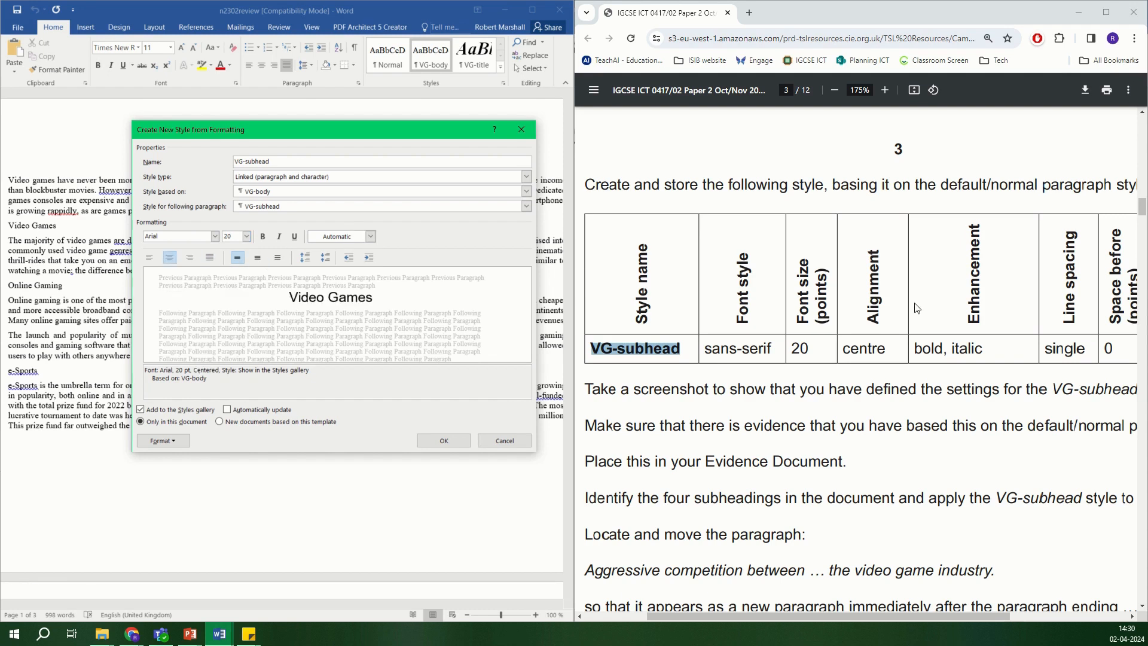
click(263, 236)
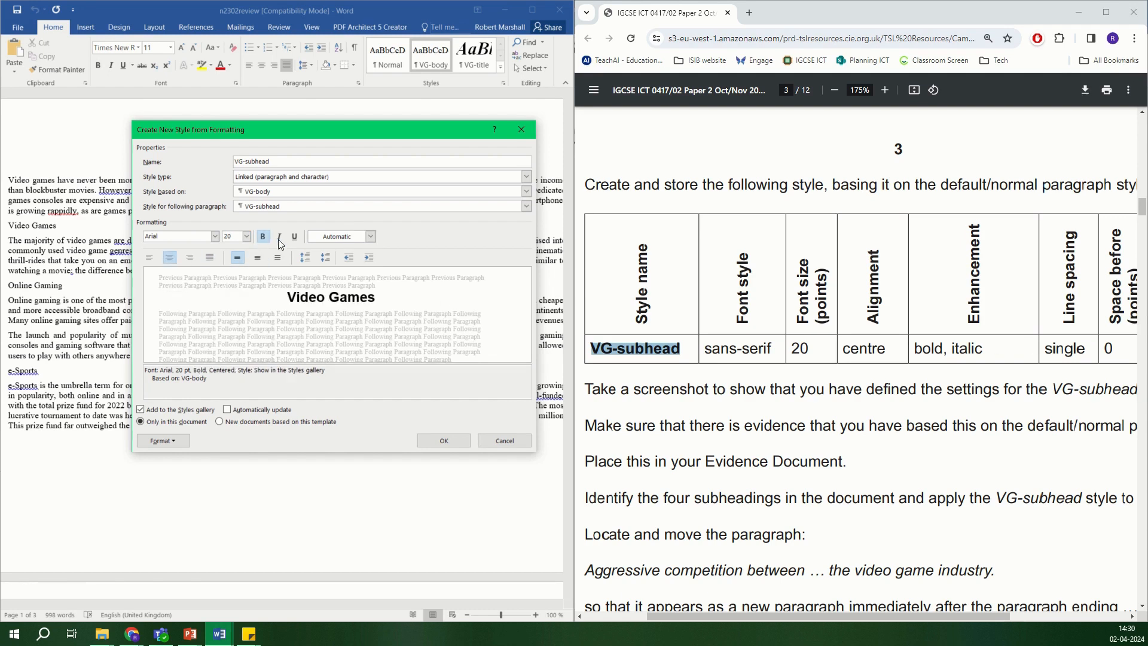
click(279, 237)
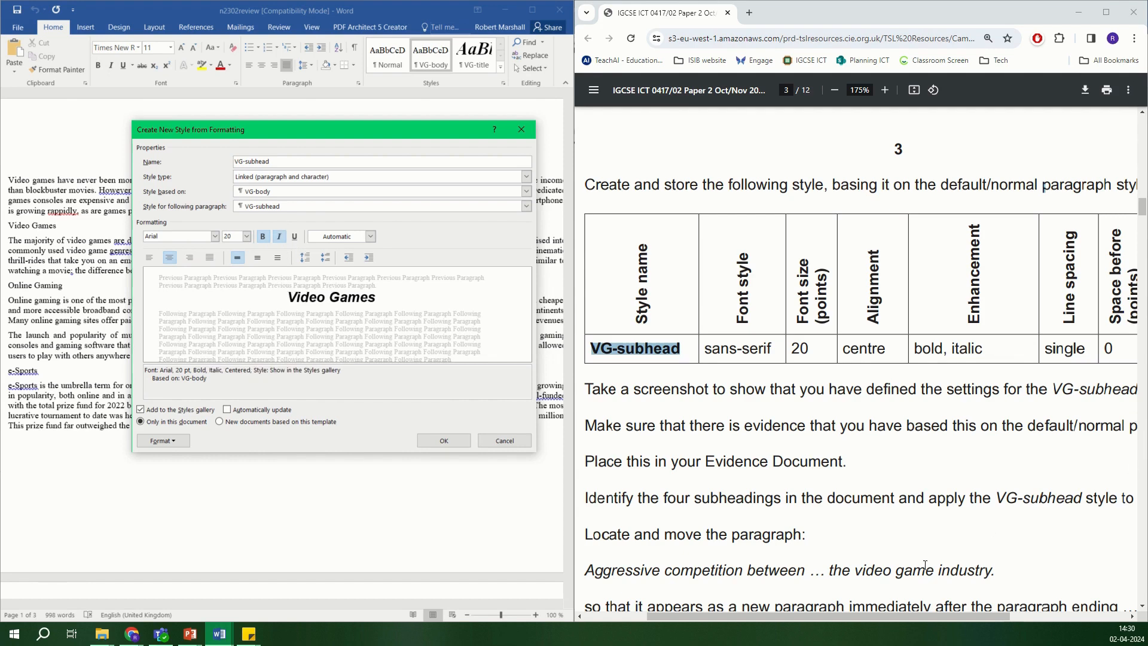
Set the VG-subhead style's paragraph format to single line spacing with 0 pt space after
drag(894, 614, 953, 620)
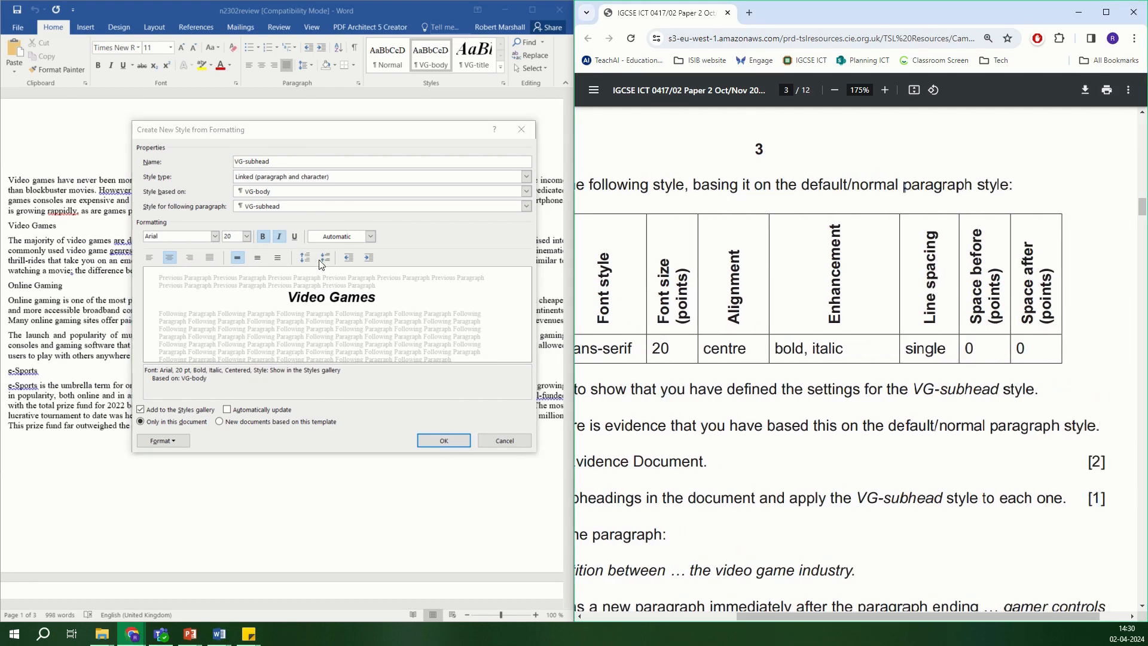
click(172, 439)
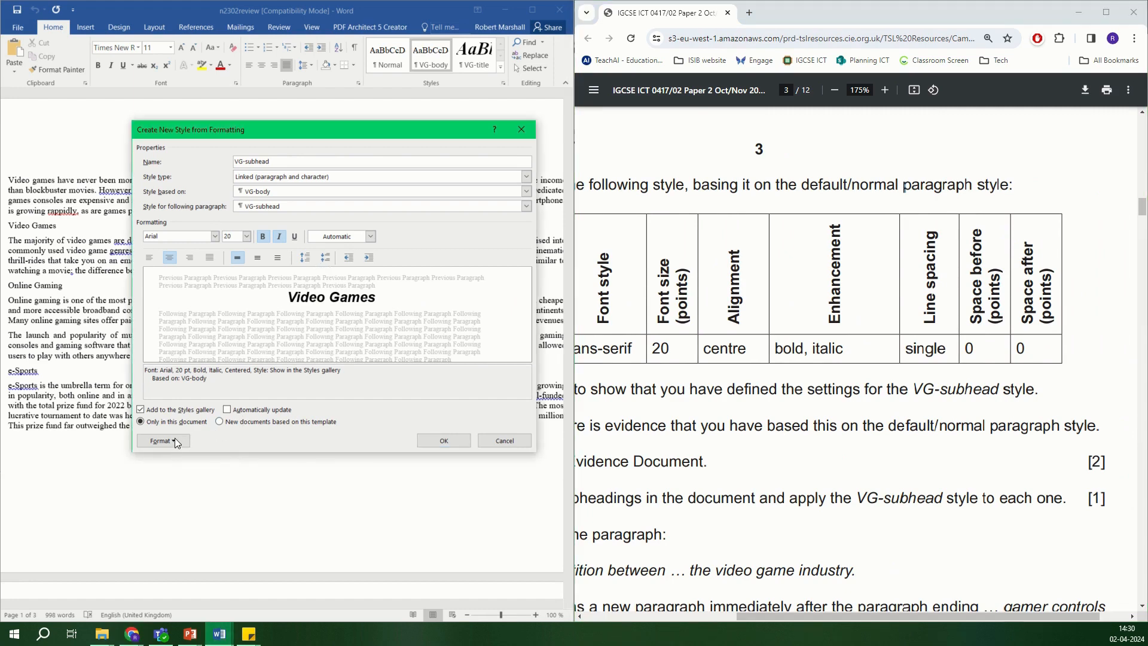
click(173, 438)
click(172, 467)
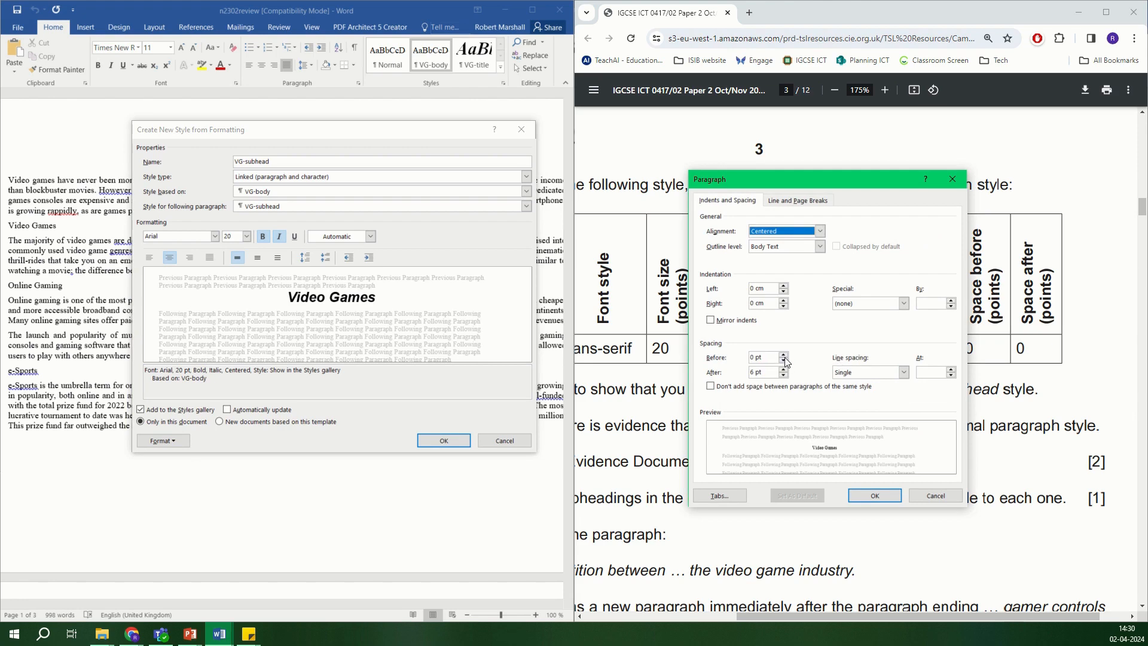
click(861, 372)
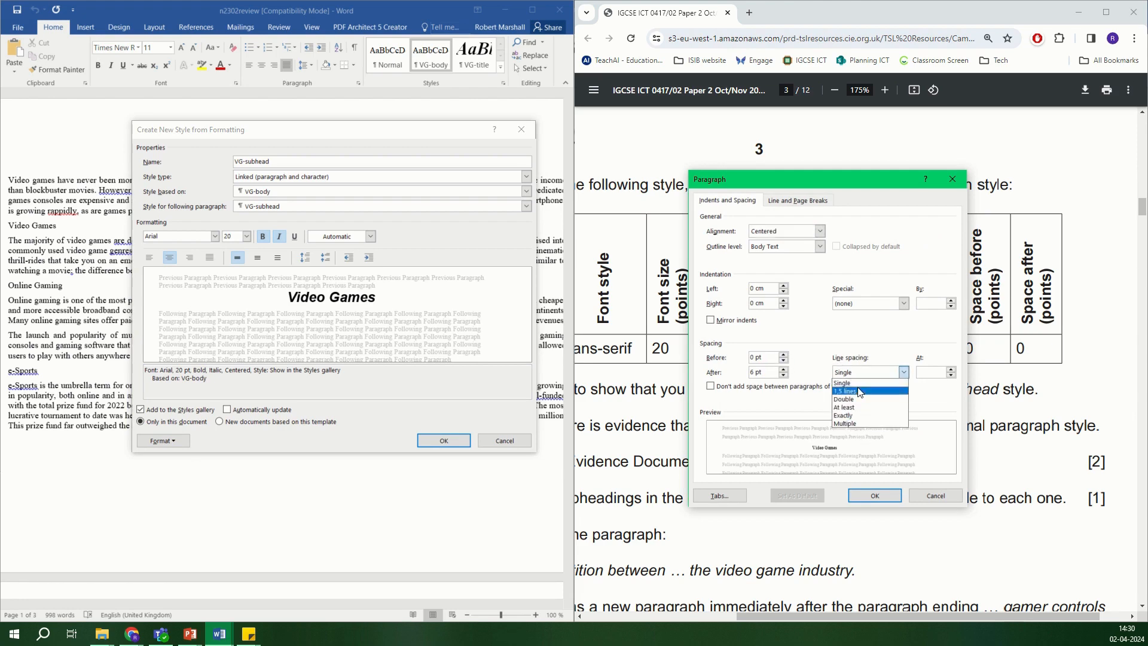
click(855, 385)
drag(875, 180, 552, 199)
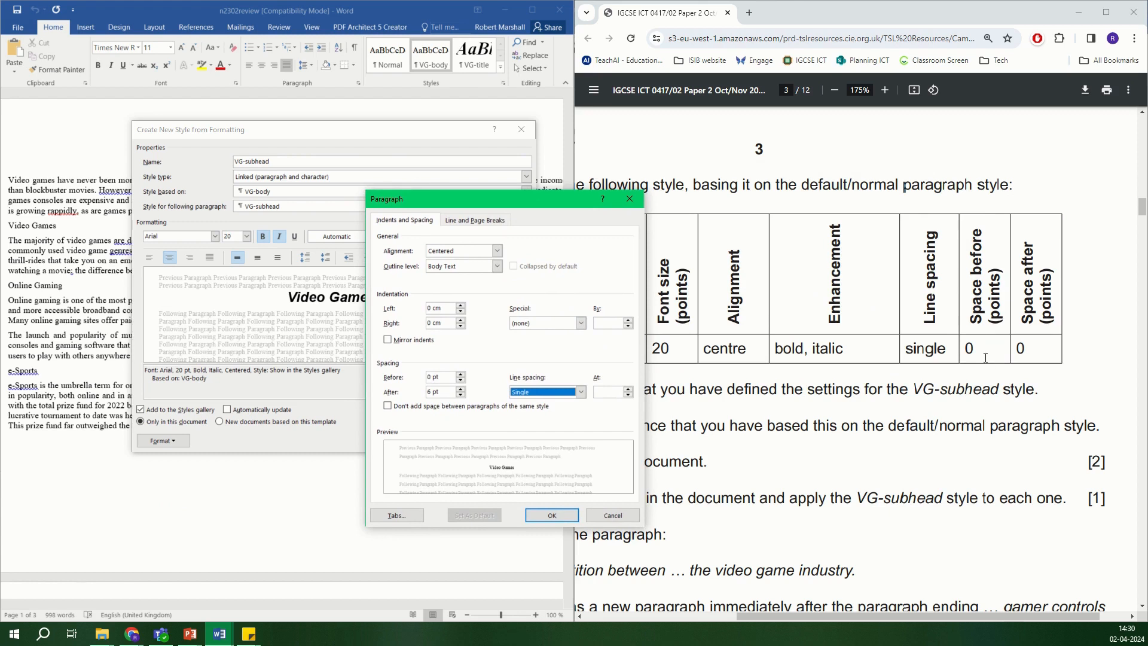
click(460, 395)
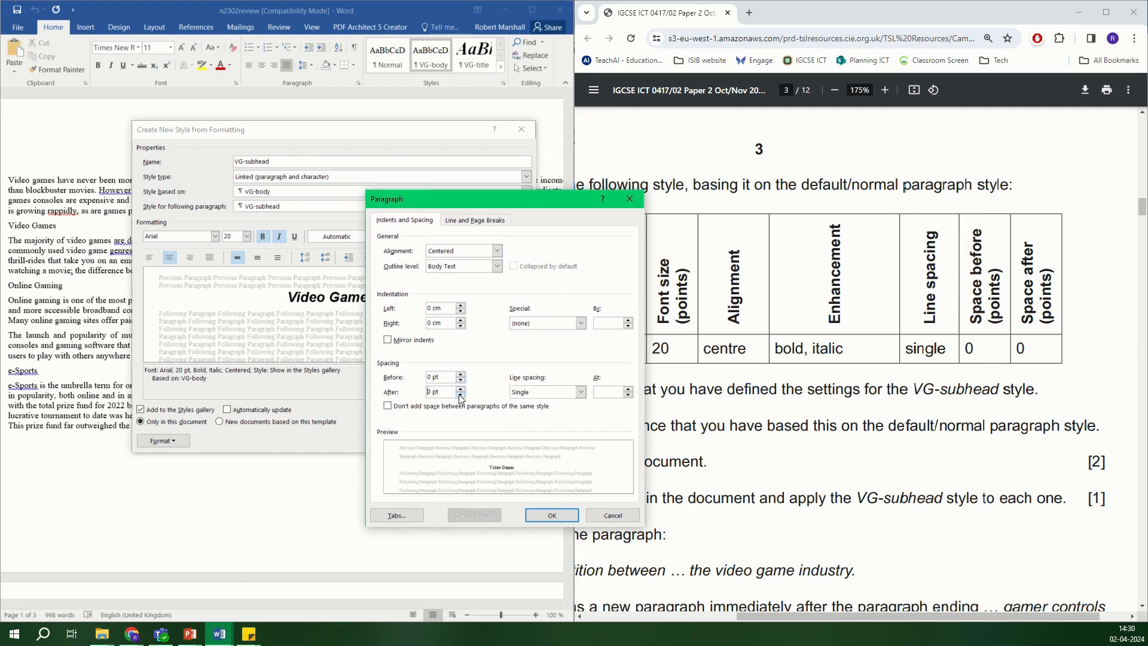
click(559, 515)
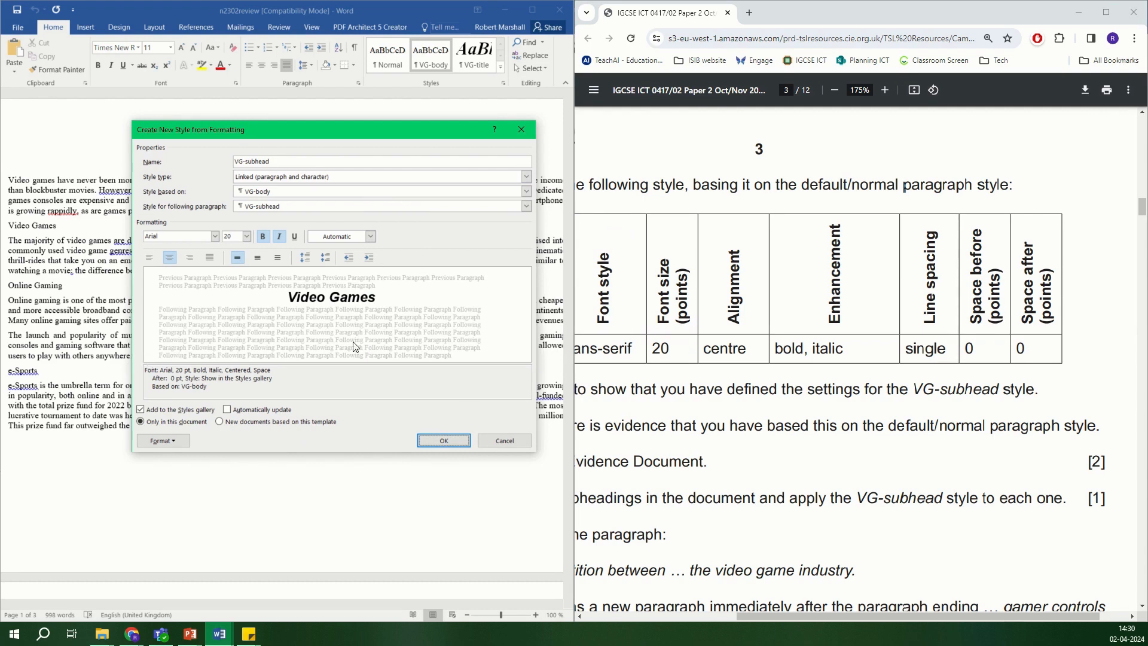
Check question 5's default/normal paragraph style requirement and base the VG-subhead style on Normal
drag(826, 615, 780, 616)
drag(873, 178, 976, 187)
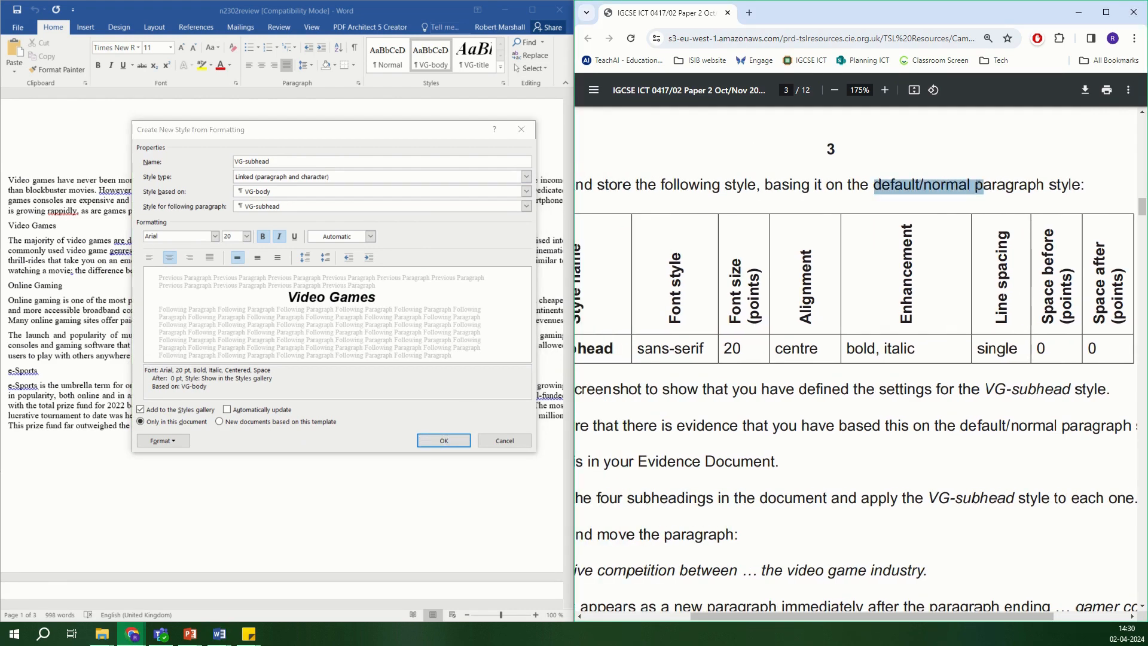
drag(960, 426, 1064, 426)
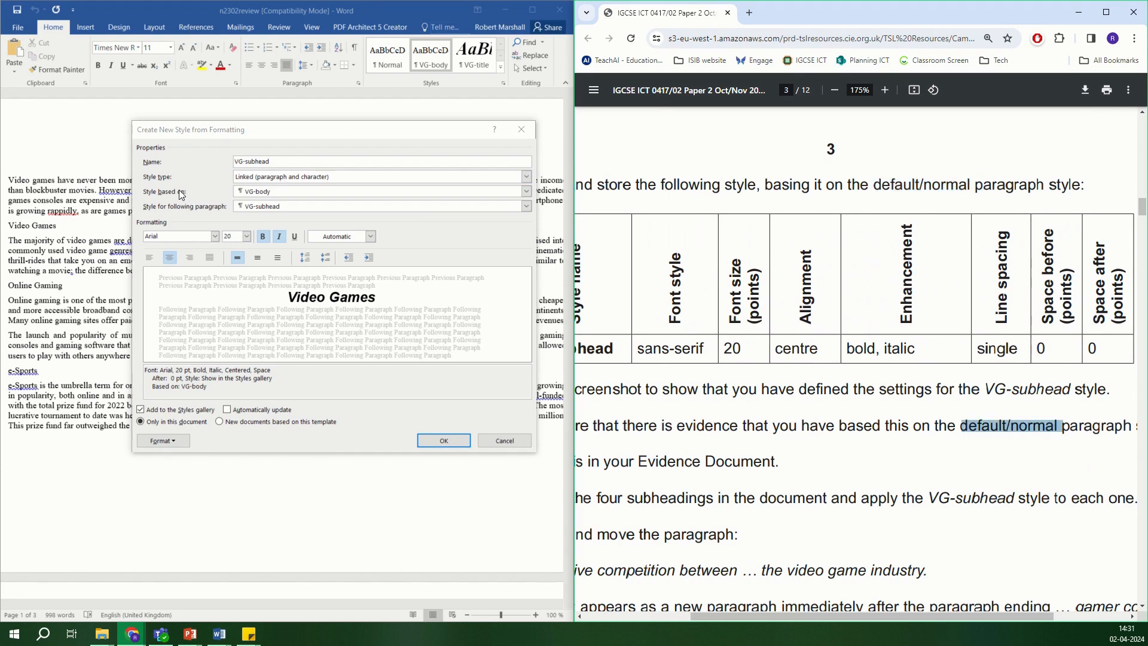
click(269, 193)
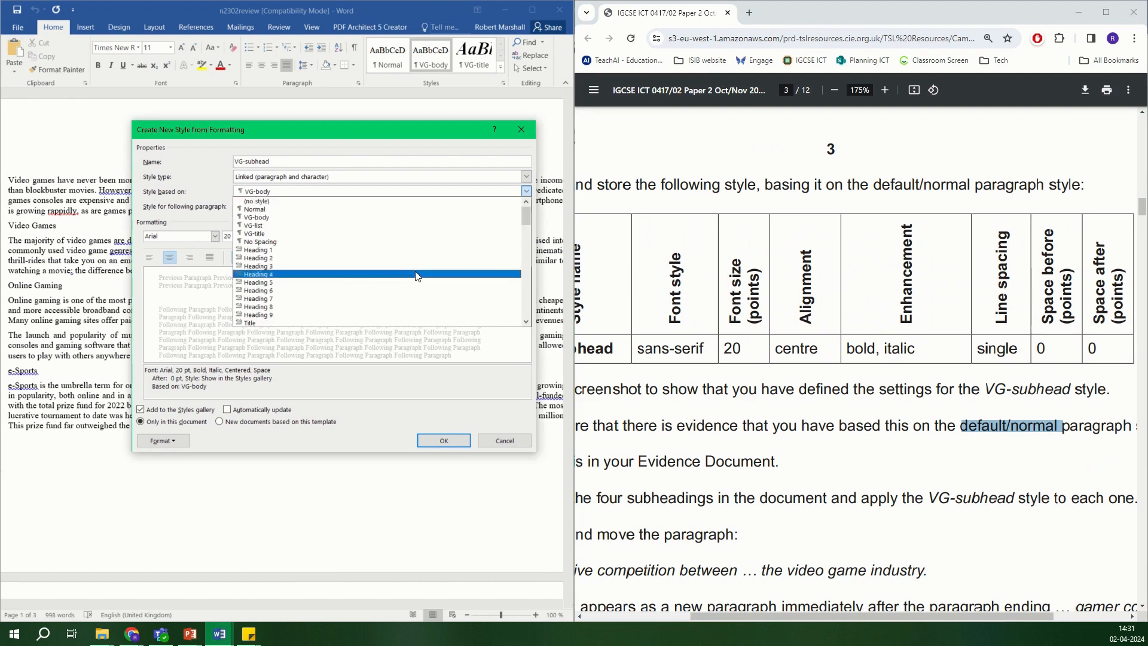
click(271, 210)
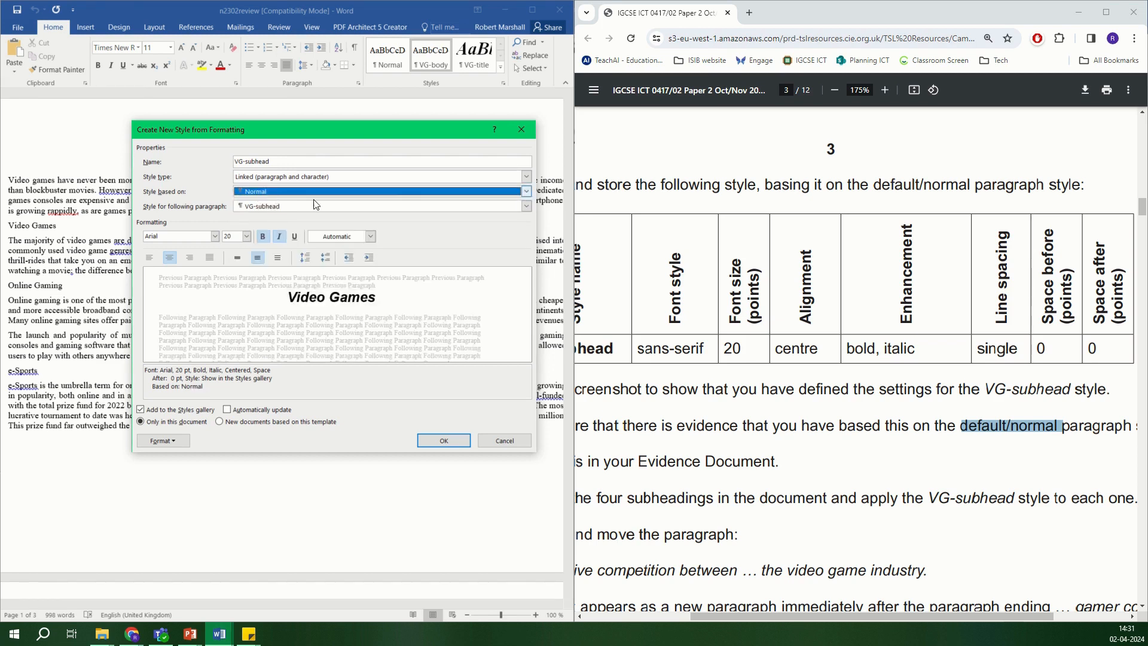
Review the VG-subhead name and formatting summary, and save the new style with it applied to the Video Games subheading
drag(300, 162, 219, 159)
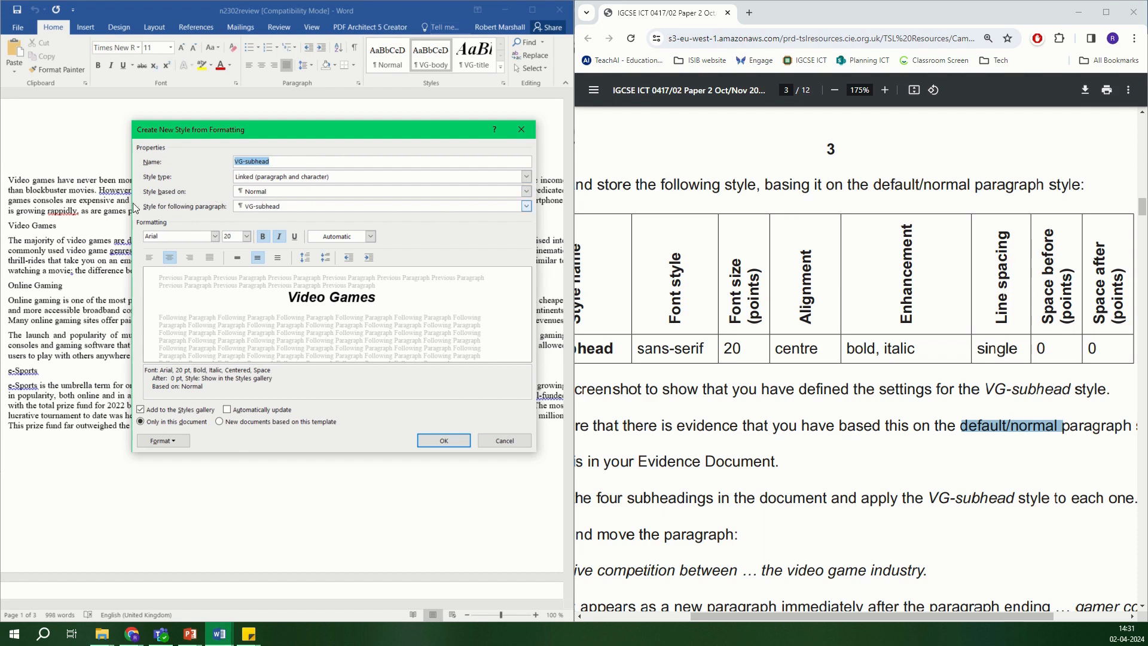
click(183, 378)
drag(146, 371, 218, 387)
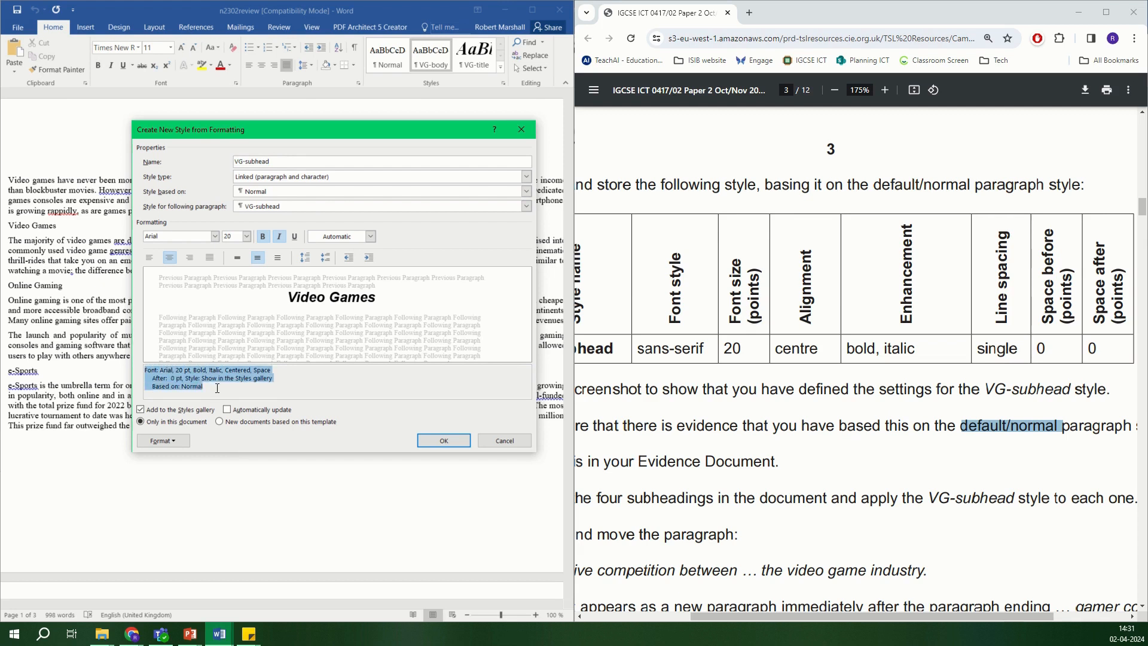
click(244, 393)
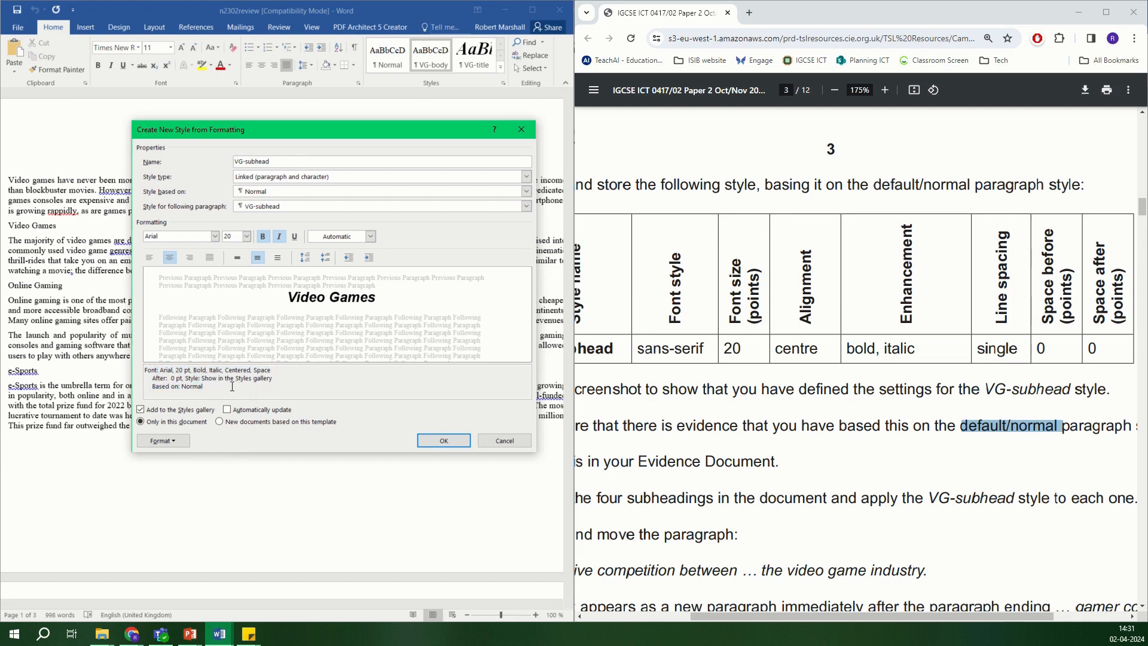
click(443, 440)
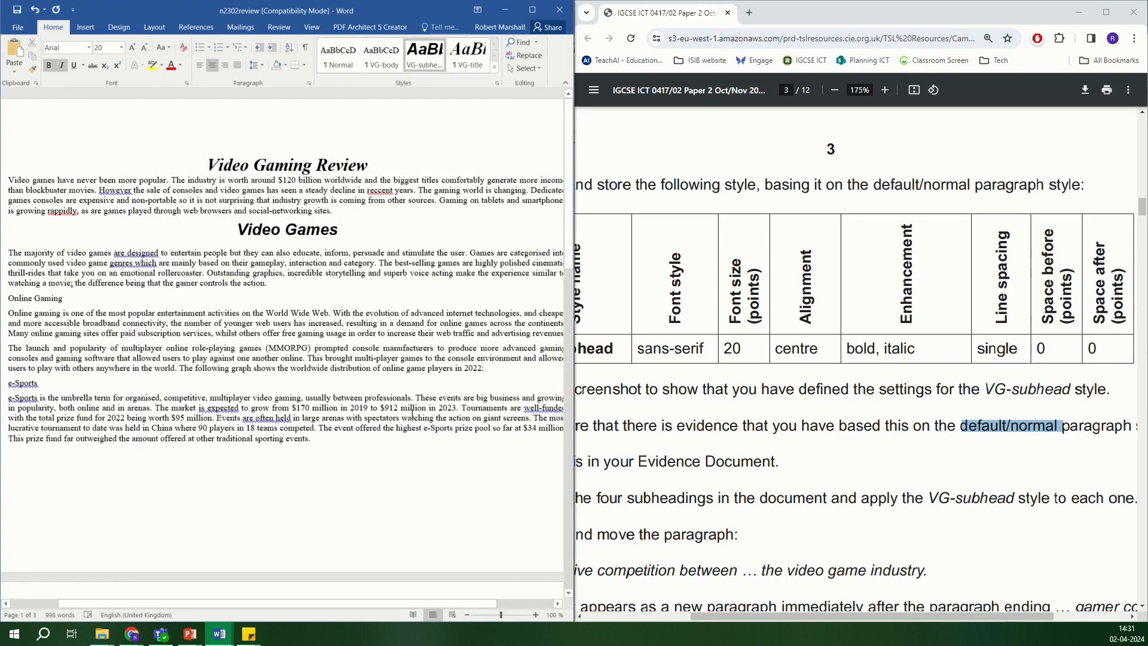
Apply the VG-subhead style to the Online Gaming and e-Sports subheadings
click(391, 328)
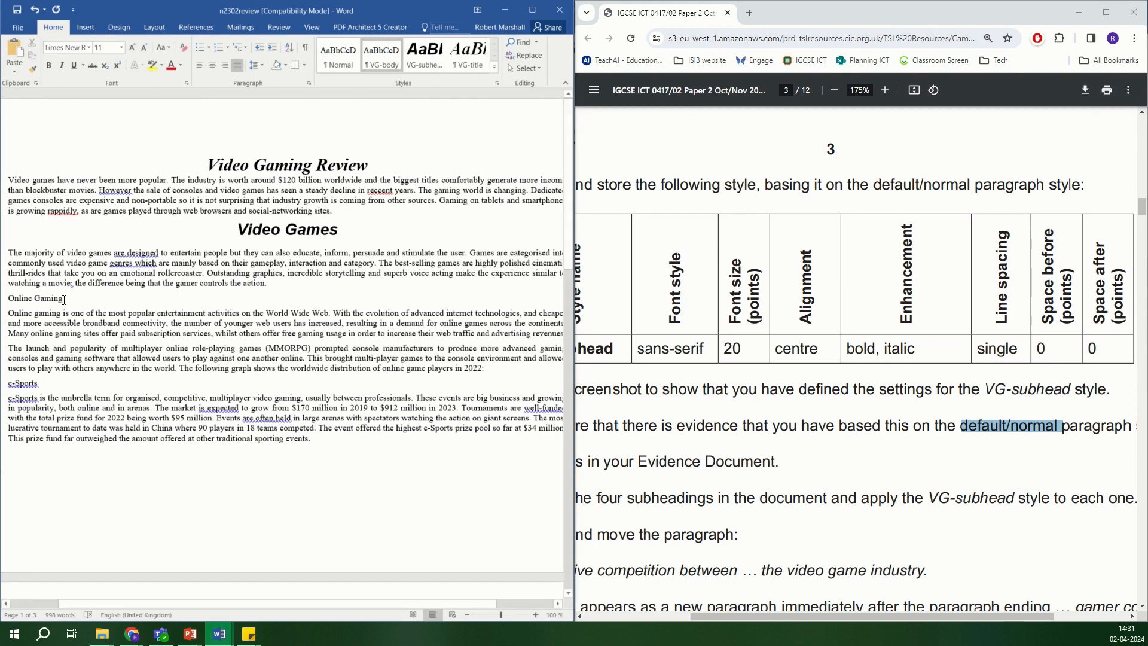
drag(64, 300, 9, 299)
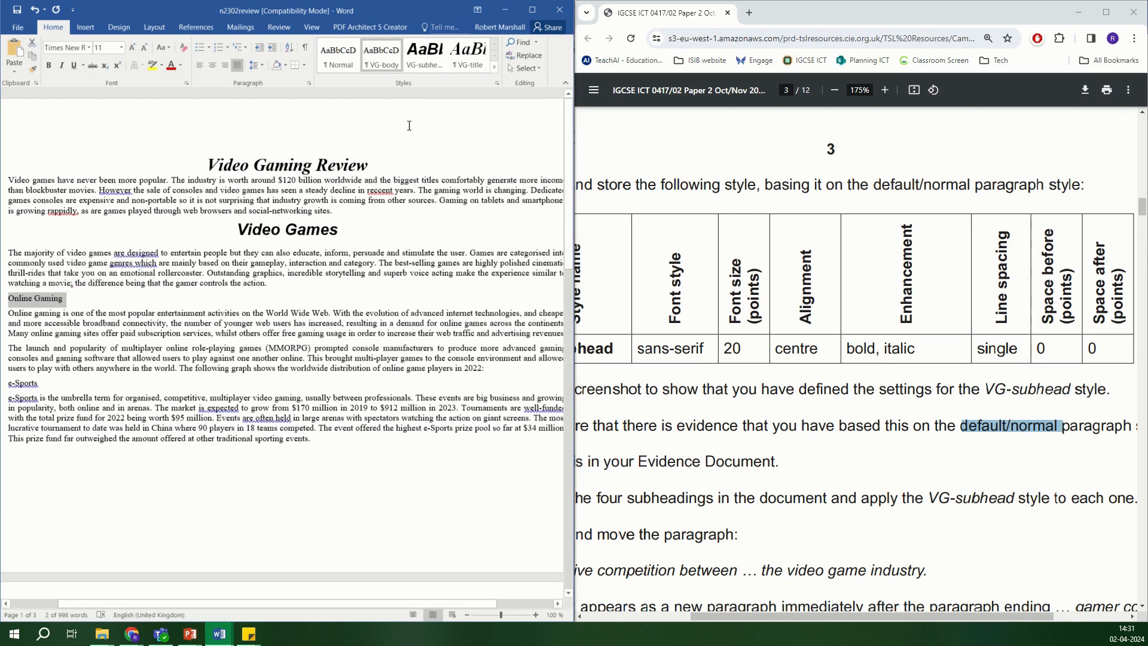
click(424, 57)
click(40, 397)
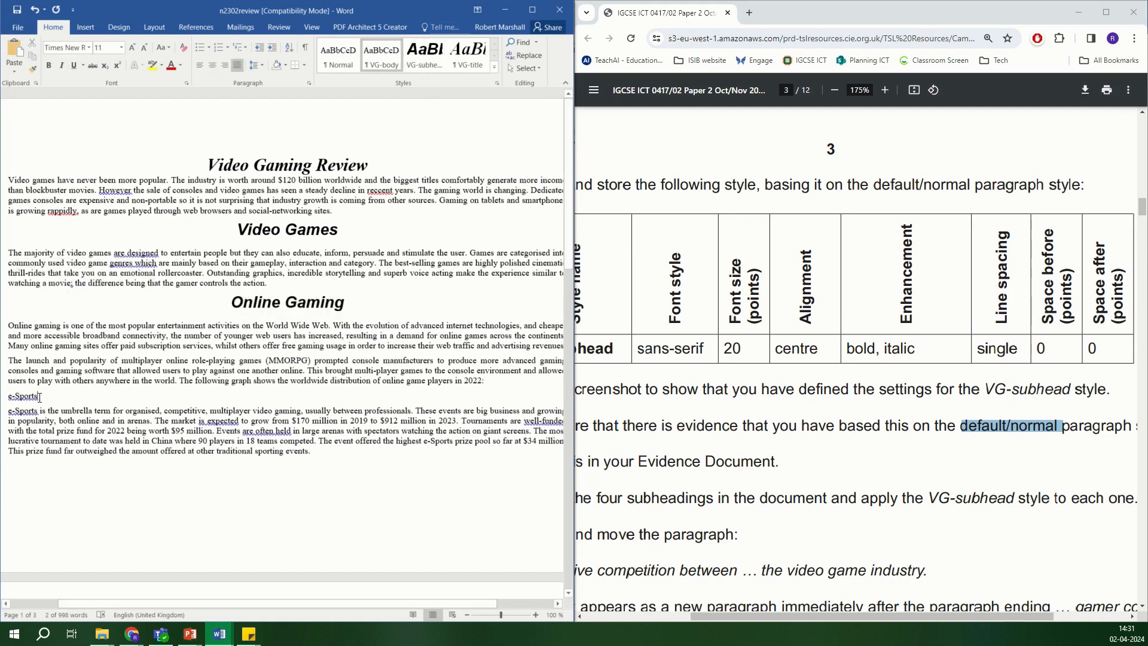
triple_click(39, 396)
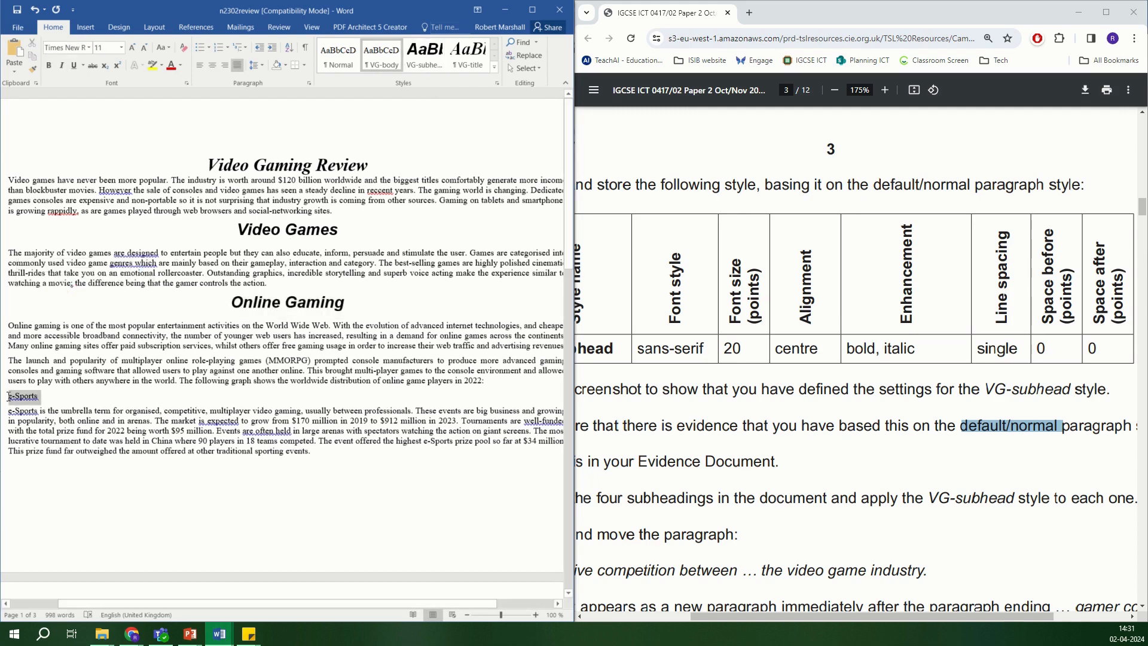
click(431, 65)
scroll(346, 271, down, 2)
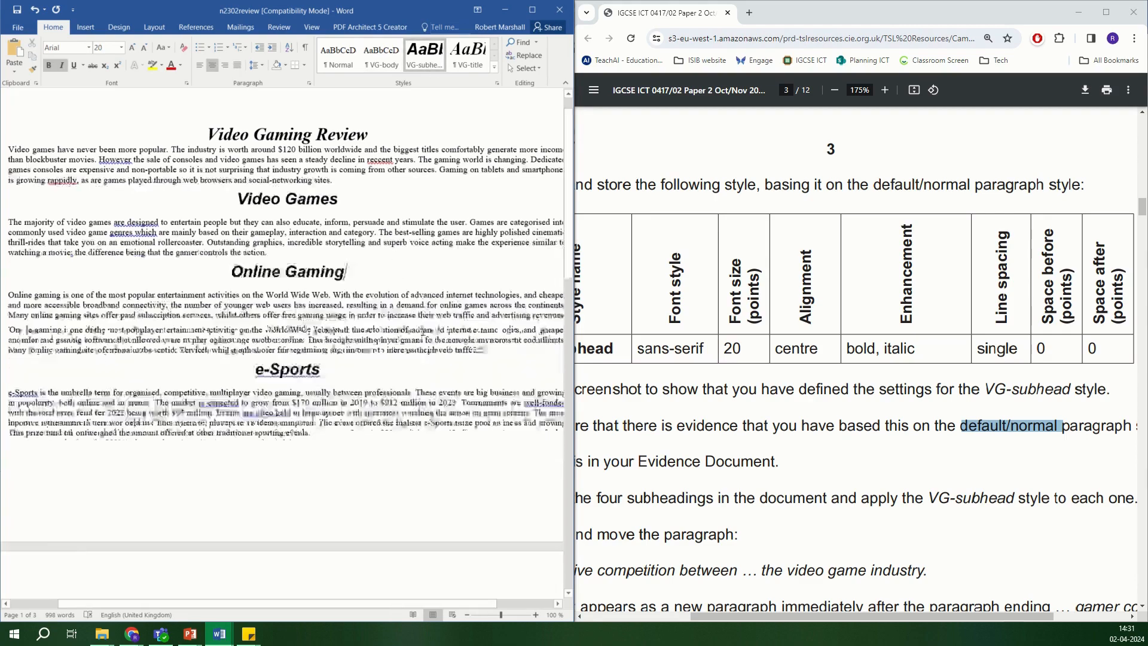
scroll(420, 391, down, 5)
scroll(421, 391, up, 8)
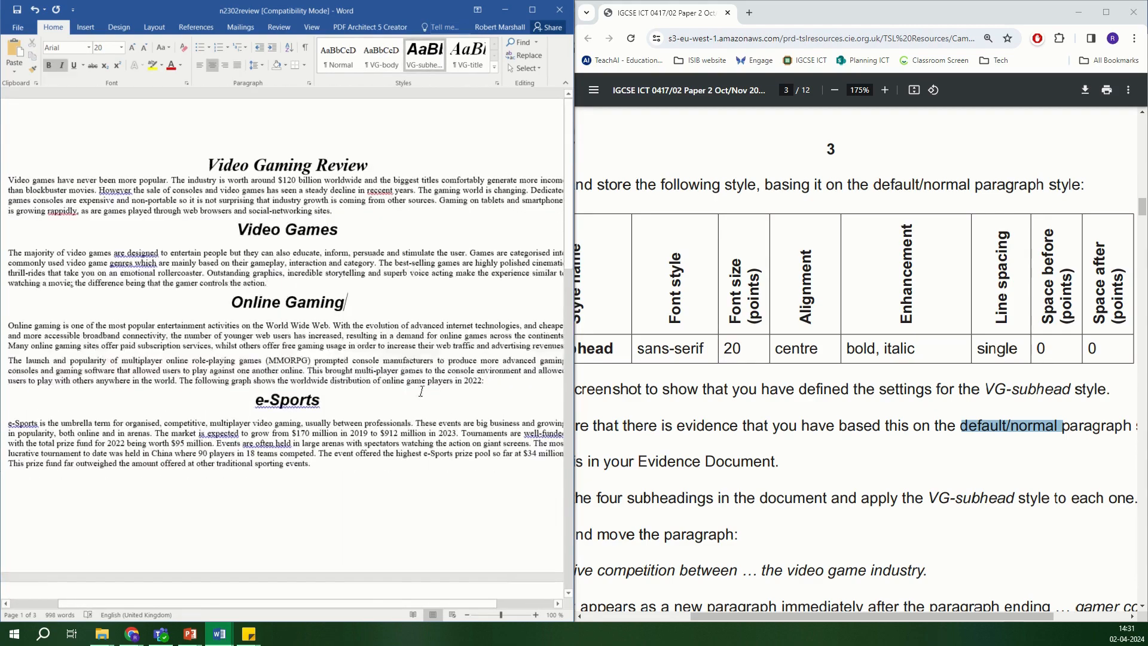
Try the VG-subhead style on the introductory paragraph under the title, and return that paragraph to VG-body with the document window maximised
click(408, 346)
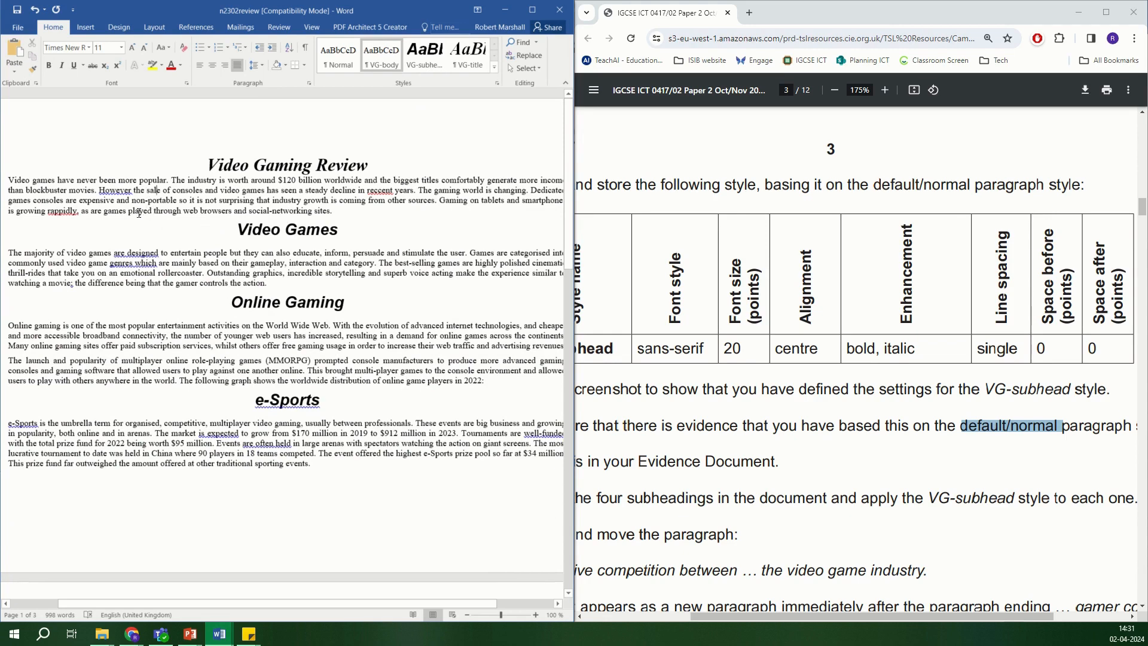
click(493, 67)
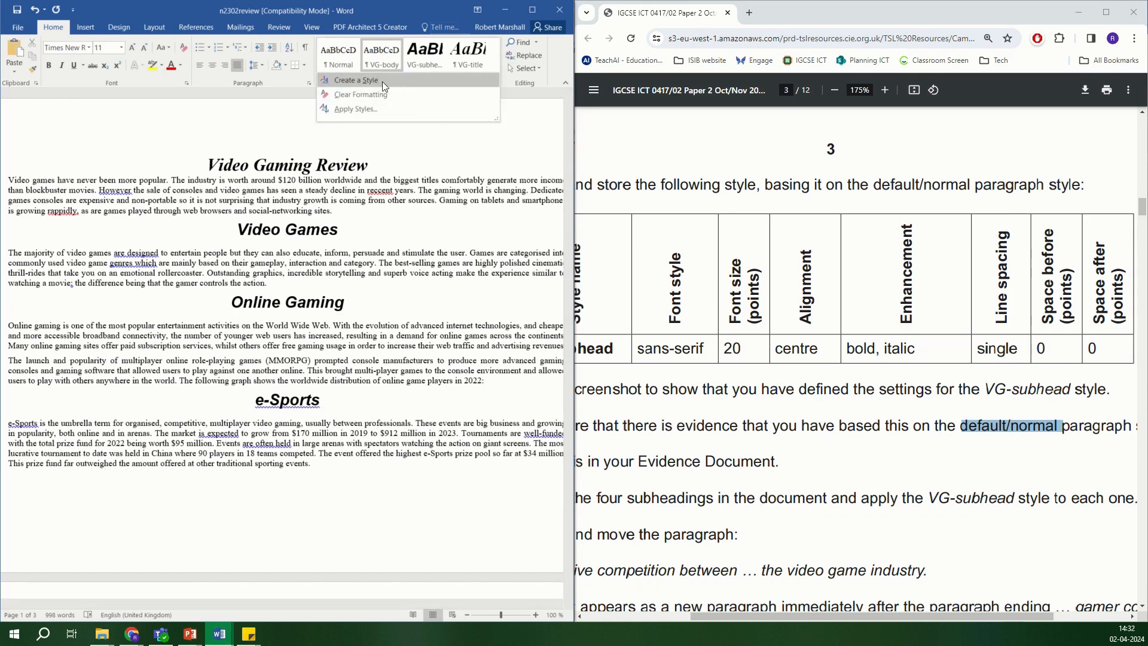
click(192, 197)
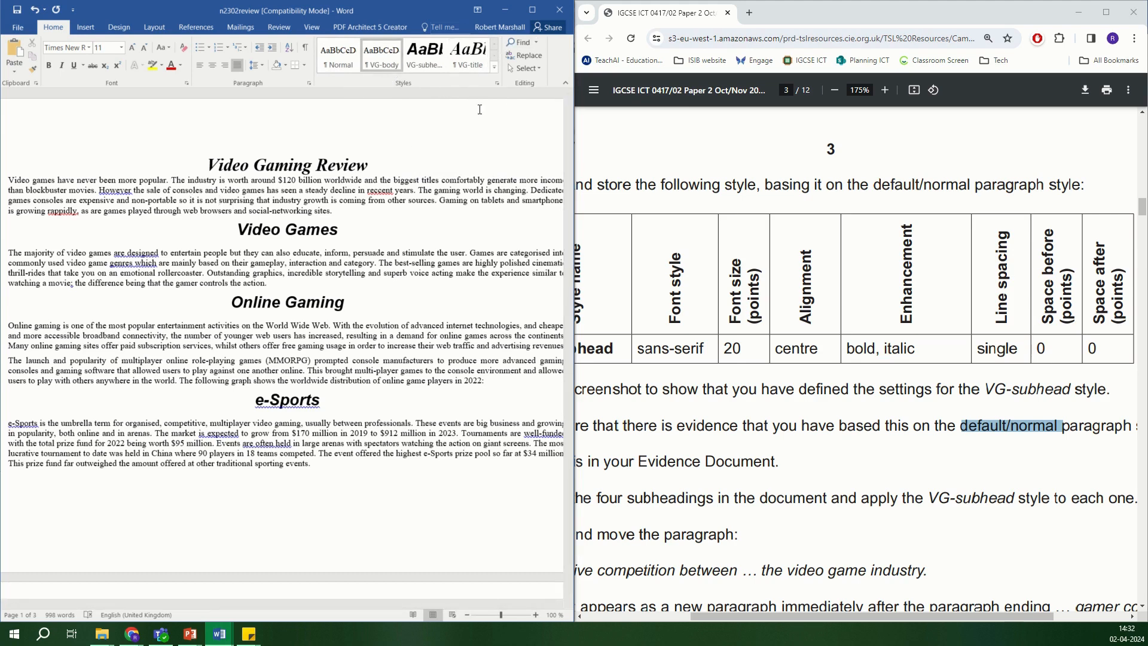
click(432, 62)
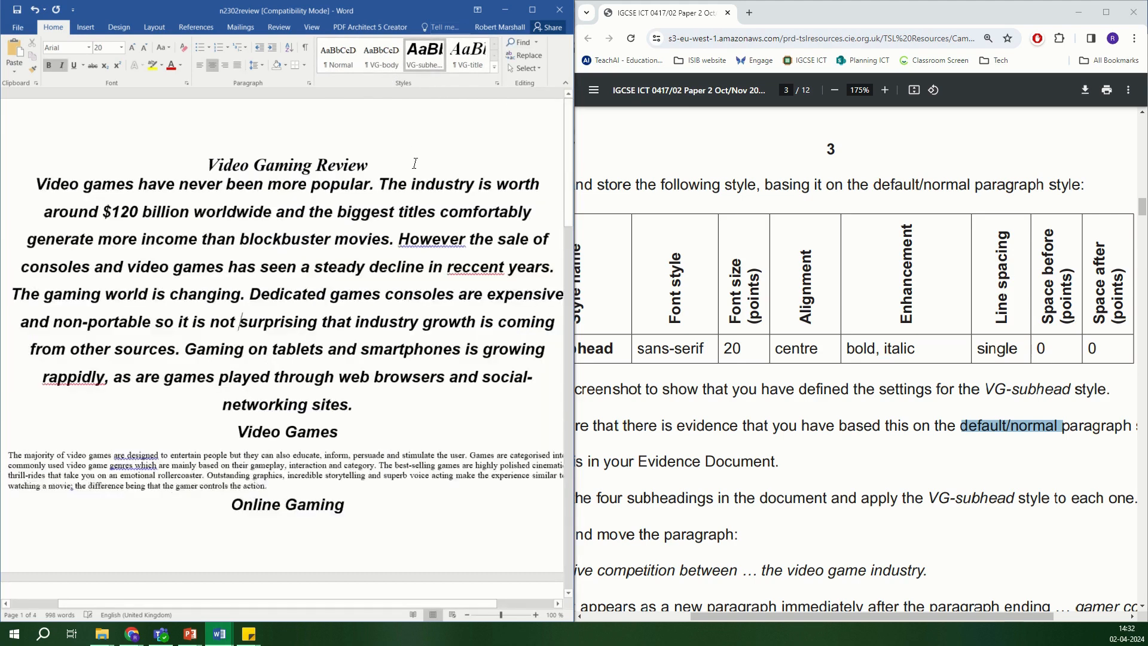
click(533, 9)
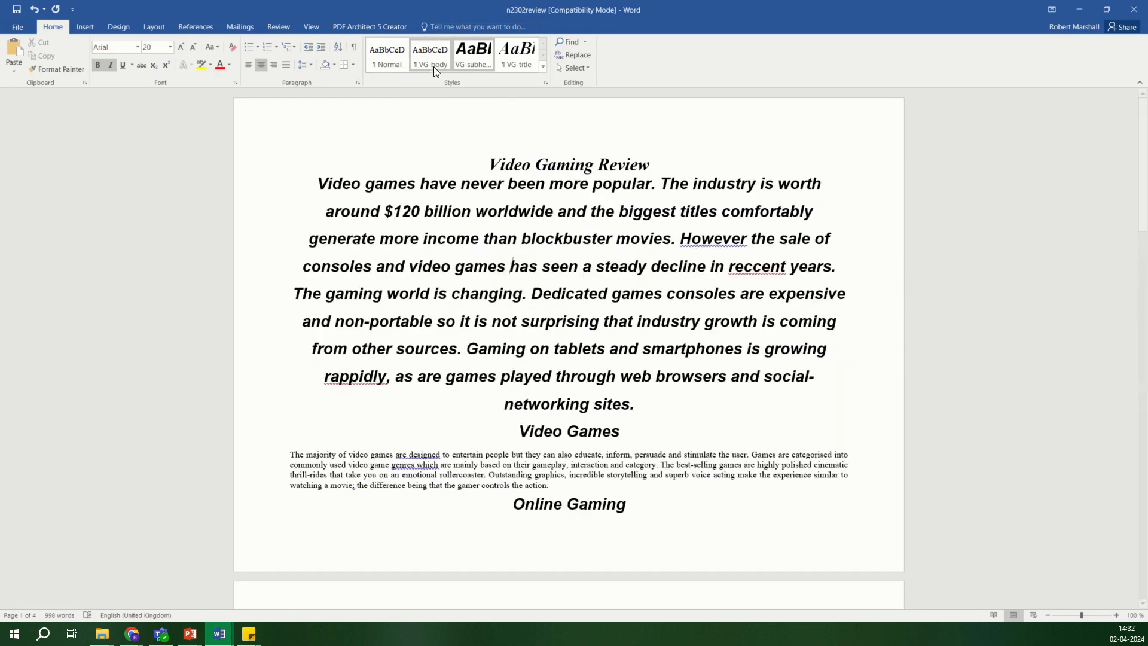
click(435, 65)
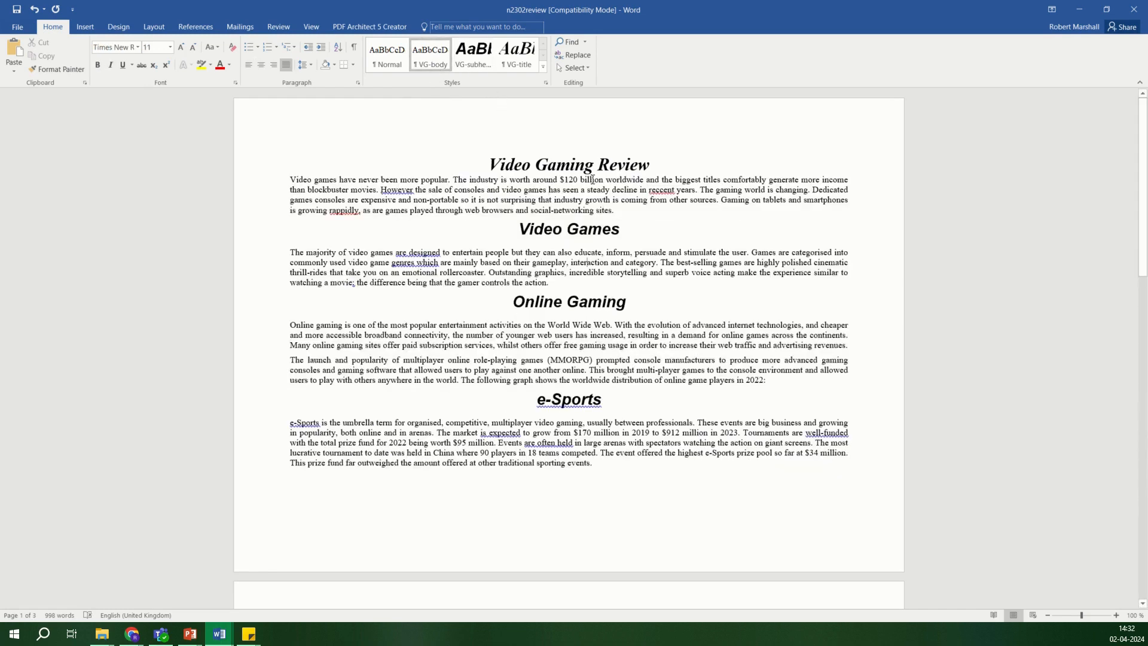
Check which styles are used by the Video Games subheading and the body paragraph below it
triple_click(589, 235)
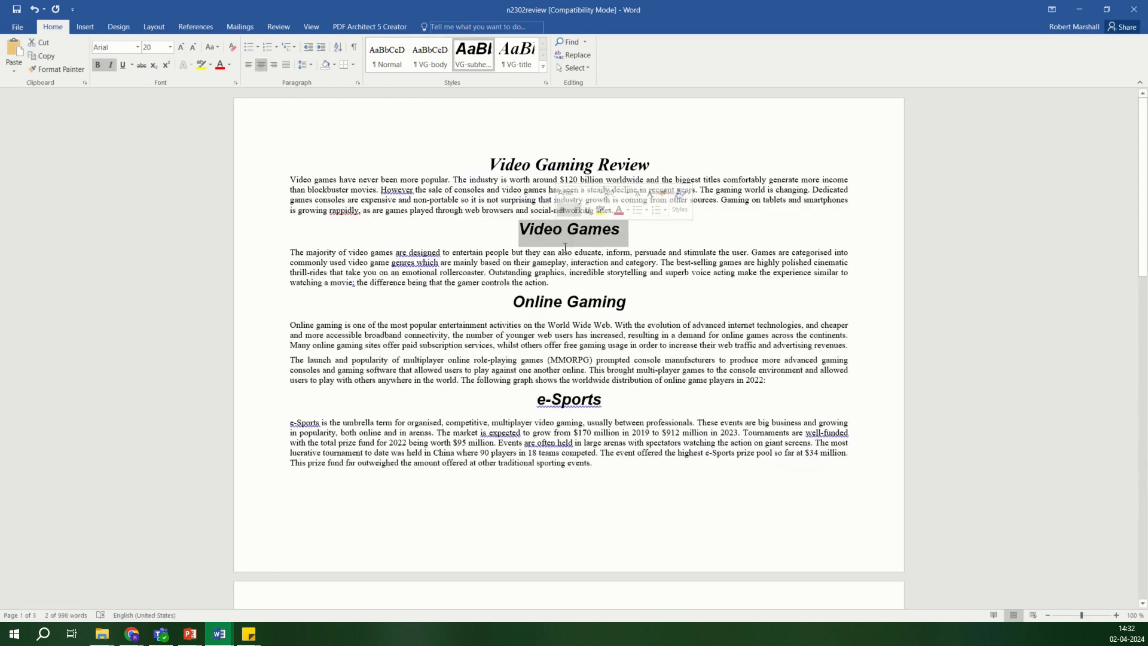
click(720, 304)
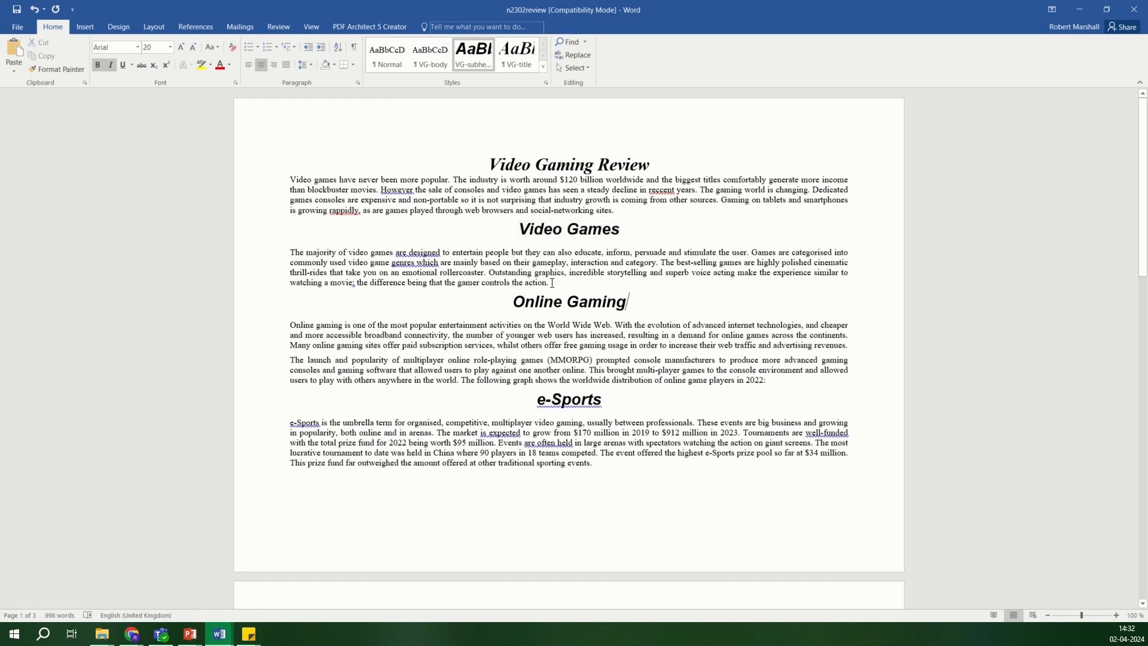
click(518, 272)
click(543, 67)
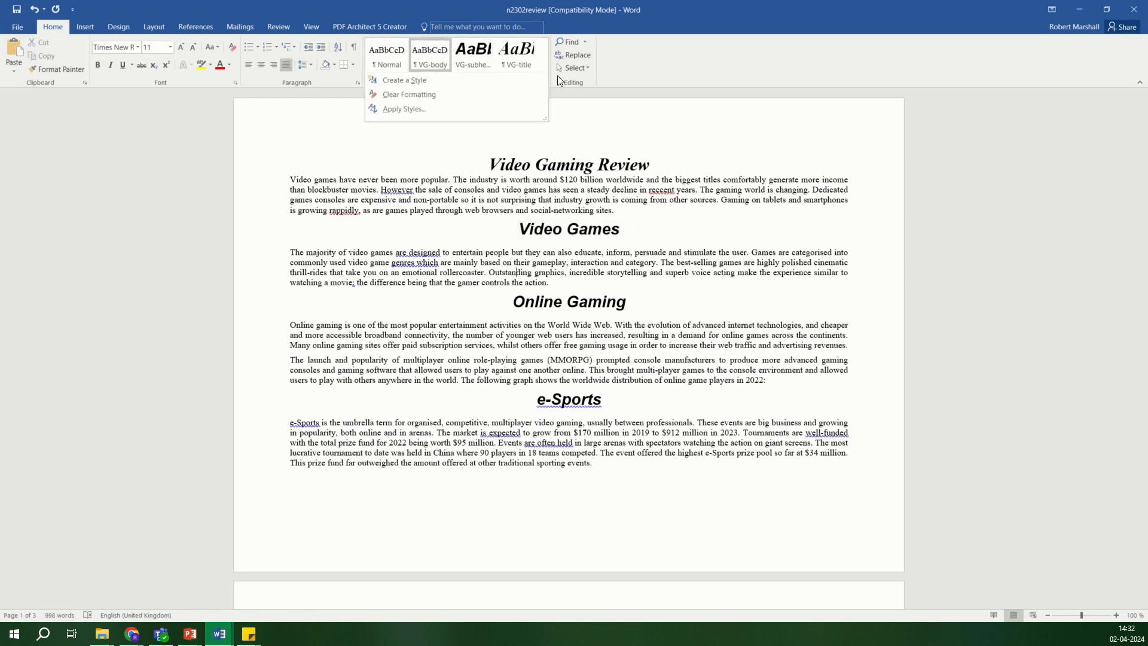
click(476, 269)
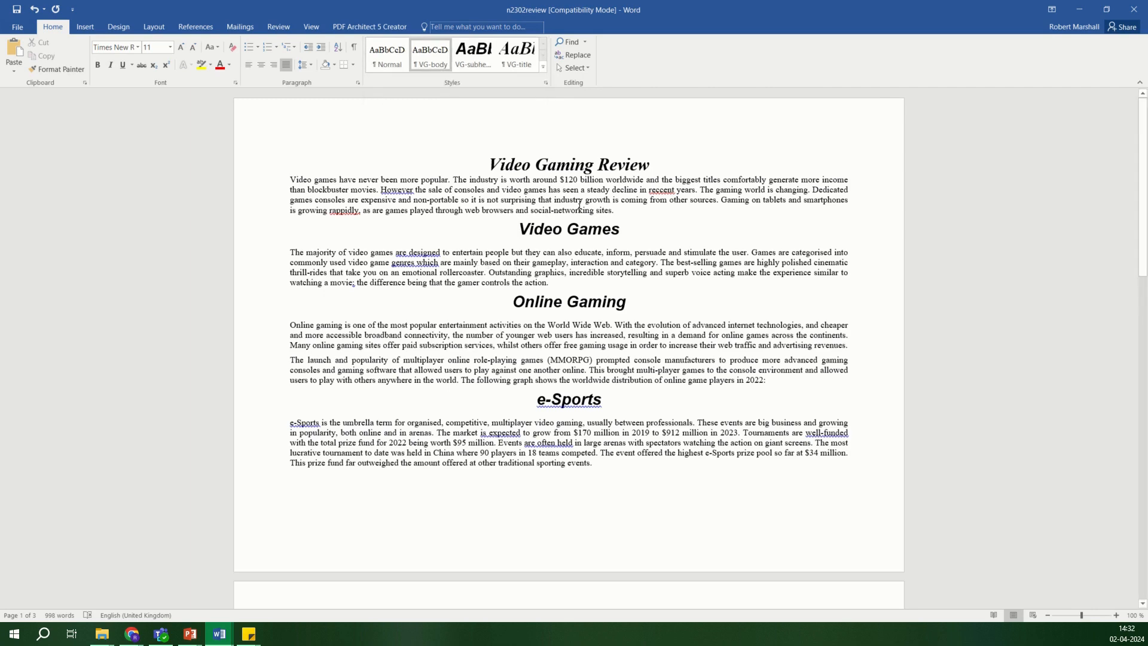
Try the VG-subhead style on the body paragraph under Video Games, examine its effect on the page layout, and return the paragraph to VG-body
click(477, 62)
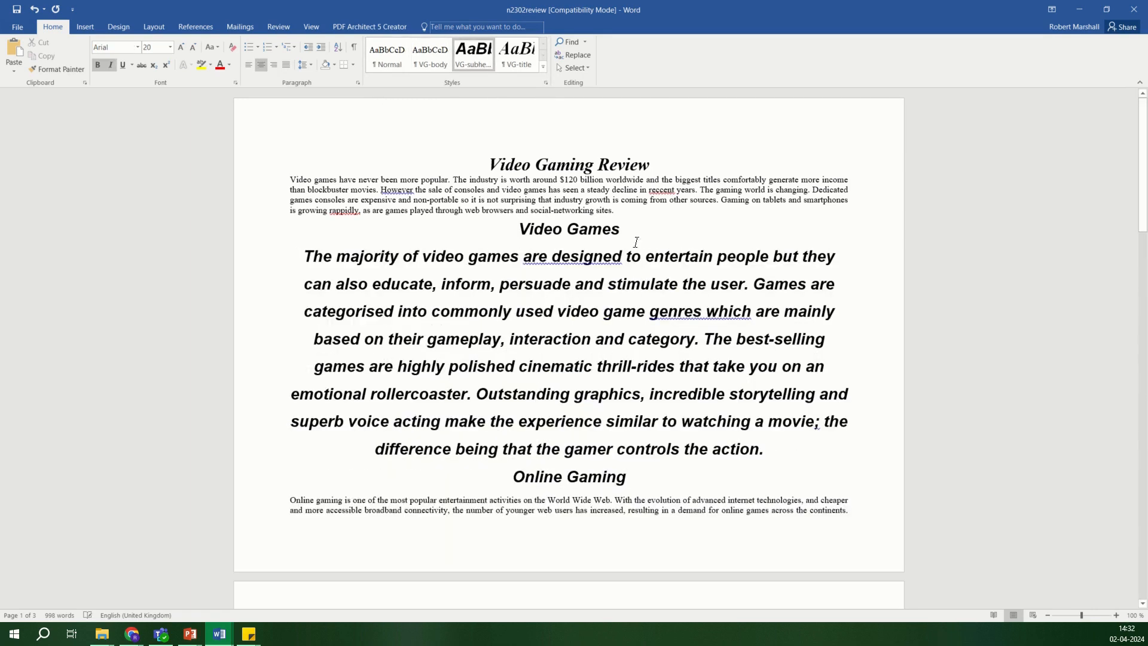
scroll(675, 400, down, 2)
scroll(675, 403, up, 1)
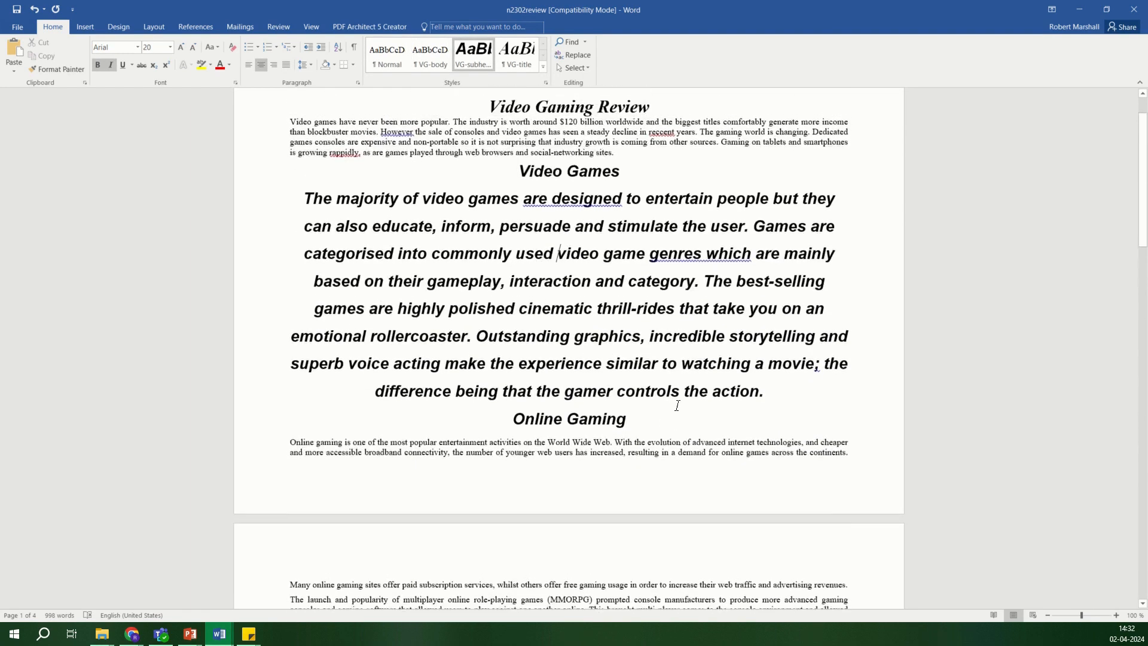
scroll(677, 405, down, 3)
mouse_move(1141, 208)
mouse_down()
mouse_move(1142, 391)
mouse_move(1130, 206)
mouse_up()
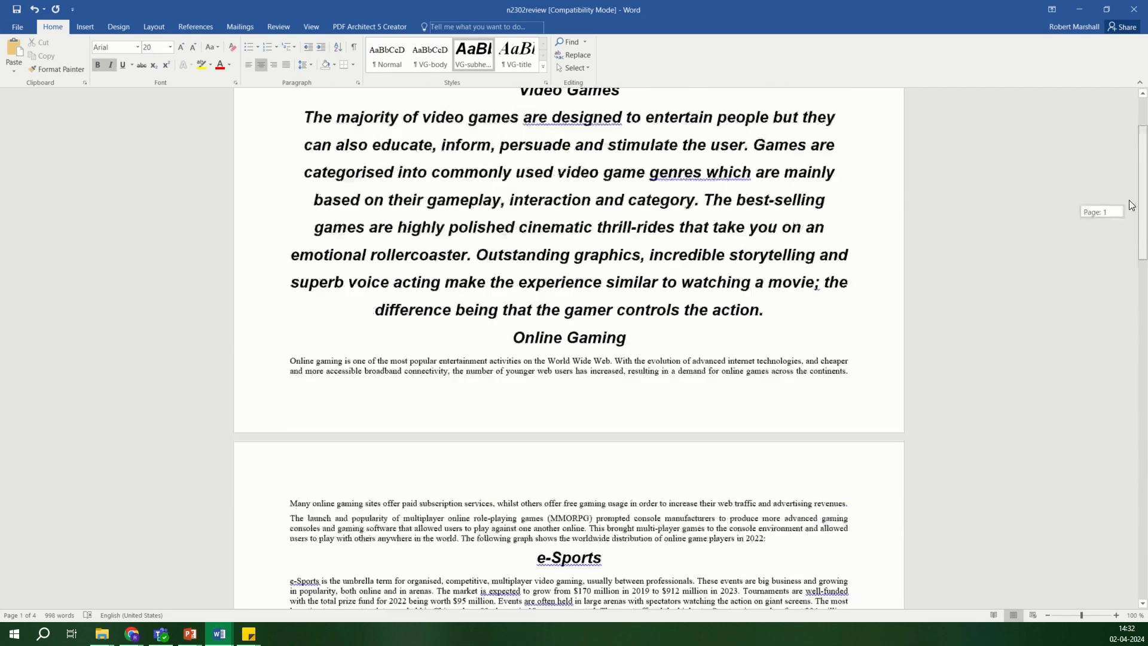
scroll(593, 425, up, 4)
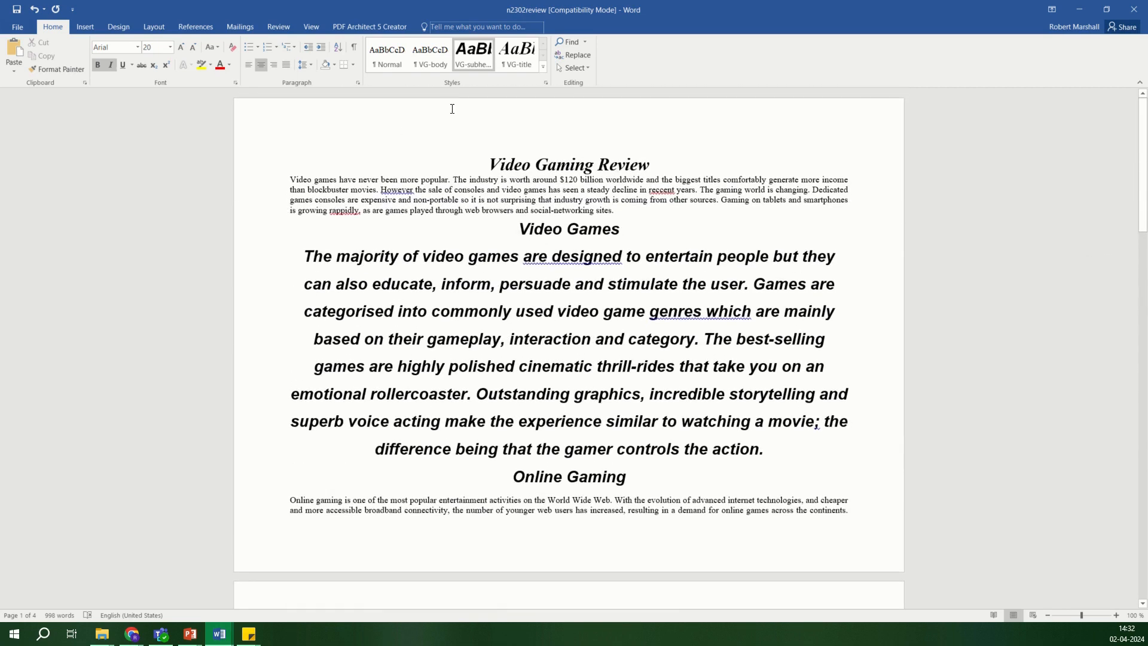
click(480, 400)
click(430, 55)
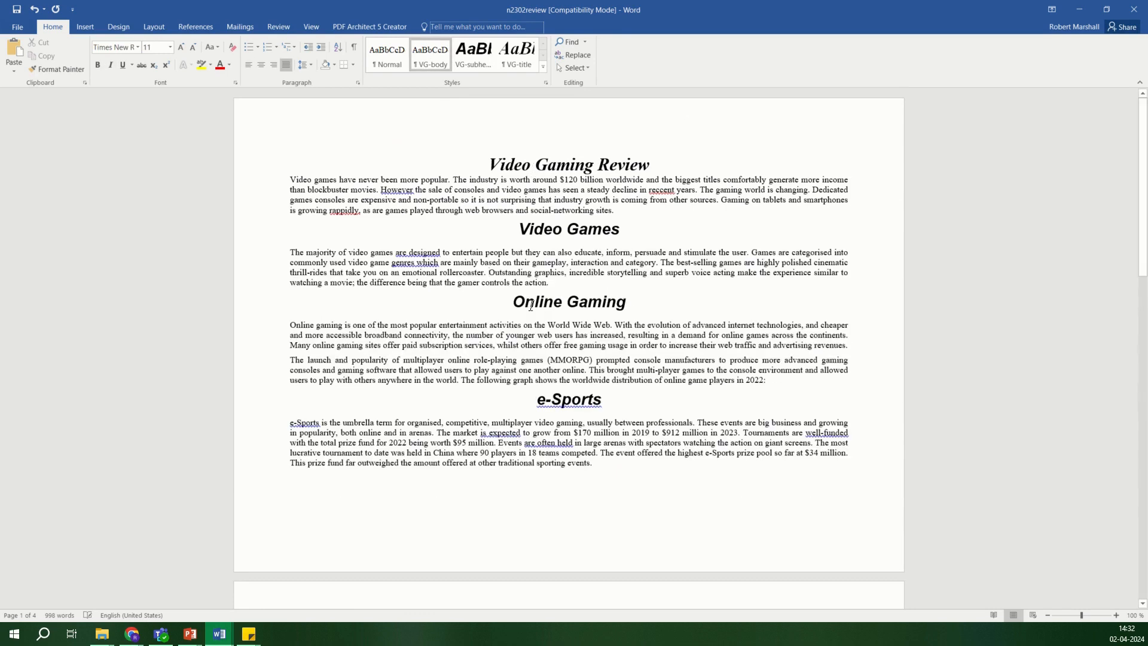
Switch to the exam paper in the browser and read question 15's proofreading requirements, especially the one about maintaining original styles
click(135, 635)
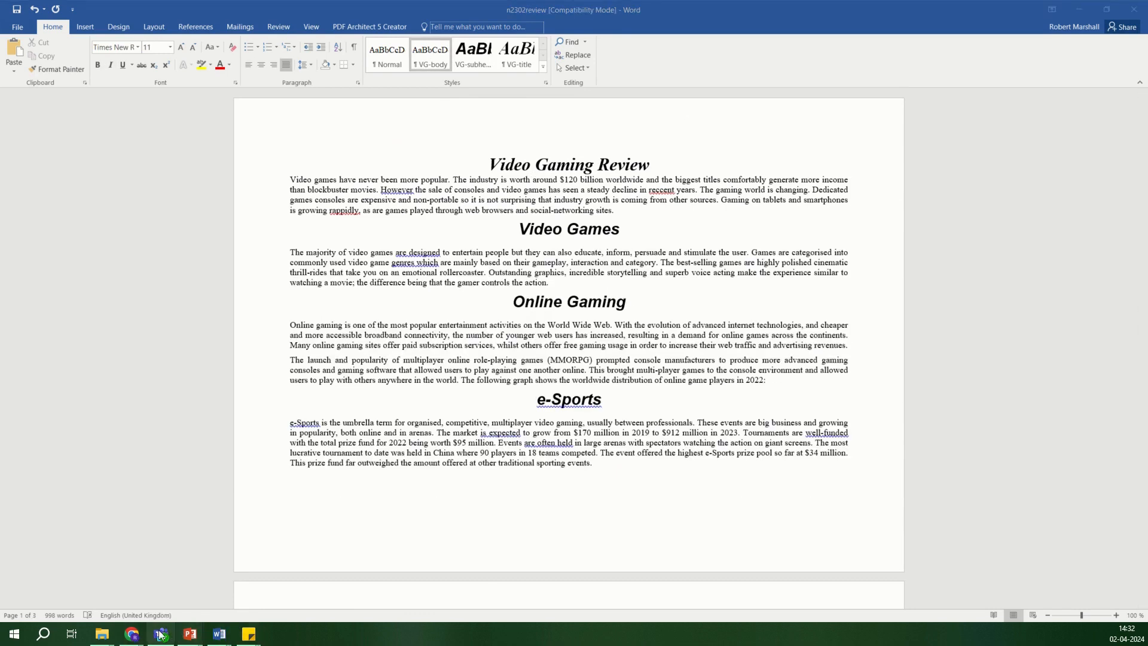
click(612, 593)
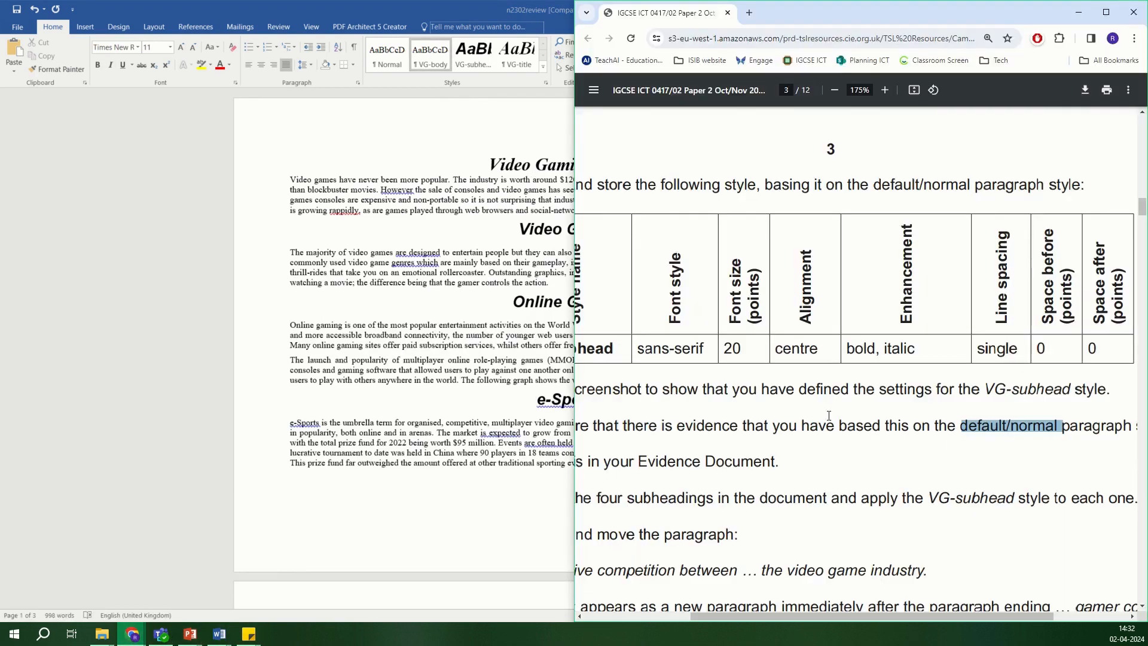
click(1110, 12)
drag(1142, 209, 1143, 269)
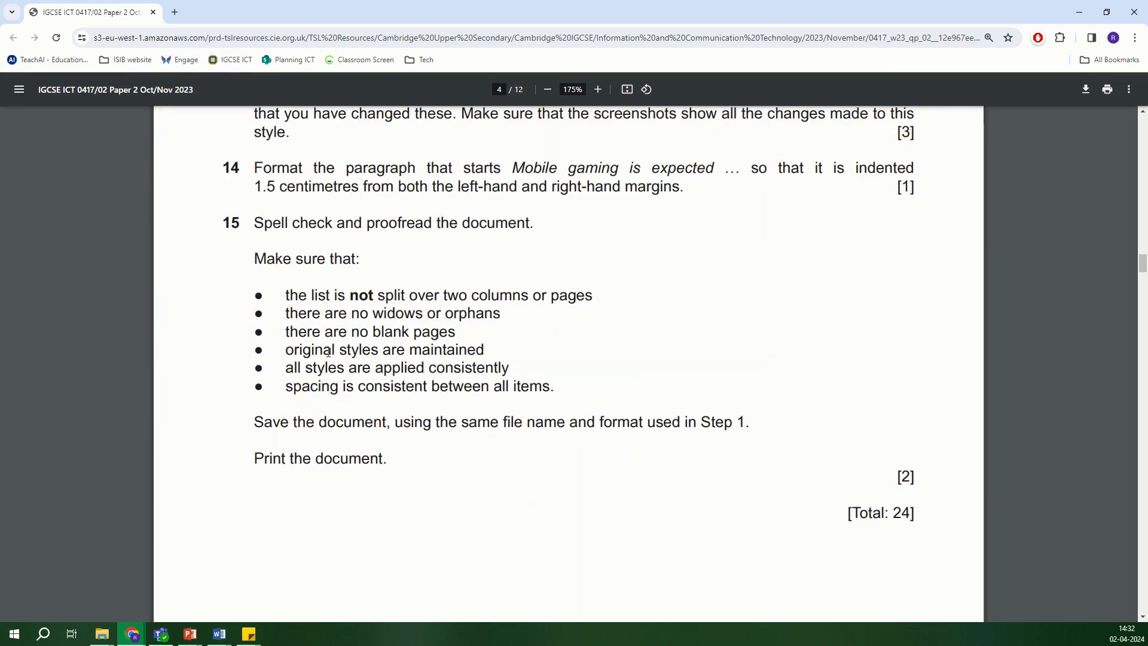
drag(285, 350, 490, 352)
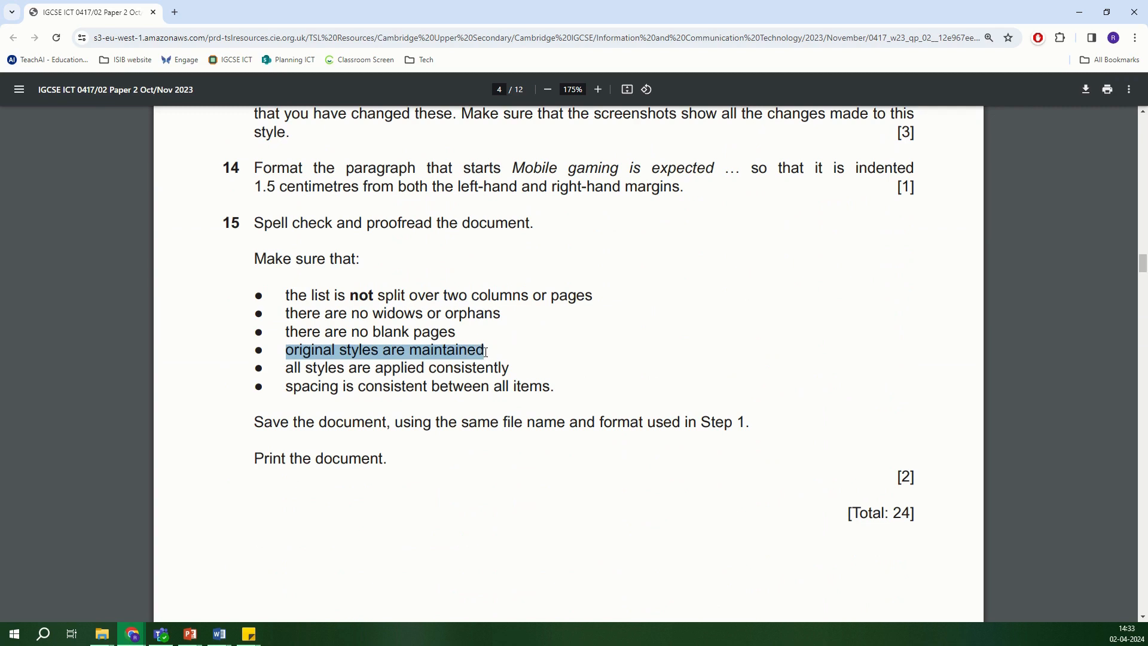
click(490, 350)
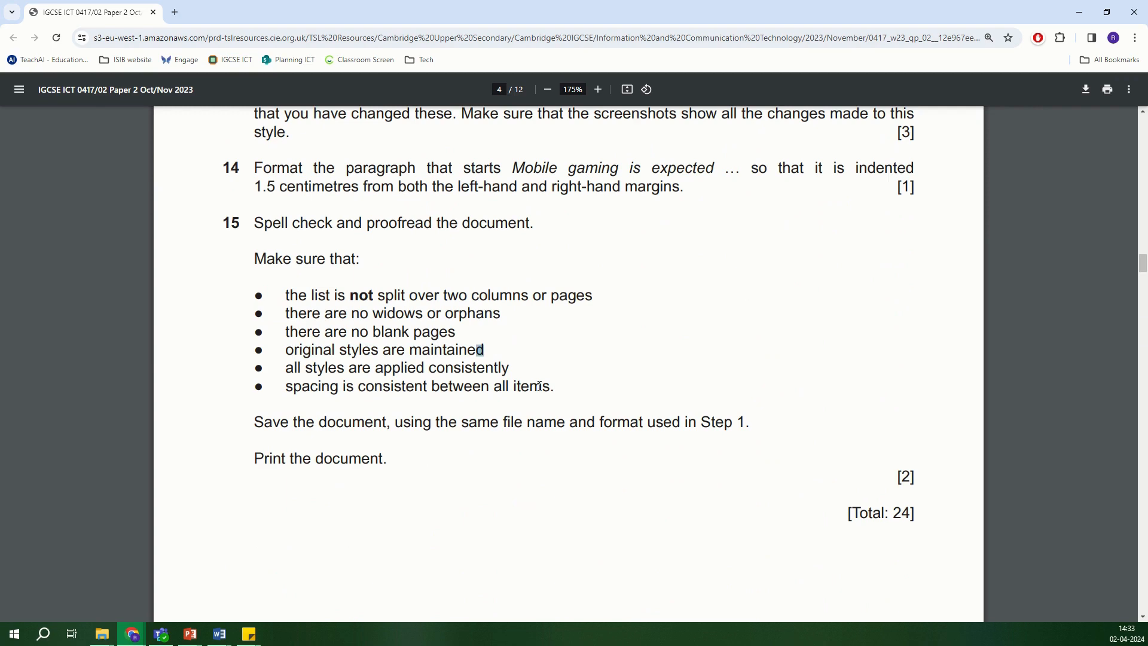
click(1079, 12)
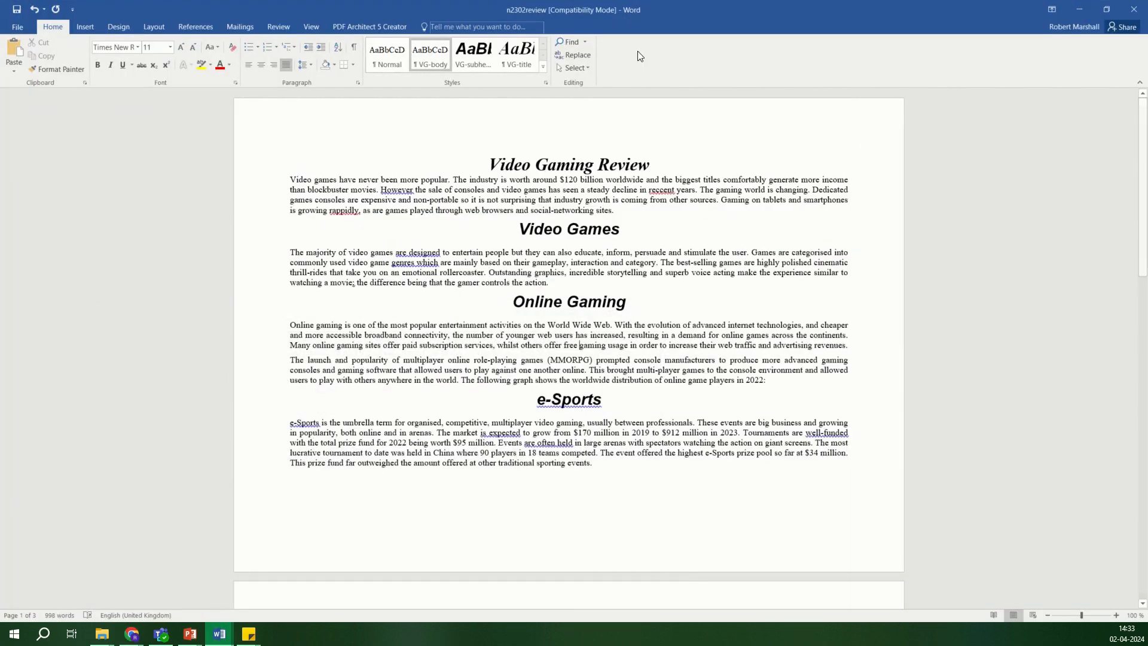
click(543, 66)
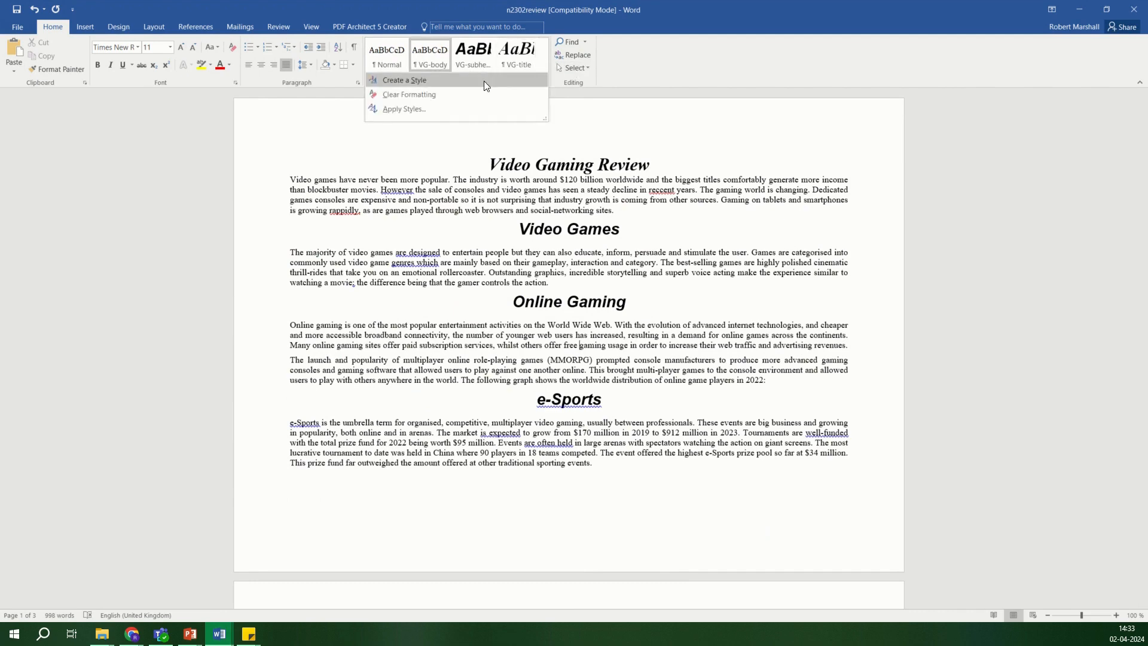
right_click(439, 62)
click(468, 53)
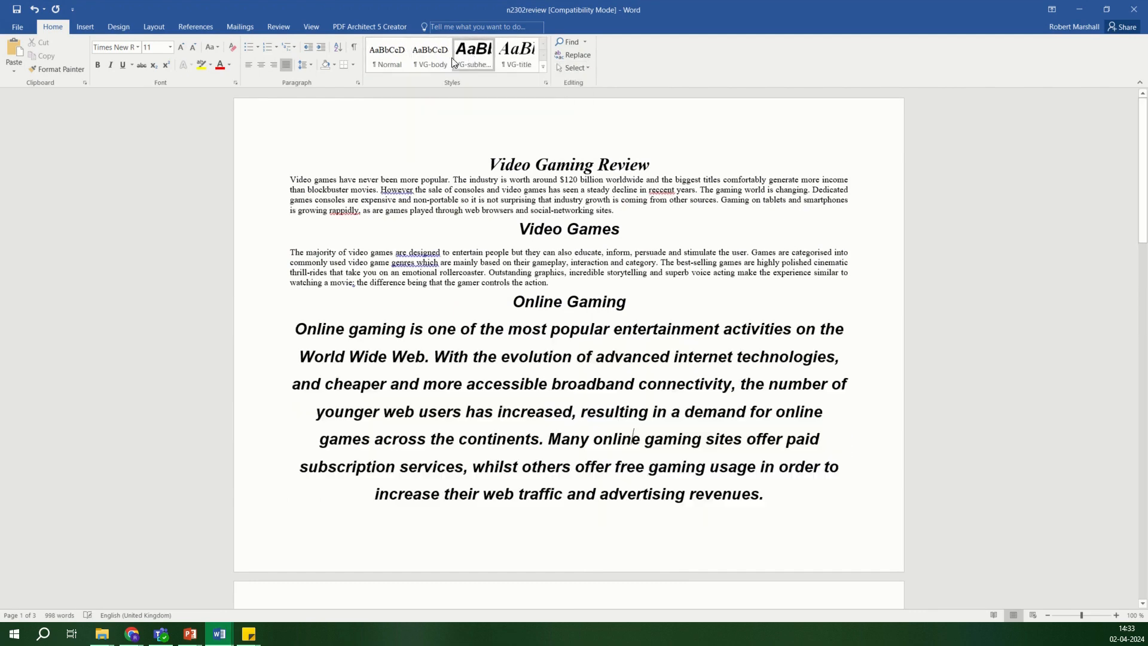
right_click(448, 61)
click(445, 60)
Review the VG-body style's settings and its numbering and bullet options, closing the dialogs without making changes
right_click(450, 61)
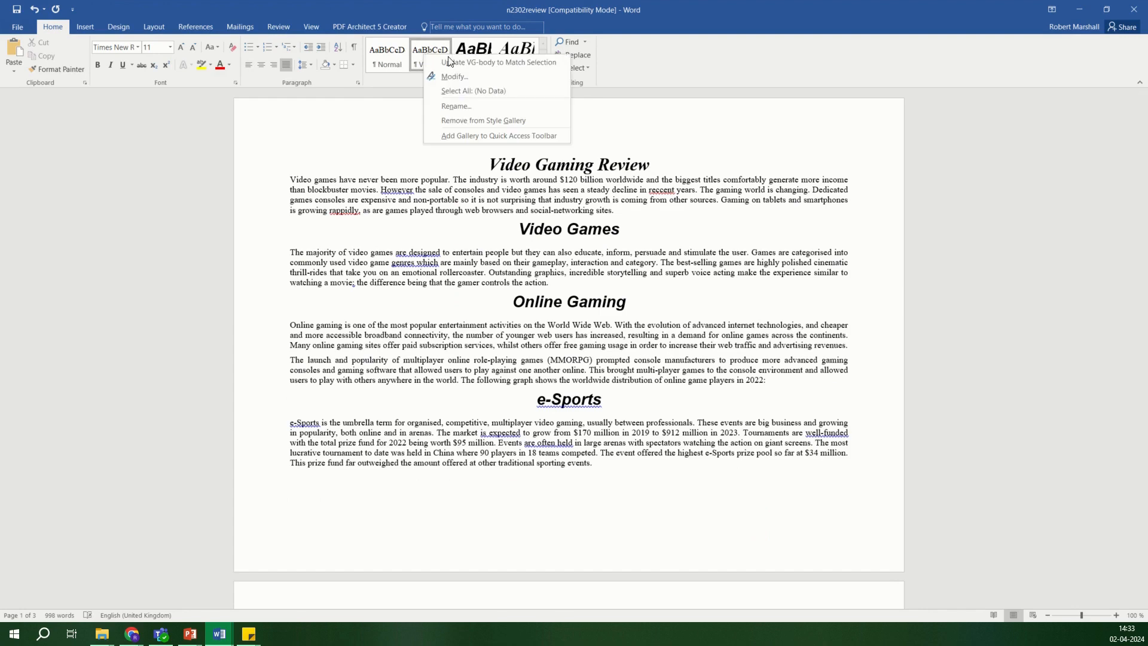
click(455, 76)
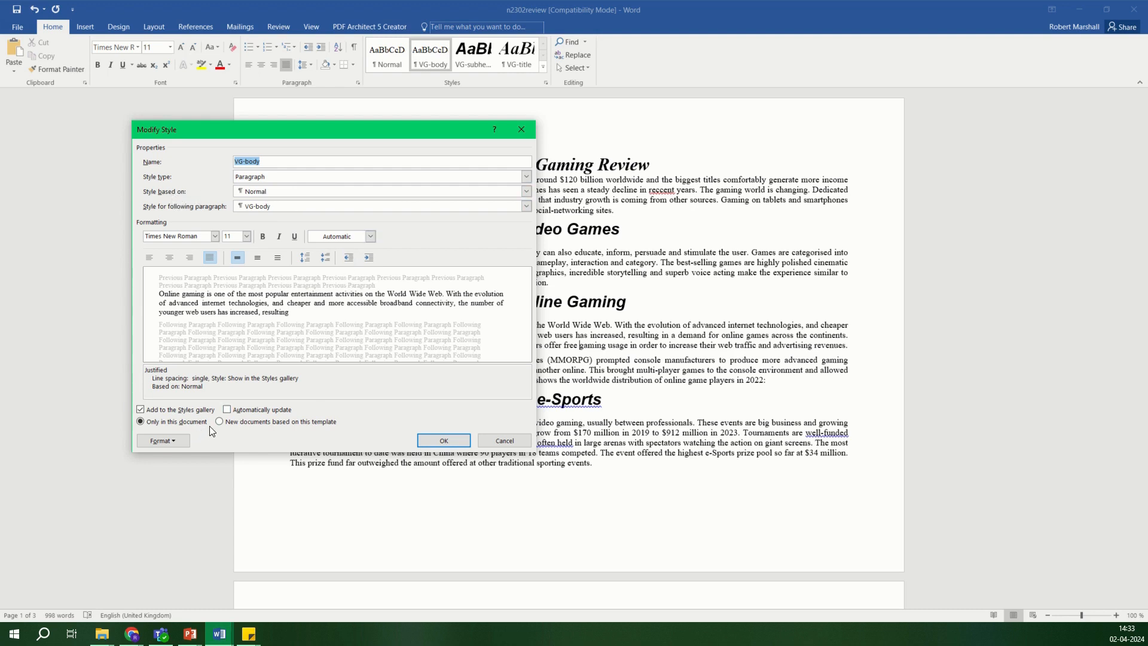
click(172, 442)
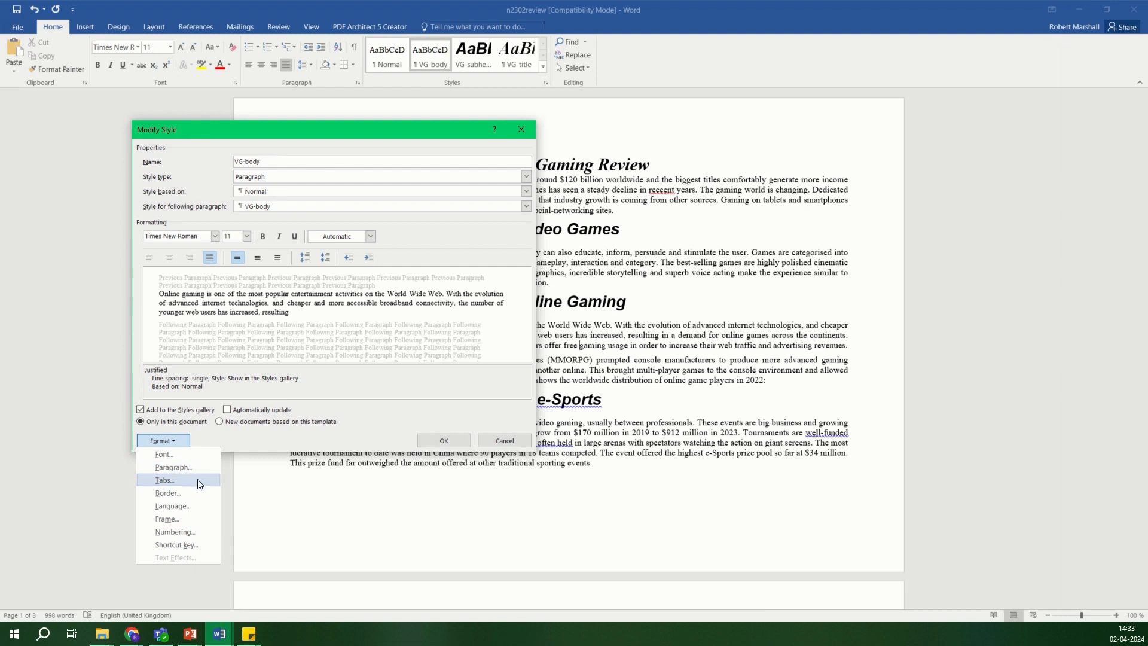
click(188, 535)
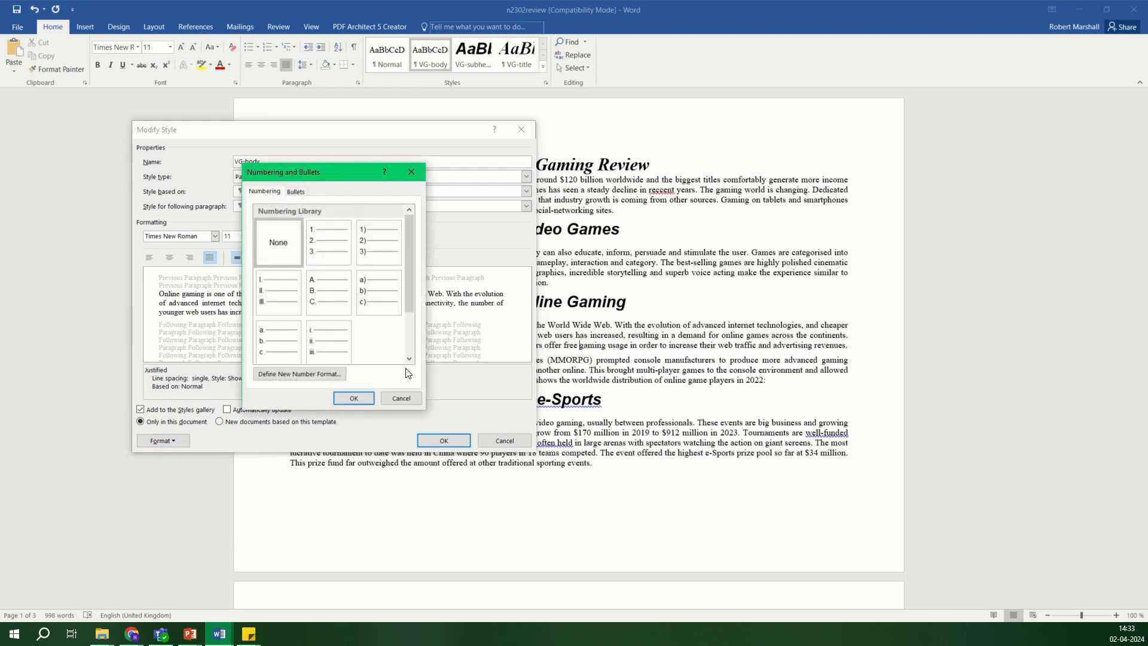
drag(409, 288, 410, 257)
click(305, 192)
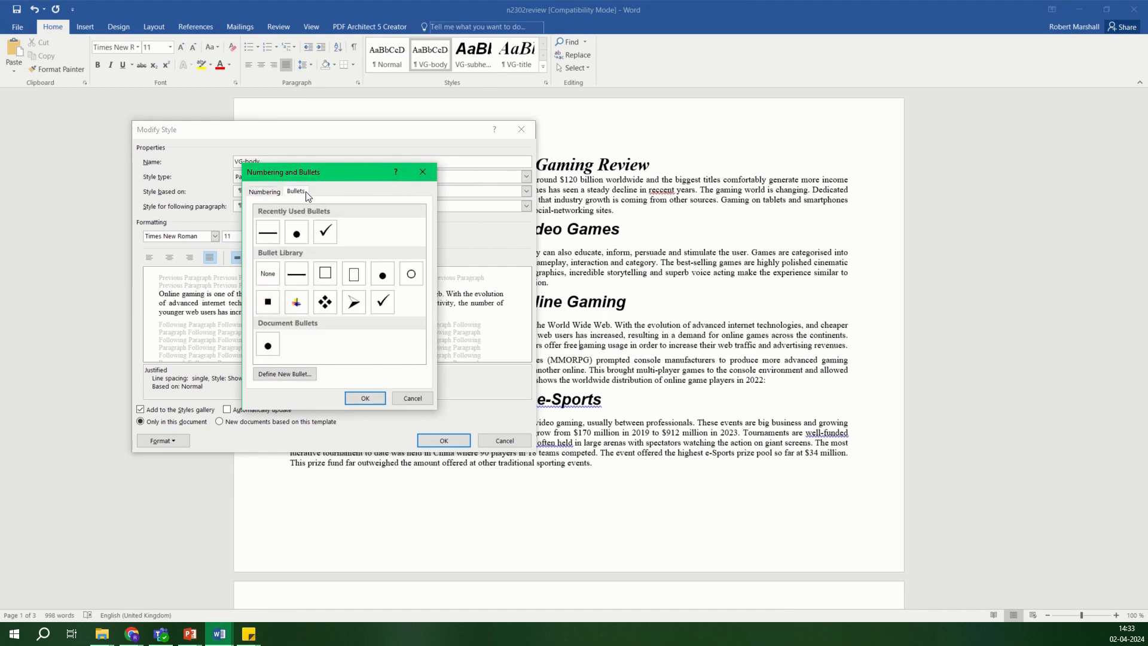
click(423, 172)
click(521, 132)
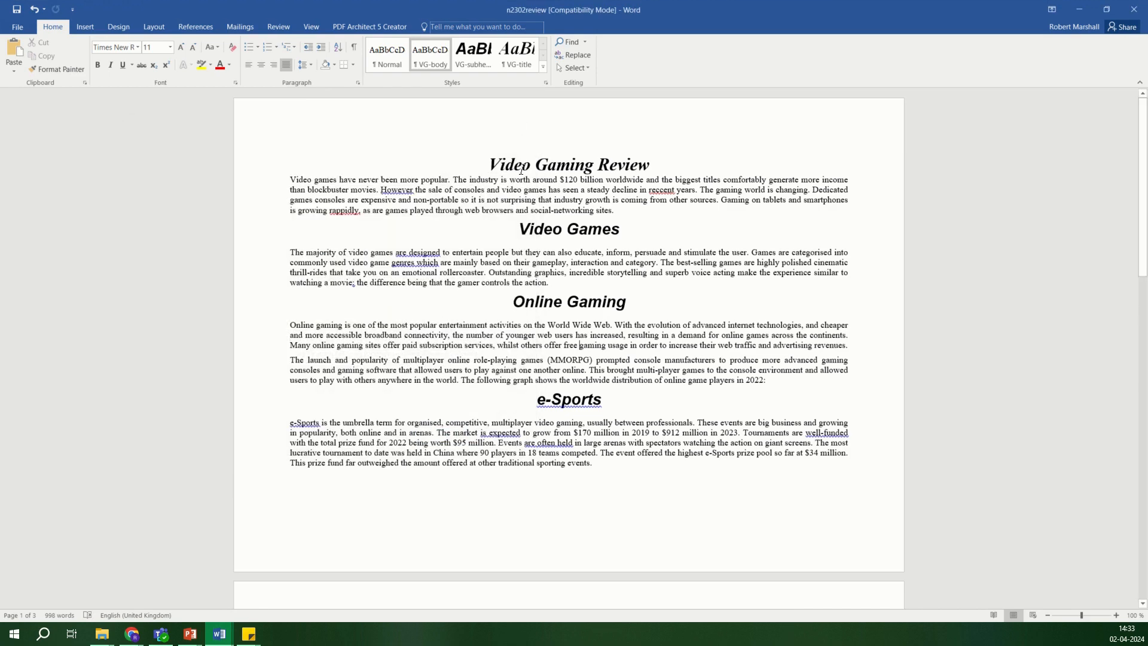
In the Document1 revision checklist, underline the items Read the questions, Styles, Applying styles and Columns
click(220, 638)
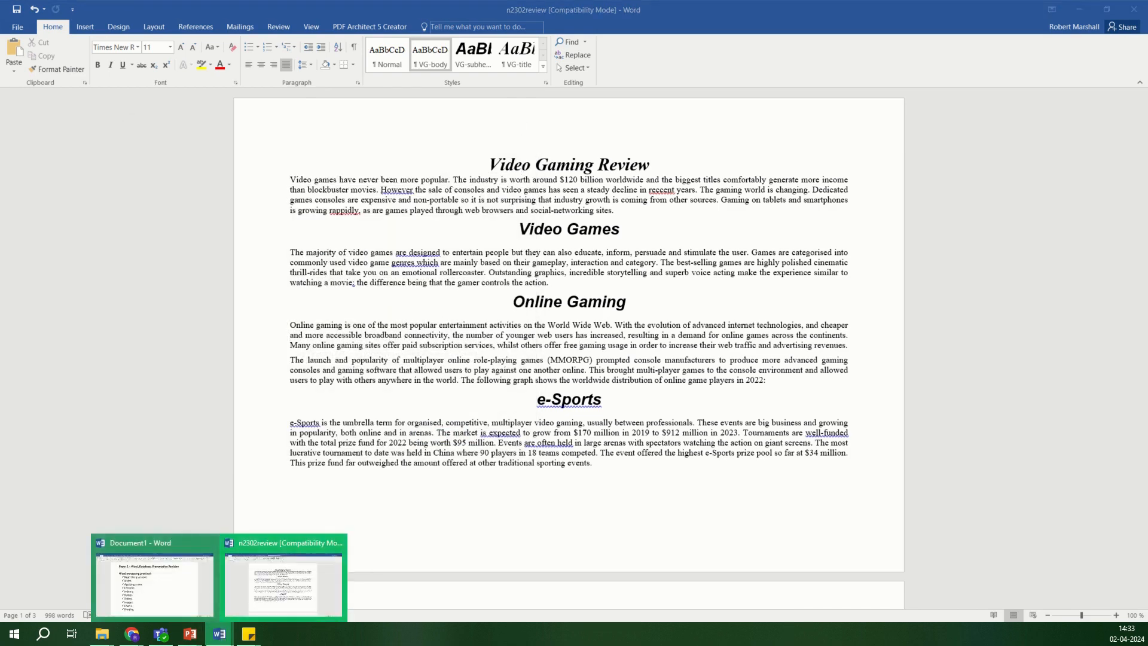
click(154, 583)
double_click(378, 286)
click(377, 272)
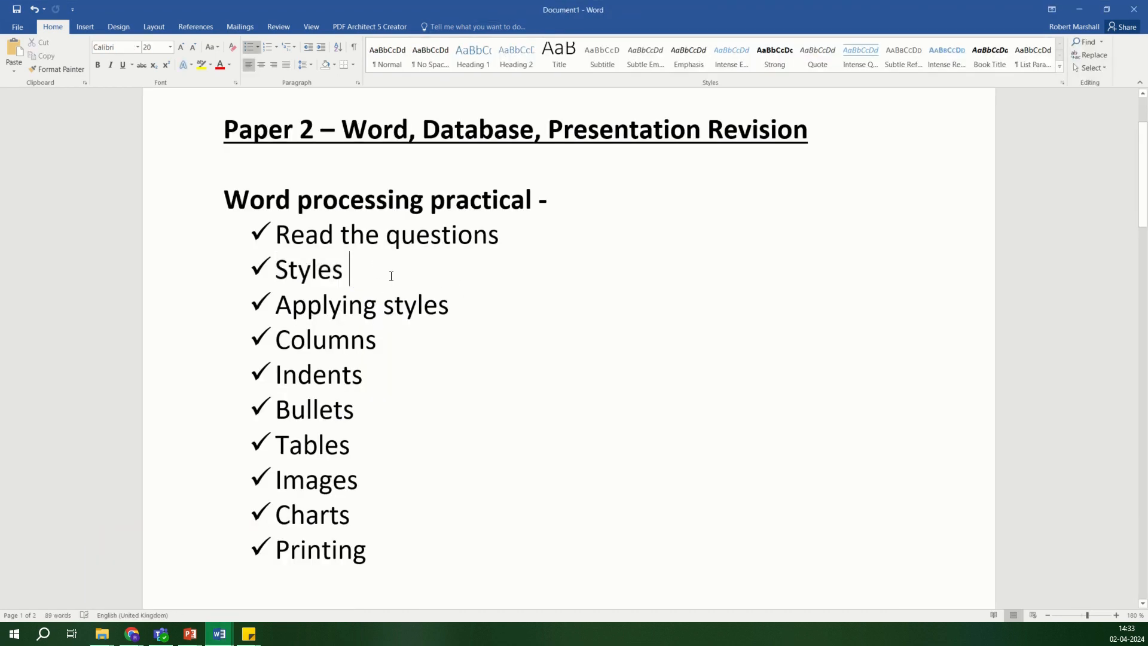
drag(391, 276, 280, 233)
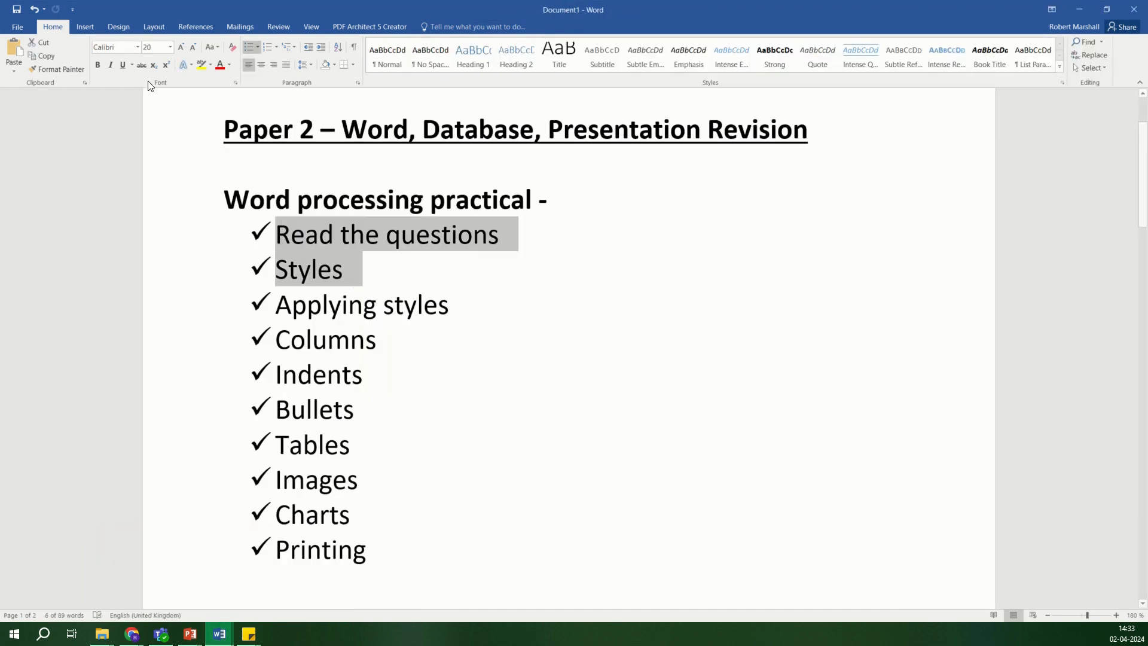
click(122, 65)
drag(461, 305, 296, 306)
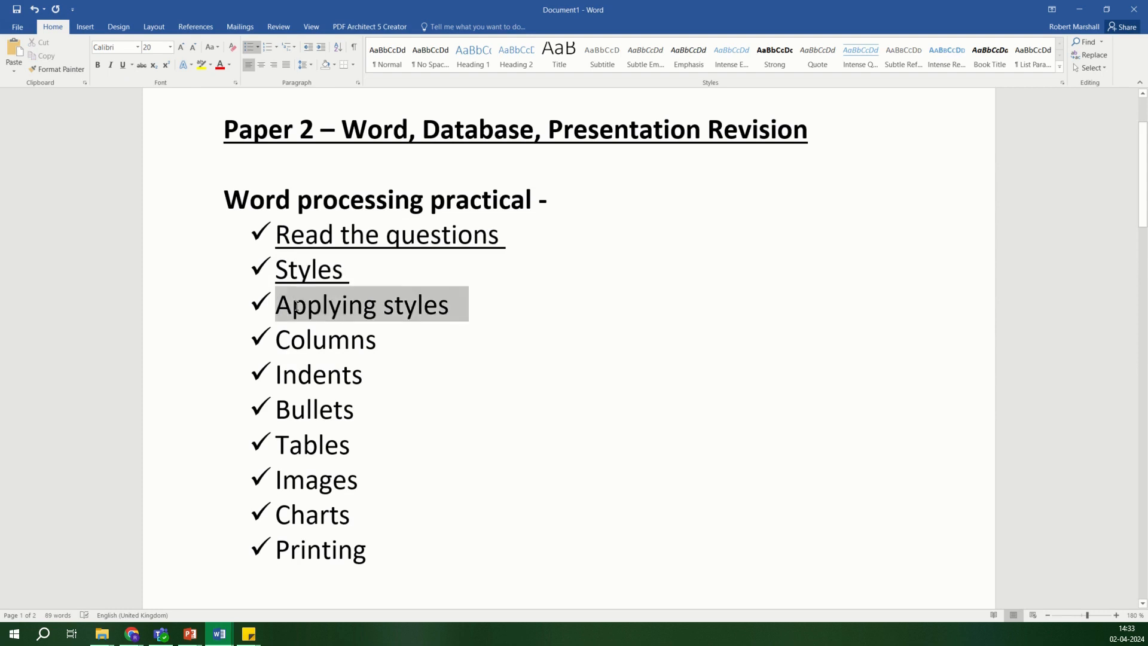
click(126, 64)
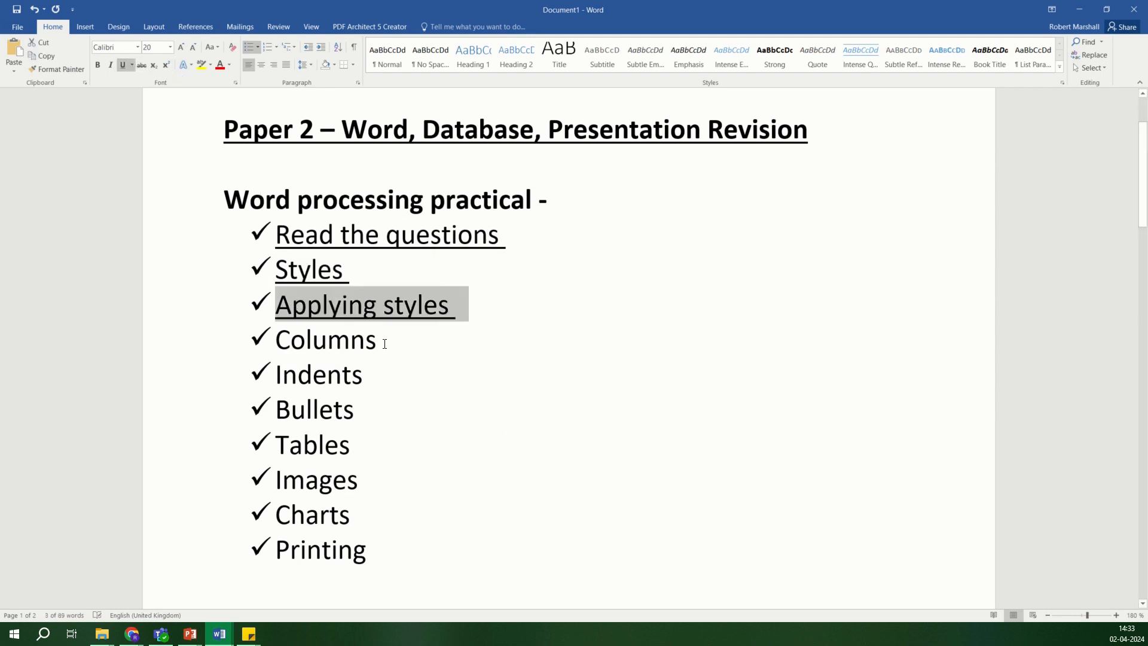
drag(397, 338, 276, 340)
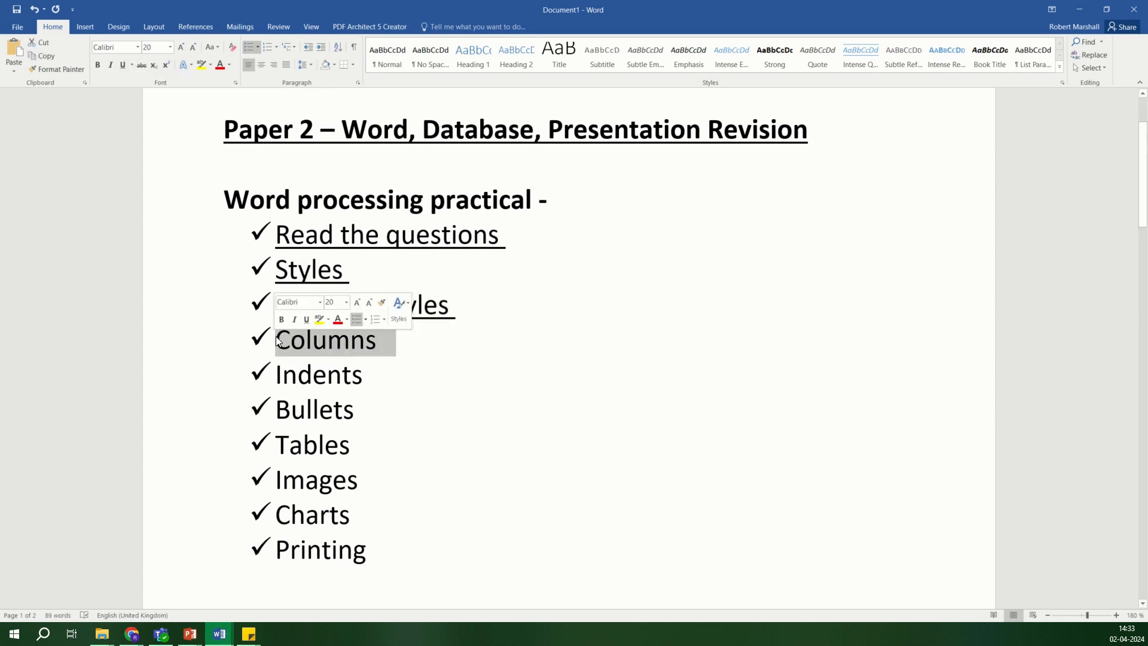
click(124, 66)
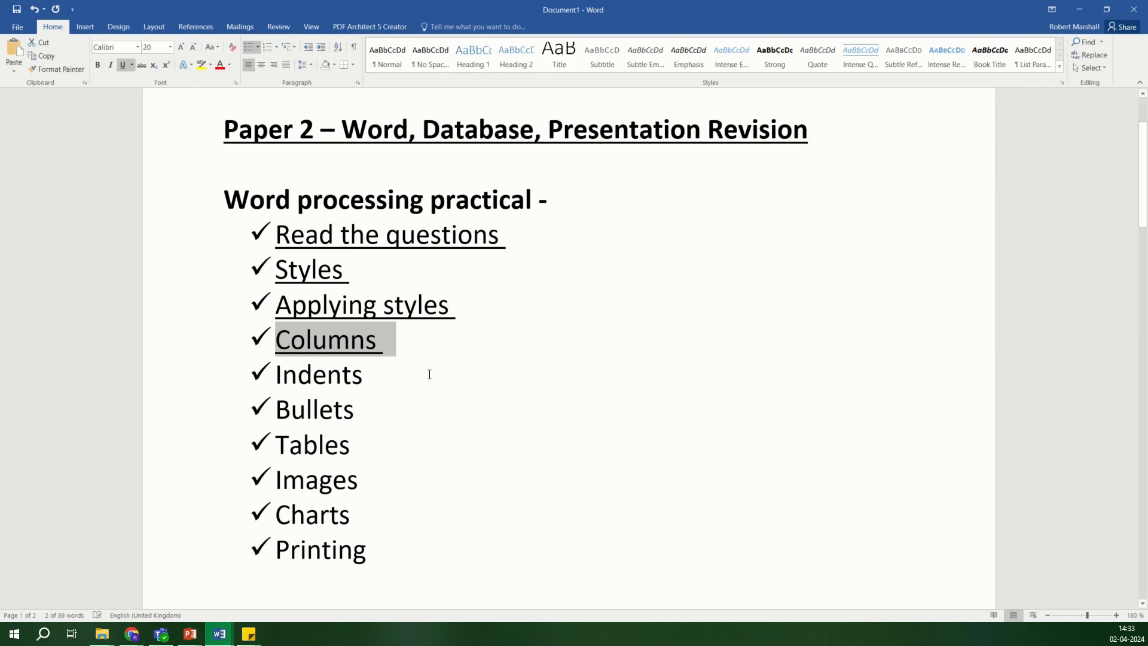
click(437, 373)
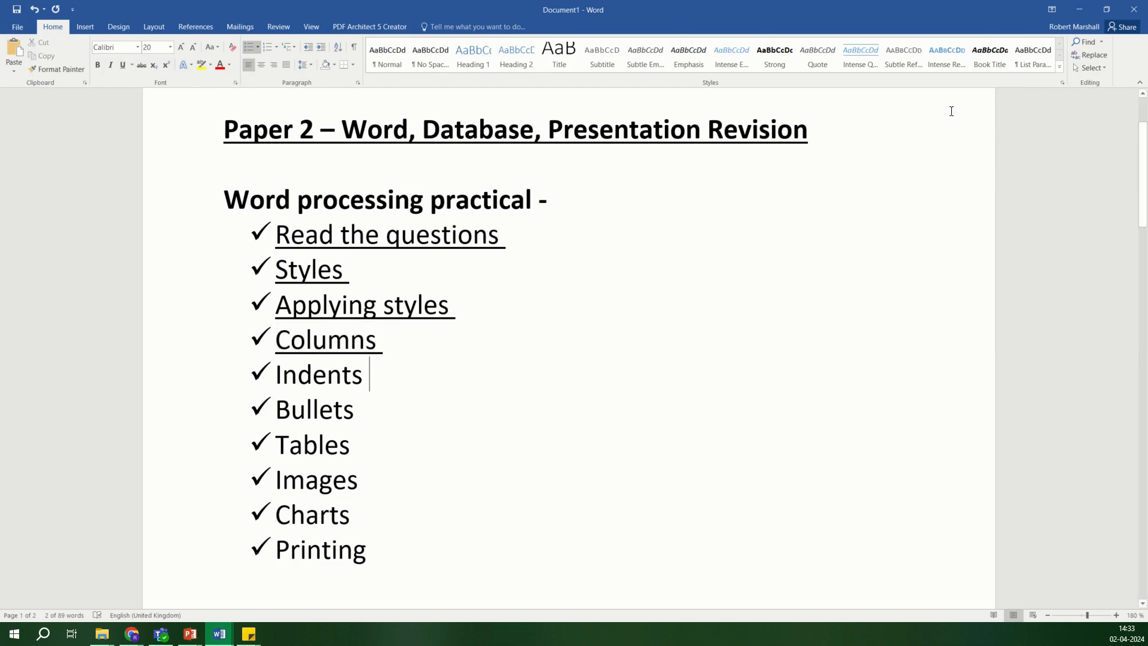
click(1080, 9)
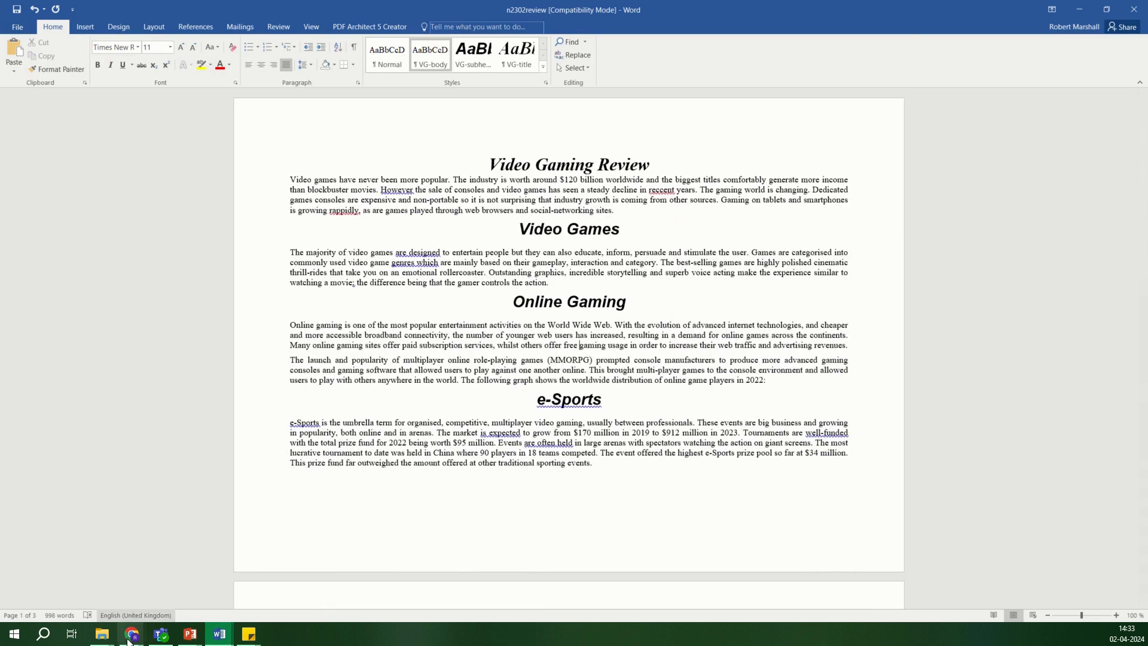
Switch to the exam paper in the browser and read question 4's text range and column layout requirements
click(662, 582)
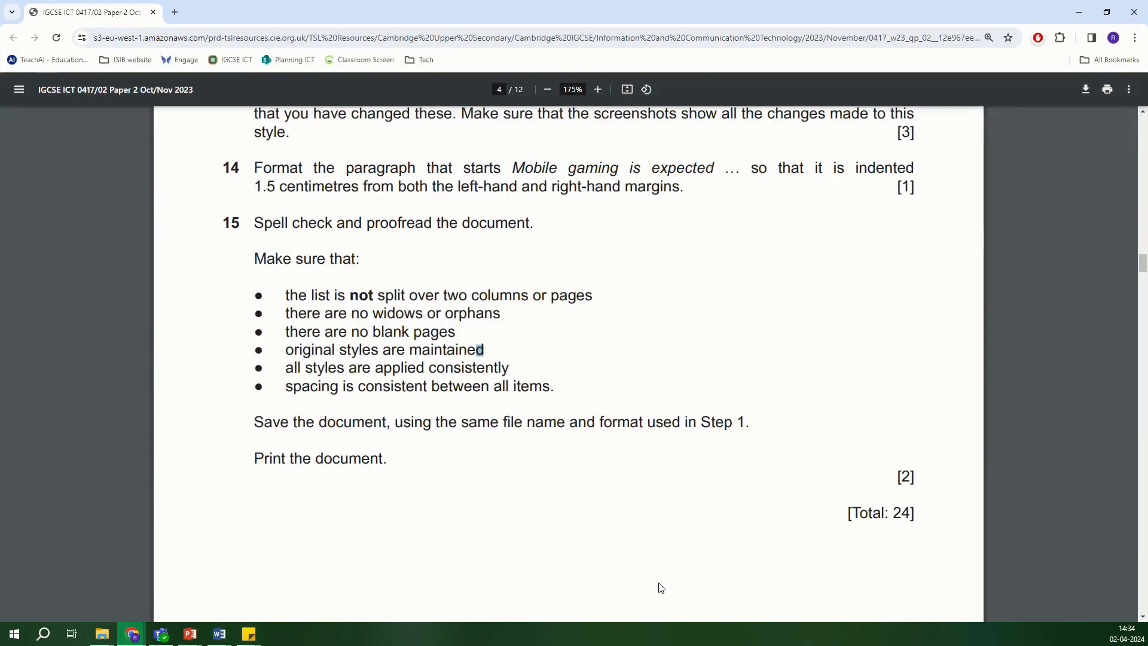
drag(1136, 263, 1144, 191)
scroll(1145, 192, down, 2)
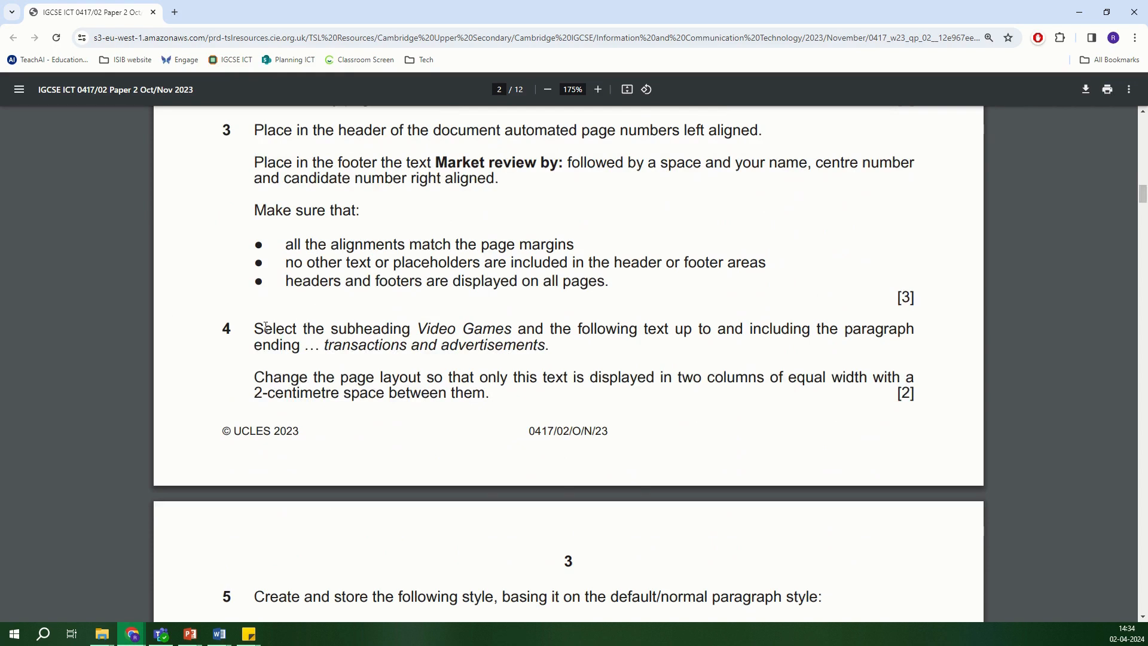
drag(254, 329, 553, 348)
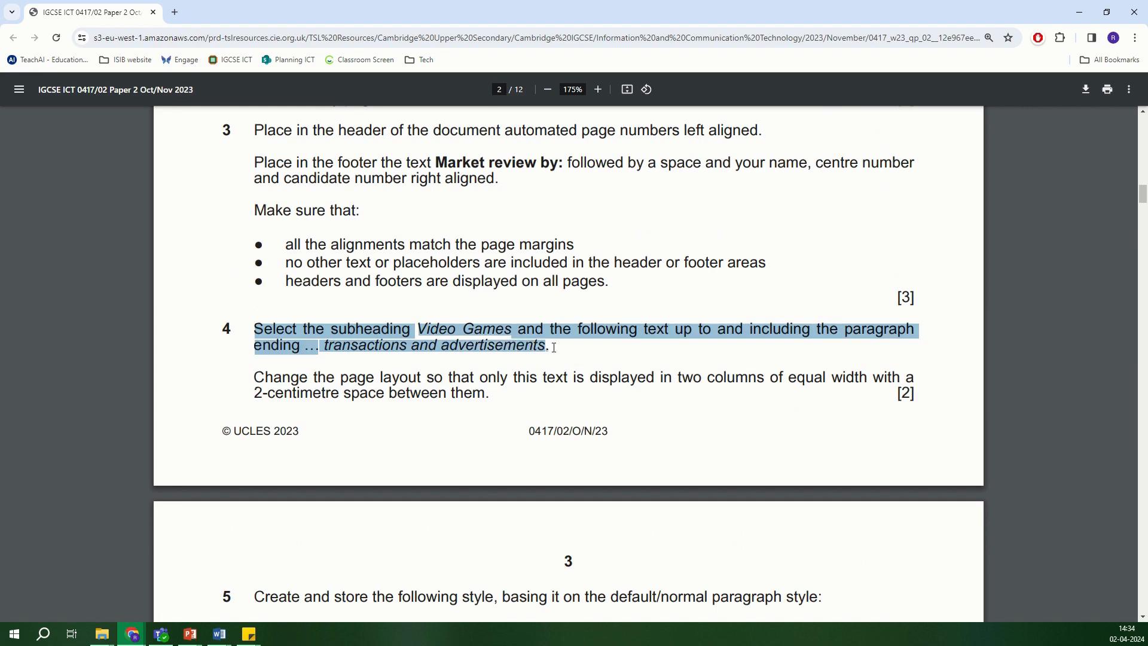
drag(257, 376, 488, 393)
click(493, 383)
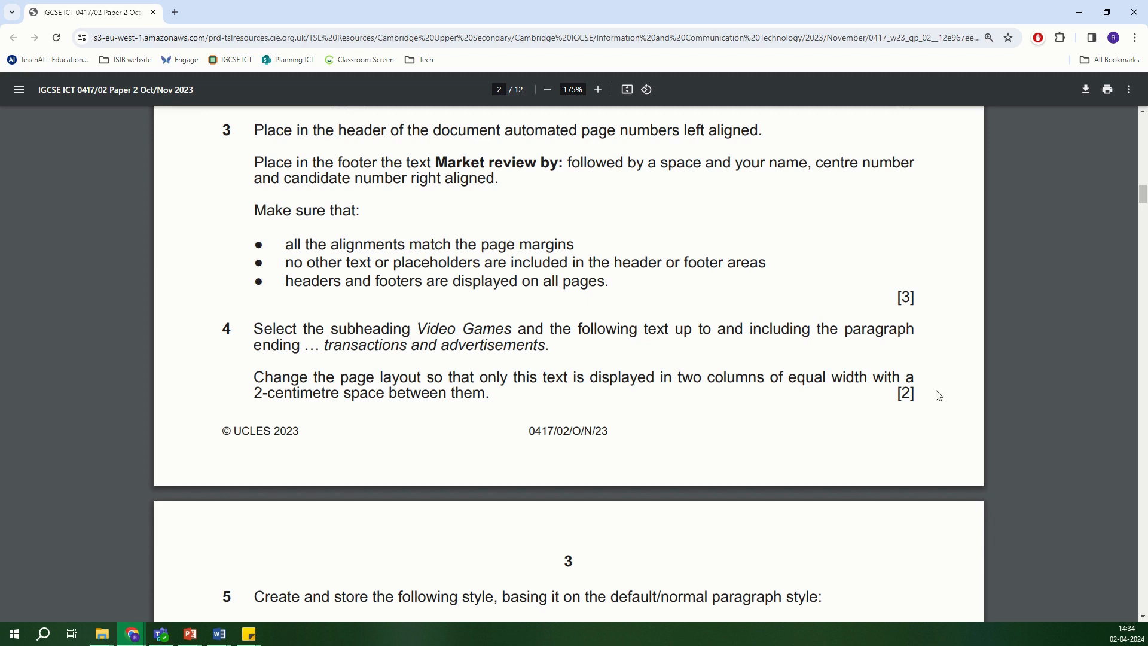
drag(920, 395, 256, 326)
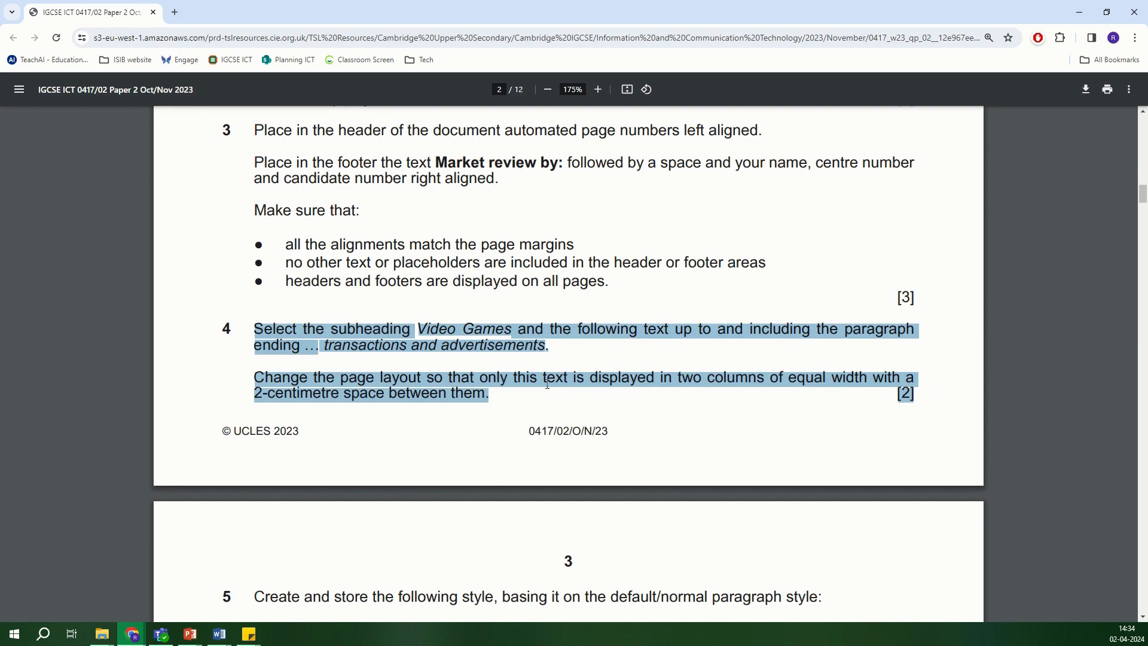
click(706, 396)
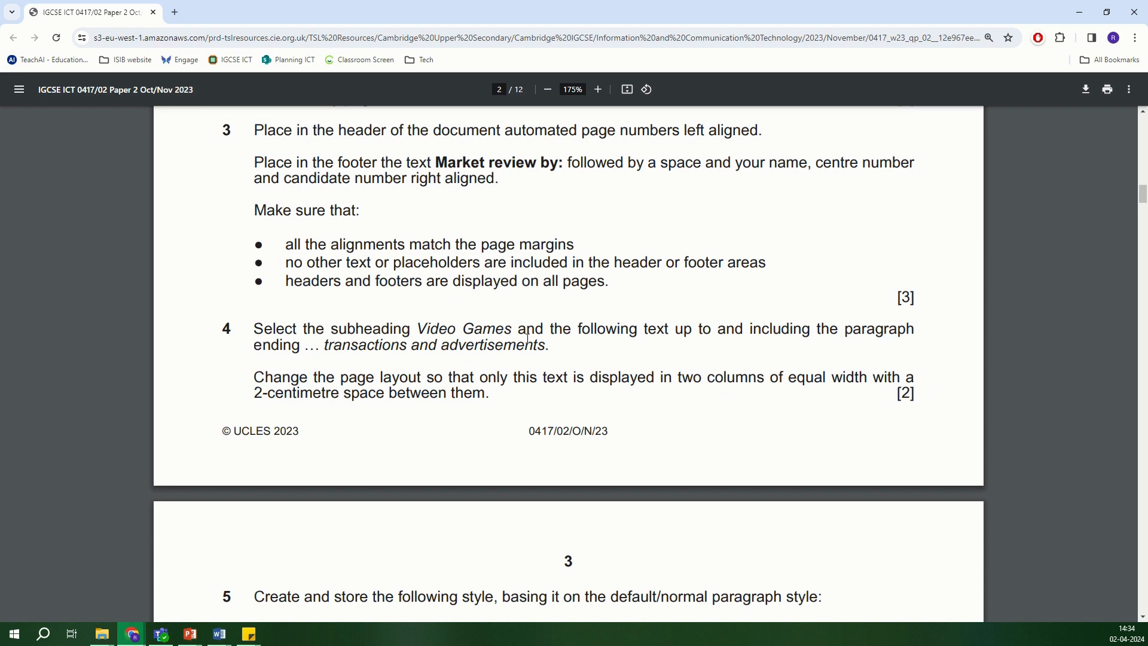
drag(324, 345, 553, 351)
click(1078, 12)
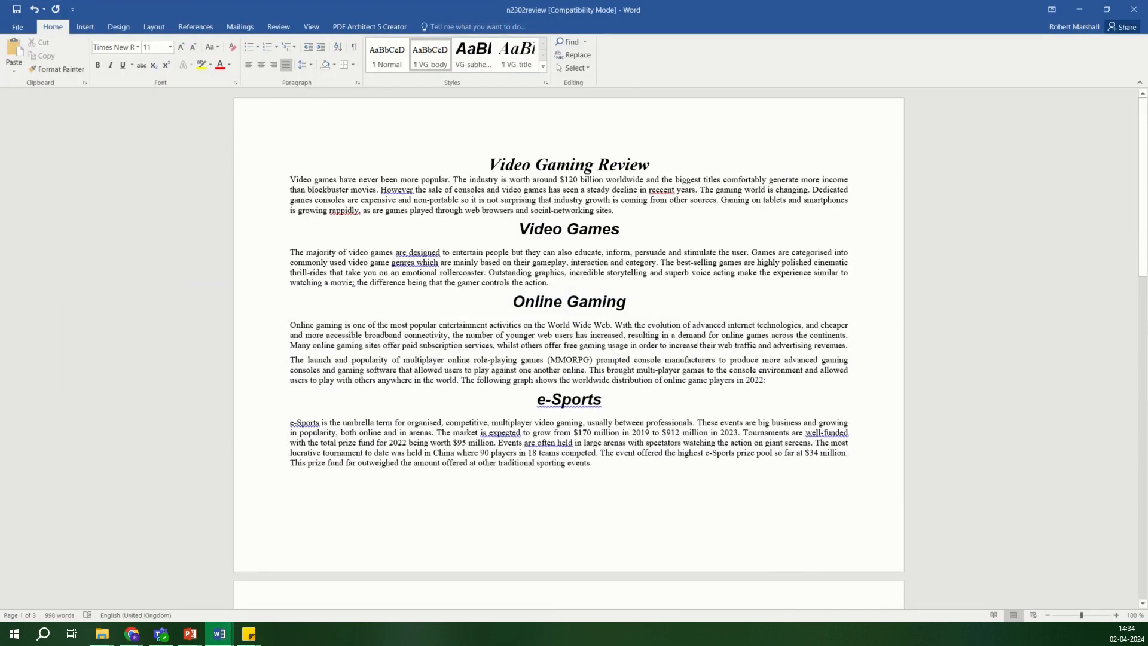
Format the text from the Video Games subheading through the paragraph ending "transactions and advertisements" as two equal columns with 2 cm spacing
key(ctrl+f)
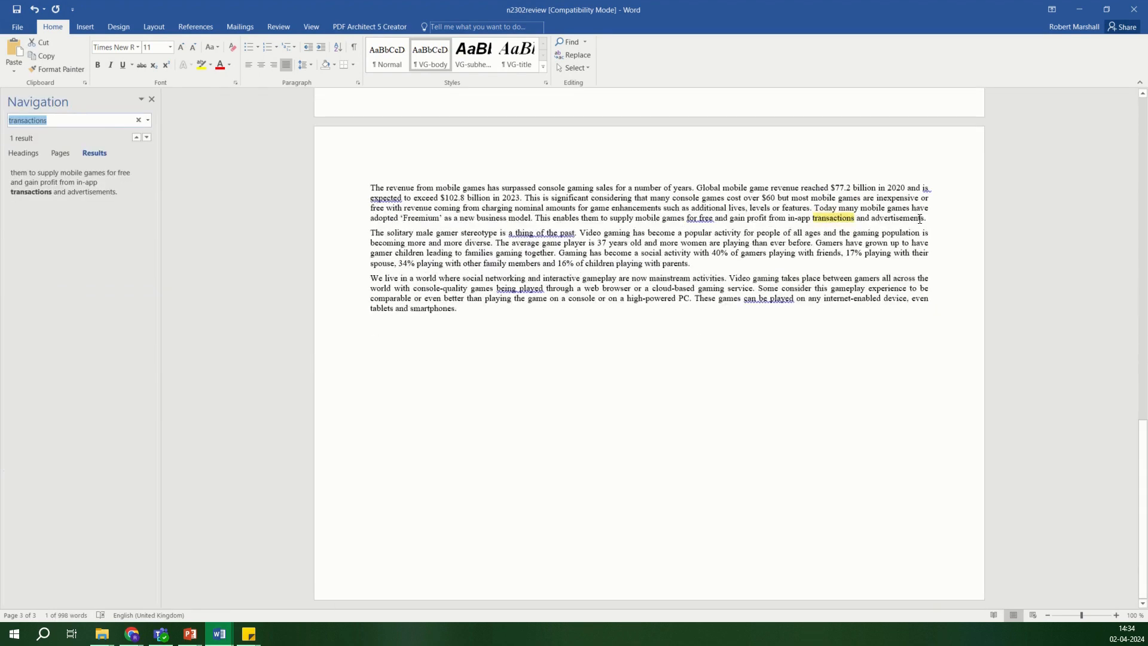
drag(931, 220, 583, 146)
drag(1142, 191, 1143, 438)
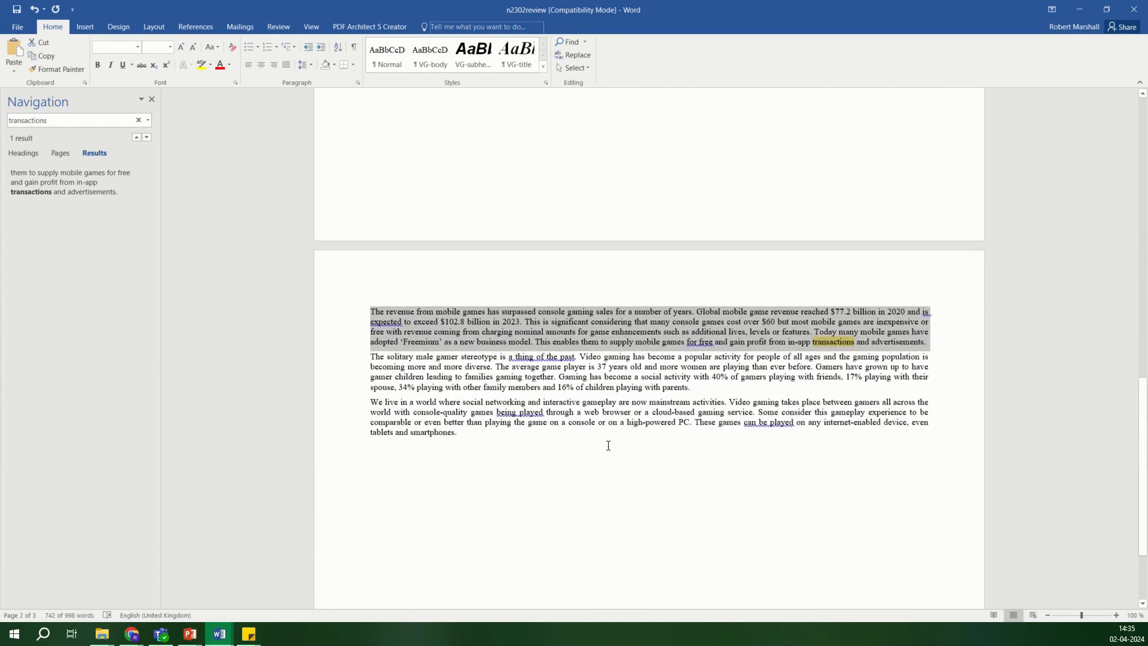
scroll(608, 445, up, 15)
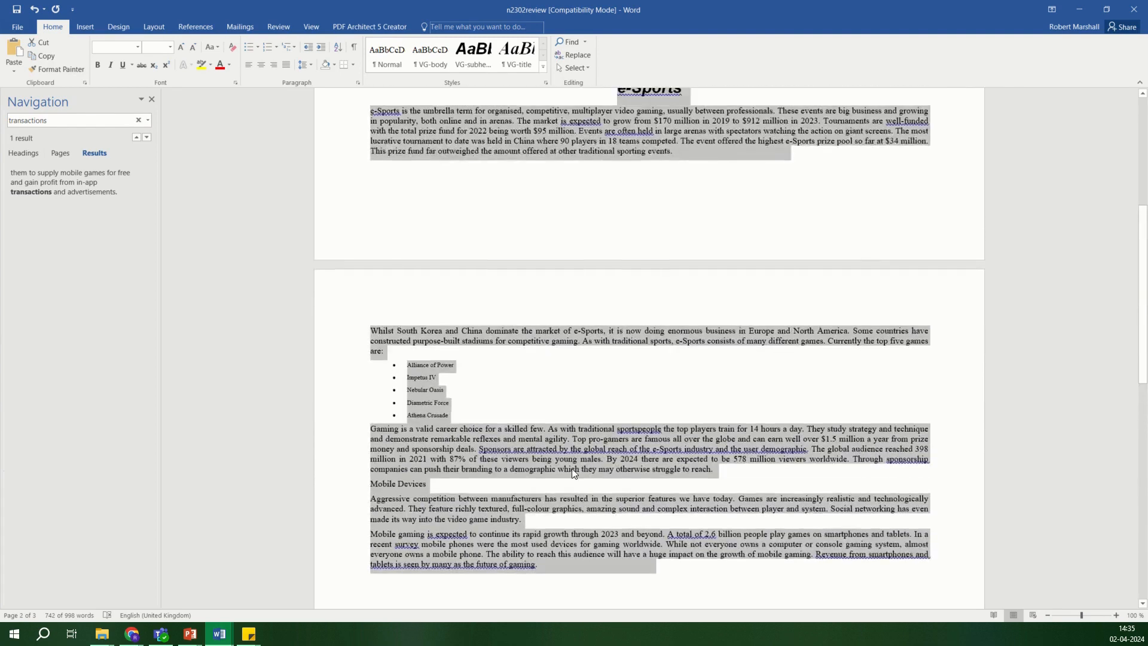
scroll(573, 470, up, 10)
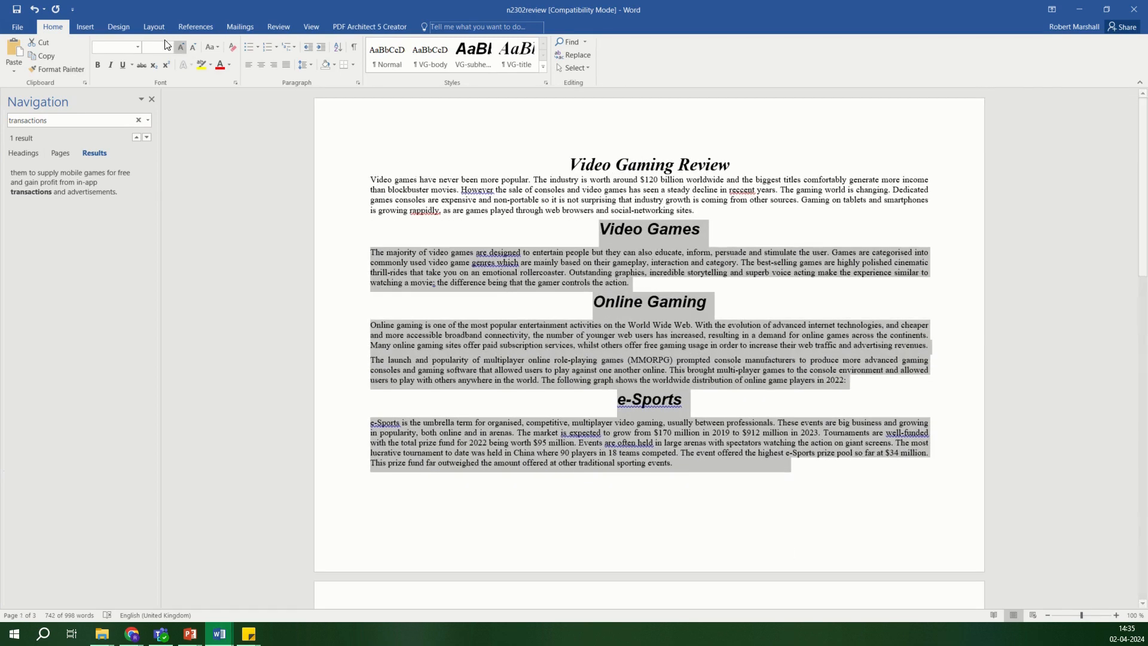
click(153, 27)
click(150, 99)
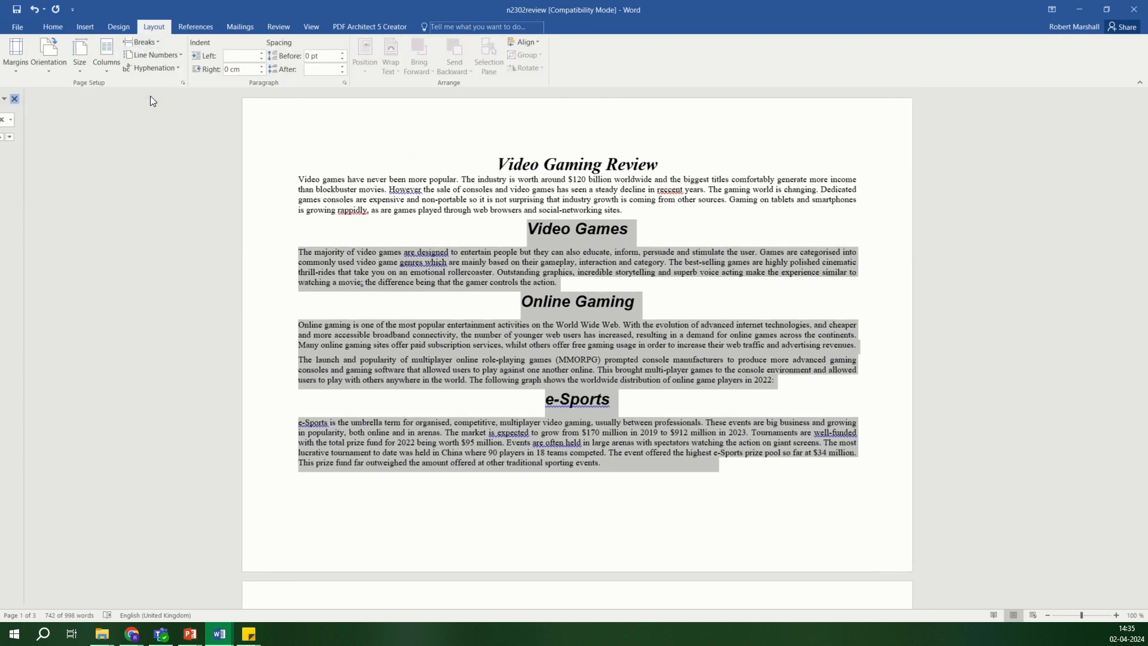
click(112, 65)
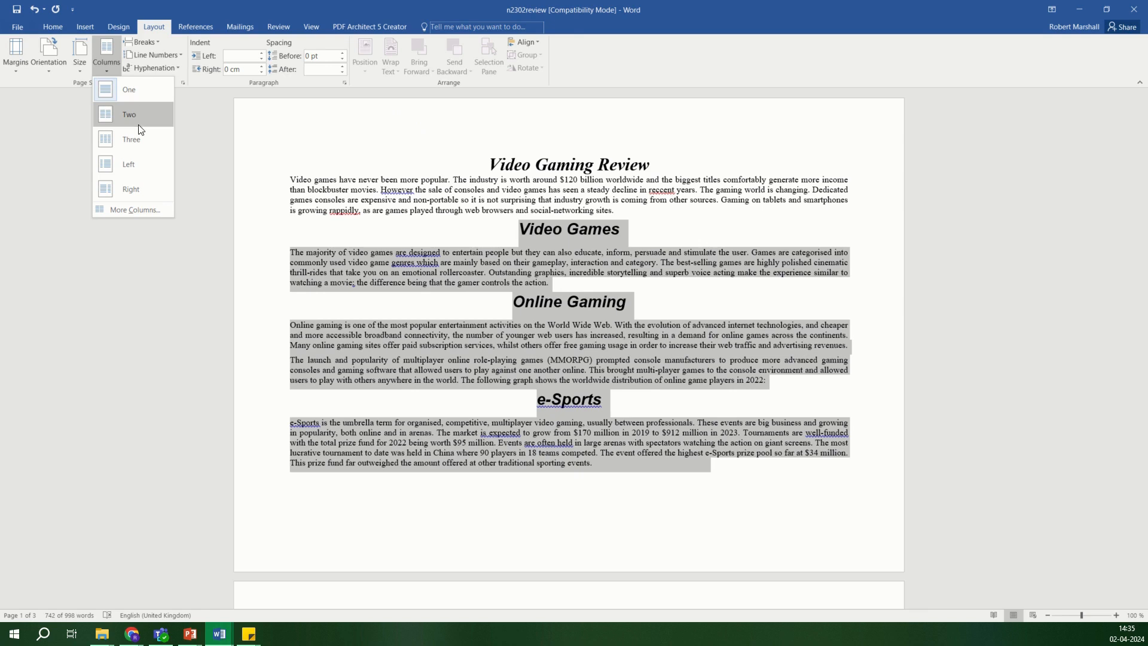
click(149, 210)
click(519, 245)
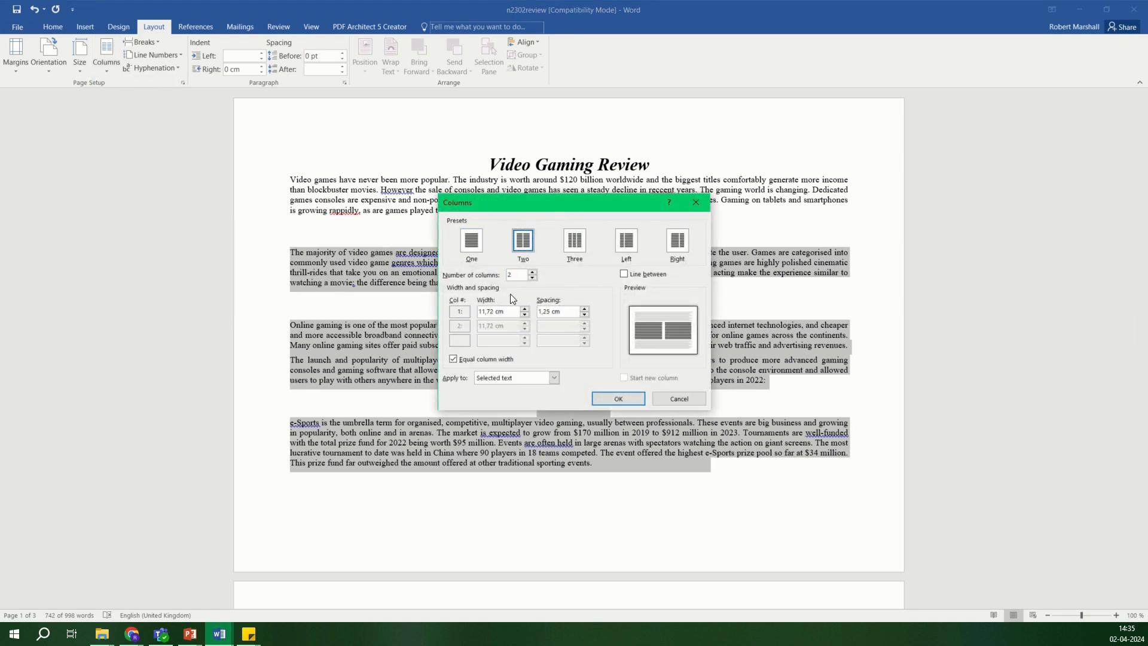
click(583, 309)
click(583, 310)
click(583, 309)
click(620, 401)
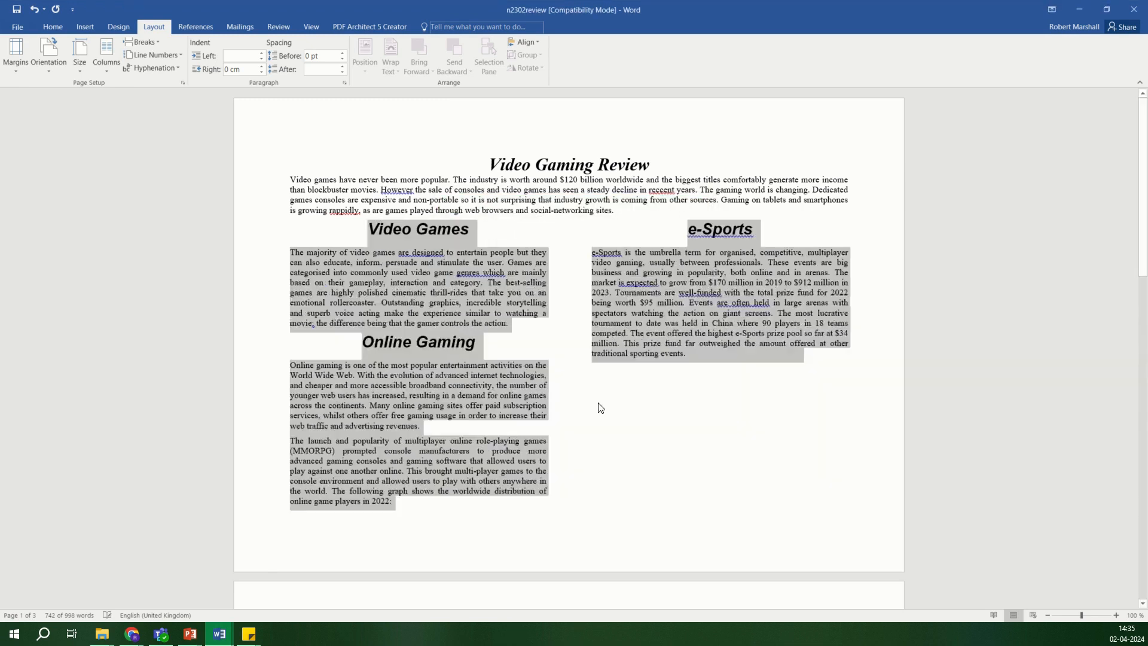
click(670, 388)
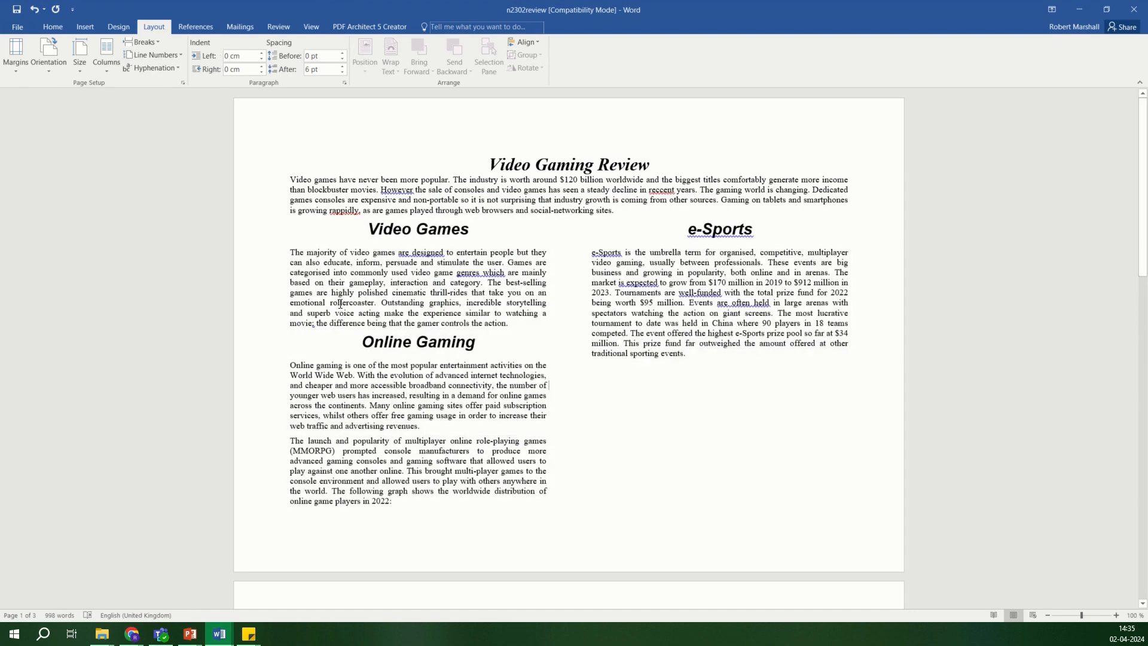
In the Document1 revision checklist, add an underlined "Page breaks" item directly below Columns
mouse_move(1143, 169)
mouse_down()
mouse_move(1145, 190)
mouse_move(1147, 176)
mouse_up()
mouse_move(1143, 227)
mouse_down()
mouse_move(1143, 544)
mouse_move(1144, 222)
mouse_up()
mouse_move(232, 637)
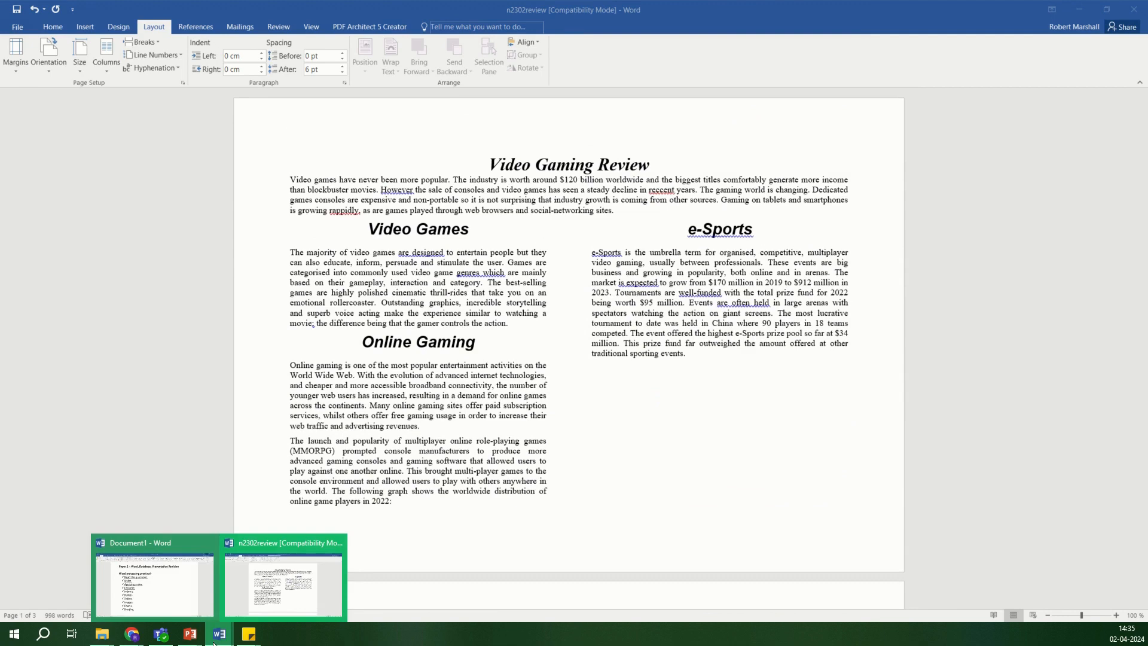
click(167, 604)
click(394, 353)
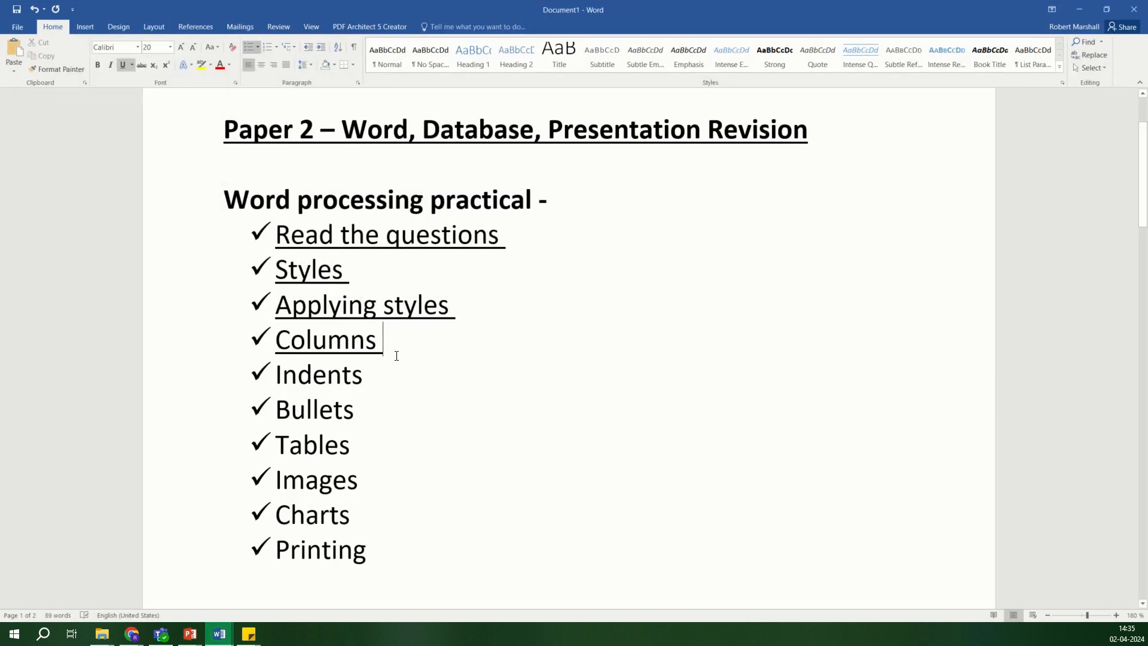
key(Return)
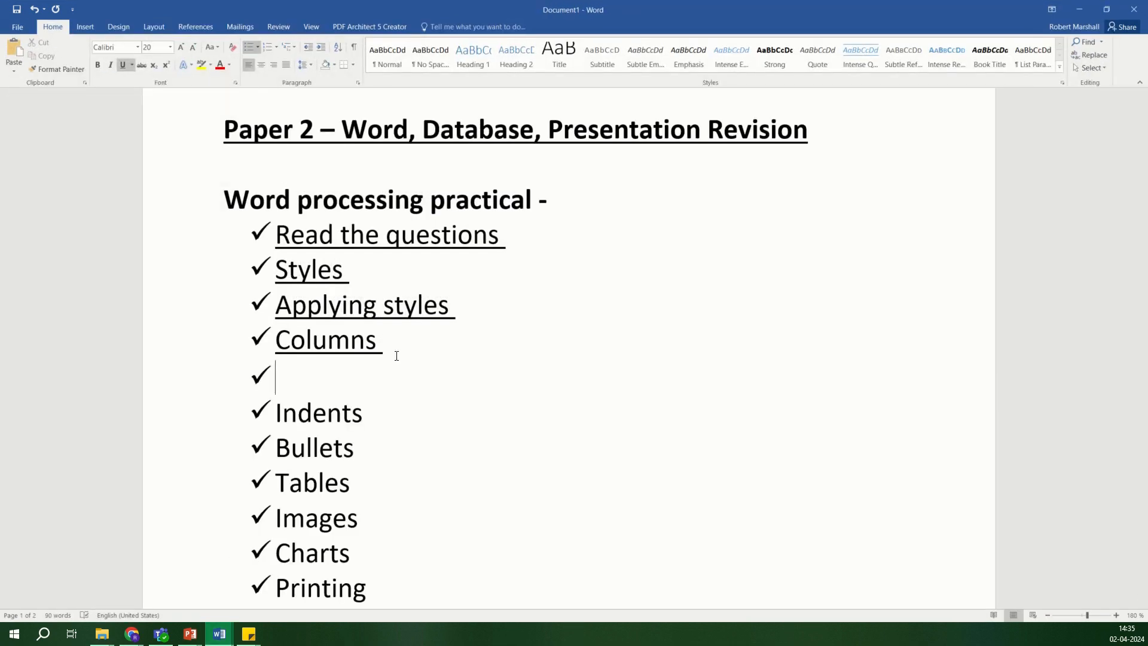
text(Page breaks)
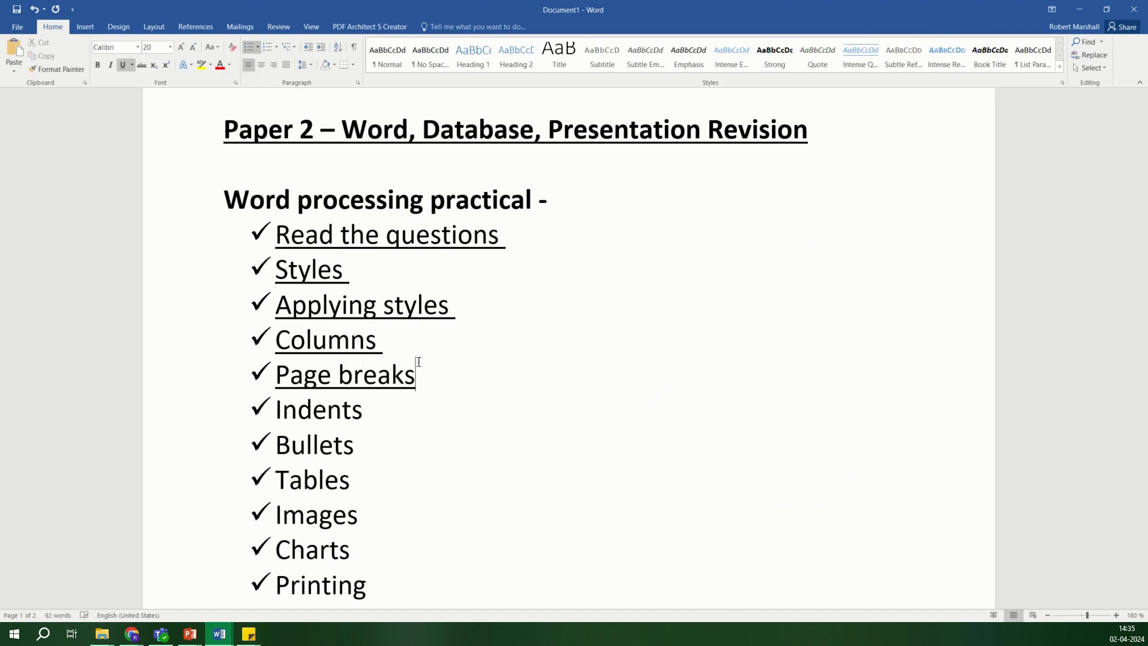
click(497, 392)
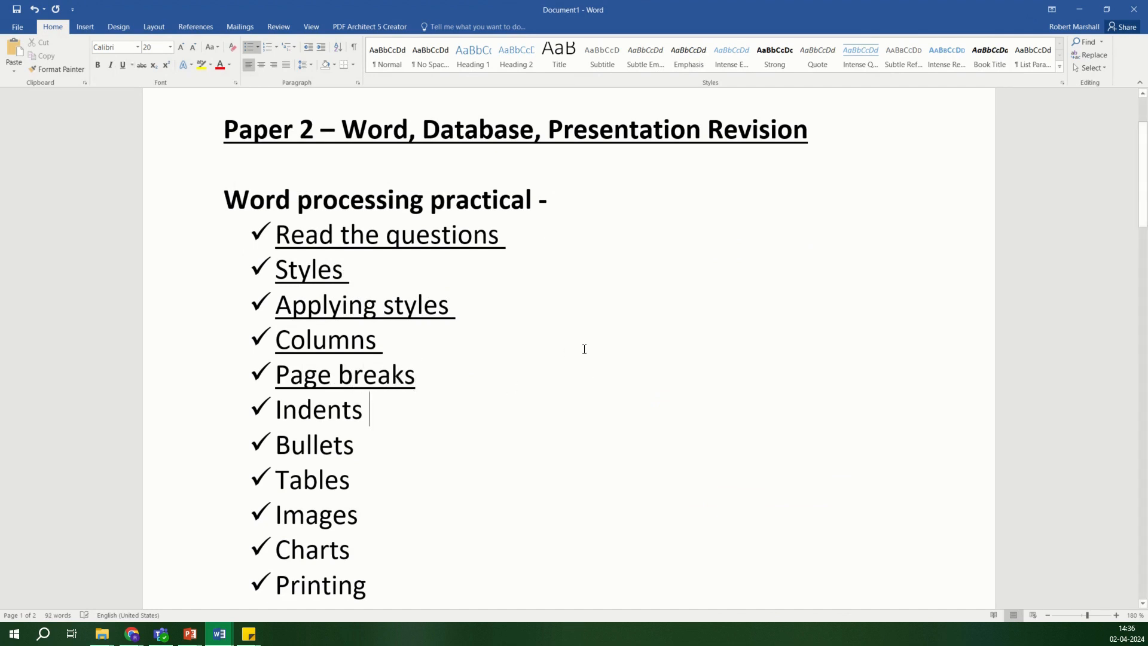
click(1092, 7)
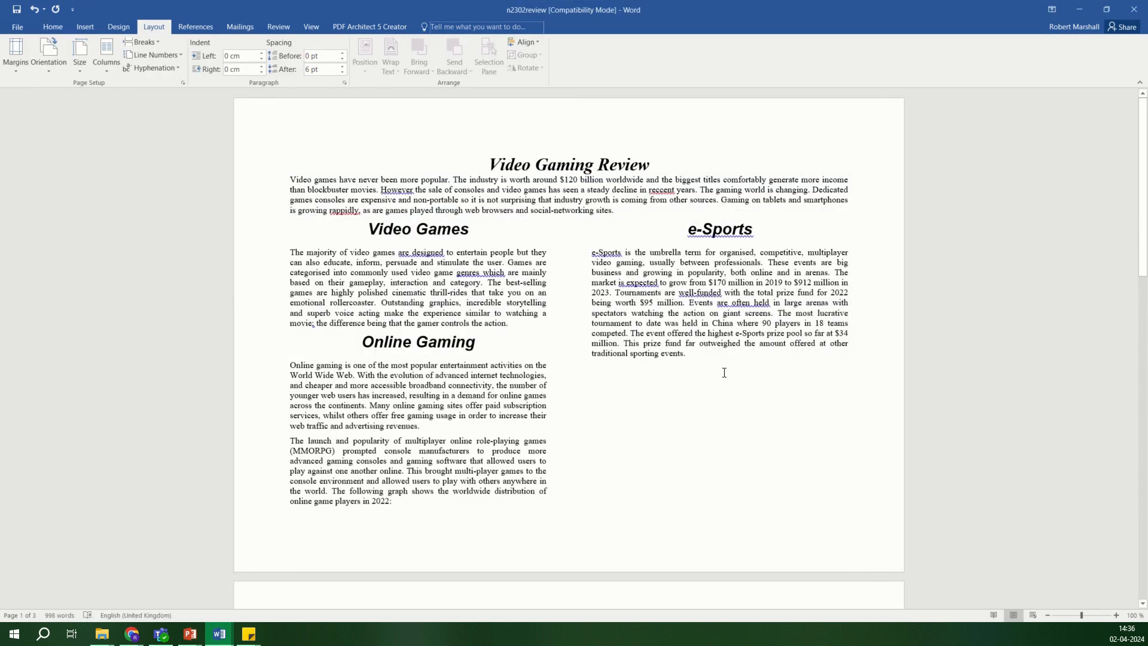
Try to remove the page break before the "Whilst South Korea and China" paragraph by deleting backwards from its start and reinserting the paragraph break
scroll(630, 245, down, 3)
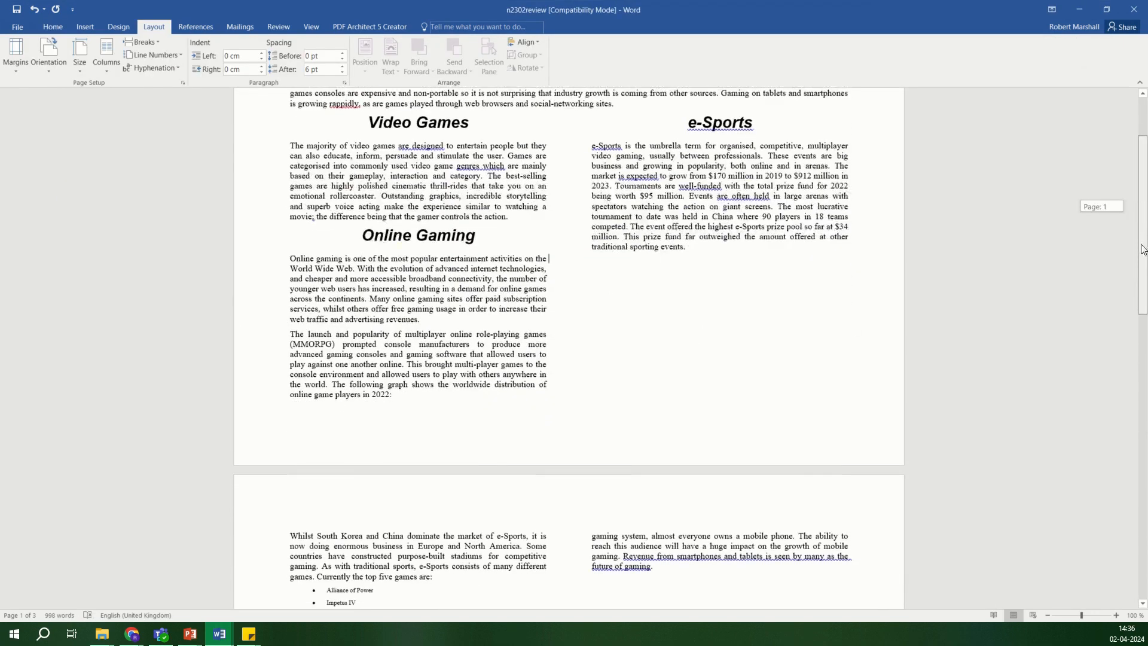
scroll(677, 315, down, 3)
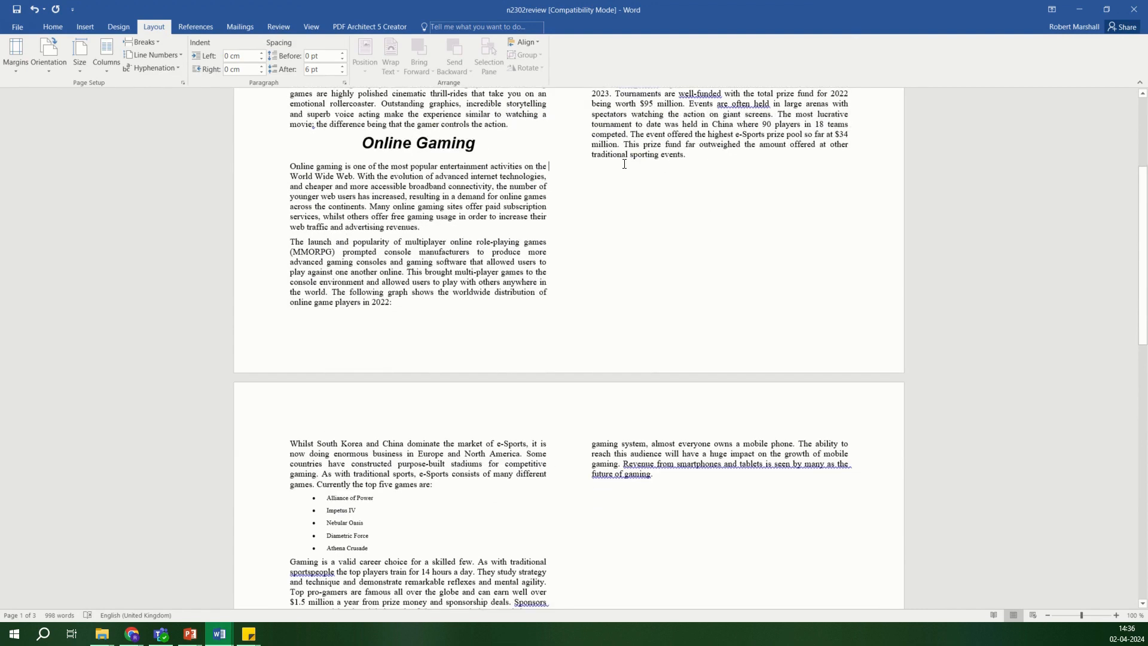
drag(1146, 275, 1146, 222)
click(297, 586)
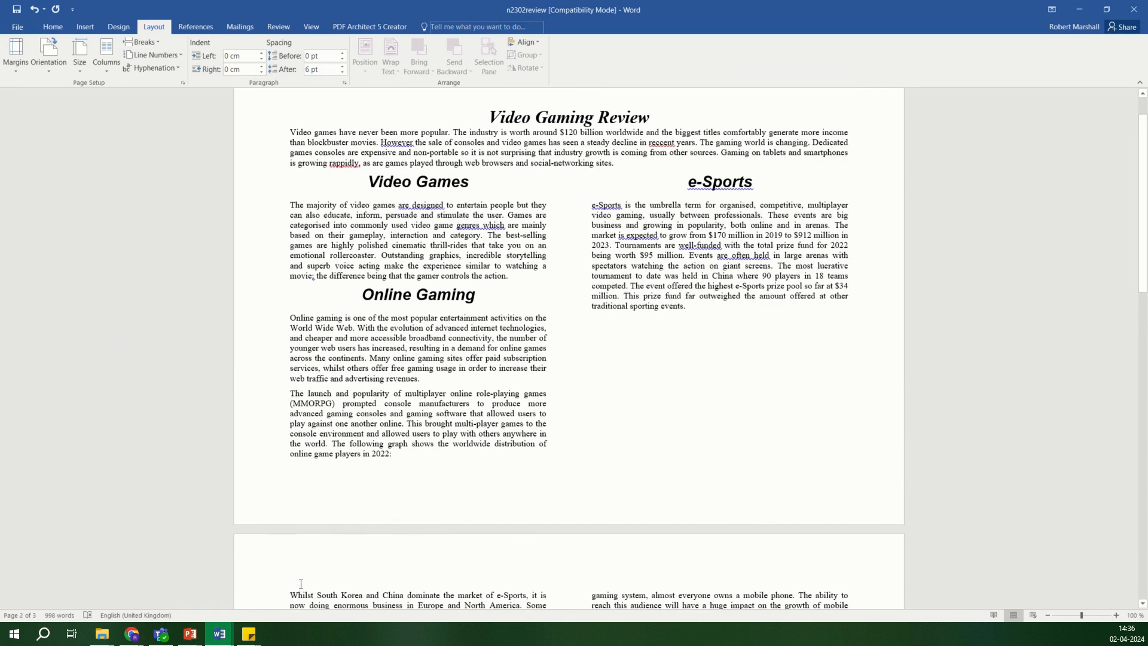
key(BackSpace)
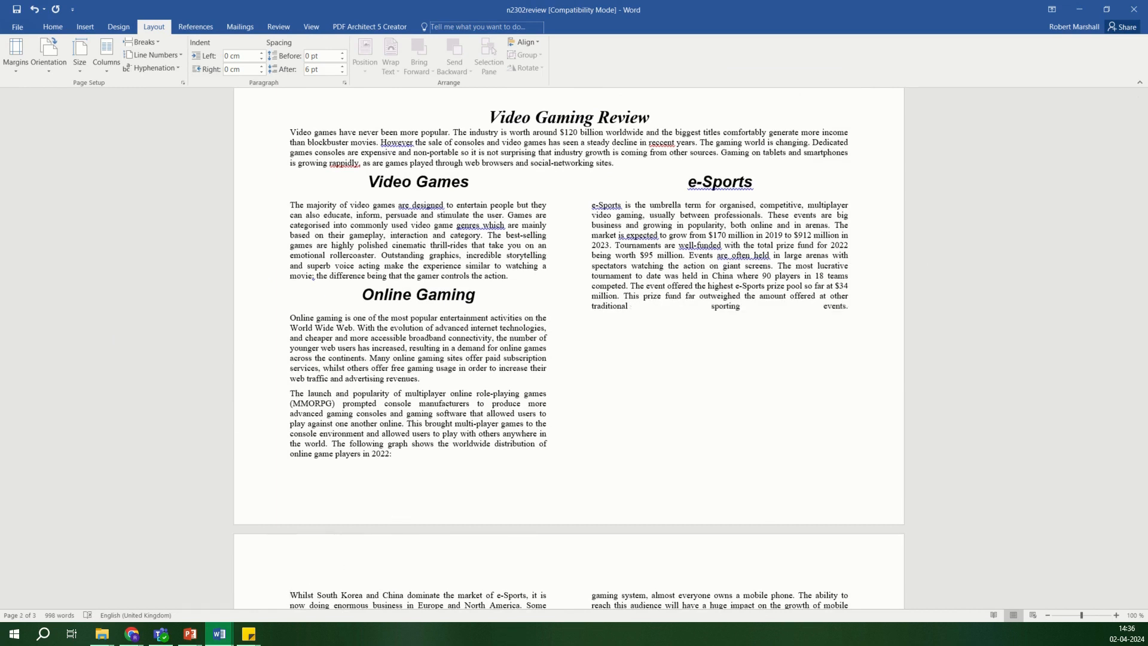
key(BackSpace)
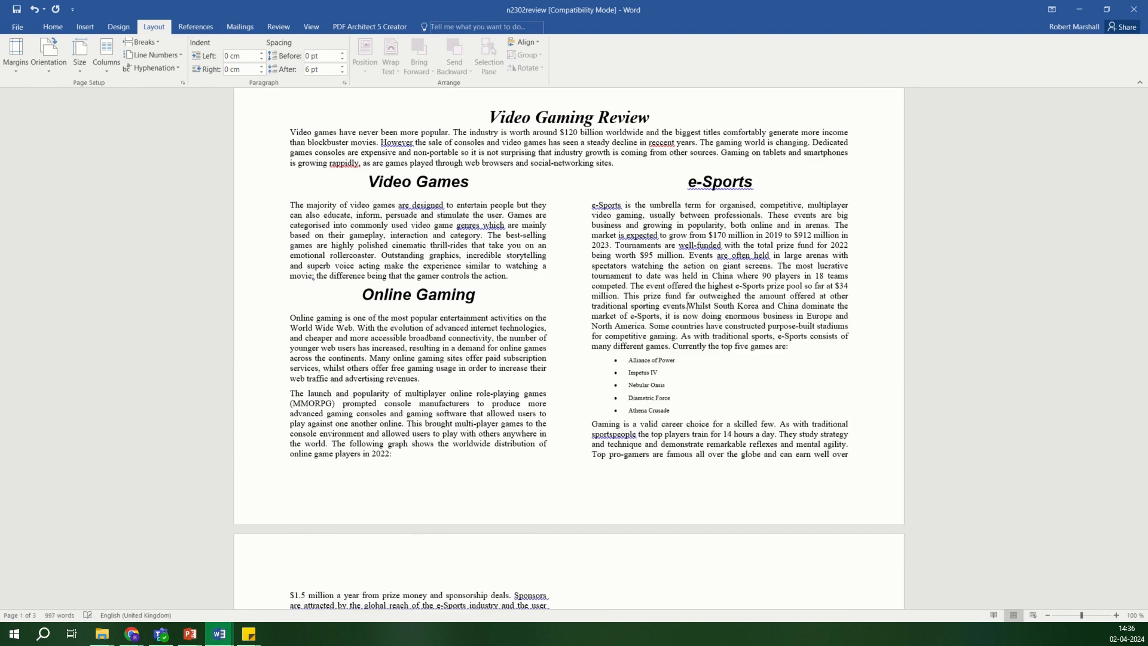
key(Return)
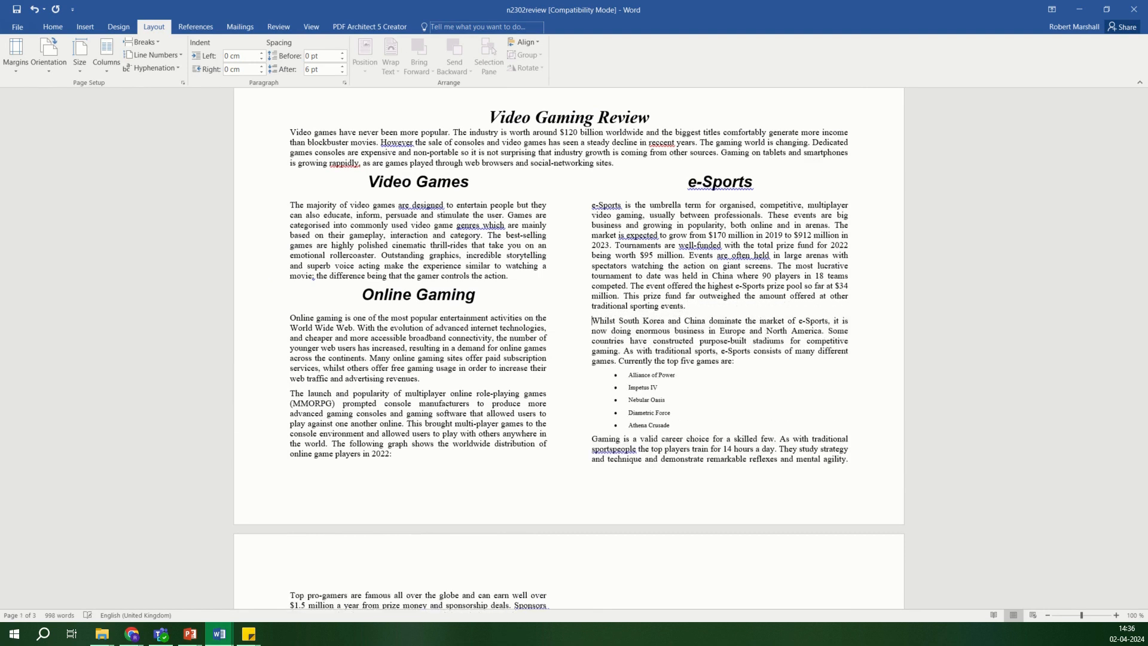
Undo the page break deletion and the reinserted paragraph break
click(31, 13)
click(30, 13)
click(30, 13)
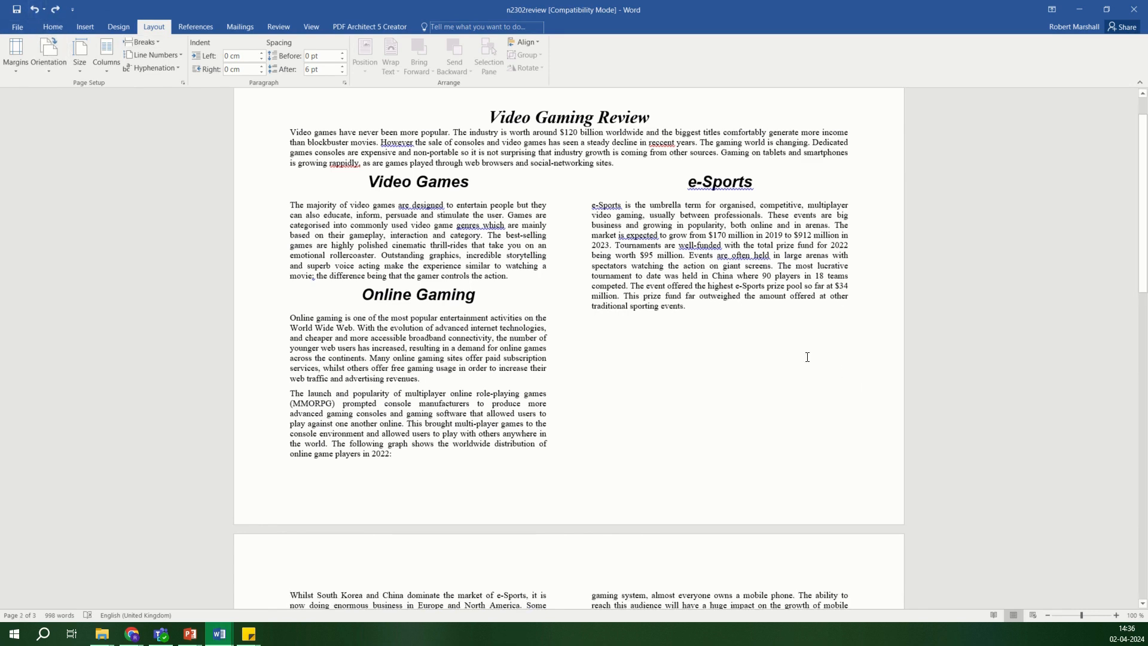
Show the formatting marks and delete the page break after "traditional sporting events." in the e-Sports section
click(53, 27)
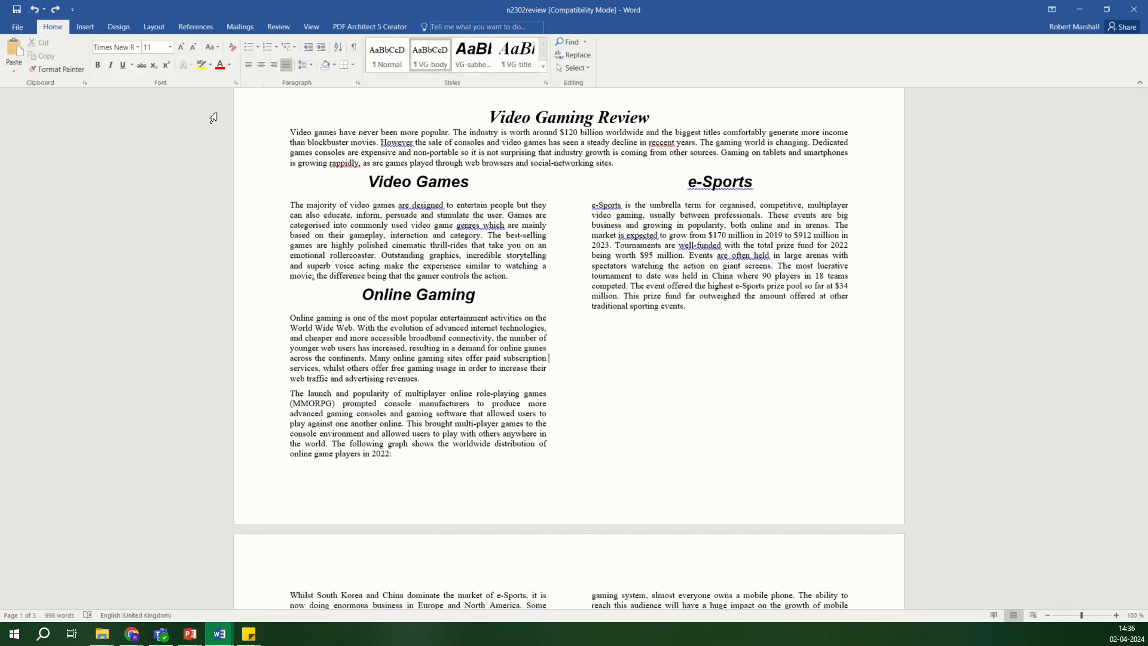
click(355, 49)
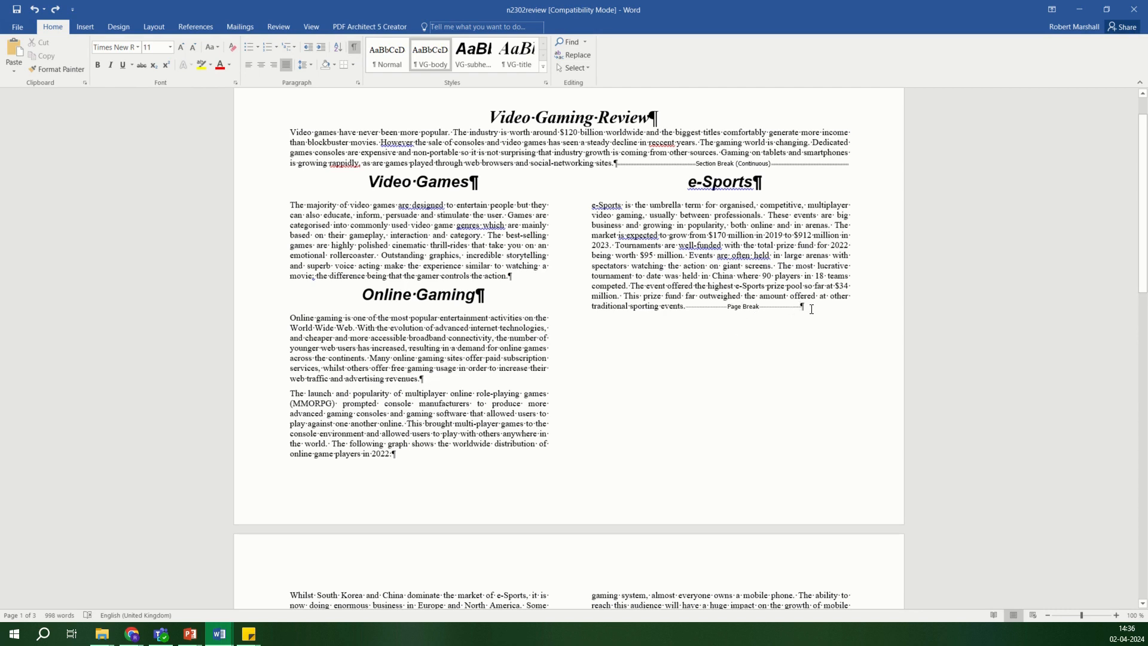
click(811, 309)
key(BackSpace)
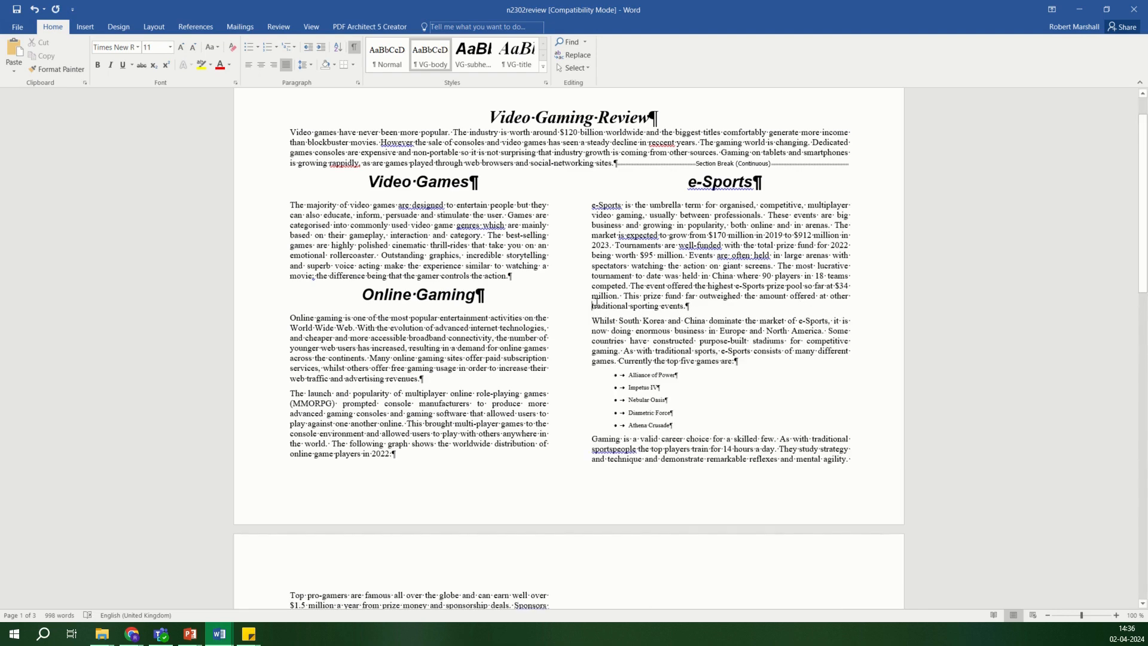
Check the text flow after the e-Sports section and hide the formatting marks
scroll(623, 348, down, 10)
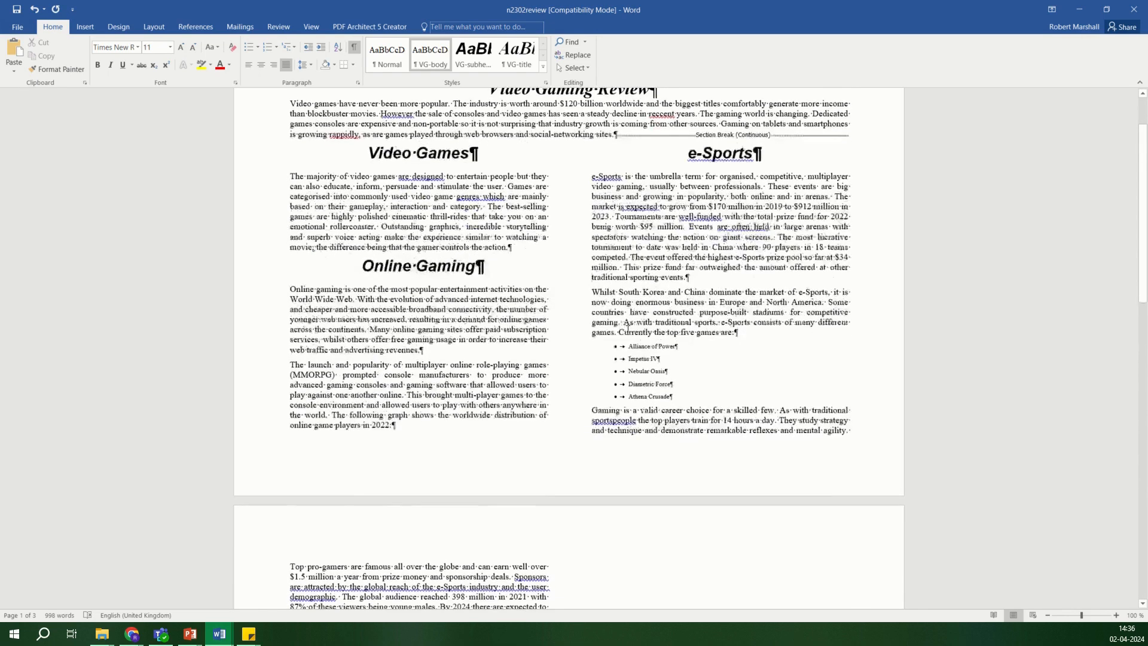
scroll(604, 369, up, 7)
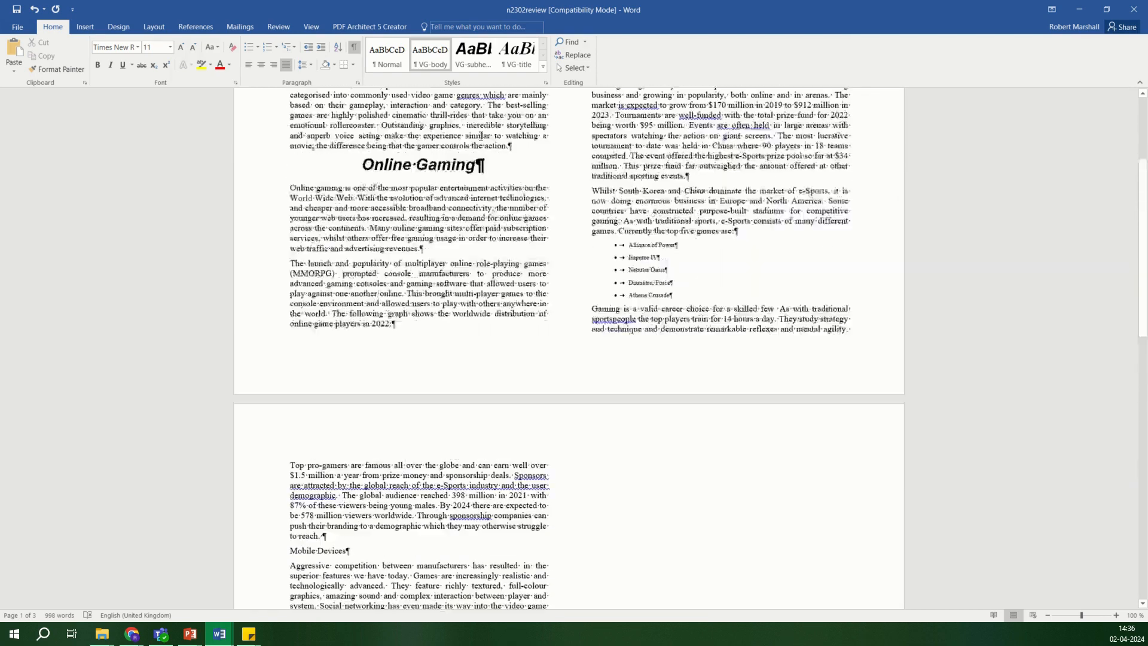
click(357, 46)
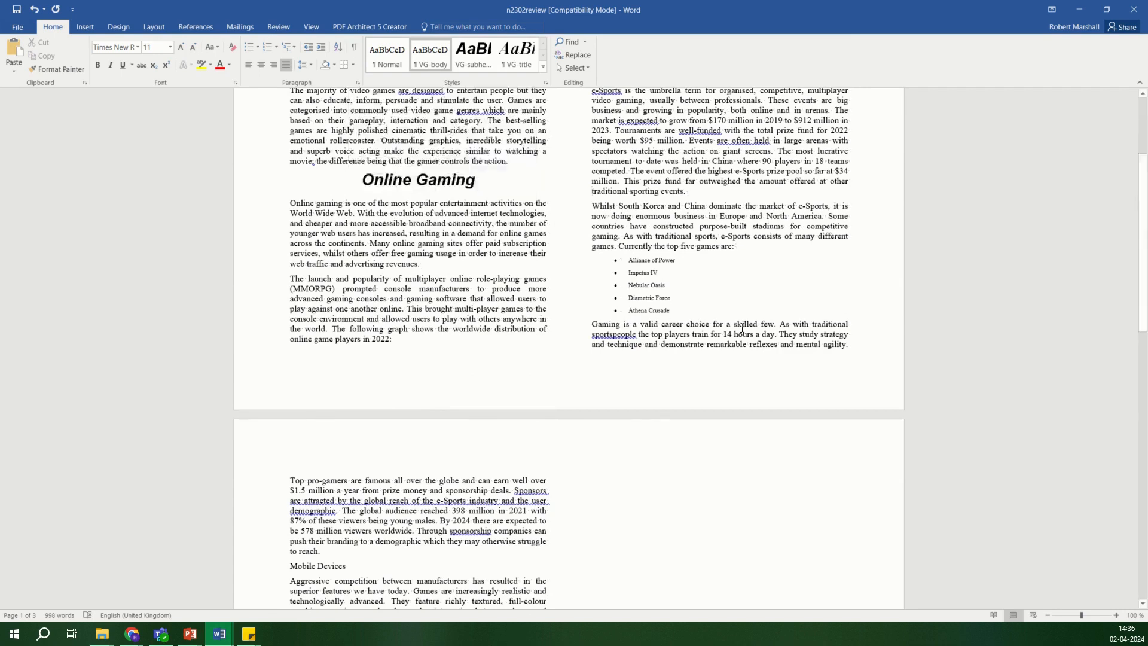
scroll(738, 325, up, 3)
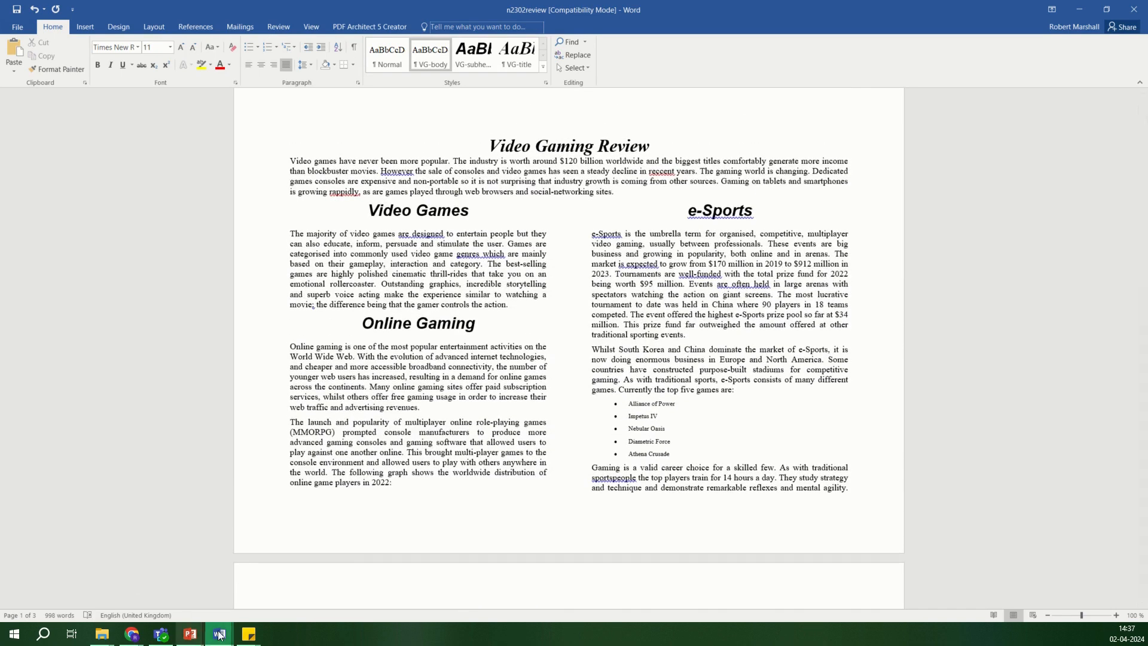
Switch to the Document1 revision checklist, underline the Indents item and return to the n2302review document
mouse_move(228, 637)
click(171, 602)
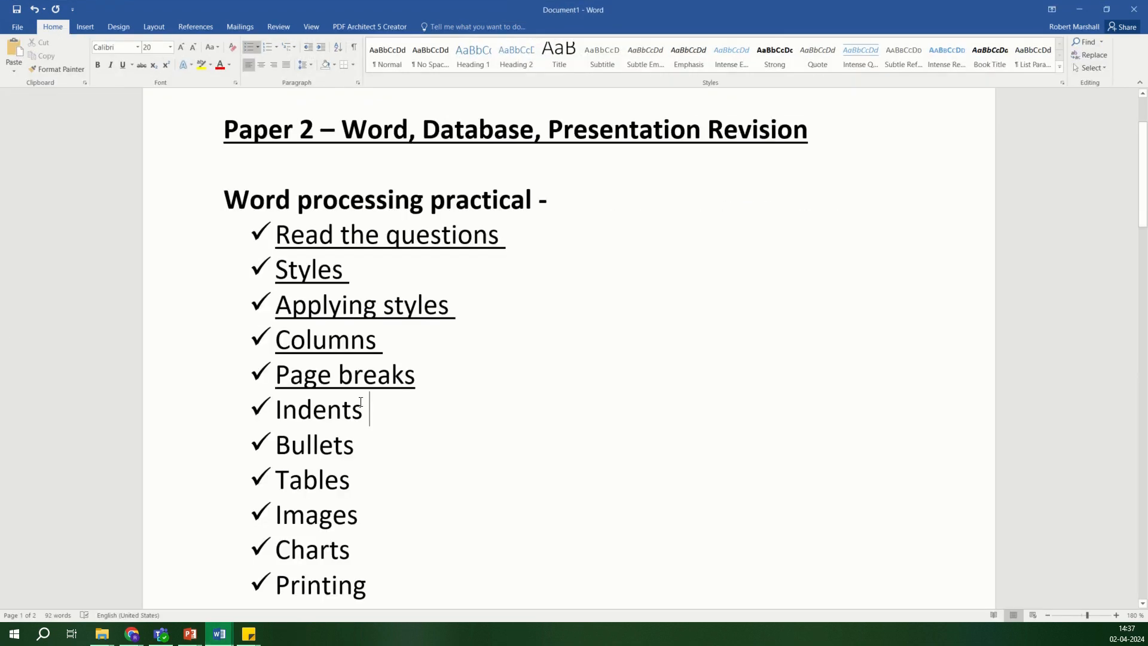
scroll(368, 402, down, 1)
scroll(370, 383, up, 1)
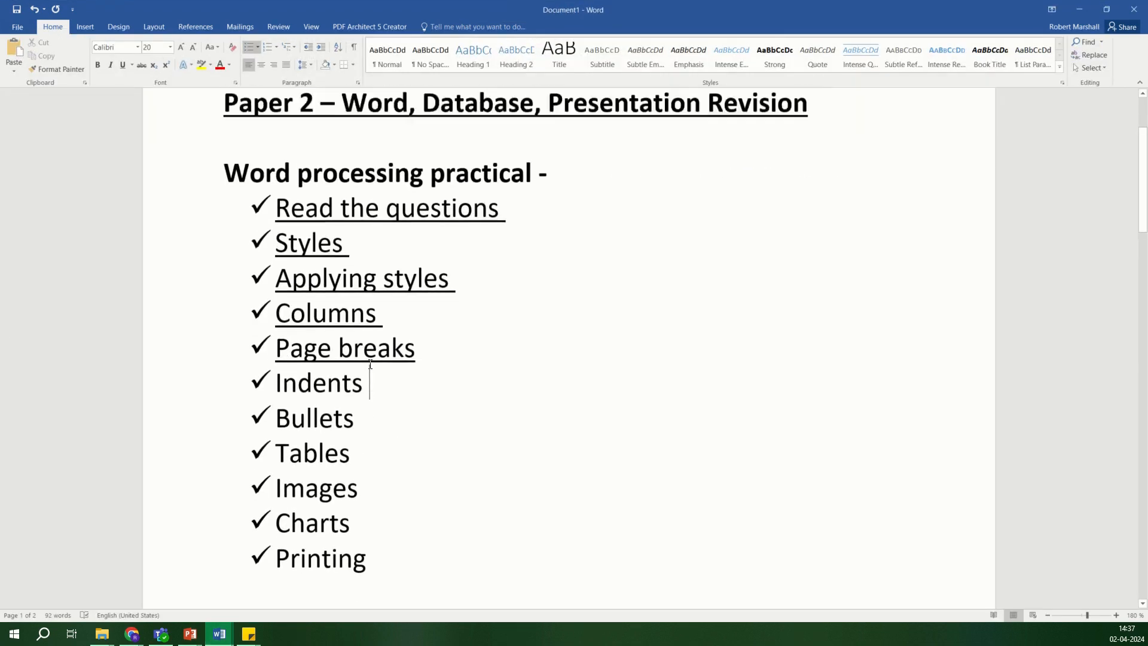
drag(366, 414, 274, 414)
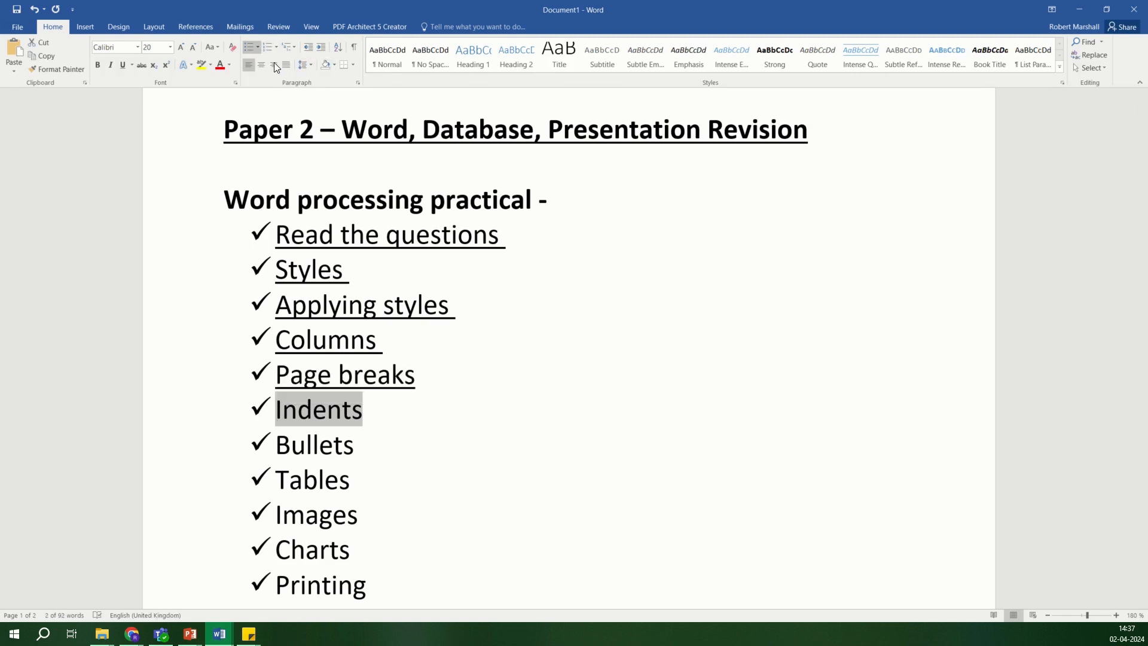
click(121, 64)
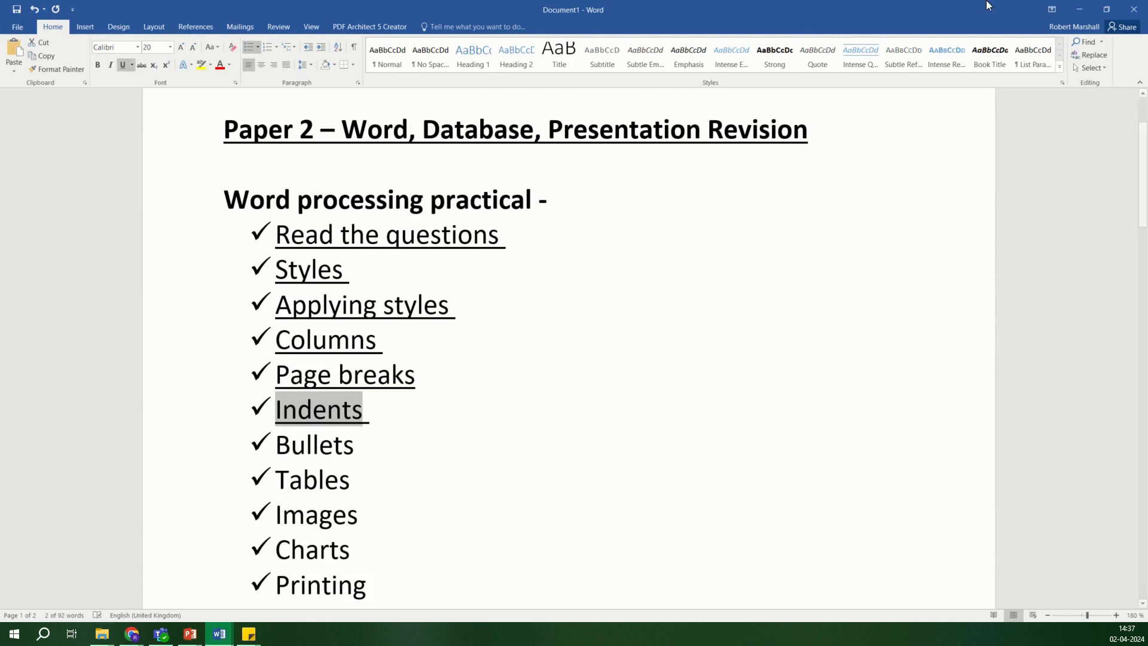
click(1079, 9)
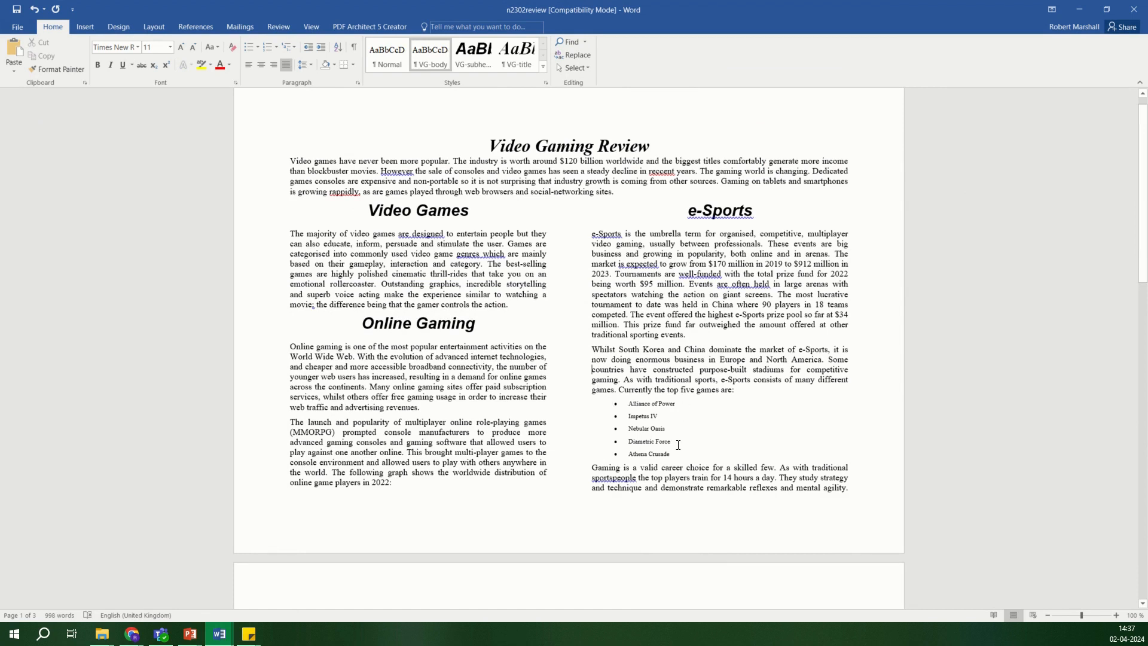
drag(675, 450, 629, 403)
click(628, 403)
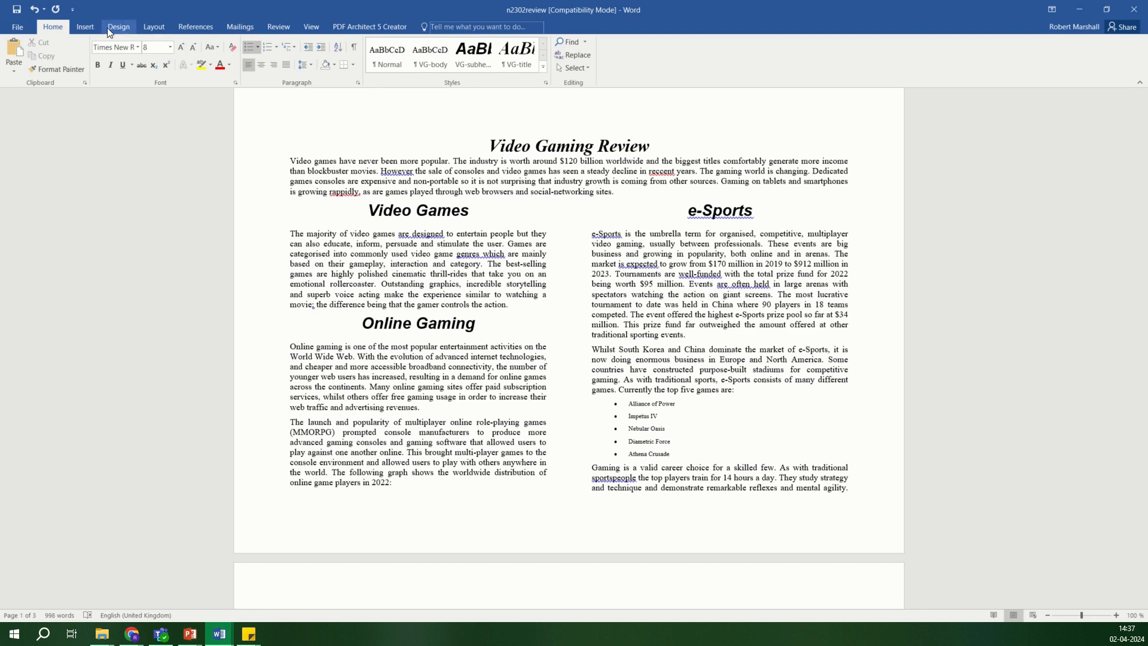
click(156, 26)
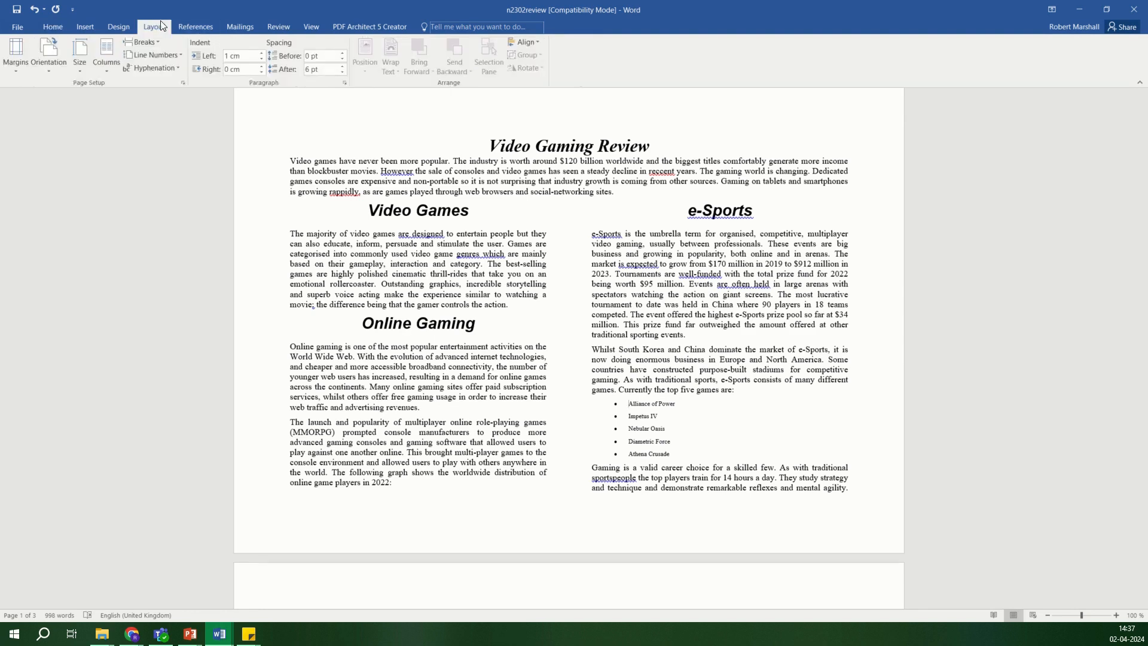
click(261, 53)
click(261, 52)
click(261, 52)
click(261, 52)
click(35, 9)
click(34, 9)
click(35, 9)
click(35, 9)
click(35, 8)
click(35, 9)
click(34, 9)
click(34, 9)
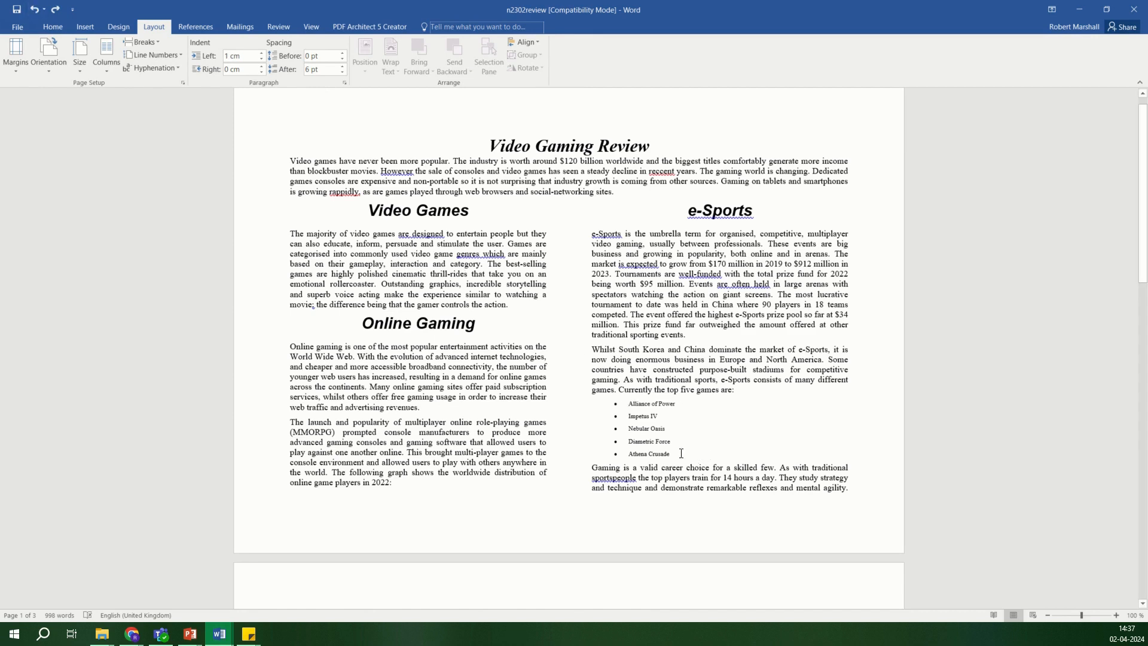
Increase the left indent of the five bulleted game names, Alliance of Power through Athena Crusade, beyond 1.7 cm
drag(681, 453, 628, 403)
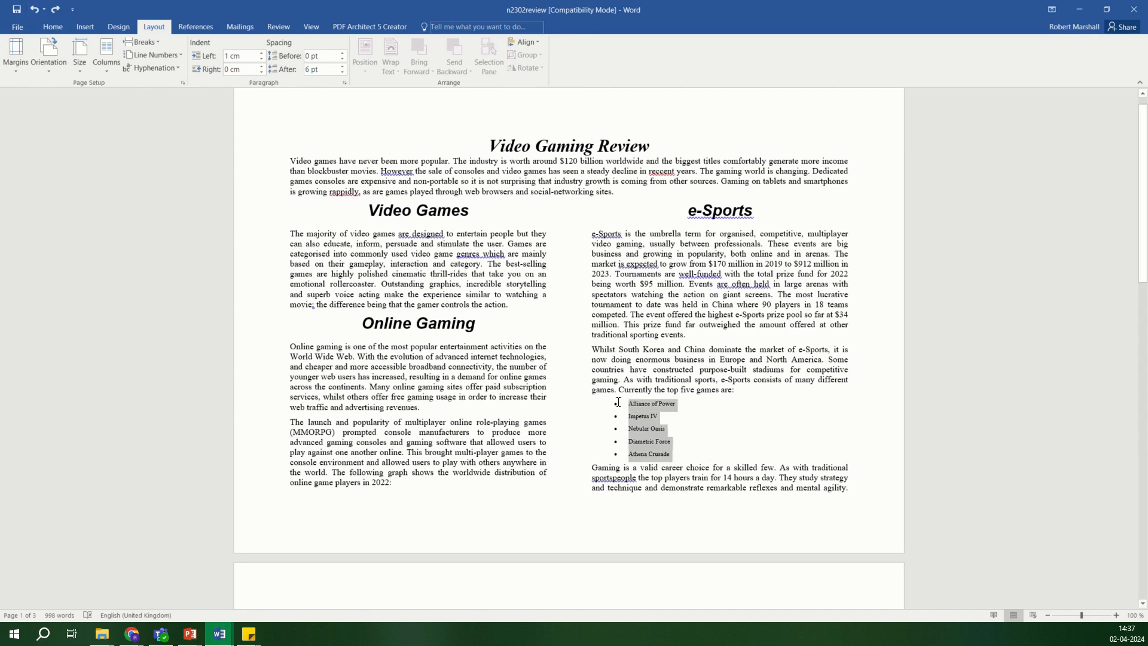
click(261, 54)
click(261, 53)
click(261, 54)
click(261, 53)
click(261, 53)
click(261, 53)
click(261, 53)
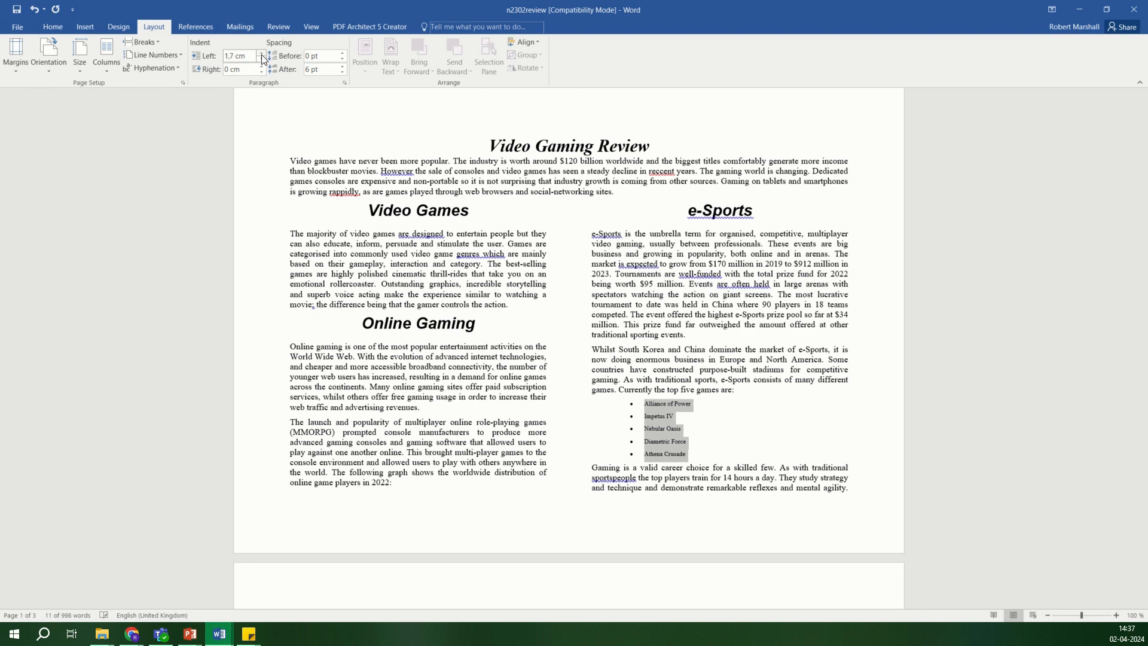
click(262, 53)
click(261, 53)
click(261, 53)
click(261, 53)
click(261, 53)
Set the right indent of the first paragraph under the Online Gaming subheading to 1 cm
click(421, 407)
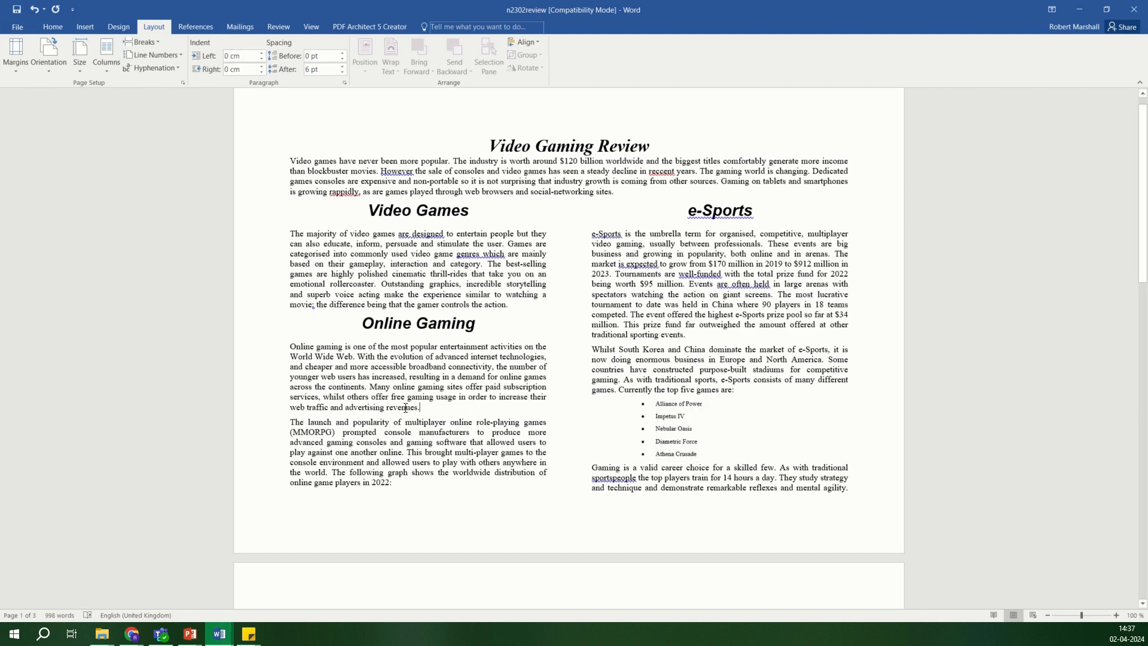
drag(421, 407, 292, 347)
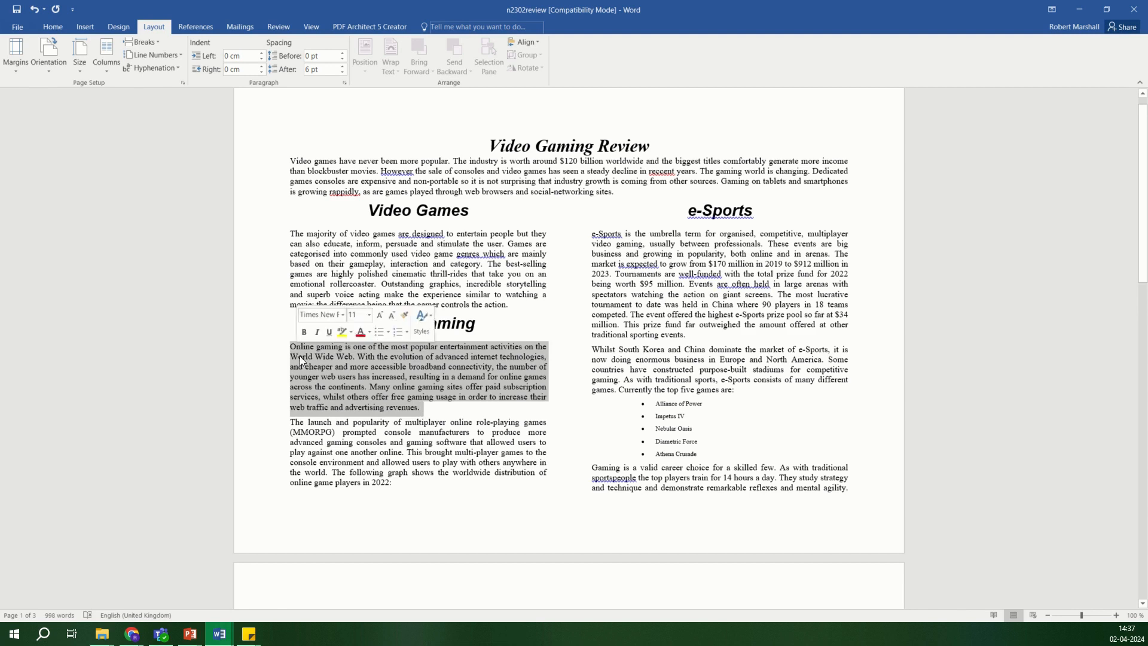
click(261, 73)
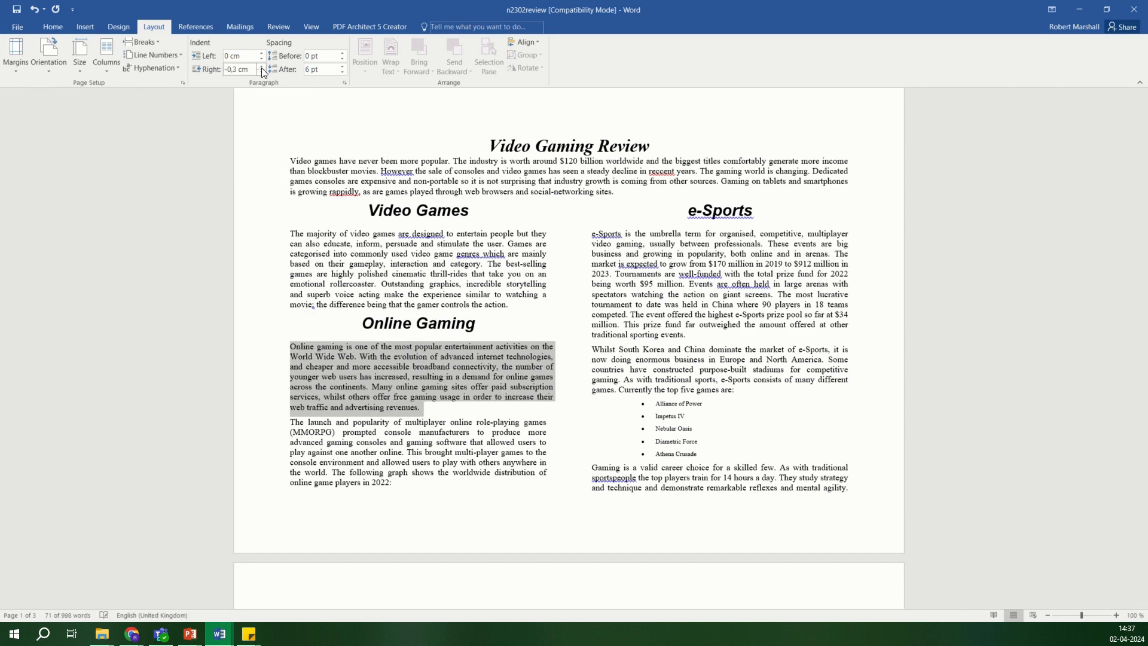
click(262, 67)
click(262, 67)
click(262, 67)
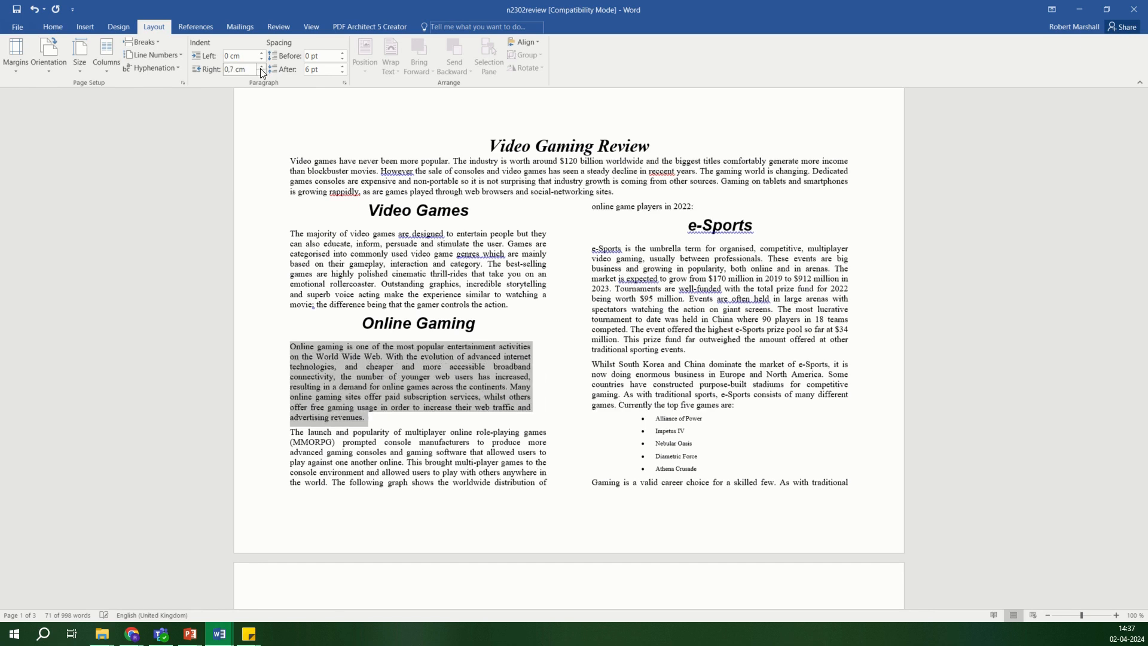
click(262, 67)
Set the left indent of the first Online Gaming paragraph to 1 cm and deselect the text
click(260, 52)
click(261, 53)
click(261, 53)
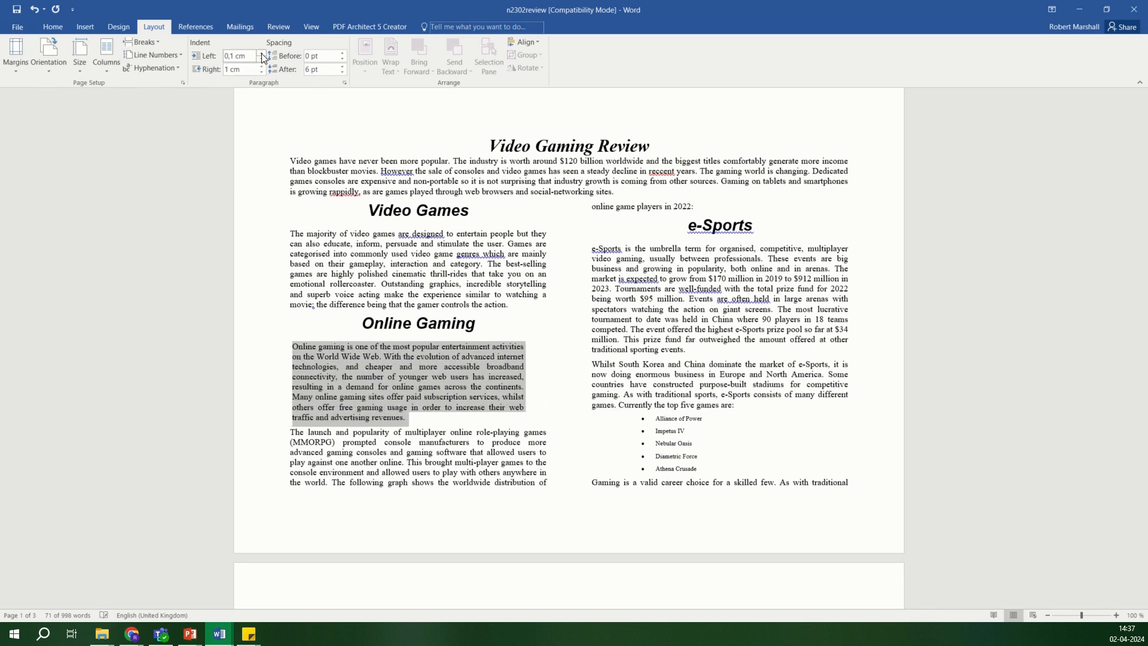
click(261, 52)
click(260, 52)
click(261, 53)
click(261, 53)
click(260, 52)
click(260, 52)
click(261, 52)
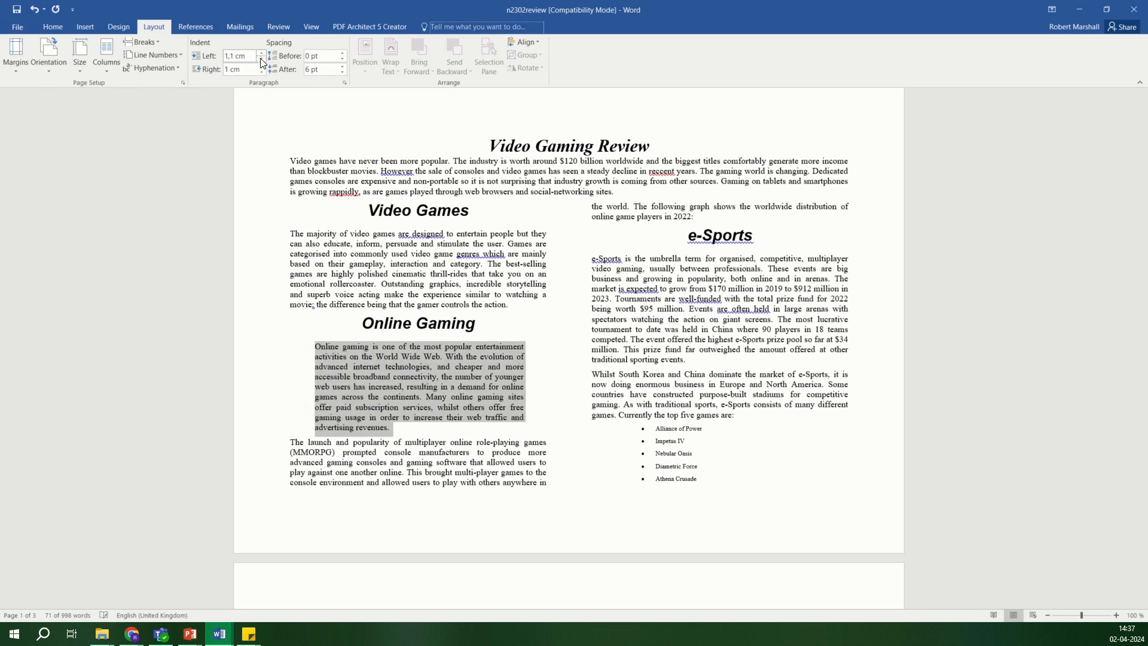
click(449, 429)
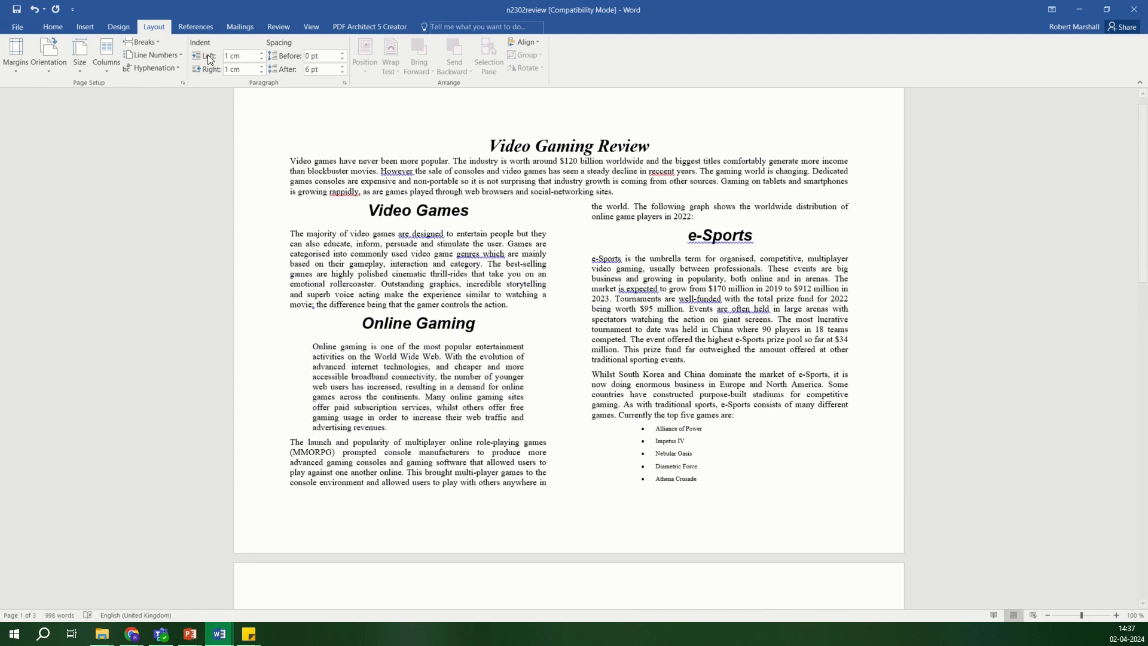
Reset the left indent of the first Online Gaming paragraph to 0 cm
click(261, 59)
click(262, 58)
click(261, 59)
click(261, 58)
click(261, 59)
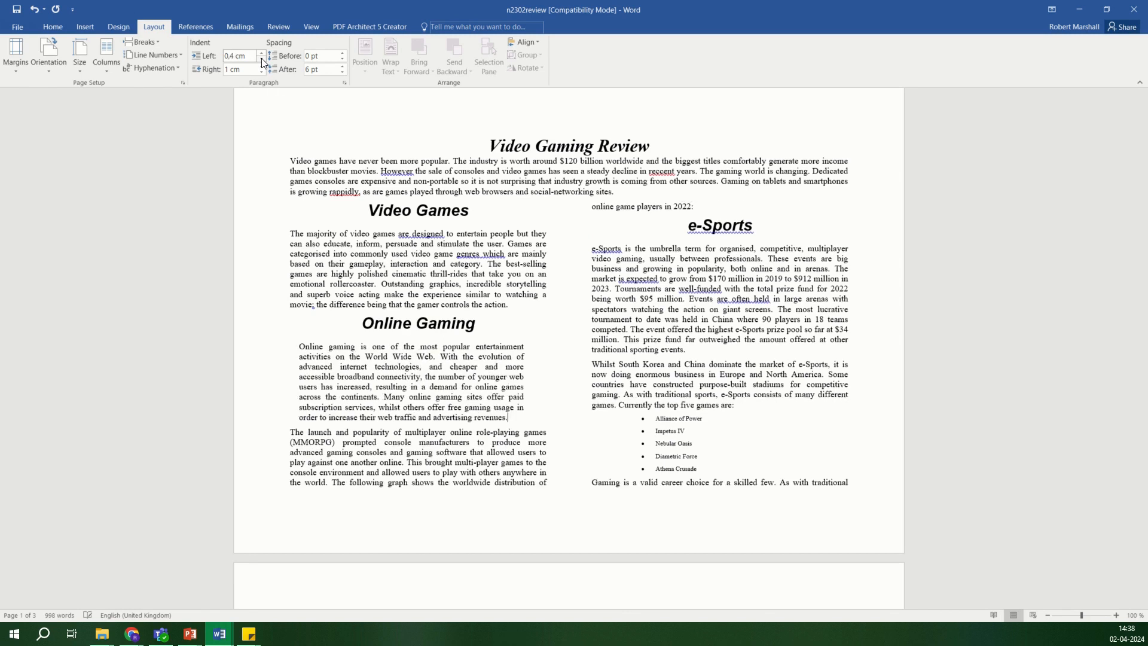
click(261, 59)
click(261, 59)
click(261, 58)
click(261, 59)
click(261, 59)
Reset the right indent of the first Online Gaming paragraph to 0 cm and minimise the document window
click(262, 72)
click(263, 72)
click(263, 72)
click(263, 72)
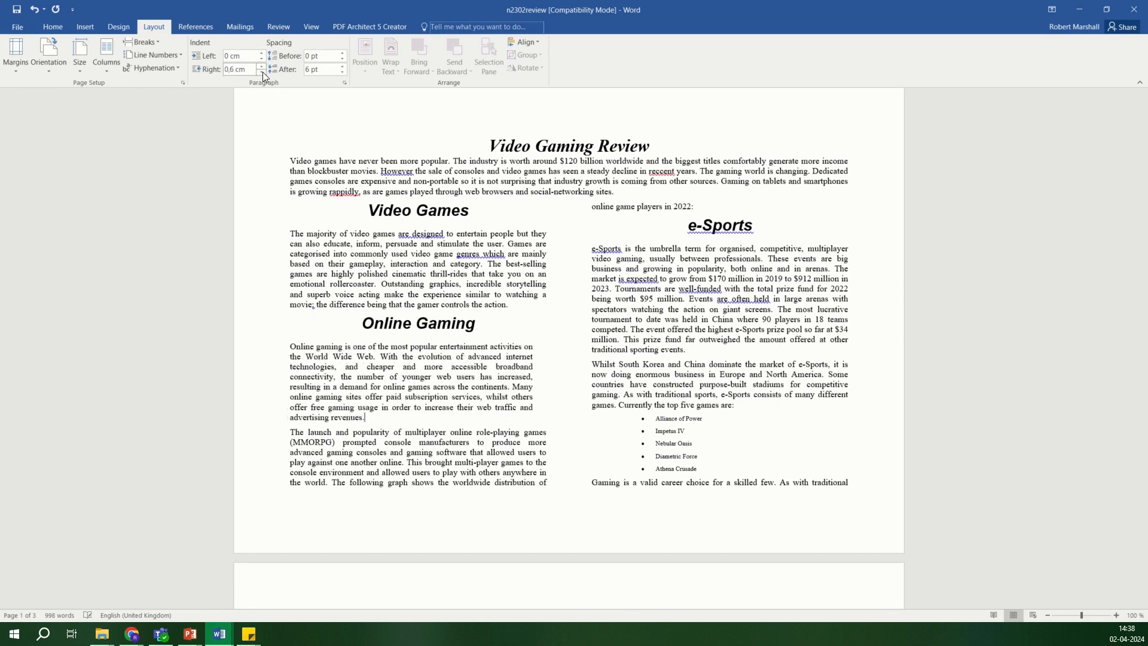
click(263, 71)
click(263, 72)
click(263, 72)
click(263, 73)
click(263, 73)
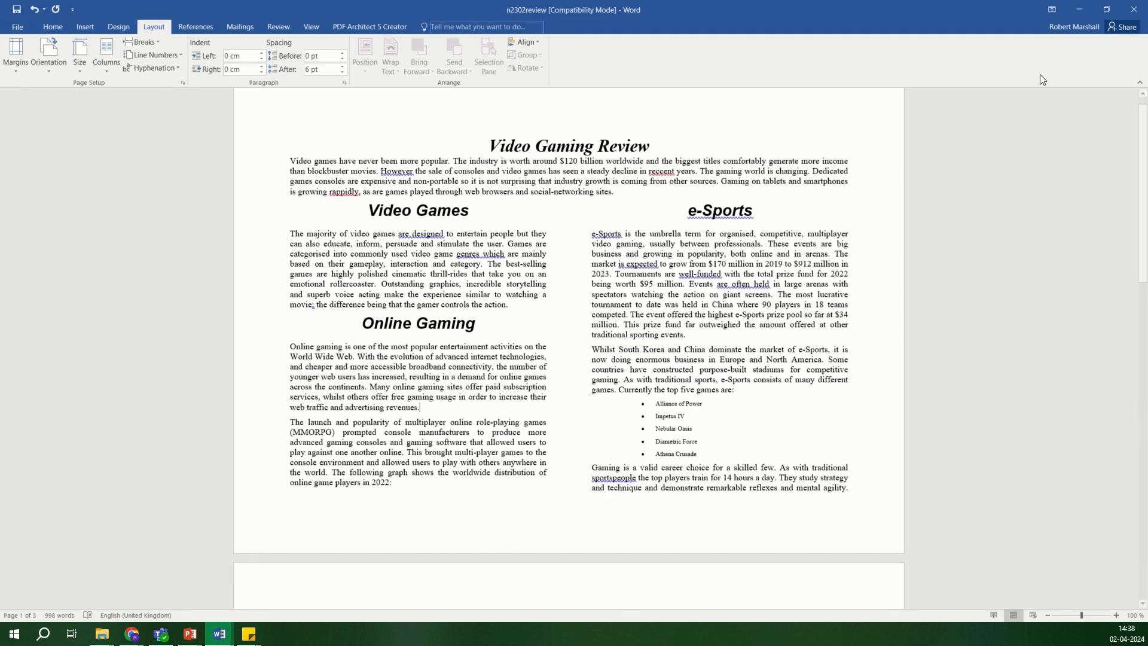
click(1080, 11)
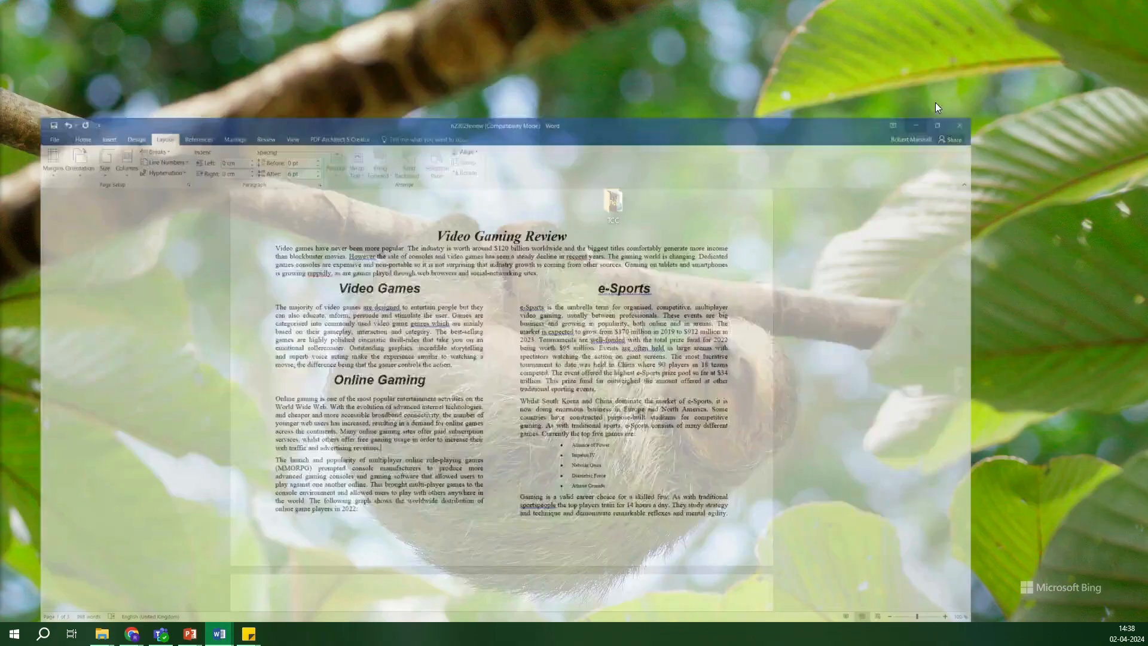
Switch to the revision checklist document and underline the Bullets topic under Word processing practical
mouse_move(127, 640)
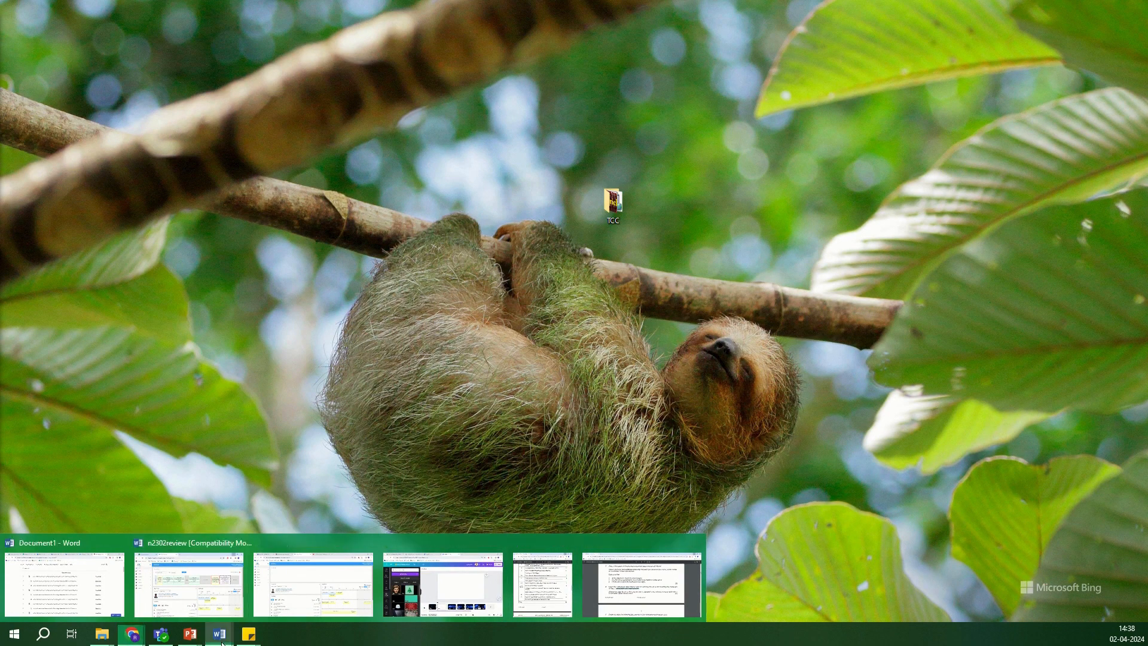
mouse_move(219, 634)
click(154, 582)
scroll(478, 377, down, 1)
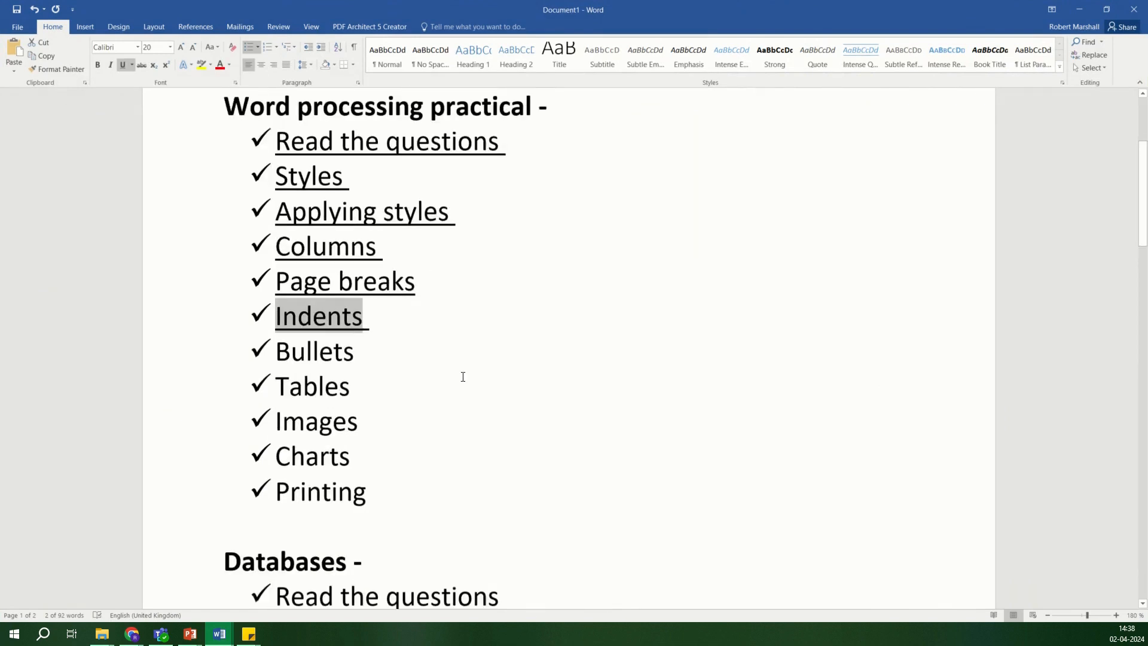
drag(361, 339, 275, 341)
scroll(345, 429, up, 1)
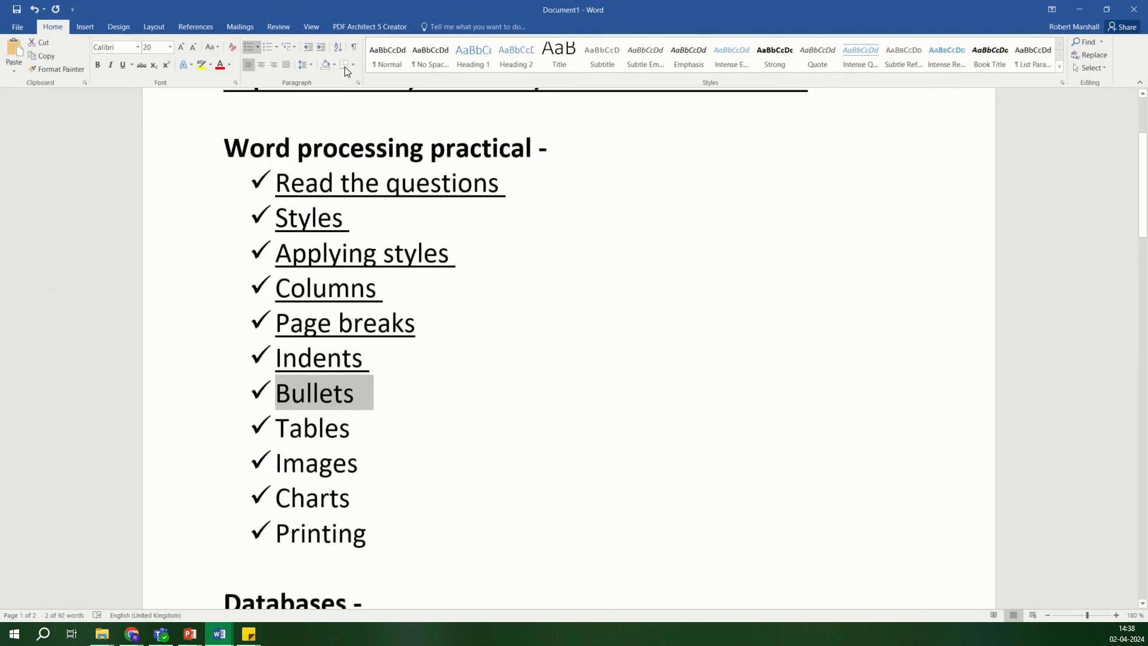
click(124, 65)
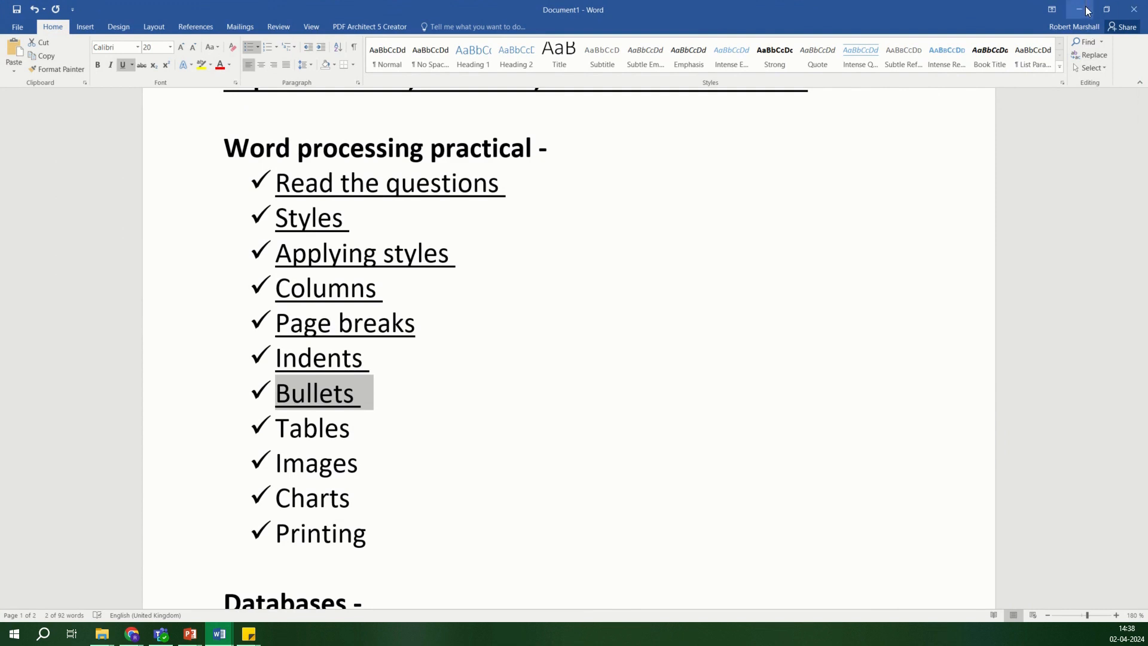
Switch back to the n2302review document and maximise its window
click(220, 632)
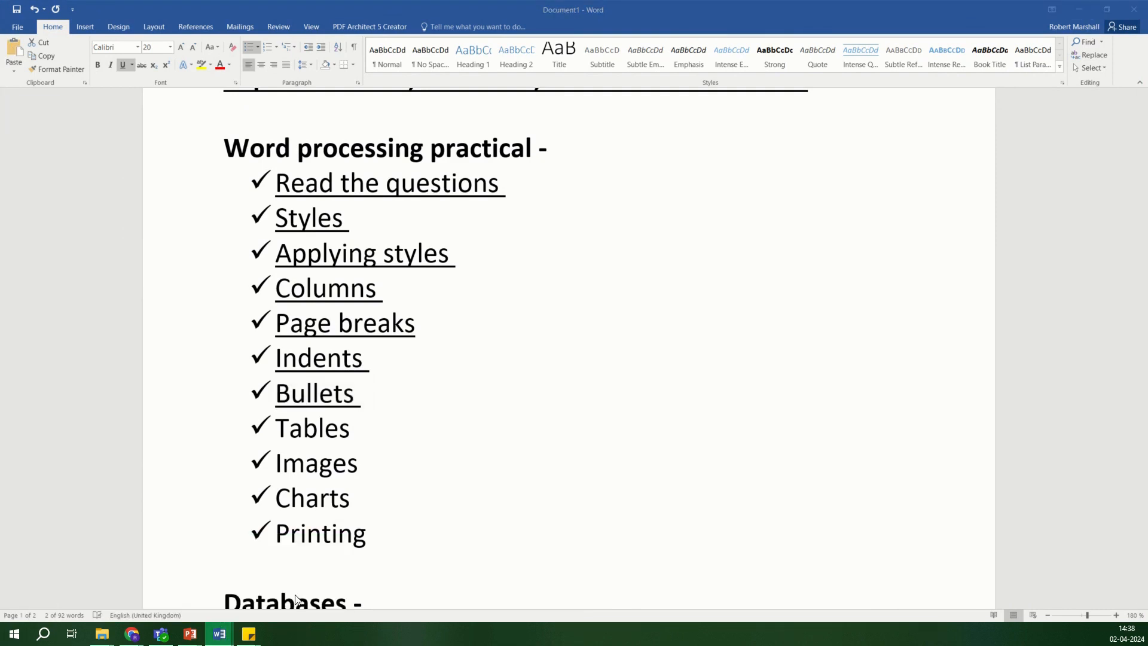
drag(0, 36, 624, 160)
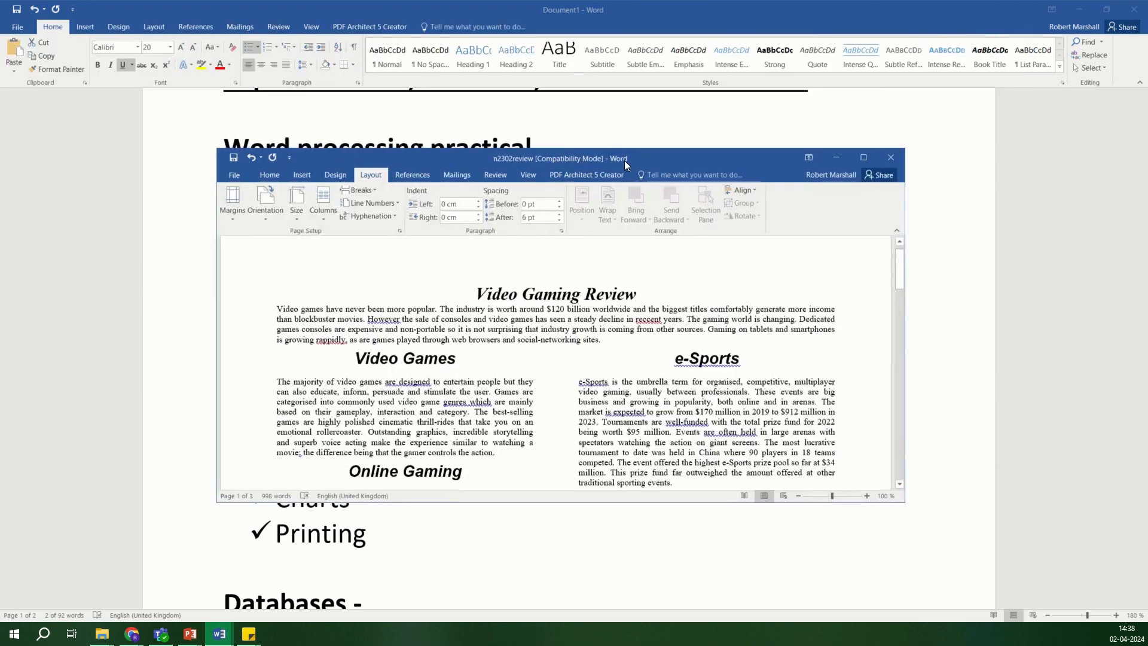
click(861, 153)
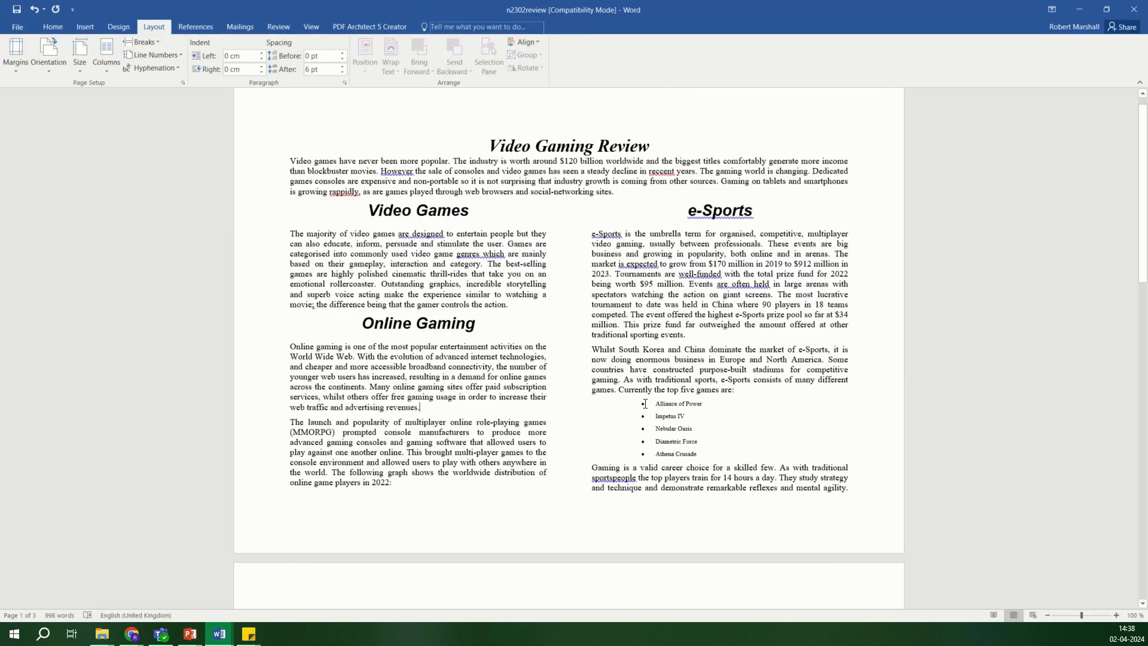
Define the Horizontal Bar symbol, character code 2015, as the new bullet for the five listed games in the e-Sports section
drag(650, 402, 679, 444)
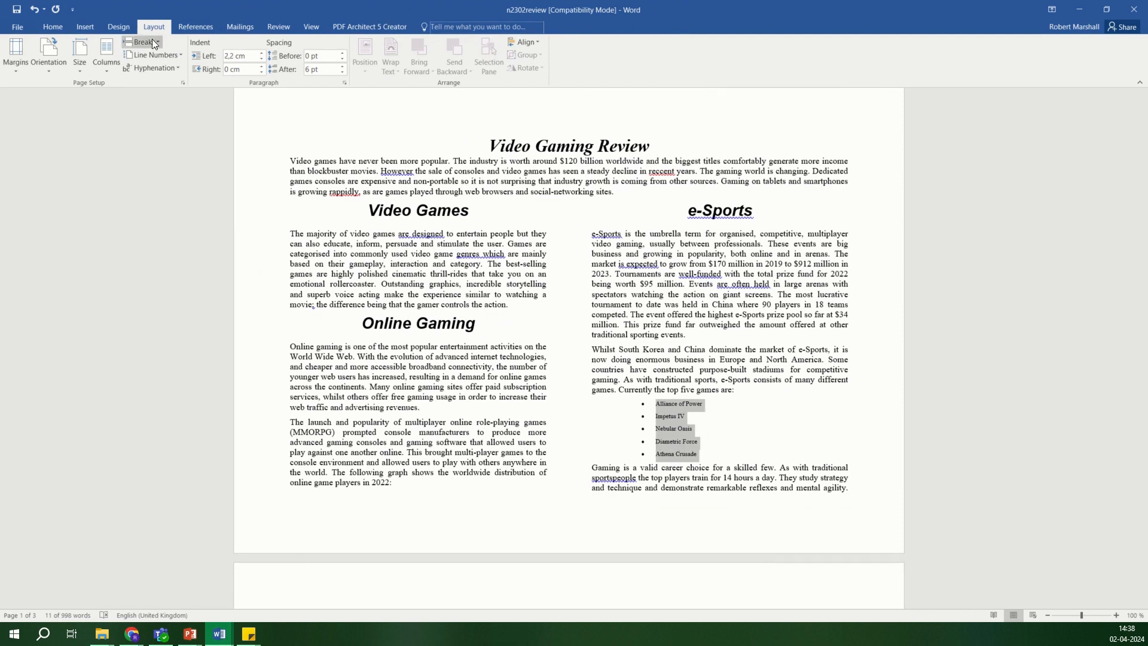
click(63, 26)
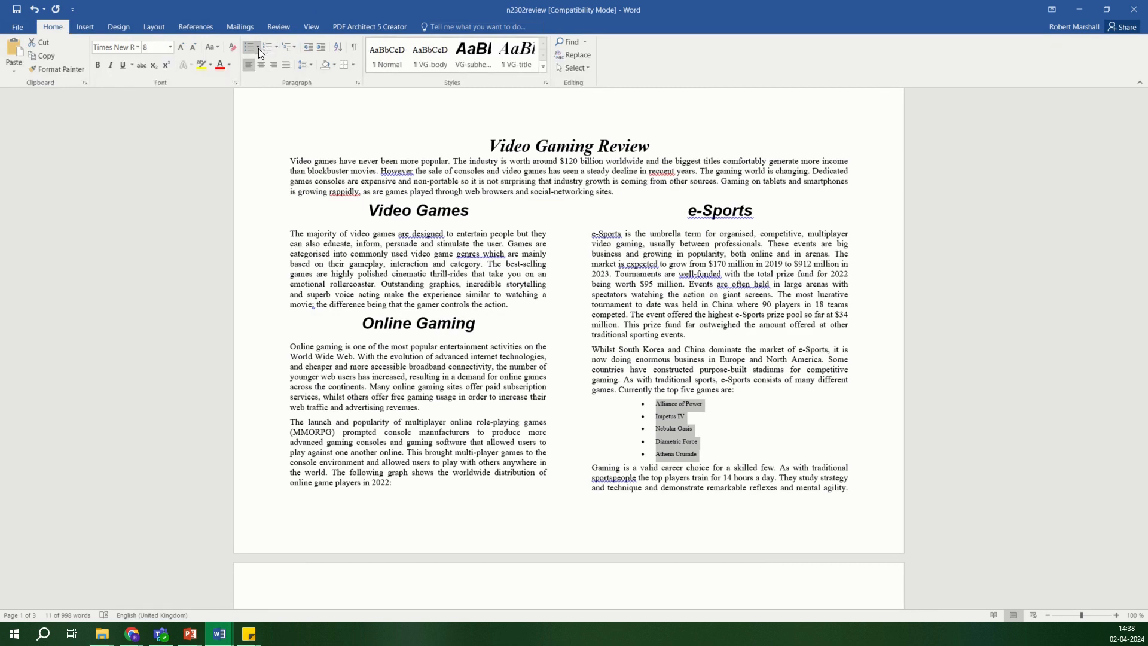
click(259, 46)
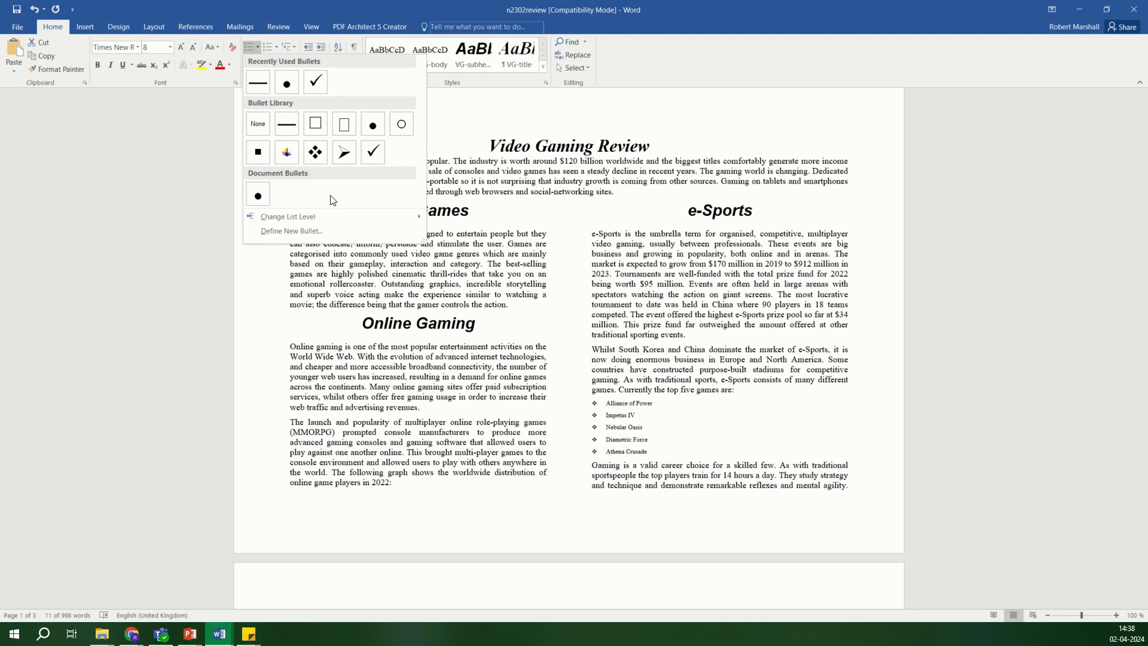
click(309, 233)
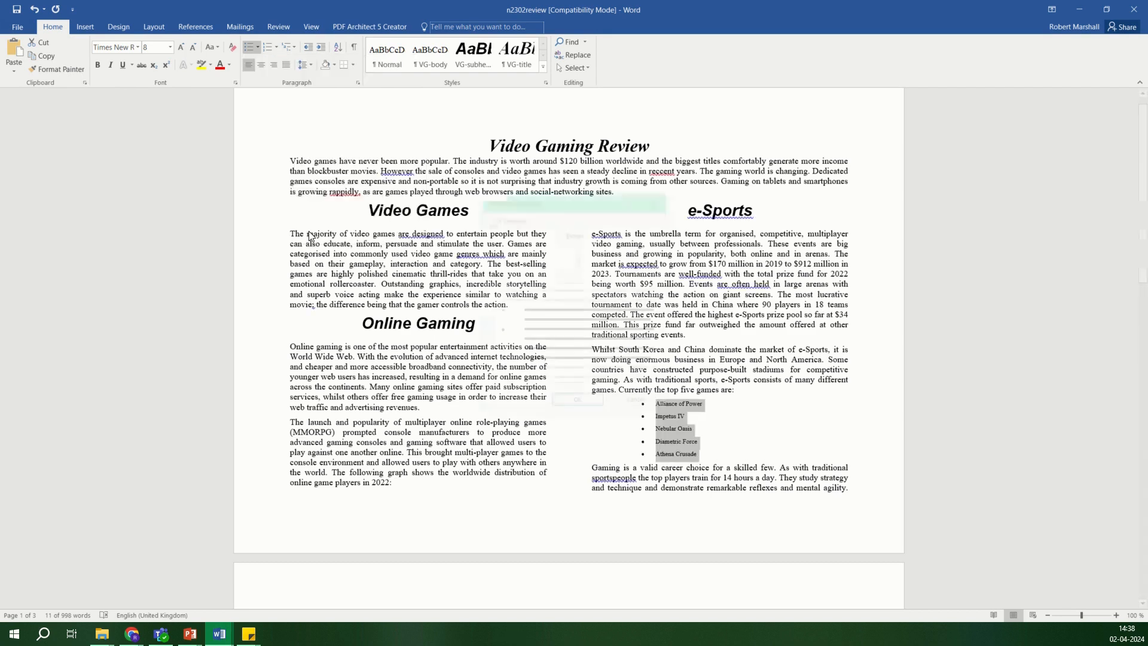
click(530, 234)
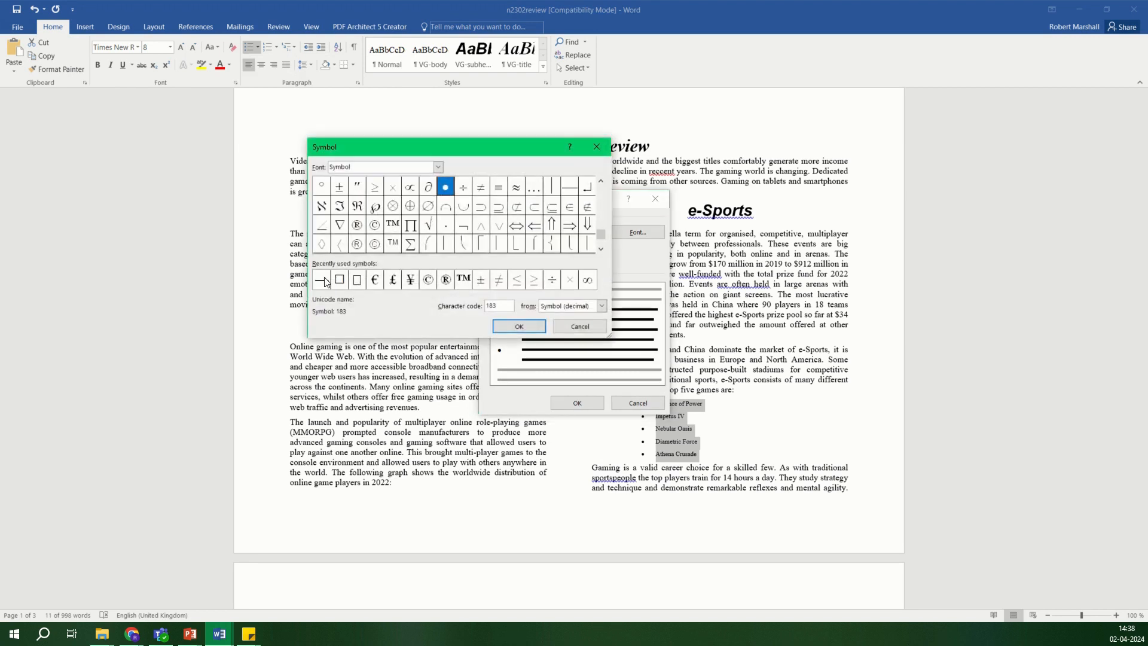
click(326, 282)
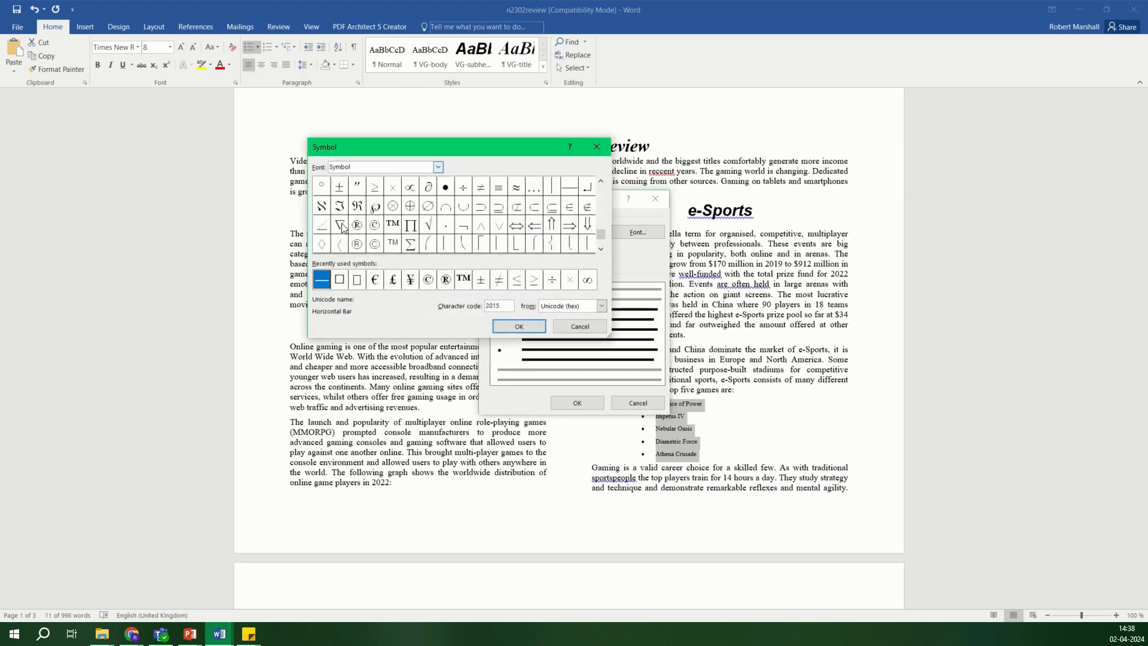
scroll(601, 181, up, 1)
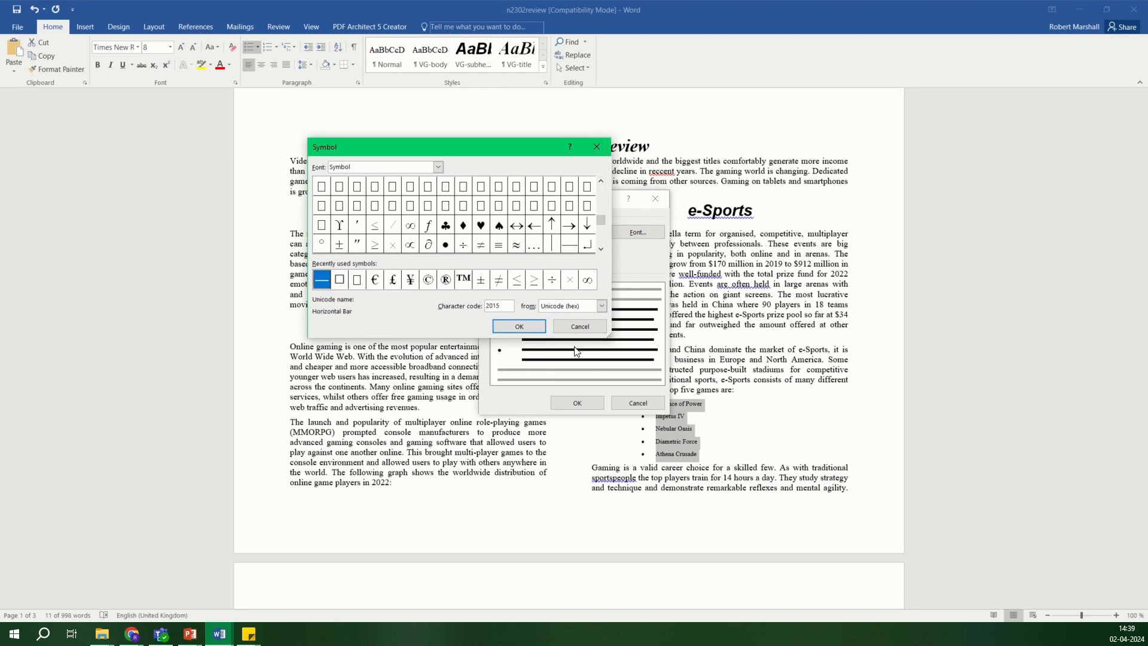
click(526, 326)
click(587, 401)
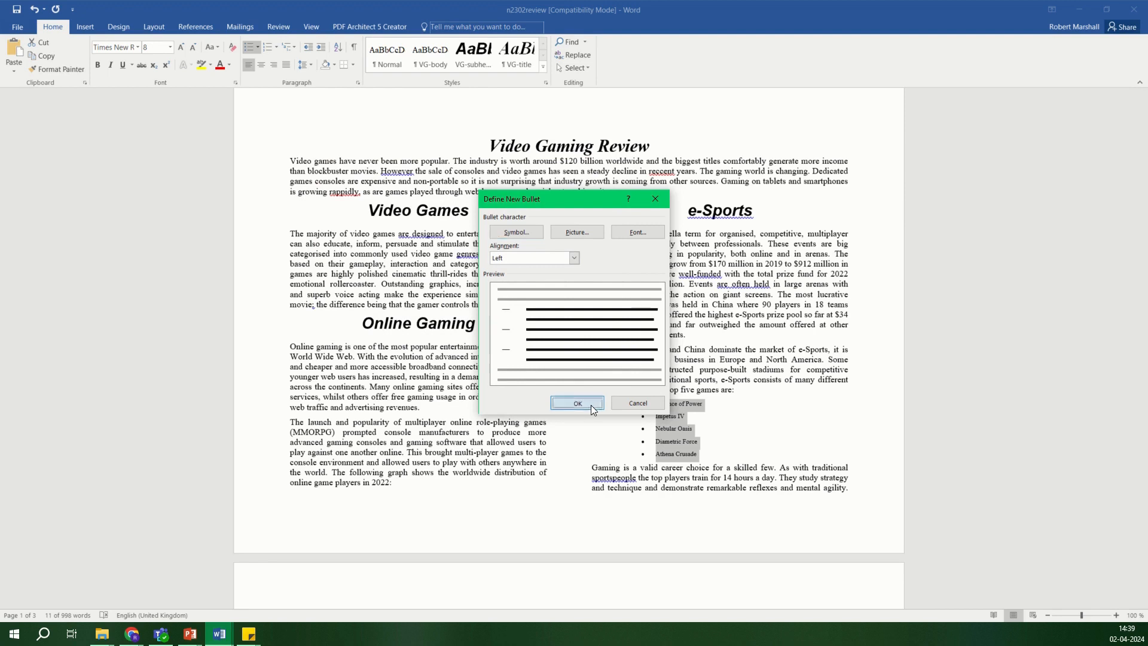
click(691, 440)
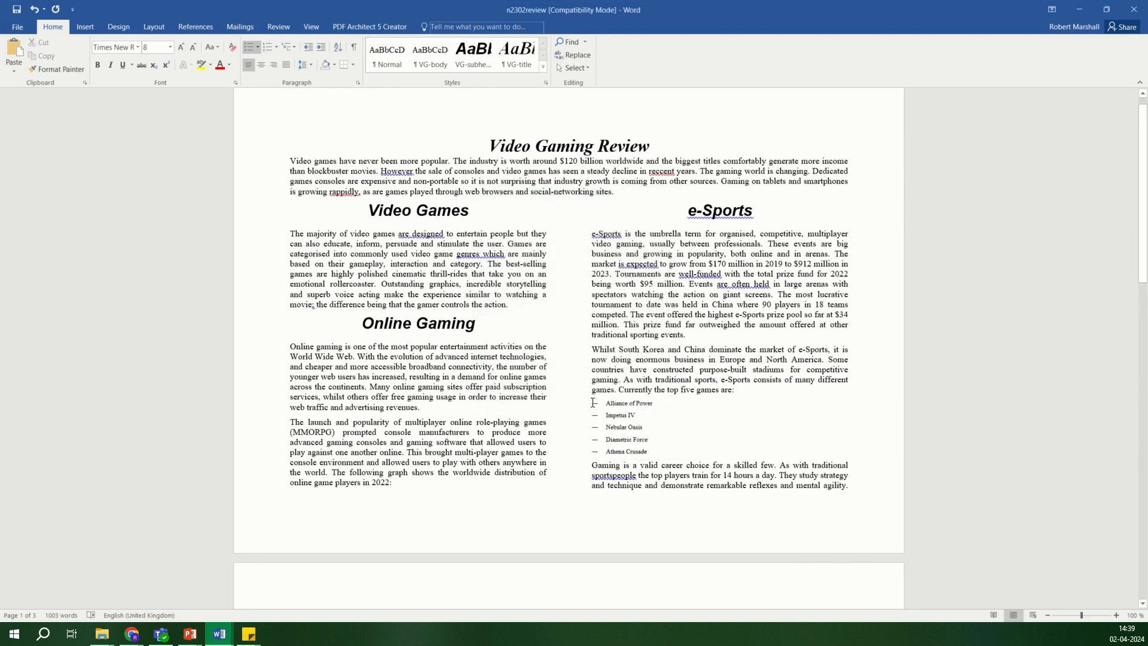
Set the left indent of the five-game bulleted list to 1 cm and deselect the list
drag(593, 402, 651, 452)
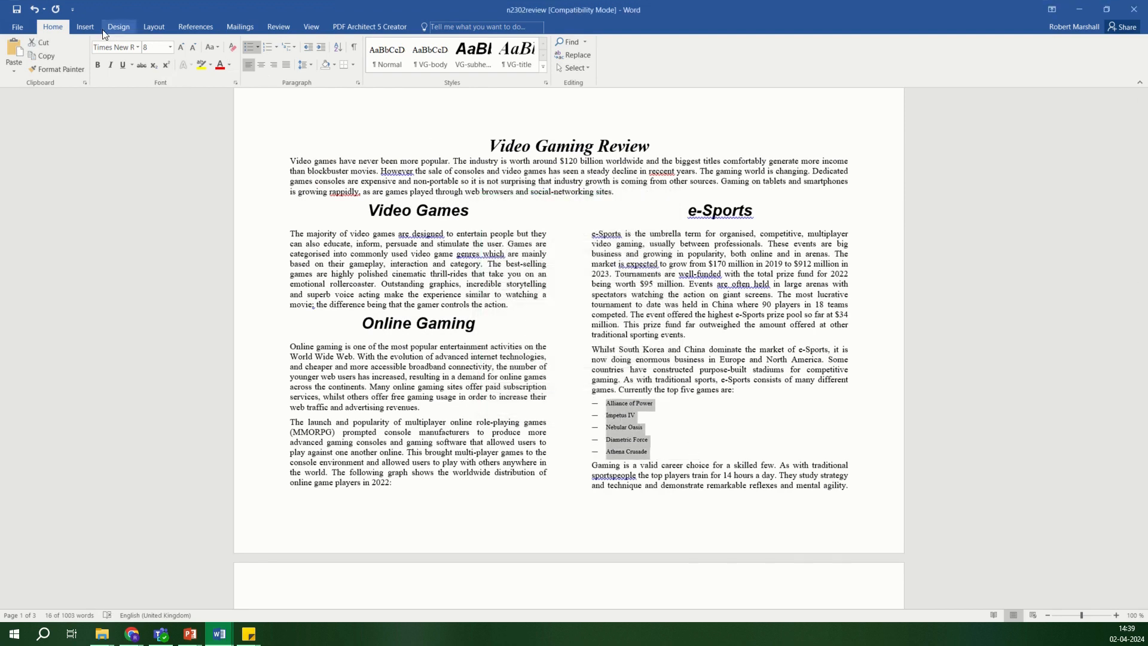
click(153, 27)
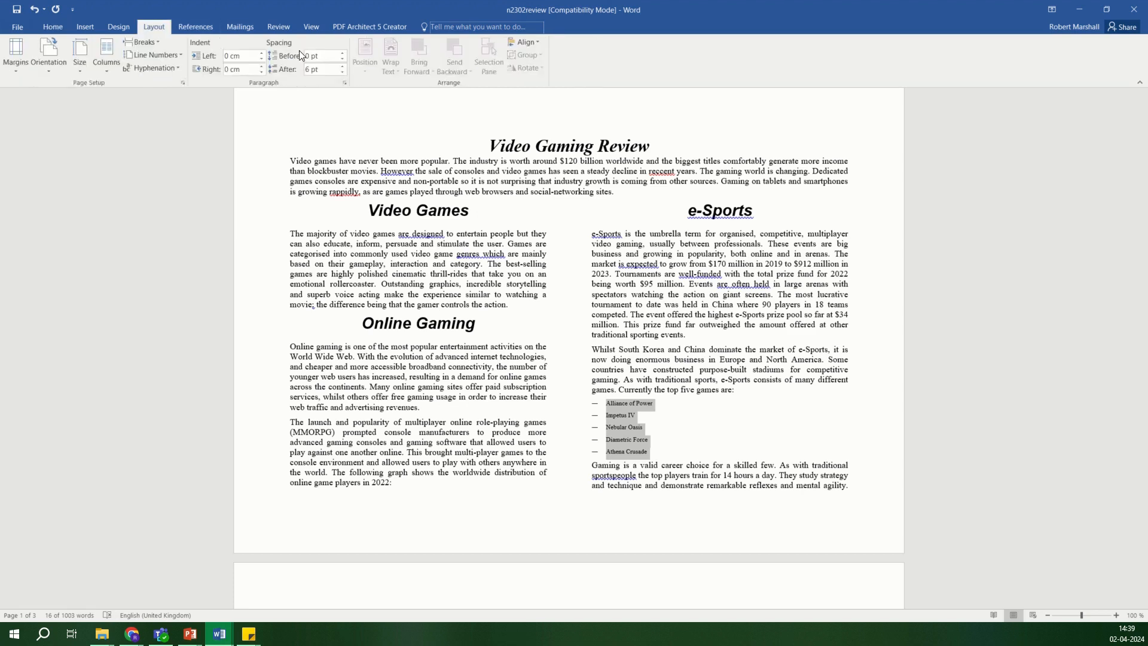
click(261, 53)
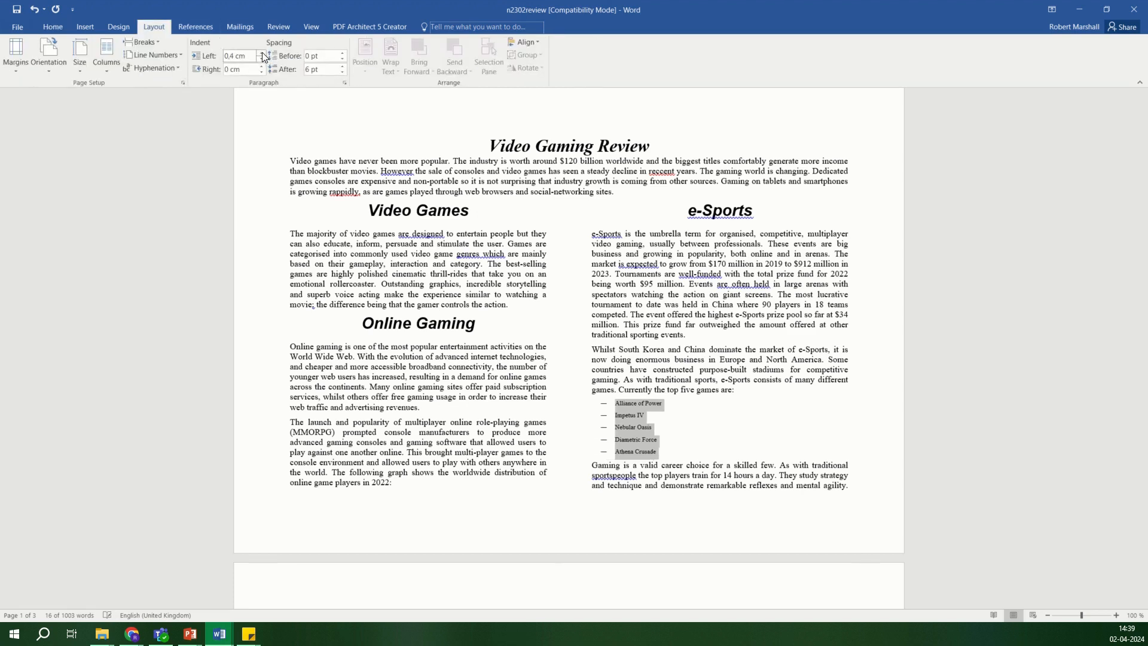
click(262, 52)
click(262, 53)
click(262, 53)
click(262, 52)
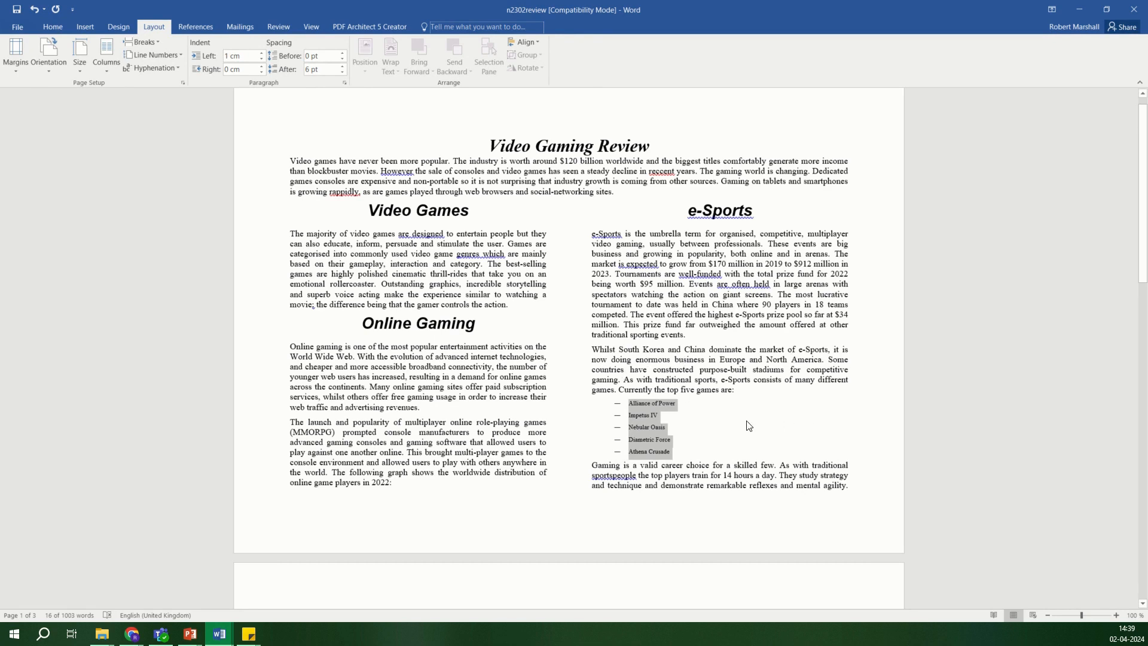
click(692, 425)
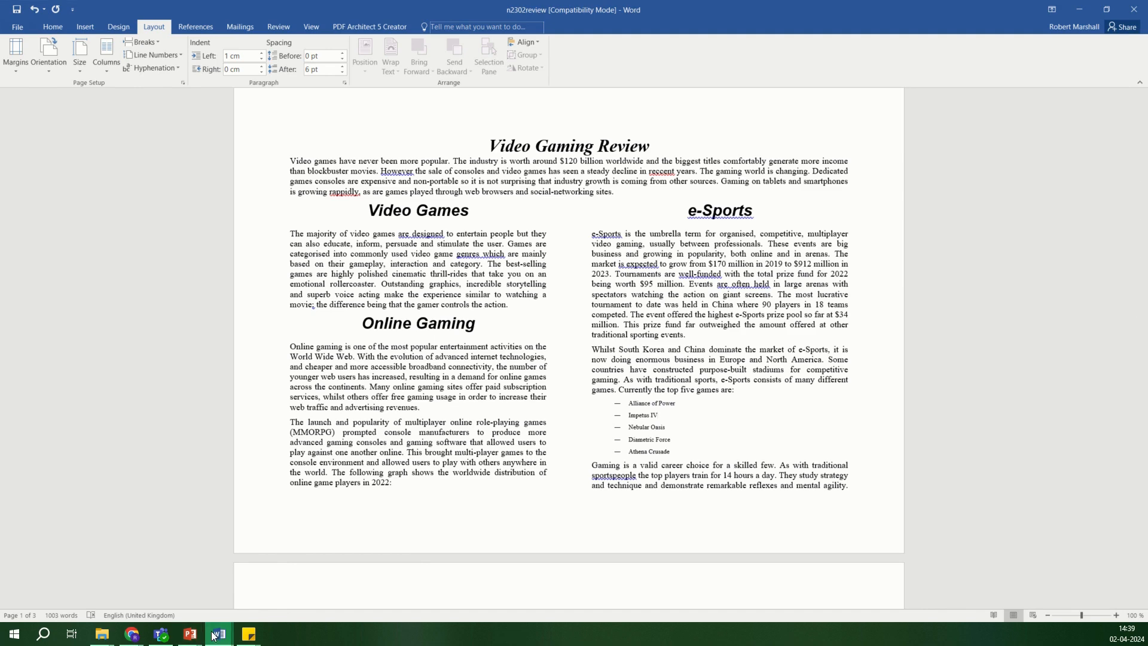
Switch to the revision checklist and review its Tables, Images and Charts topics, highlighting each in the list
mouse_move(213, 635)
click(169, 596)
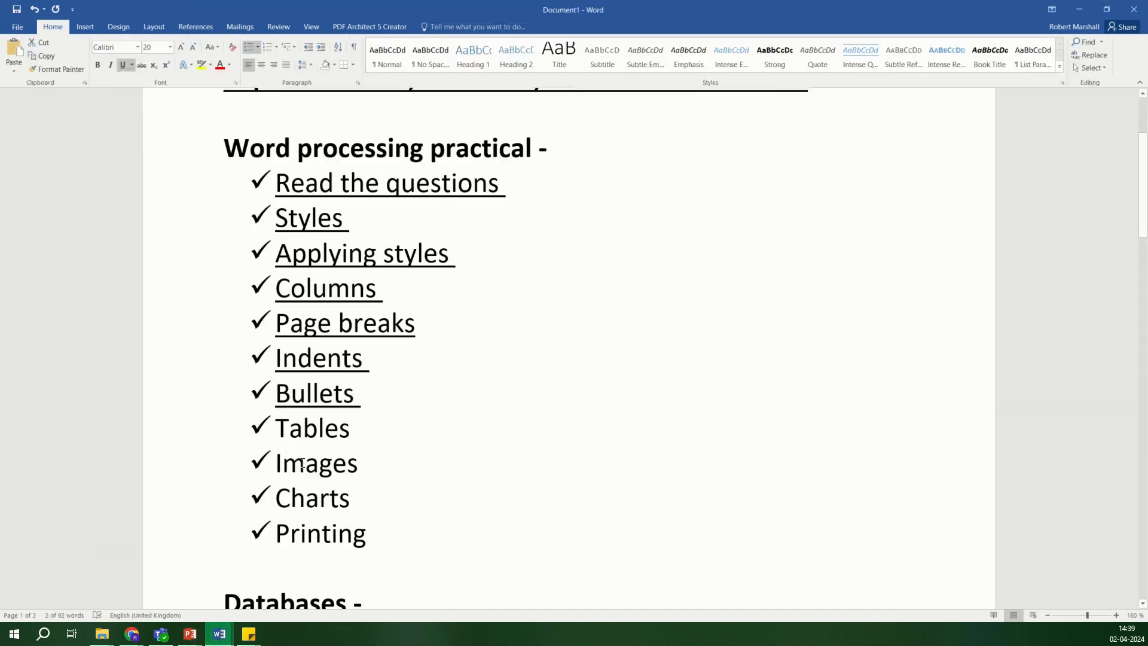
click(391, 451)
scroll(407, 455, down, 1)
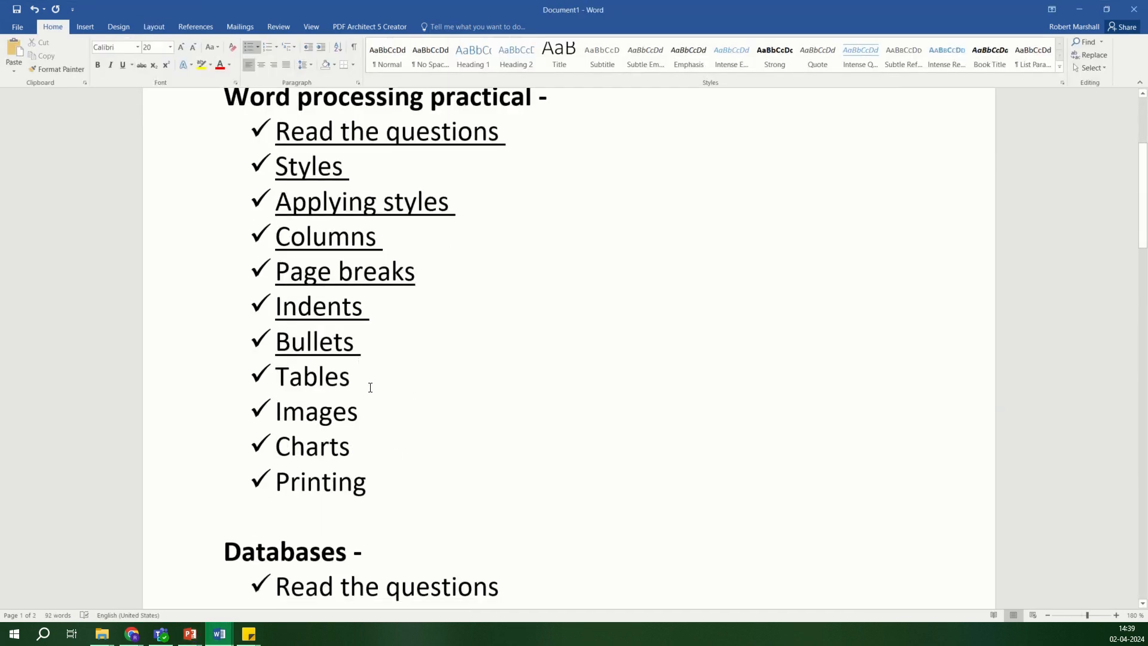
drag(370, 387, 279, 376)
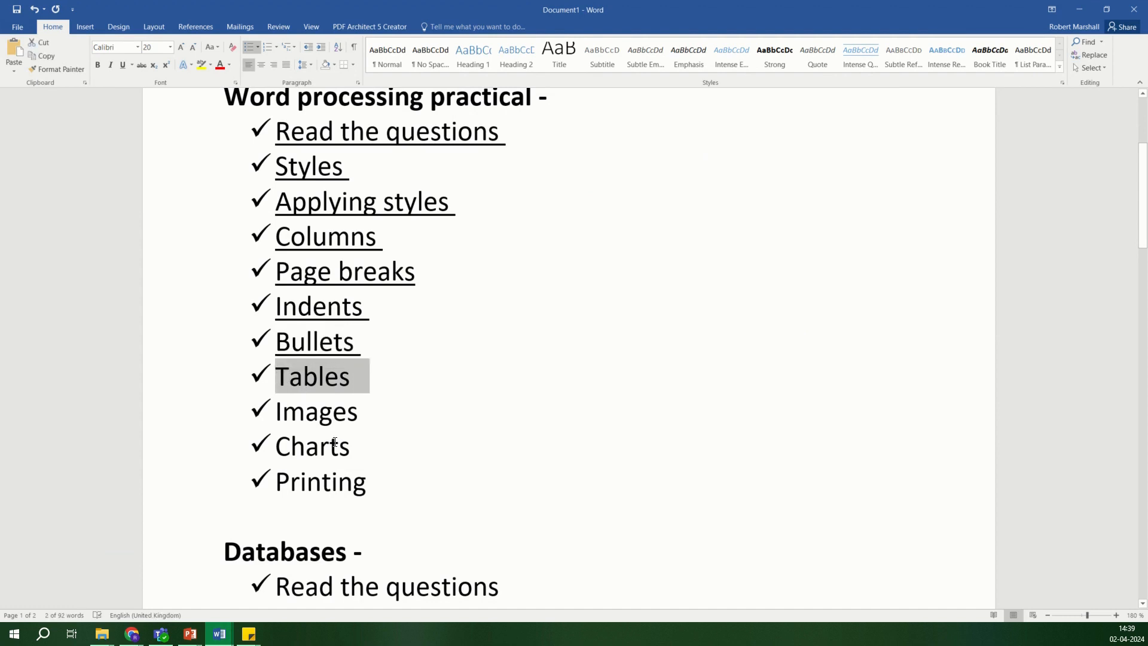
click(362, 372)
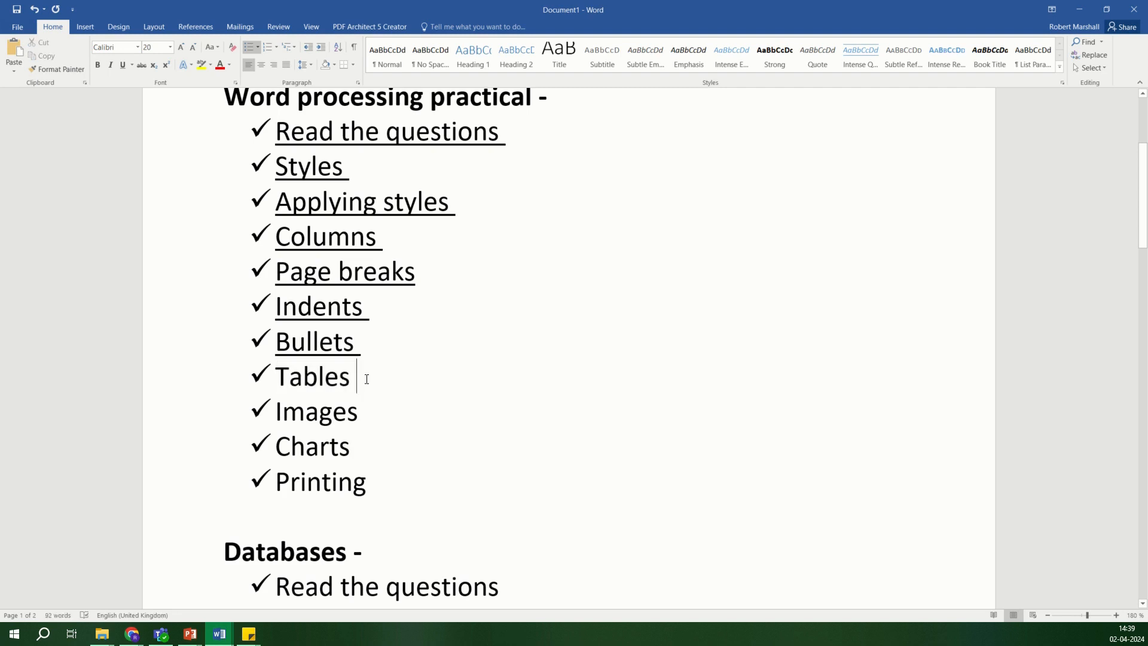
drag(352, 378, 279, 381)
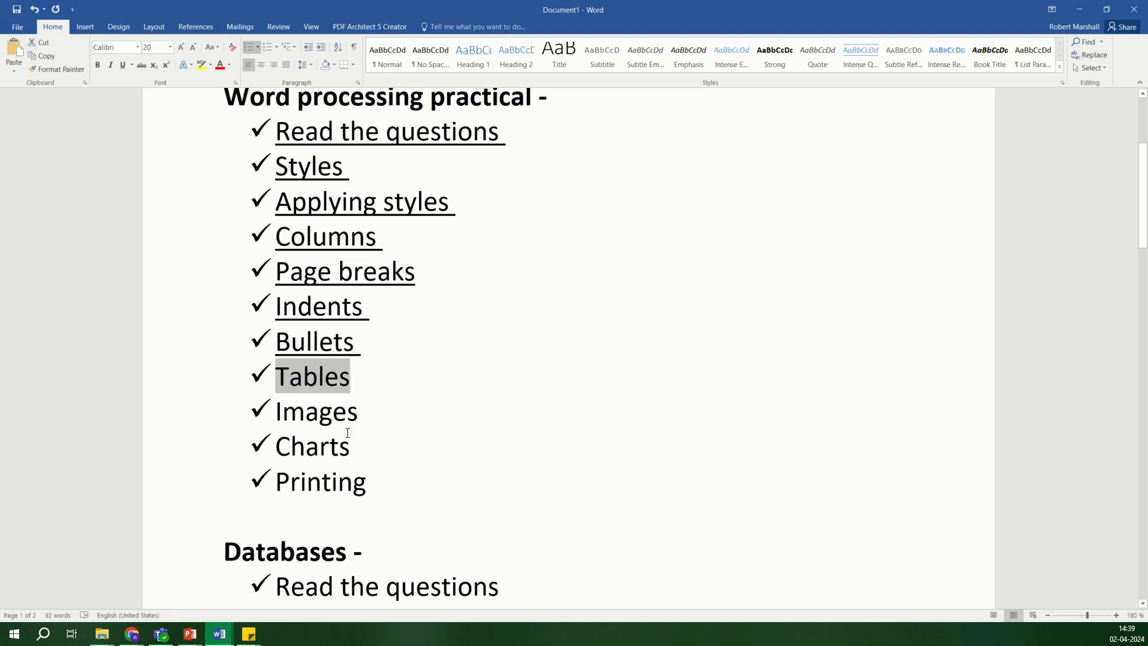
drag(353, 449, 276, 449)
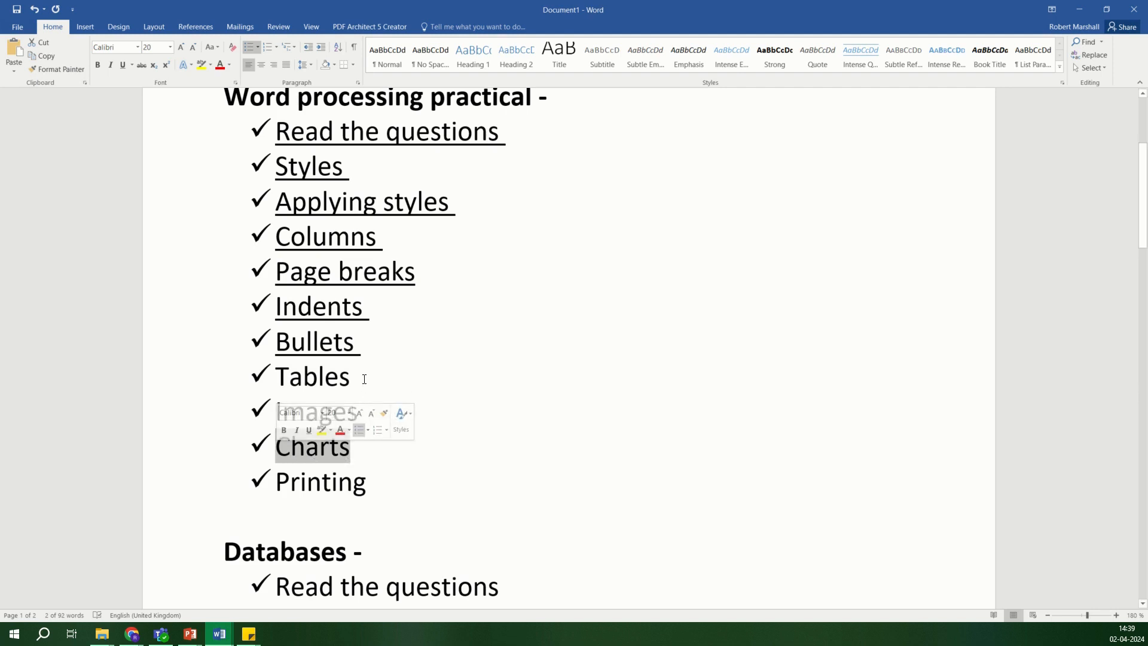
drag(363, 377, 277, 380)
drag(368, 450, 280, 452)
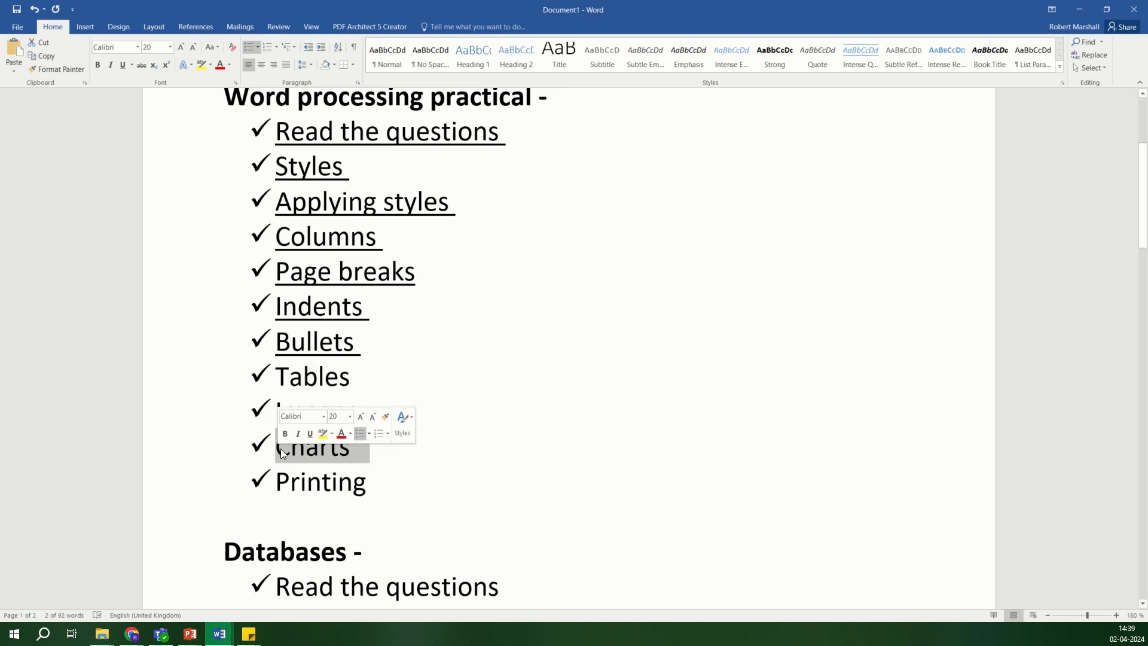
click(357, 376)
drag(339, 373, 290, 377)
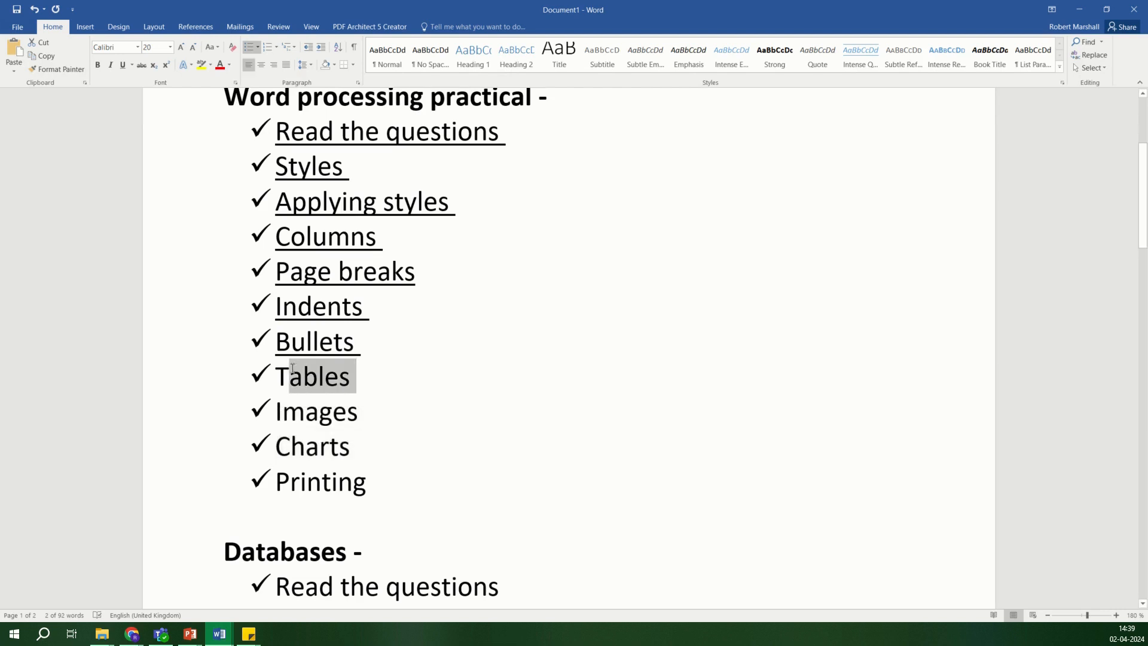
drag(359, 445, 274, 445)
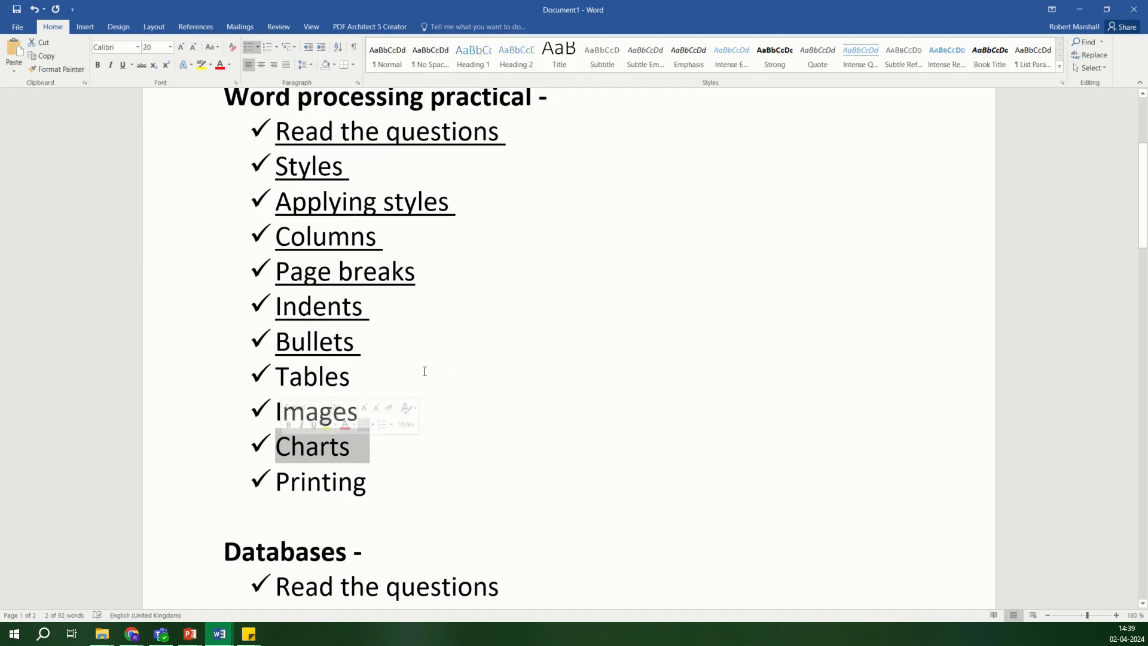
click(505, 416)
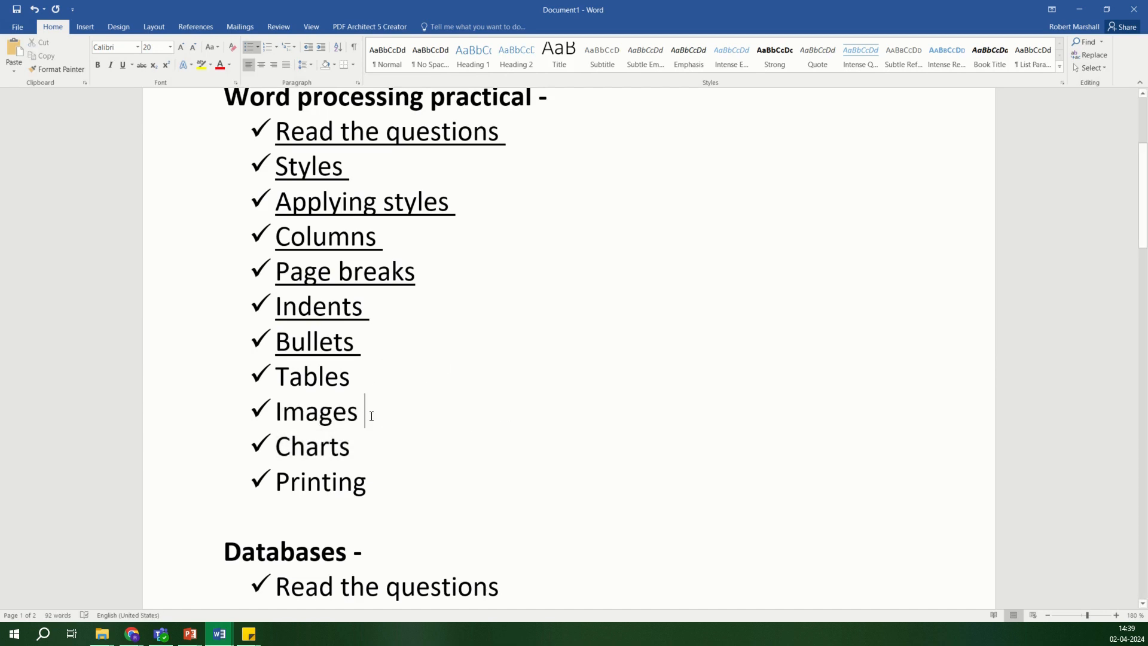
drag(371, 416, 274, 412)
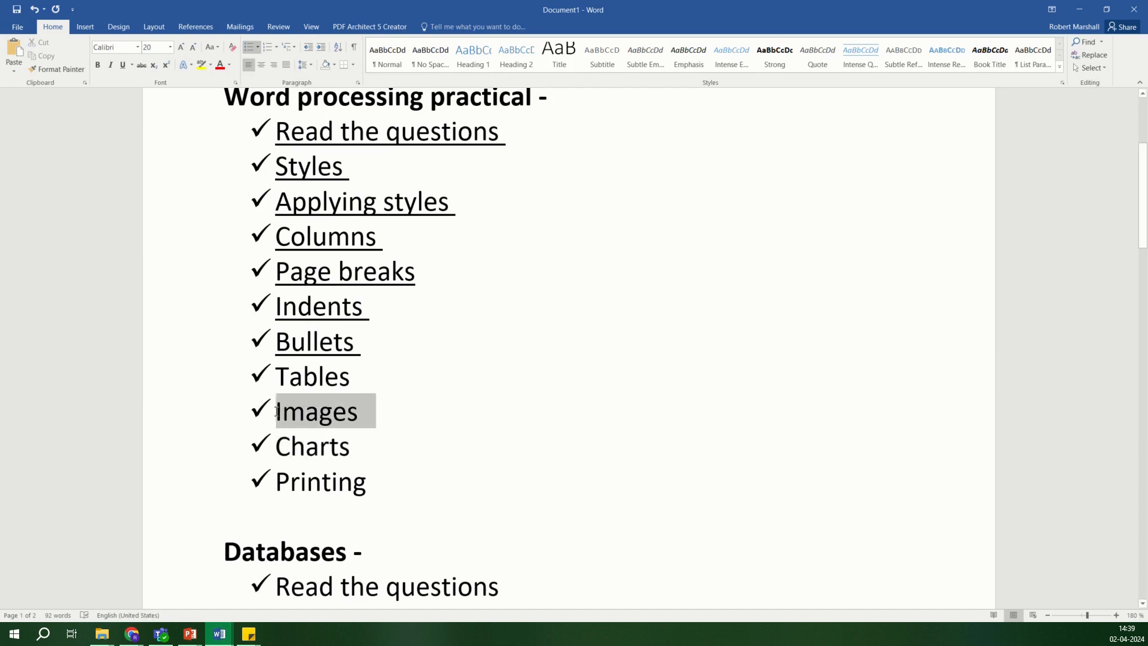
Switch back to the n2302review document and insert the m23bat picture from the Cricket website folder at the start of the e-Sports text
click(1081, 9)
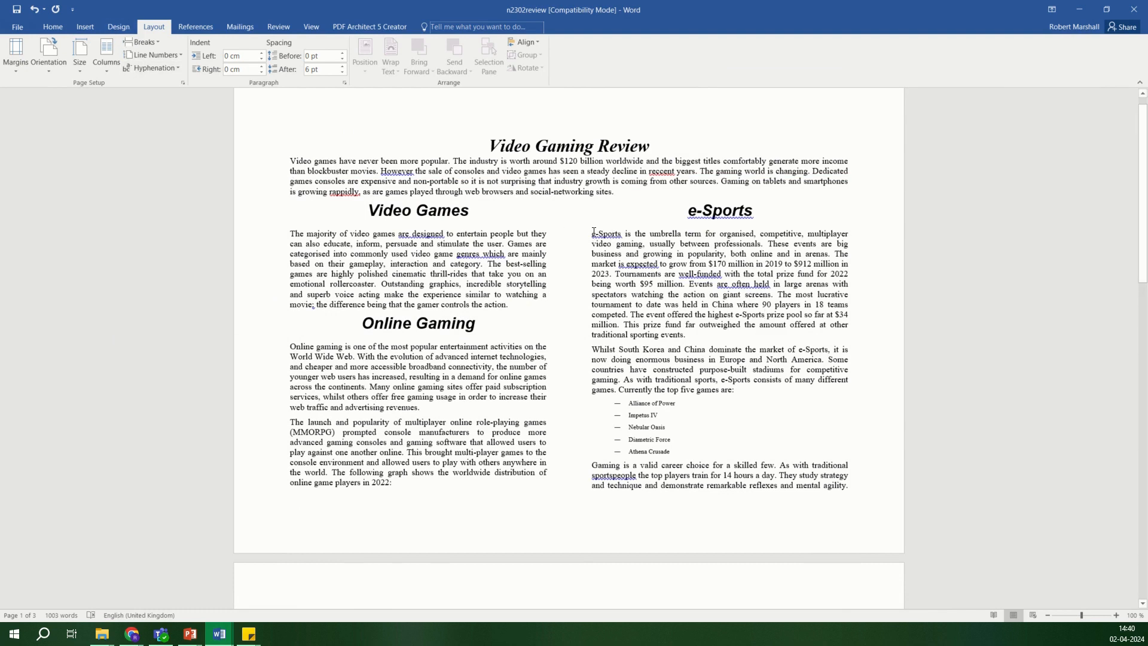
click(95, 27)
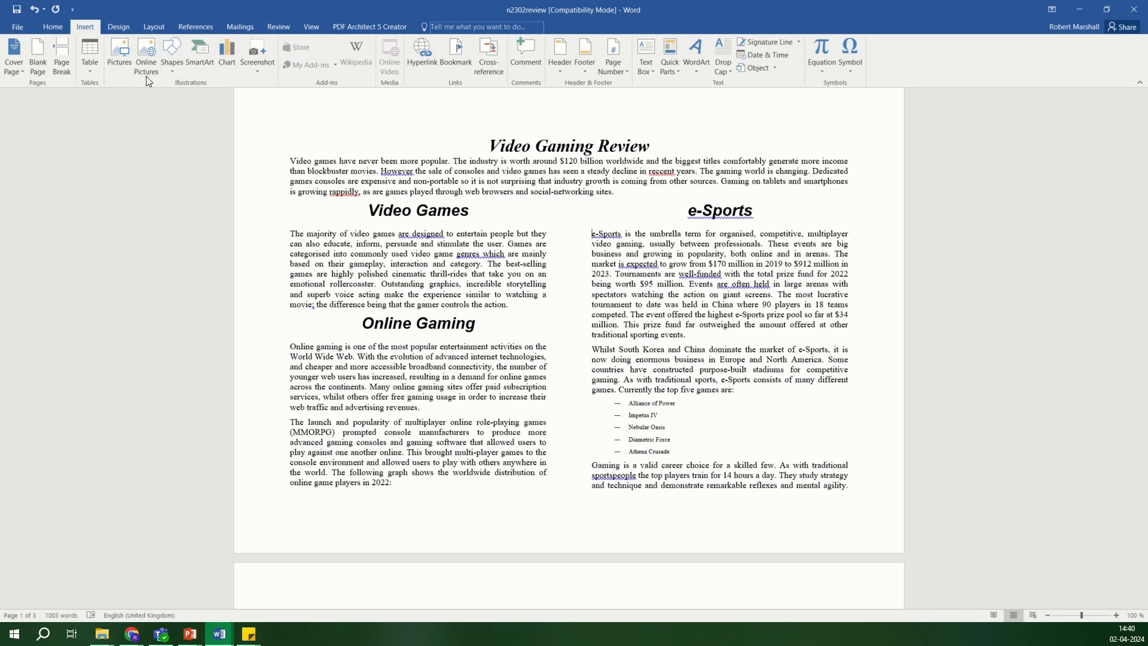
click(120, 49)
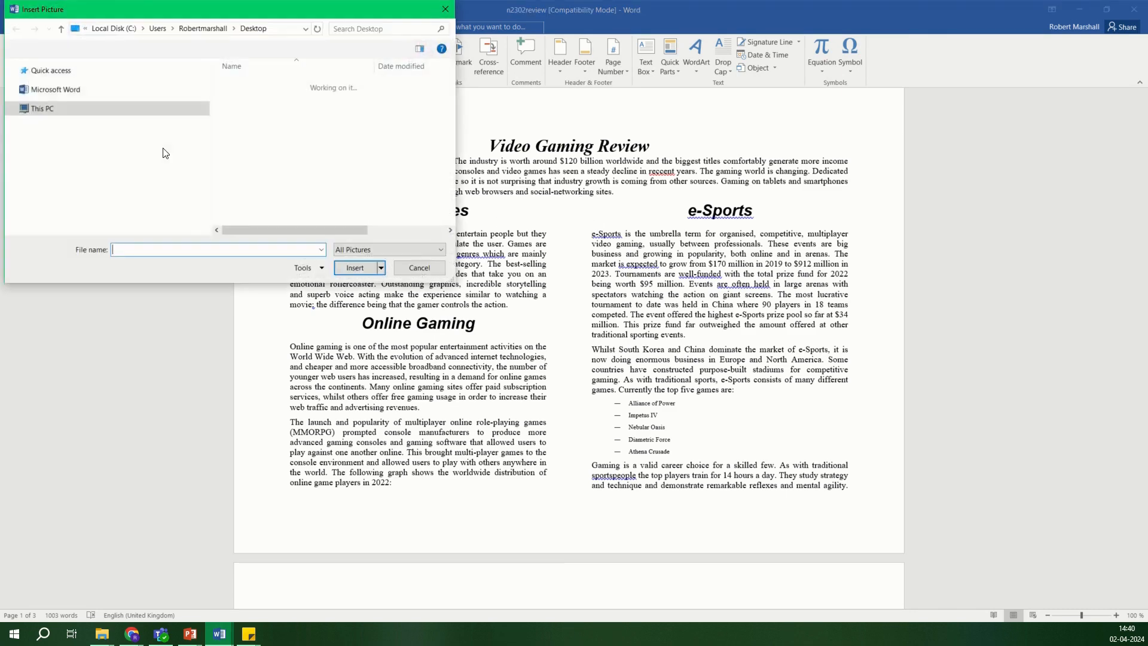
double_click(268, 98)
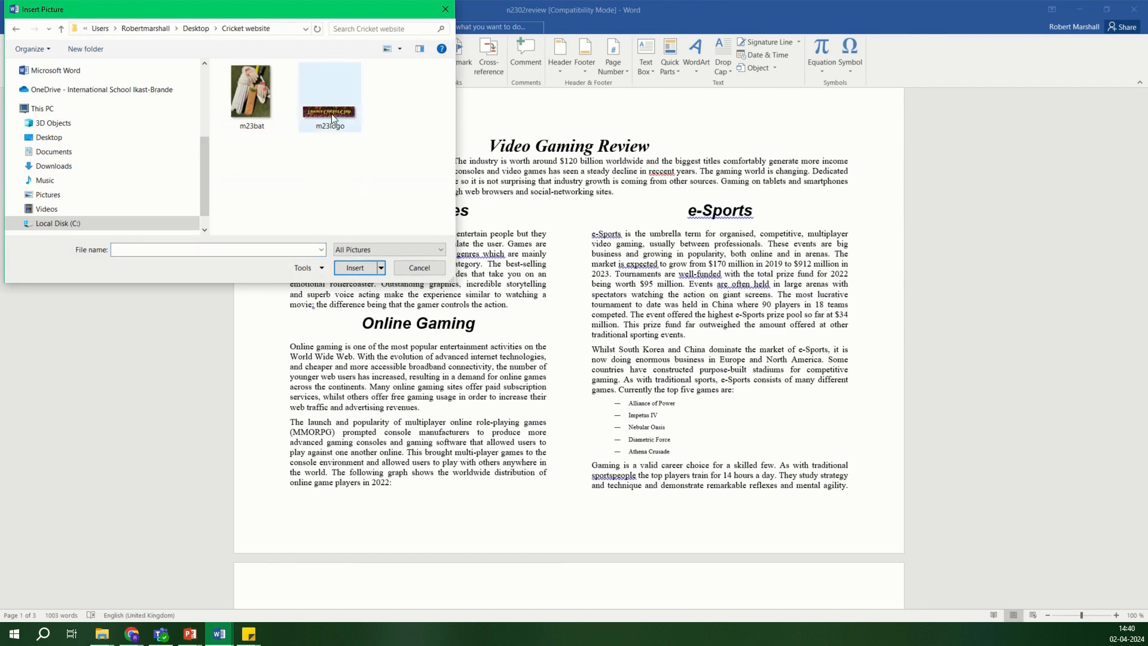
click(253, 94)
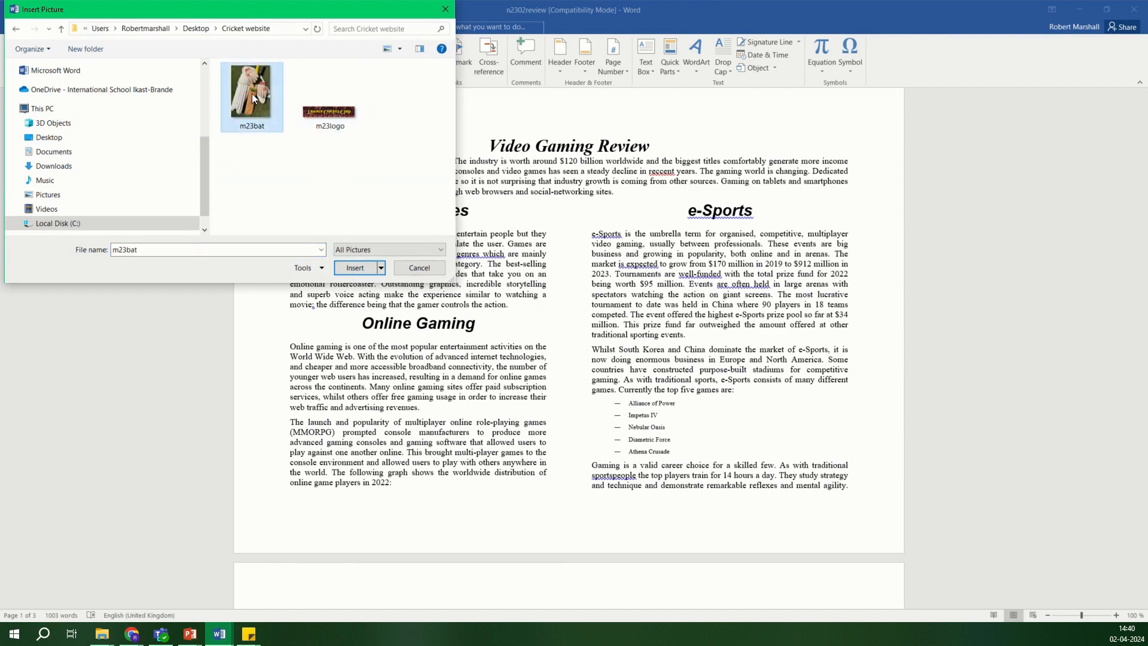
click(355, 266)
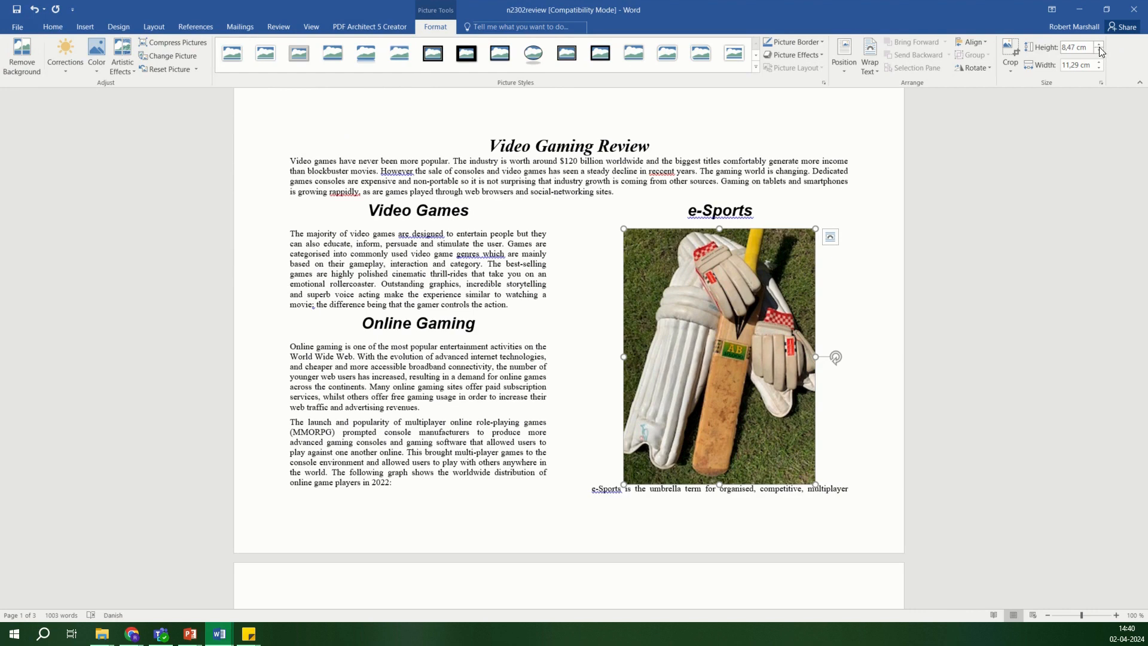
Check the size settings of the cricket picture with its aspect ratio locked, and set its height to 5 cm
drag(1098, 49, 1097, 55)
click(1100, 82)
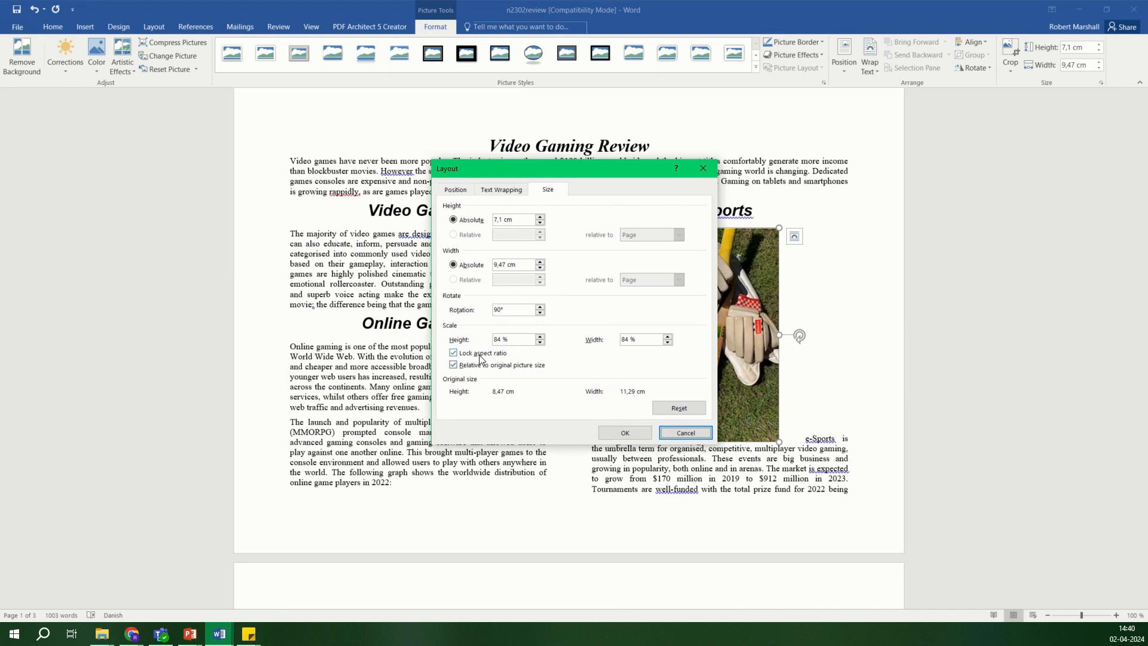
click(623, 433)
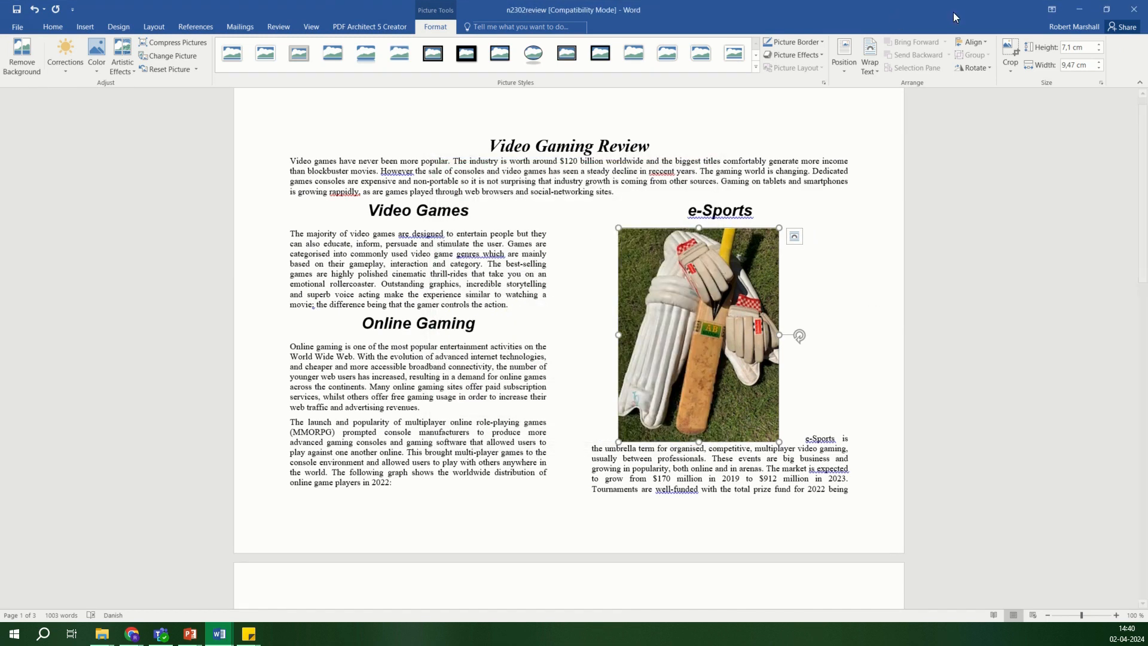
drag(1089, 48, 1051, 47)
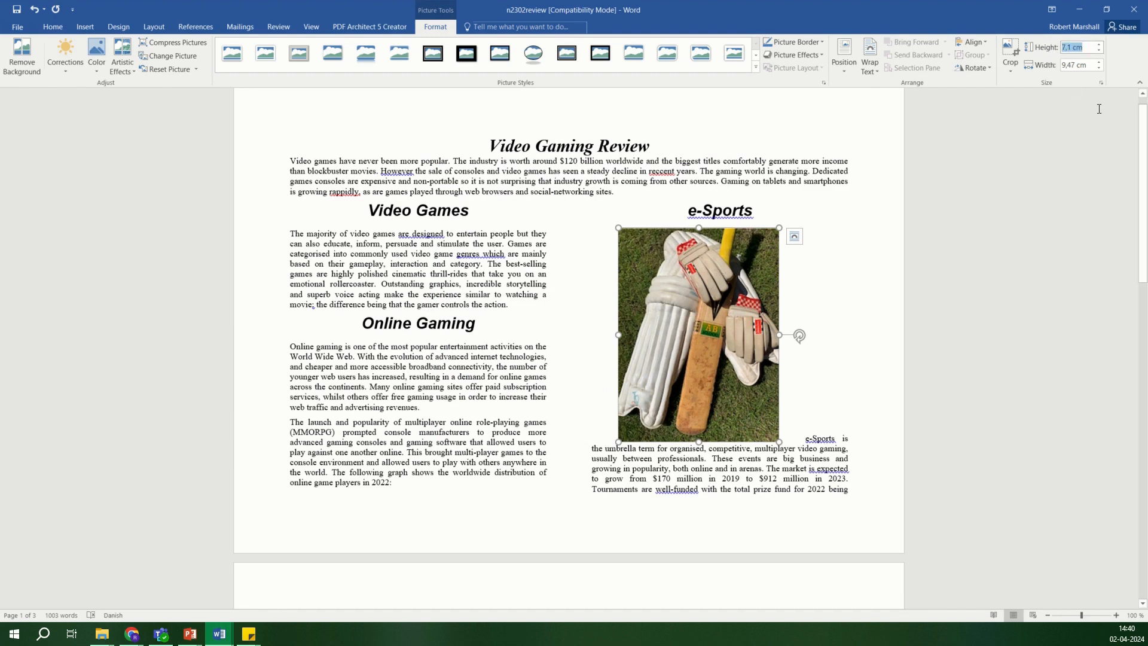
text(5)
key(Return)
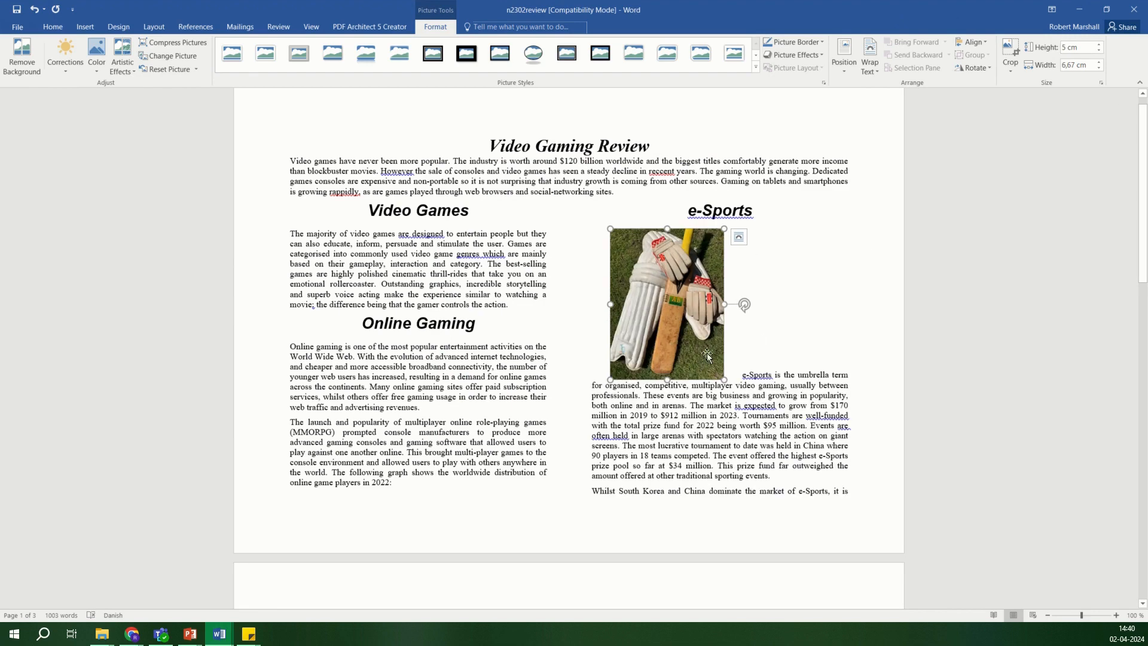
Wrap the e-Sports text around the cricket picture and shrink it to about 2.83 by 3.77 cm at the column's right edge
scroll(707, 355, down, 5)
drag(1143, 245, 1117, 166)
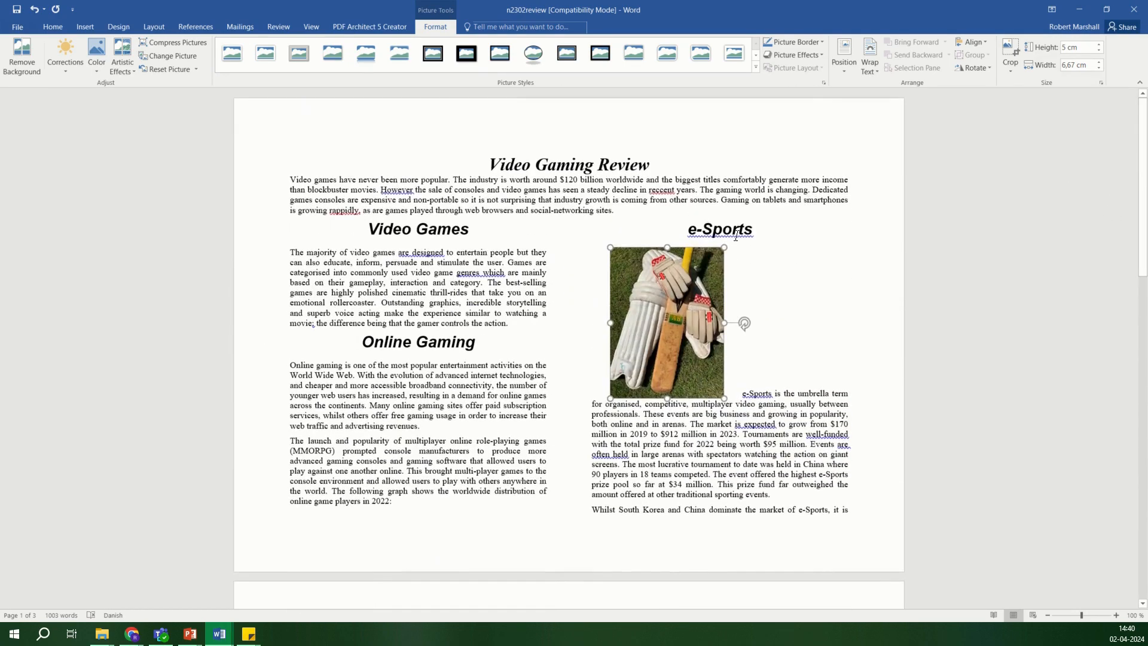
click(869, 60)
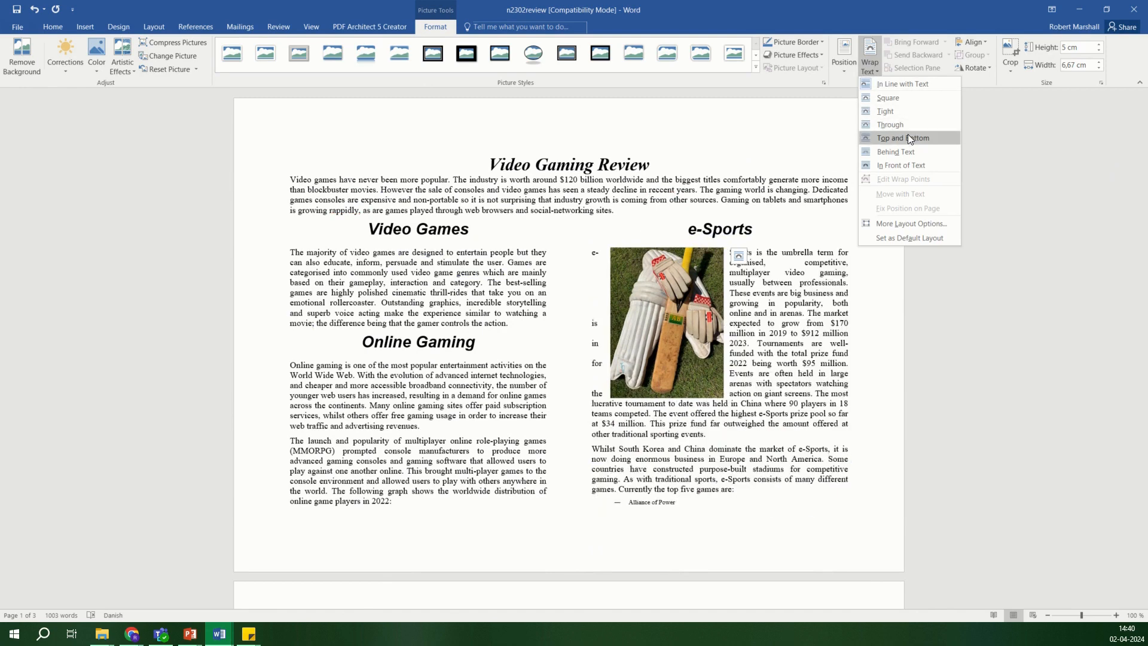
click(915, 104)
drag(662, 304, 784, 305)
drag(730, 397, 838, 304)
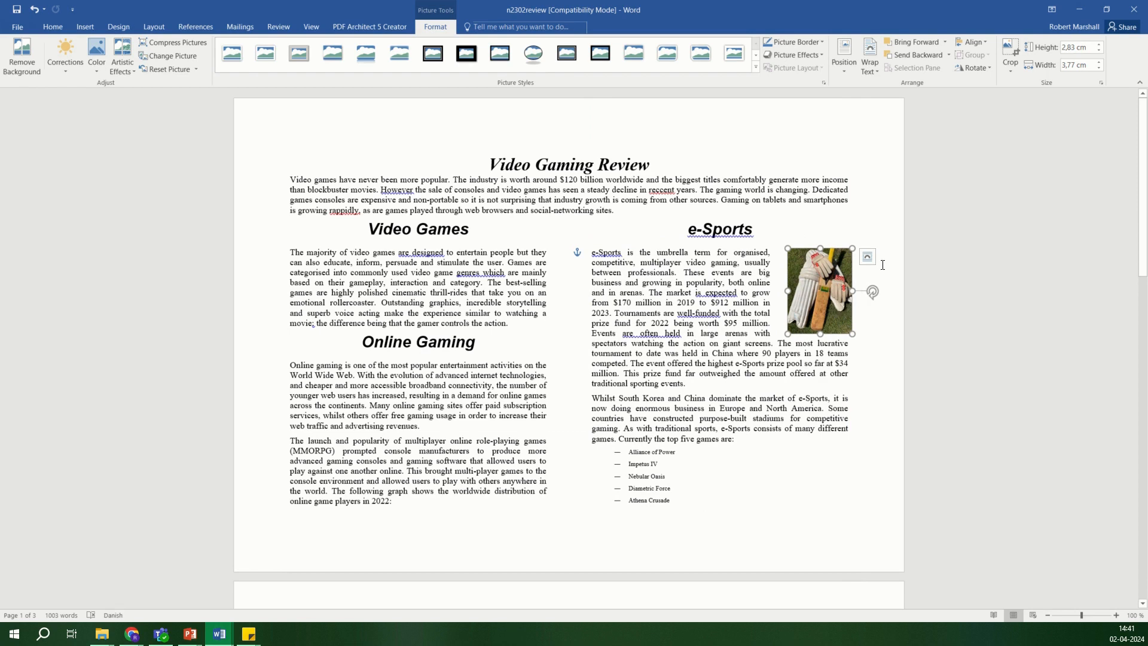
Add a thin black border around the cricket picture and deselect it
click(813, 55)
click(808, 40)
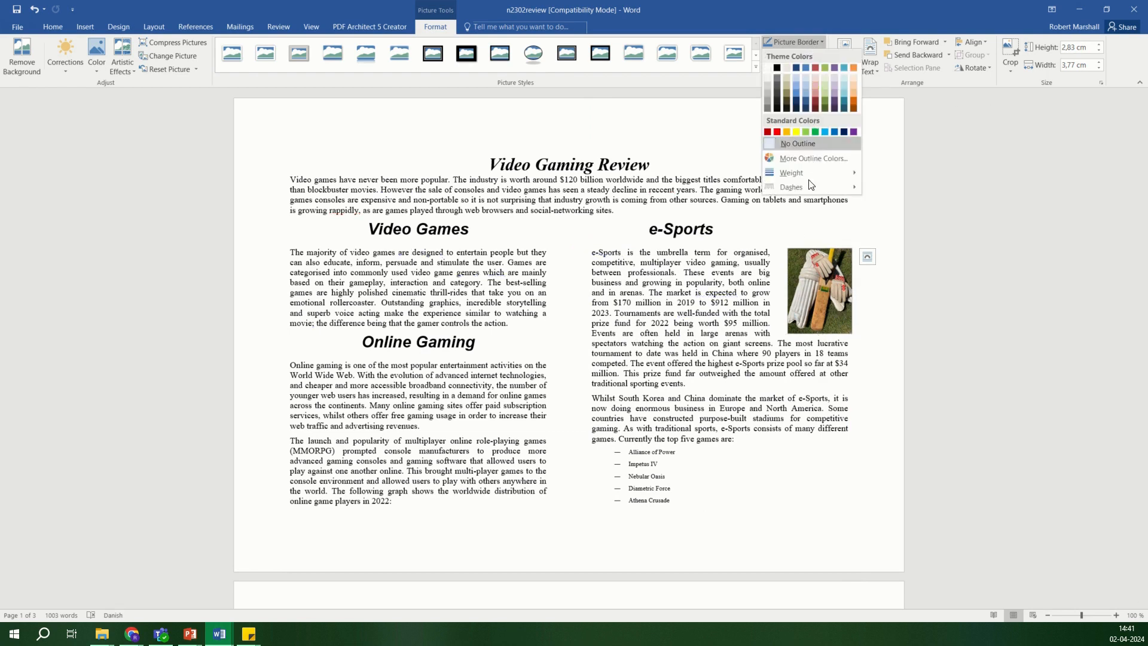
mouse_move(810, 172)
click(912, 207)
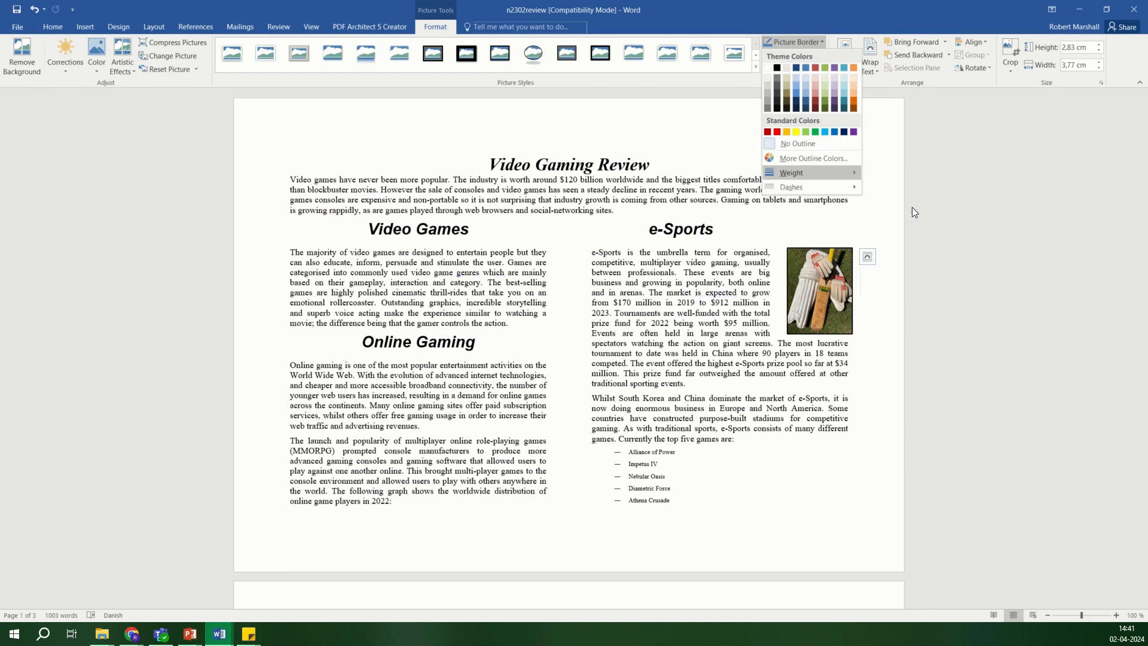
click(859, 366)
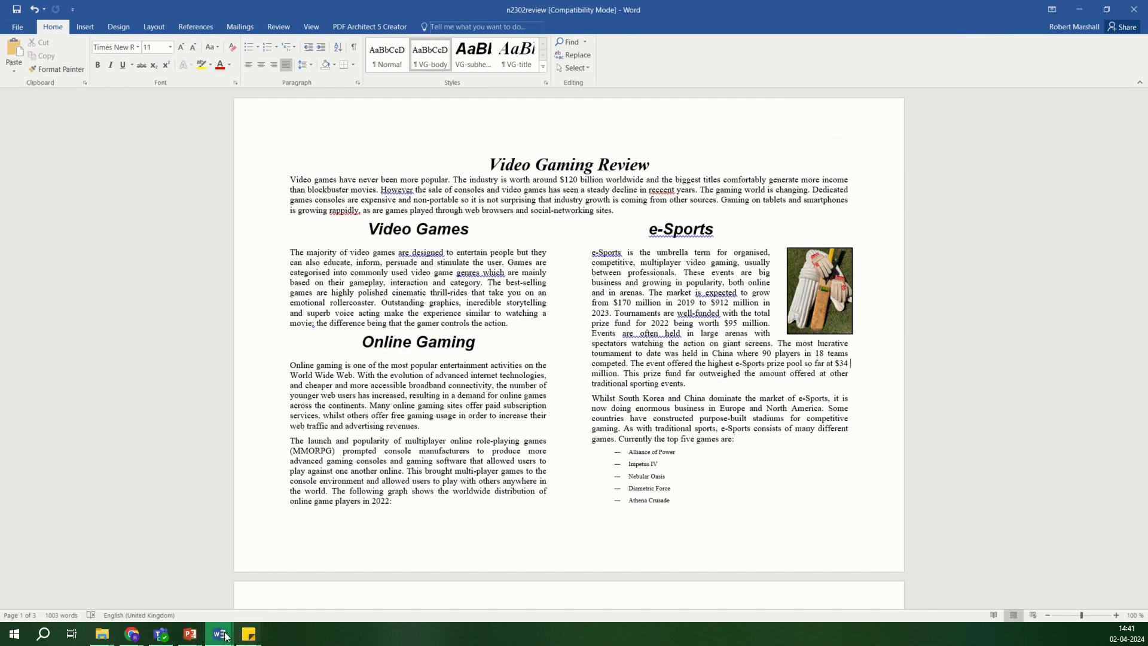
Switch to the revision checklist and underline the Images topic under Word processing practical
mouse_move(219, 634)
click(154, 574)
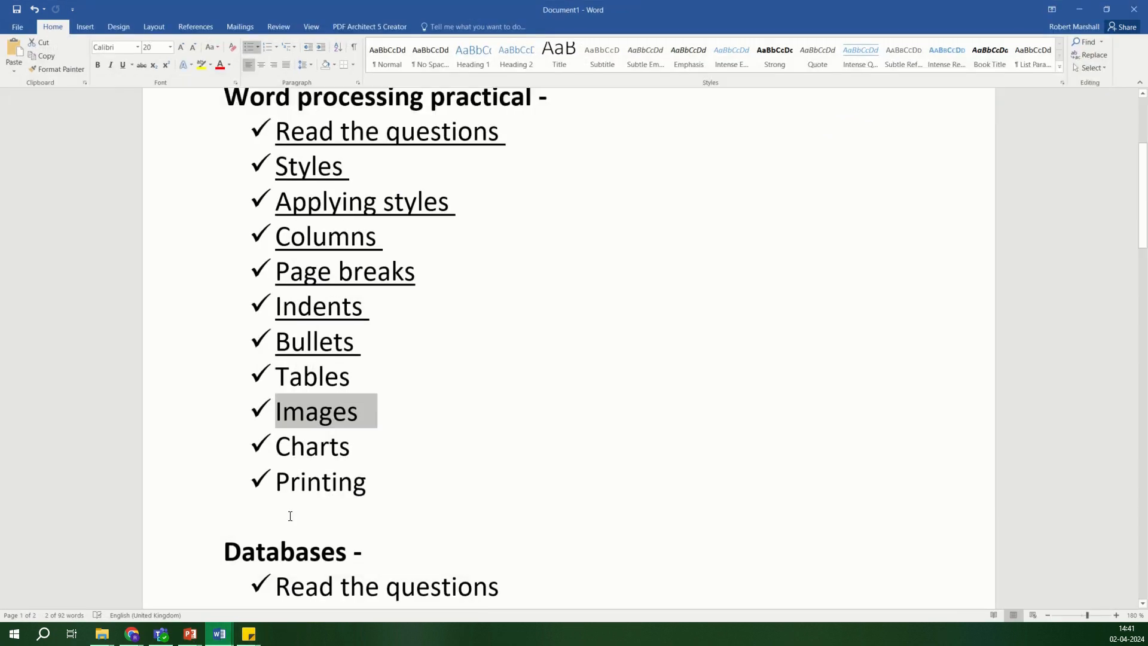
click(379, 455)
drag(371, 413, 276, 413)
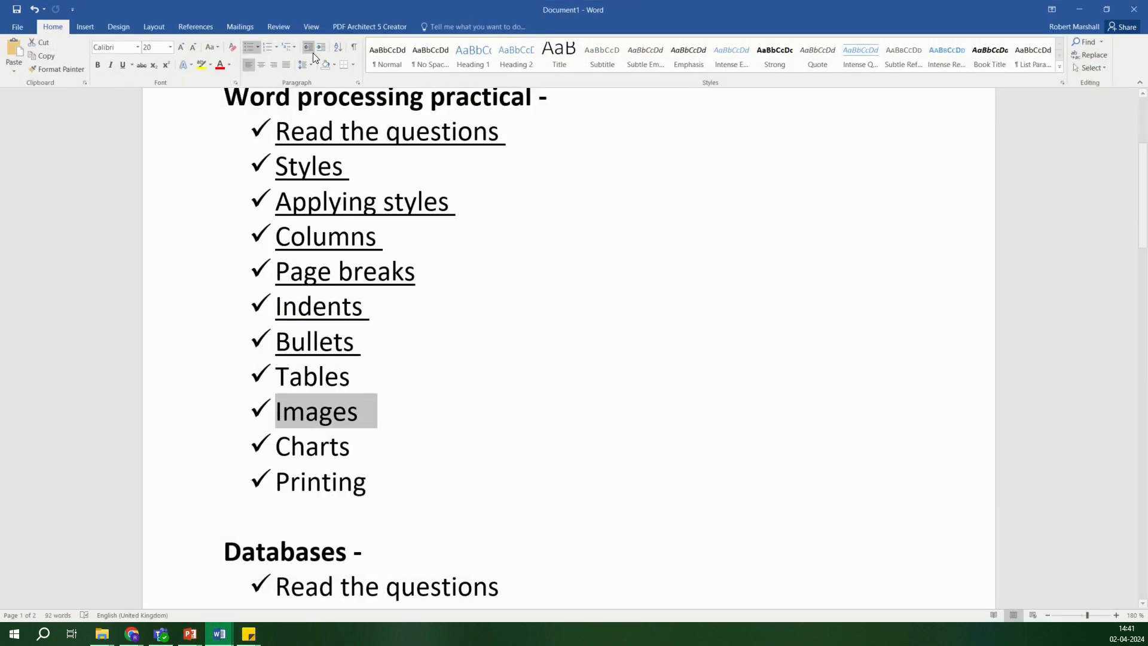
click(124, 65)
click(374, 478)
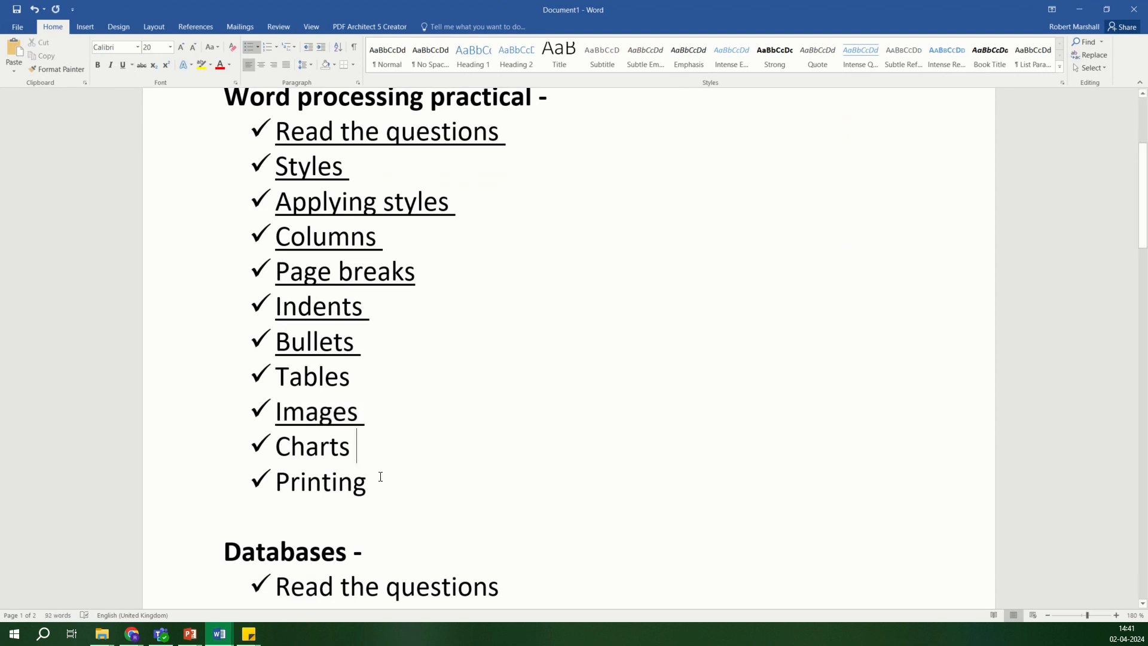
Go over the Tables and Charts topics in the checklist and underline the Printing topic
drag(274, 371, 369, 378)
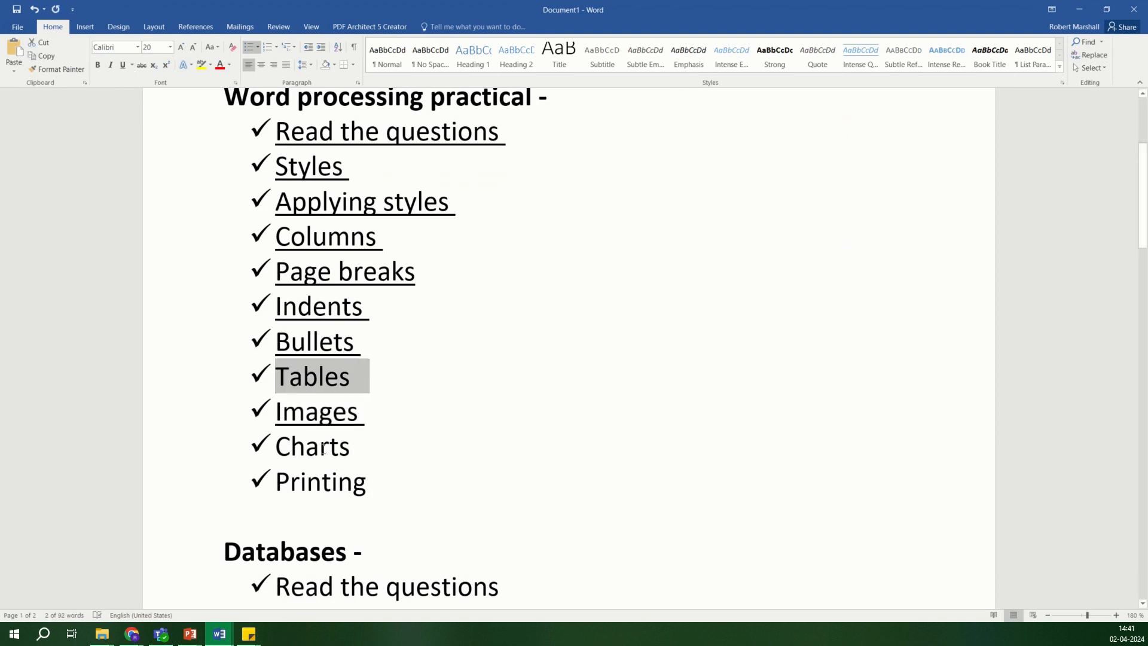
drag(370, 445, 284, 446)
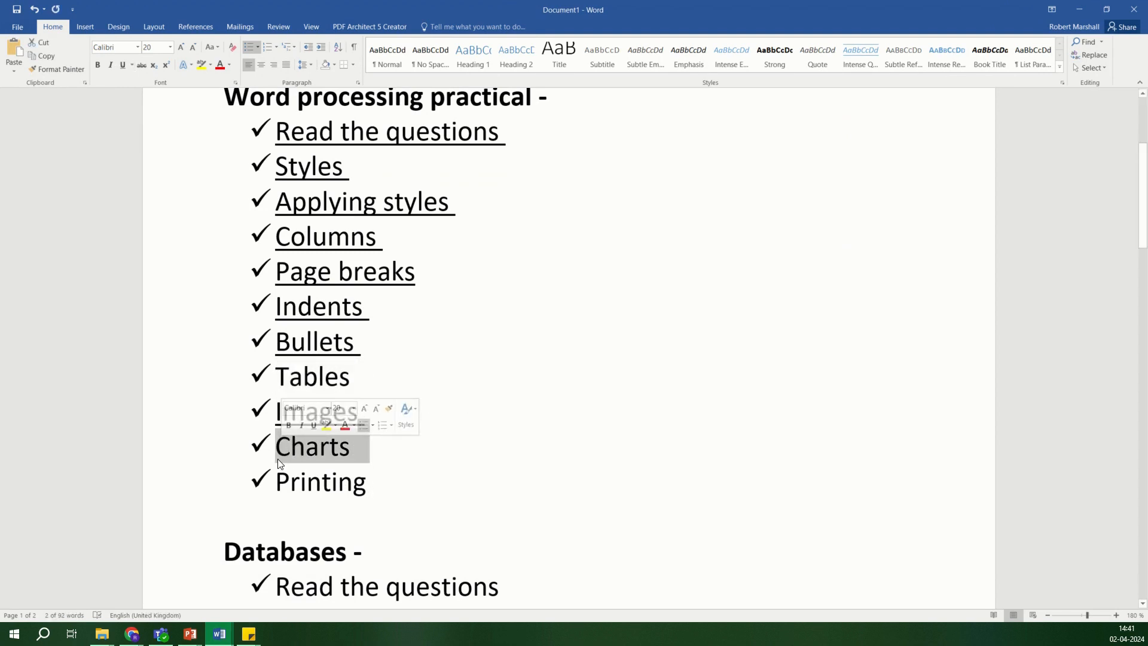
scroll(369, 343, up, 2)
scroll(362, 378, down, 2)
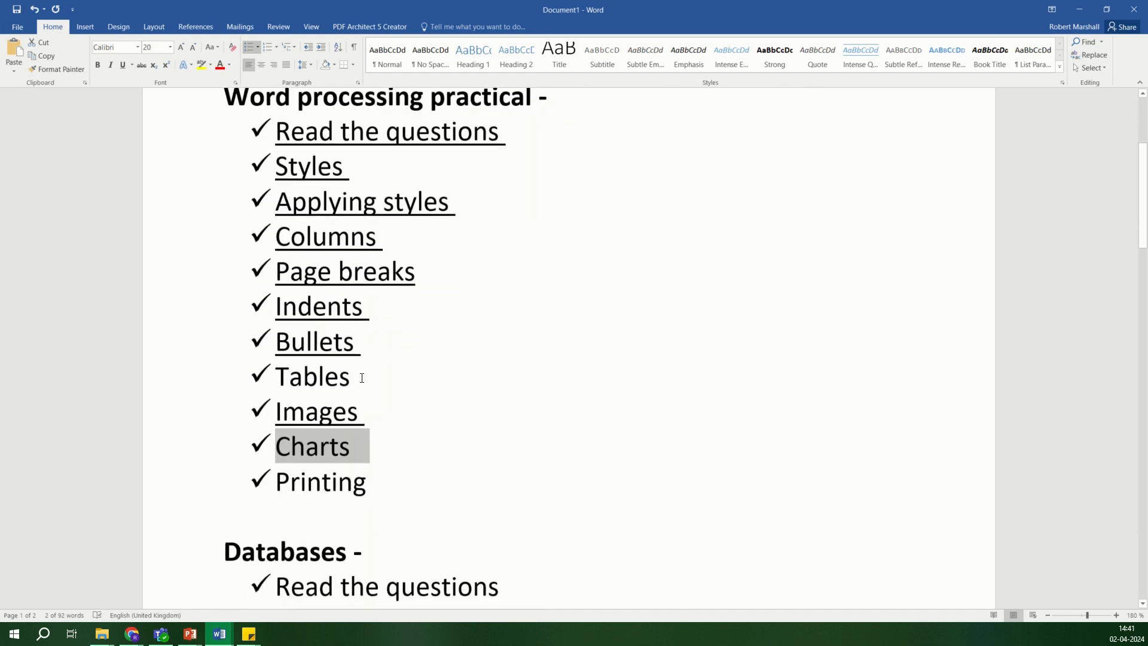
click(392, 452)
drag(385, 481, 276, 491)
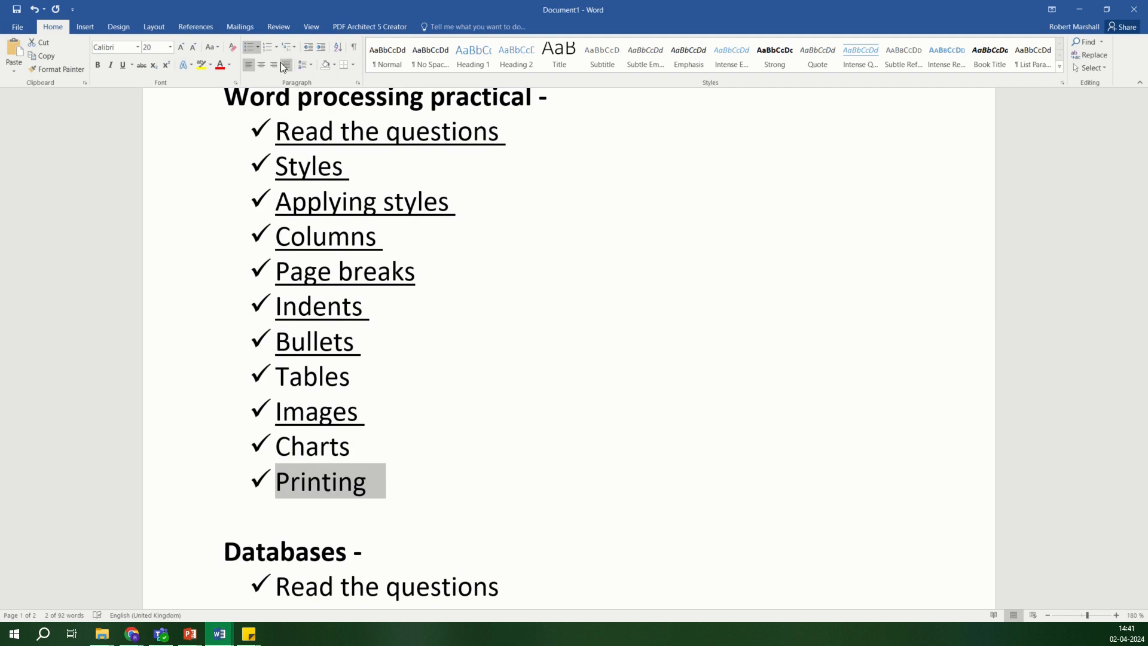
click(122, 65)
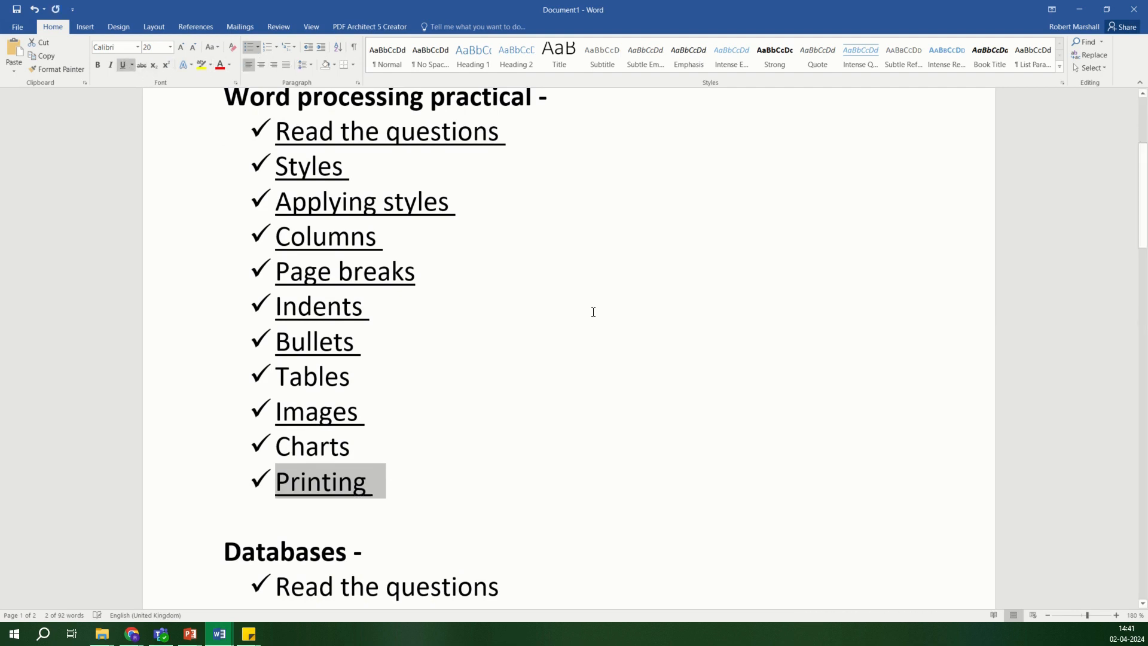
click(591, 312)
Switch back to the n2302review document and examine the first page's layout around the e-Sports heading and the end of the Online Gaming text
click(1085, 7)
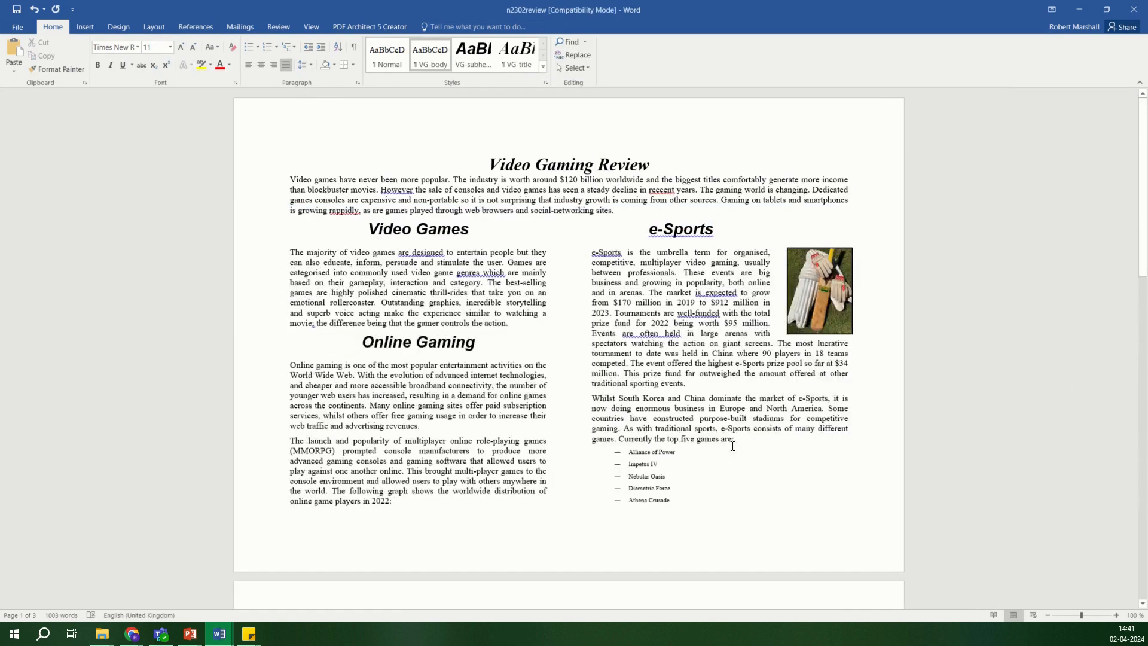
scroll(848, 297, down, 1)
scroll(848, 297, up, 1)
mouse_move(1142, 197)
mouse_down()
mouse_move(1139, 482)
mouse_move(1140, 200)
mouse_up()
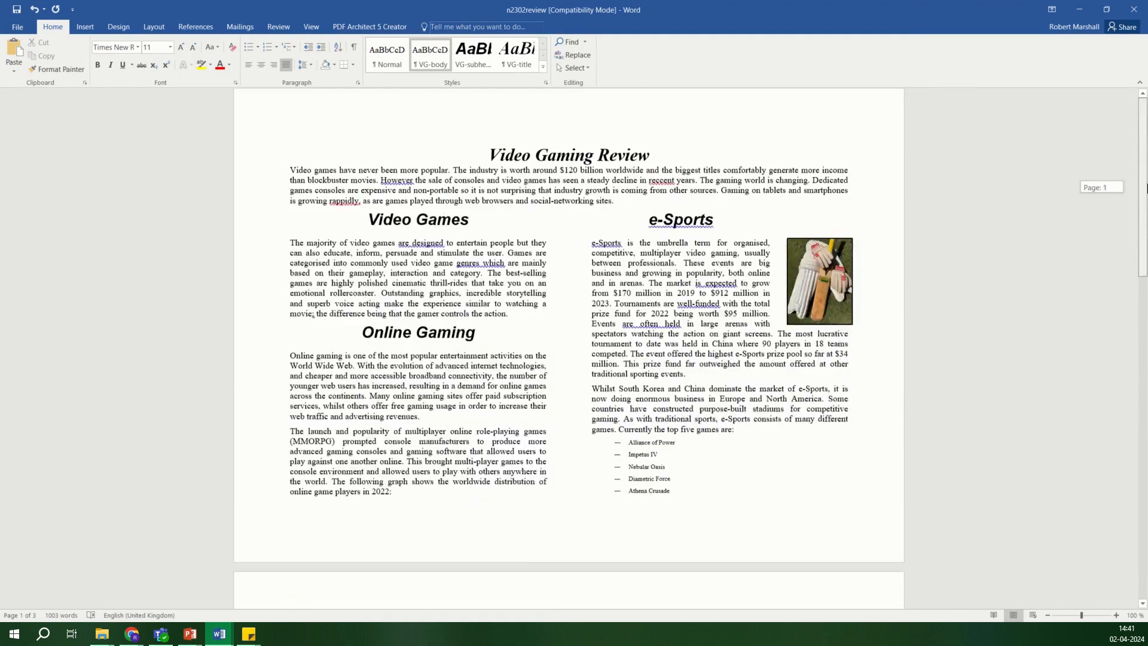
triple_click(716, 229)
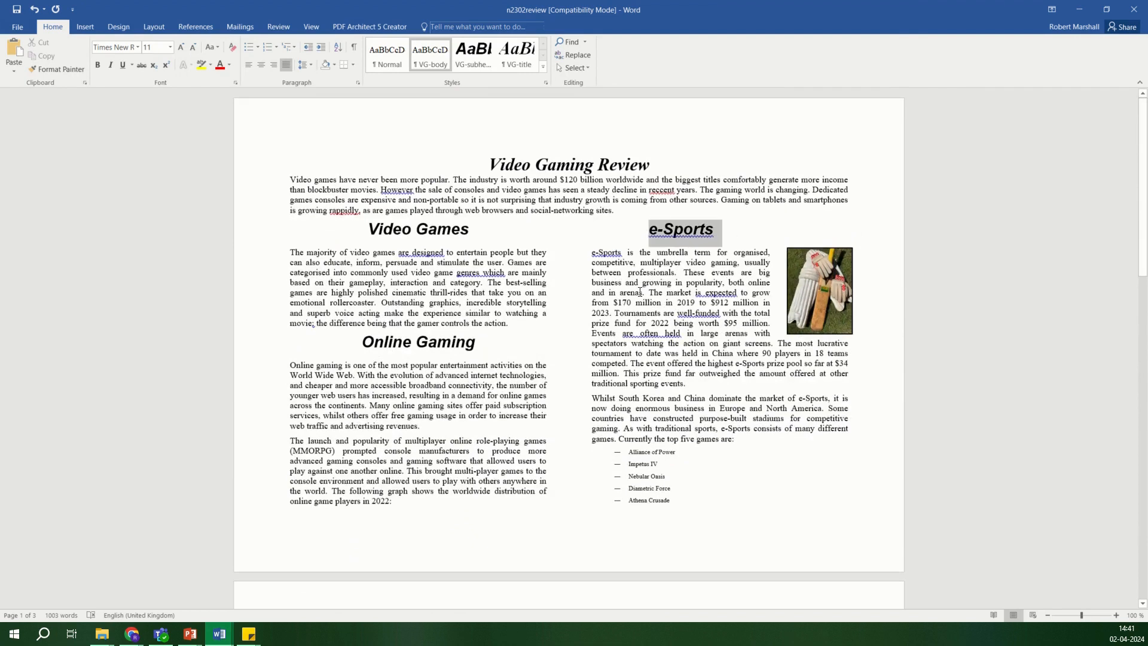
click(402, 504)
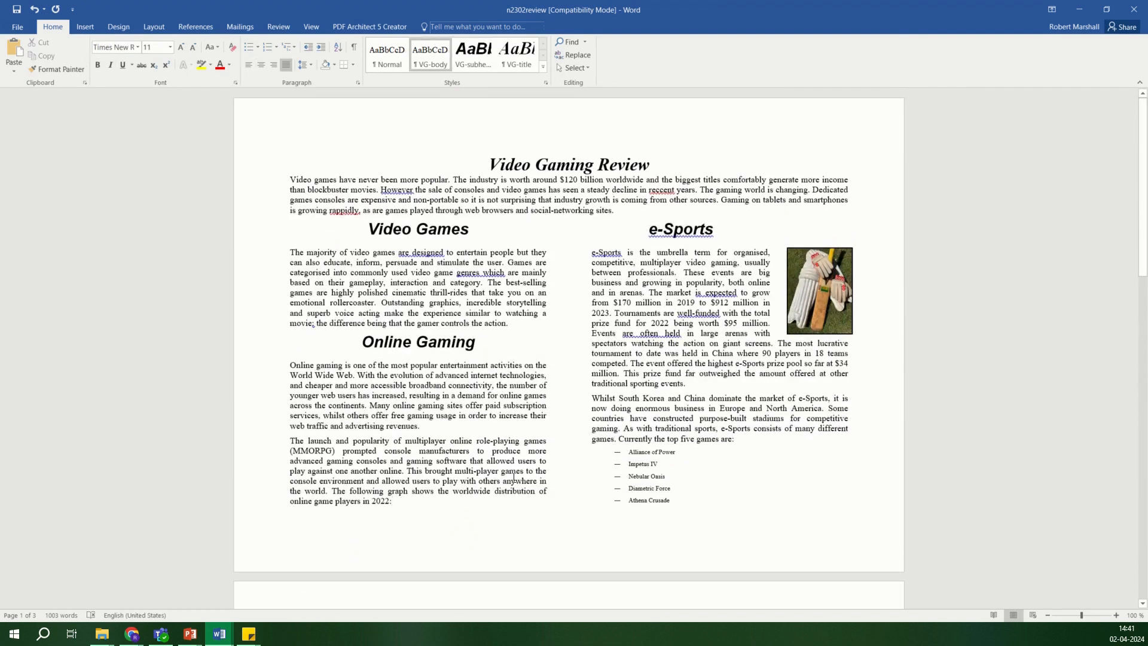
triple_click(713, 227)
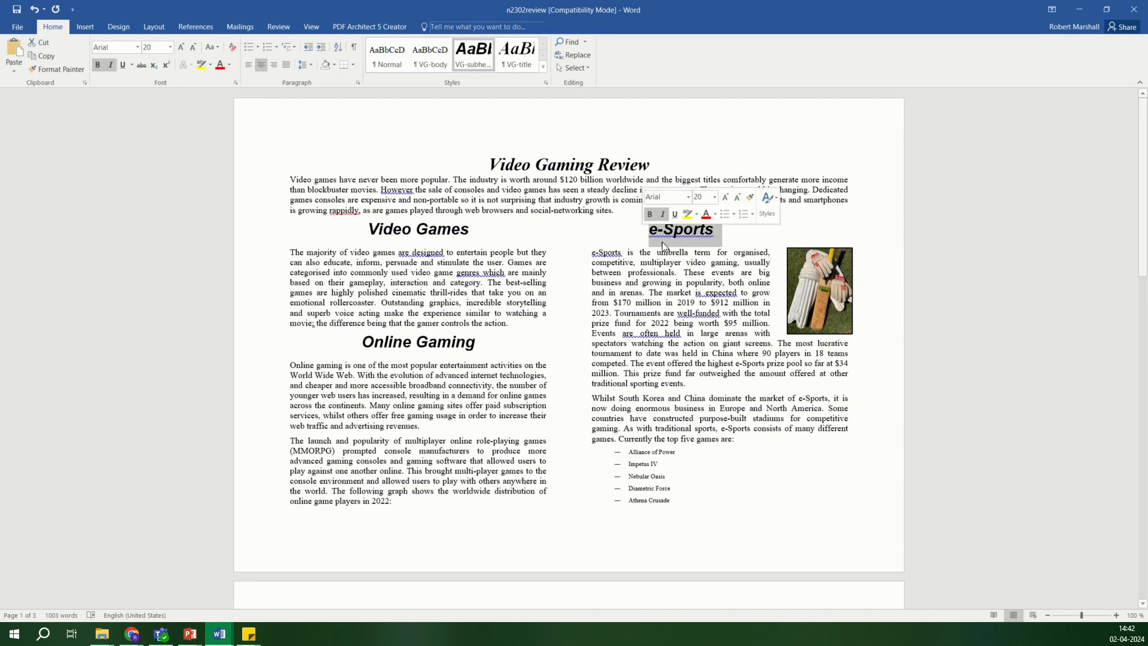
Try adding an empty line after the last sentence of the Online Gaming section, and remove it again
click(403, 503)
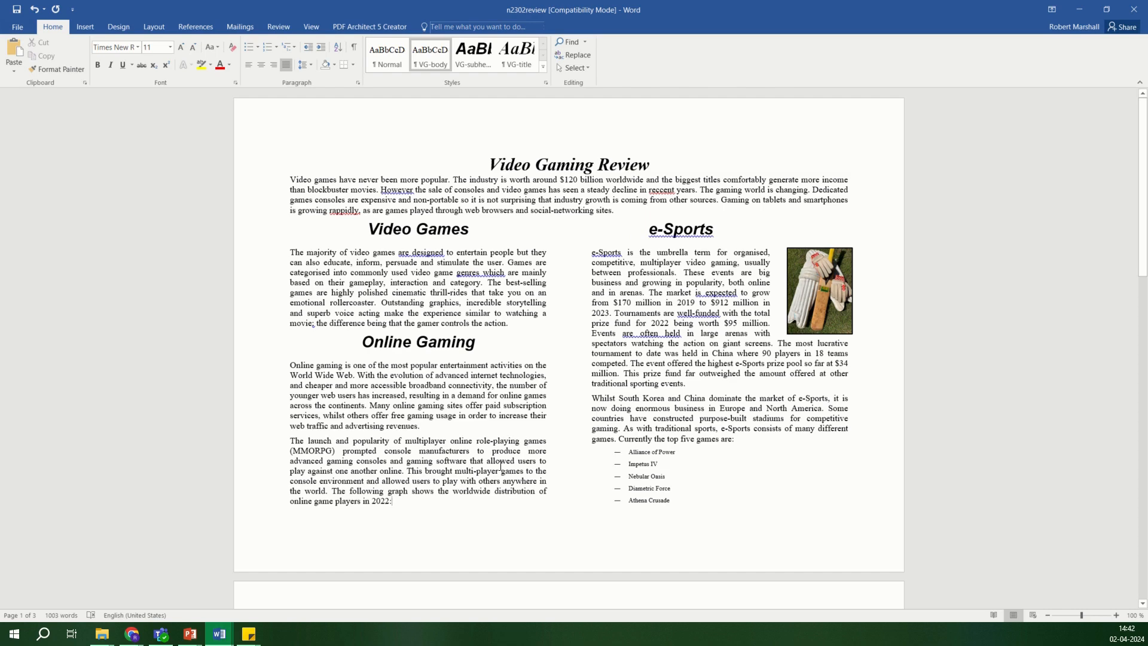
key(Return)
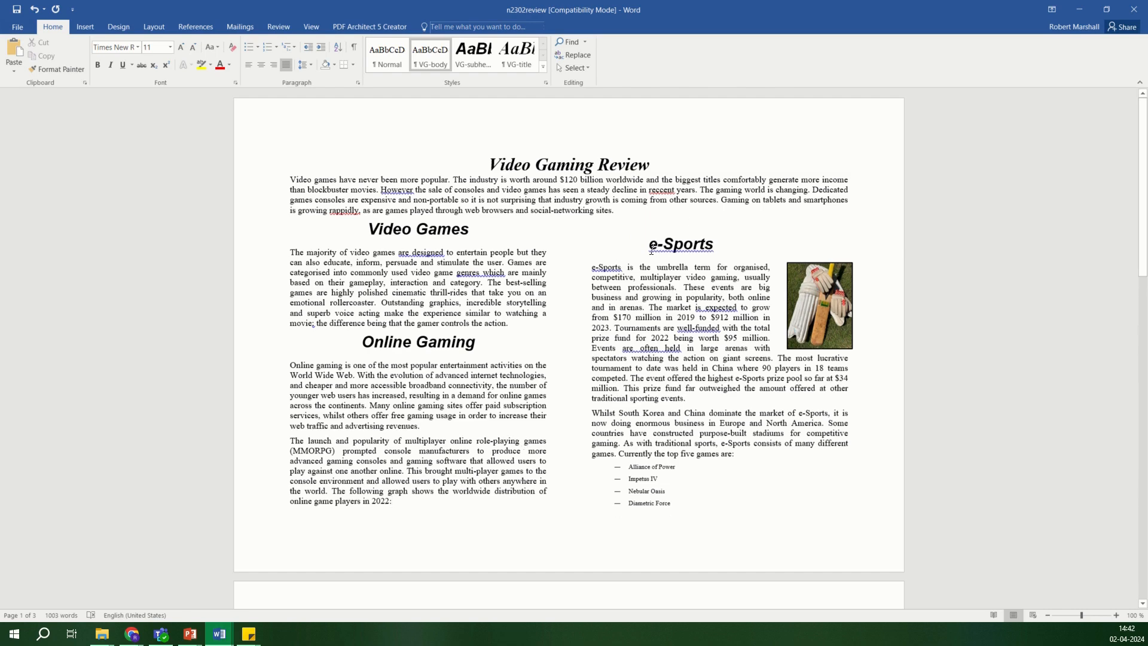
key(BackSpace)
scroll(789, 422, down, 2)
click(770, 419)
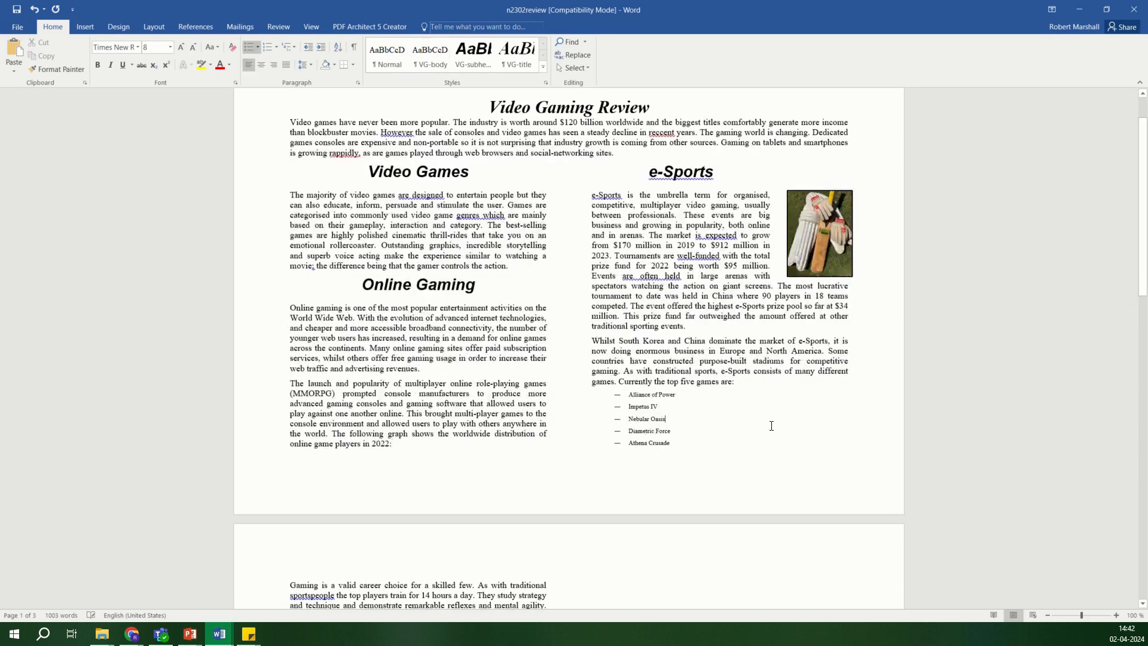
scroll(589, 397, up, 2)
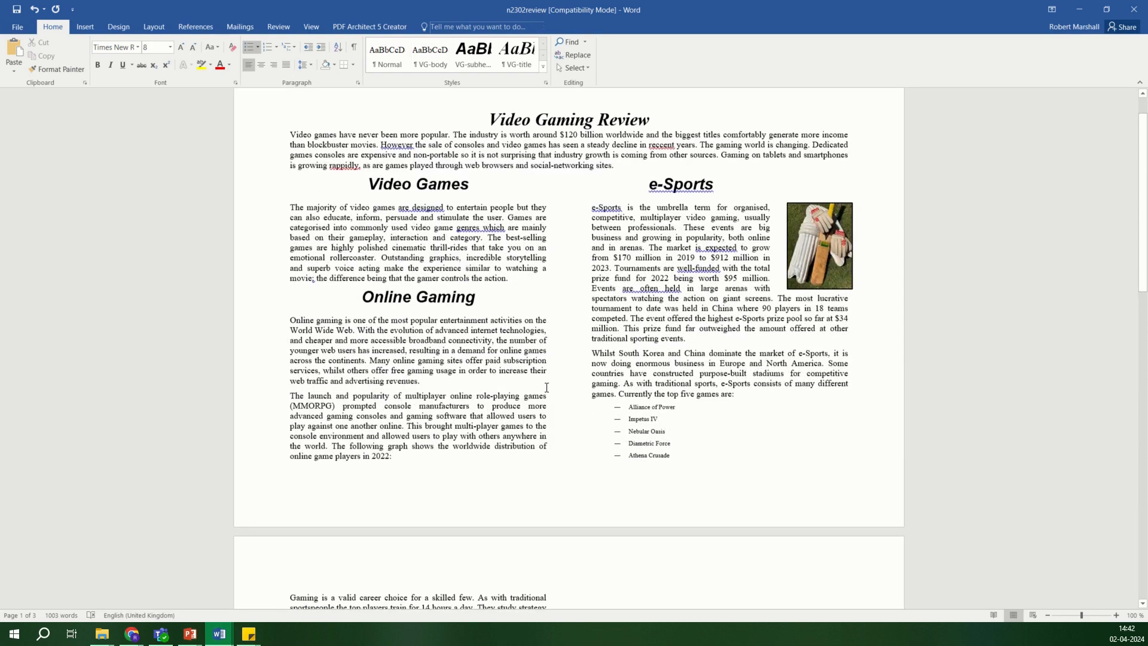
scroll(525, 320, down, 2)
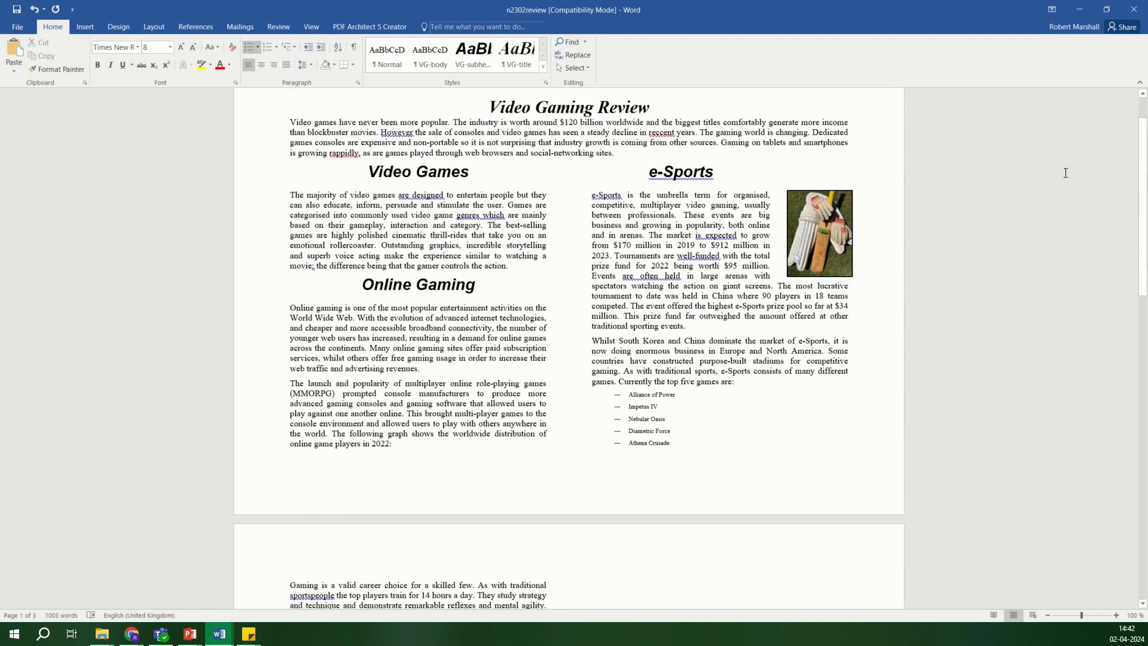
drag(1142, 194, 1139, 172)
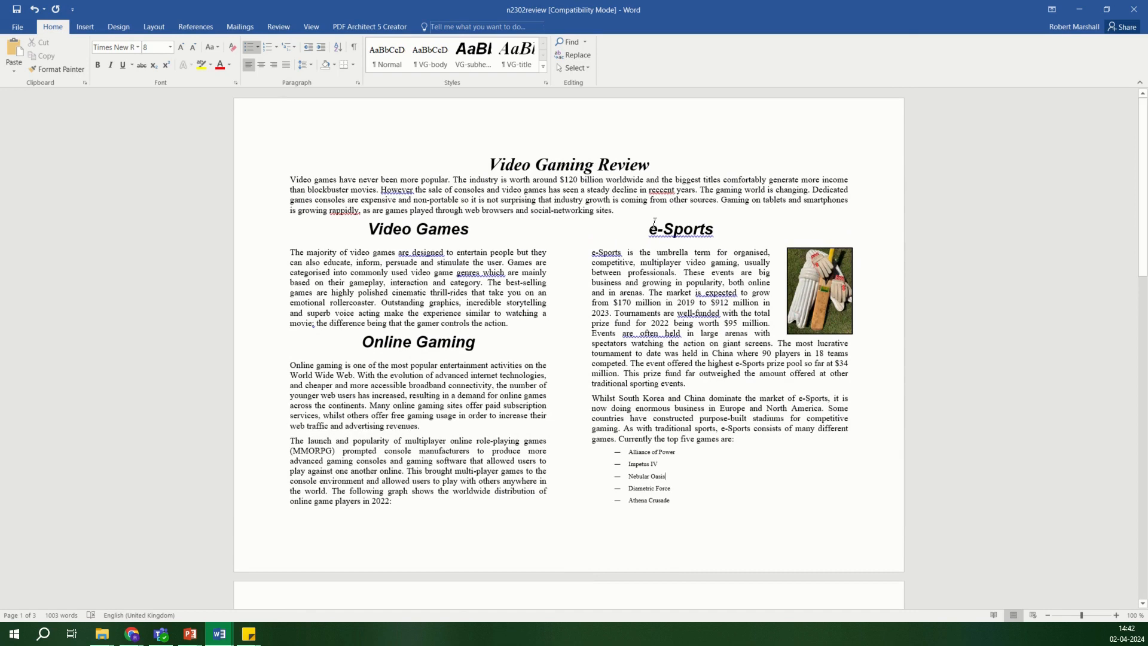
Show the formatting marks and delete the page break after the paragraph ending "future of gaming"
click(650, 231)
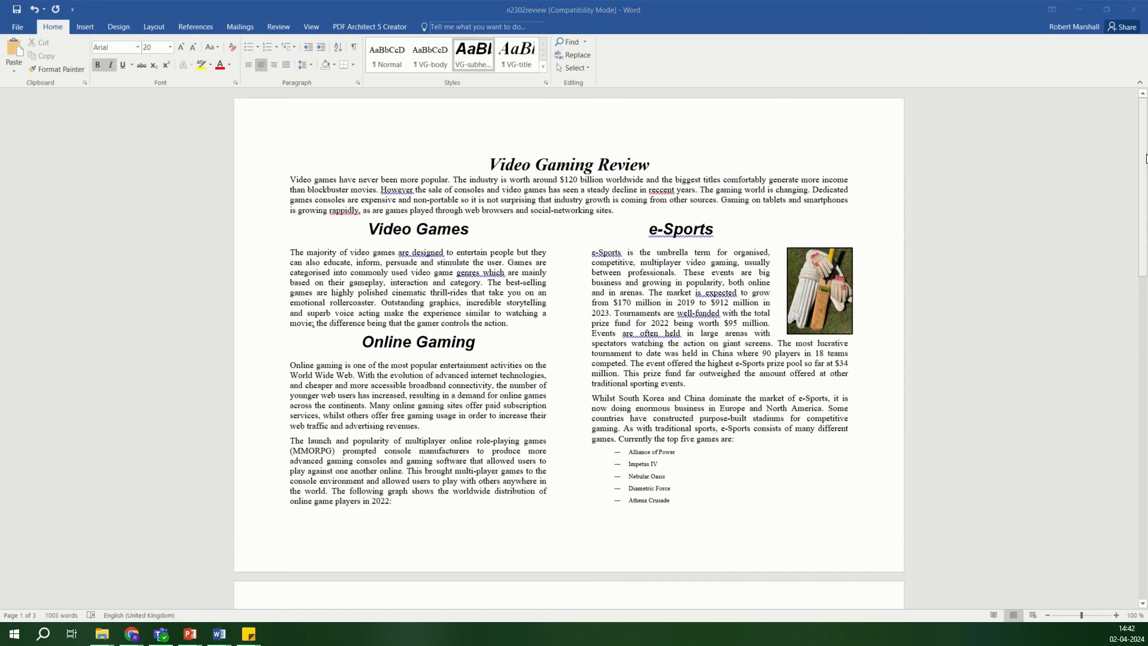
drag(1146, 158, 1146, 309)
click(693, 264)
scroll(612, 389, down, 1)
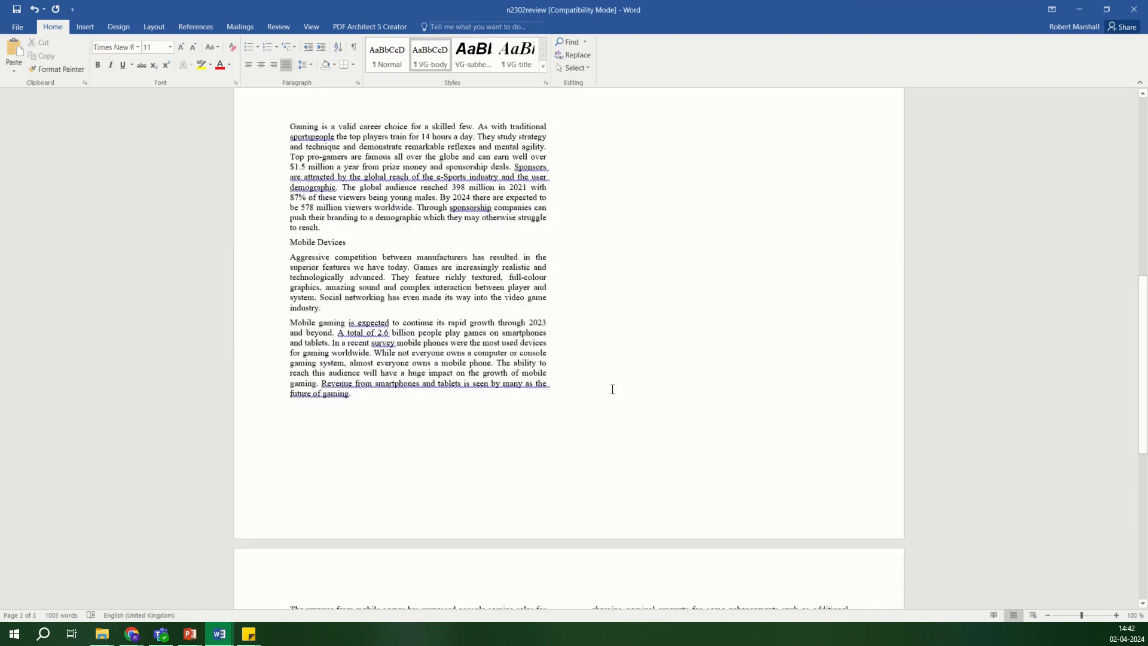
scroll(612, 389, down, 3)
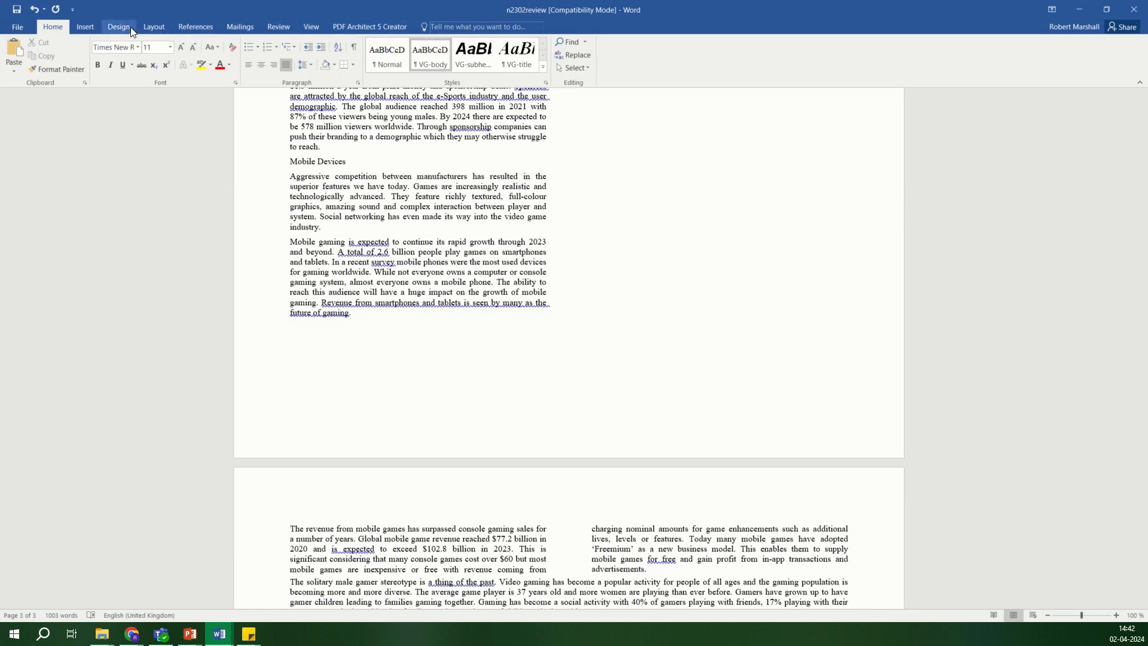
click(354, 47)
scroll(694, 282, up, 4)
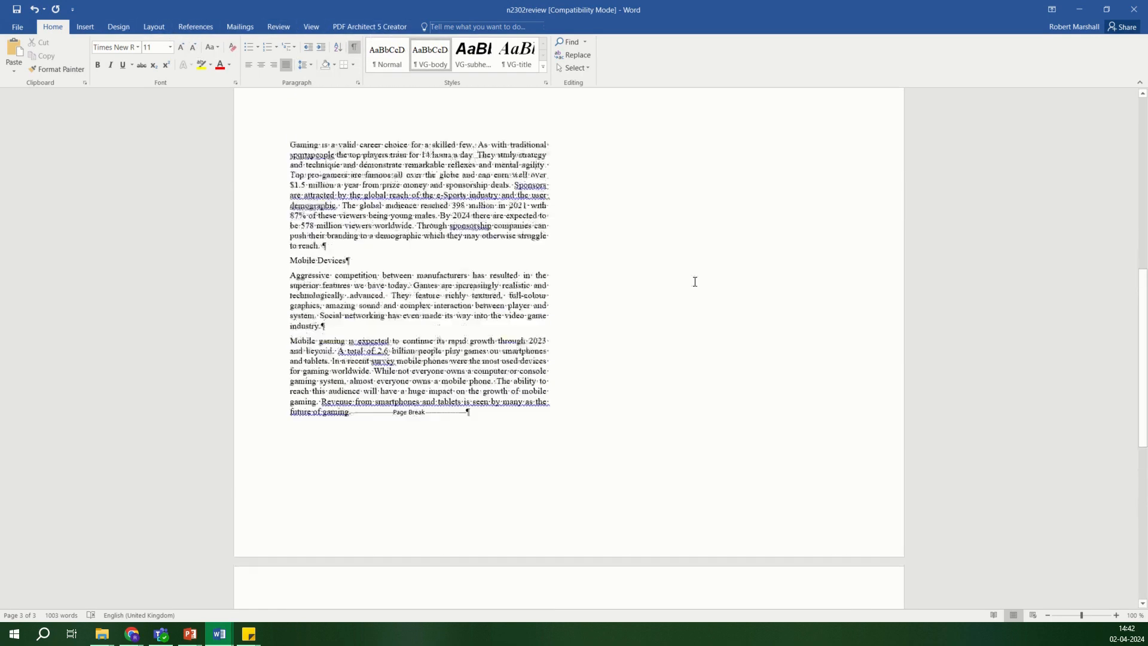
scroll(695, 281, up, 5)
scroll(681, 303, down, 3)
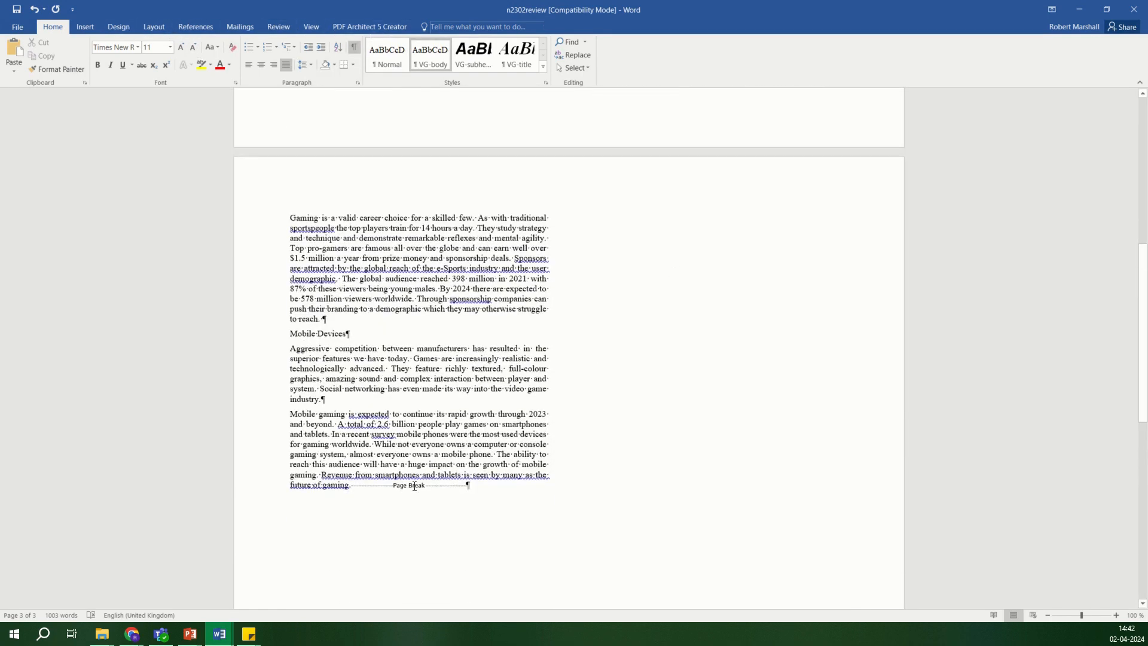
click(468, 485)
key(BackSpace)
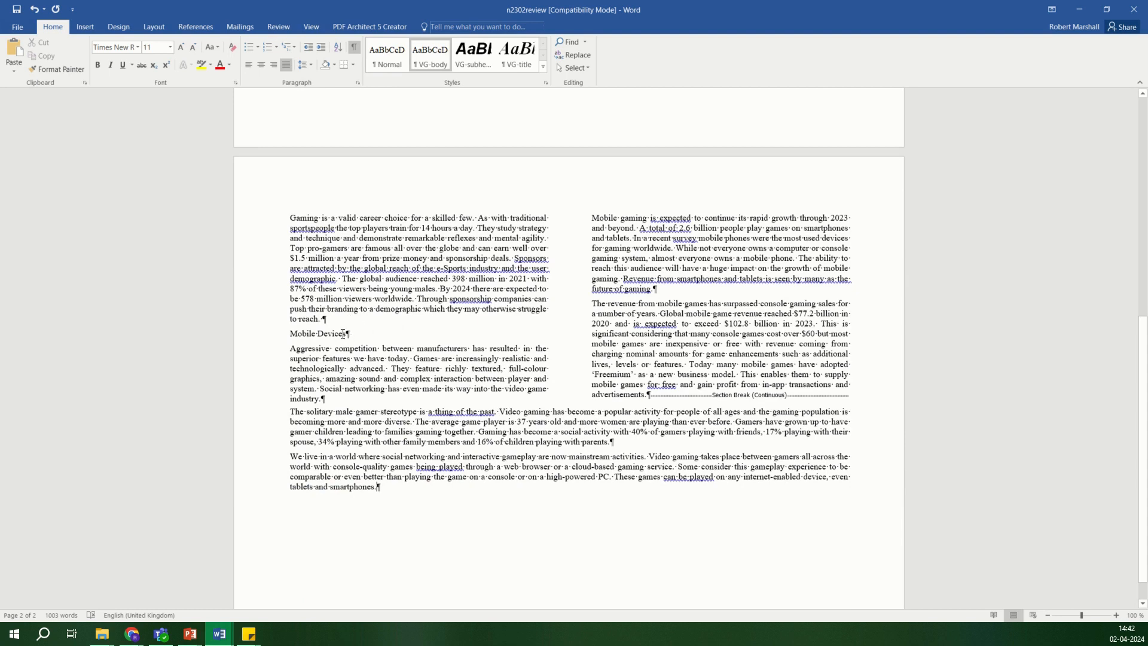
Apply the VG subheading style to the Mobile Devices heading and hide the formatting marks
drag(342, 333, 288, 336)
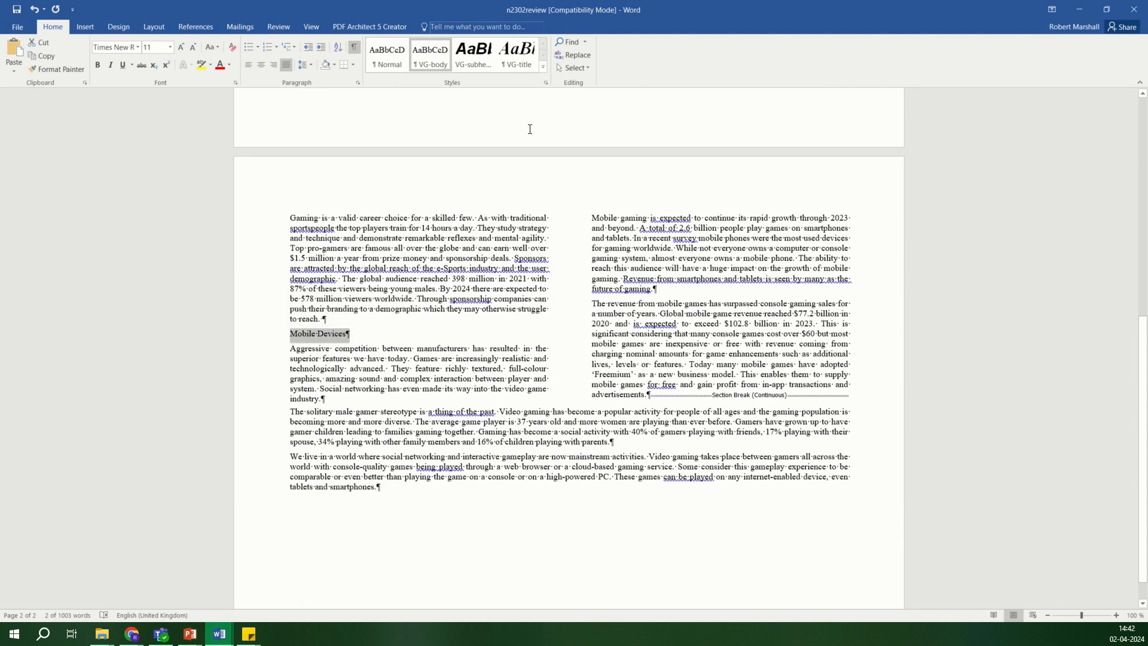
click(487, 59)
click(715, 352)
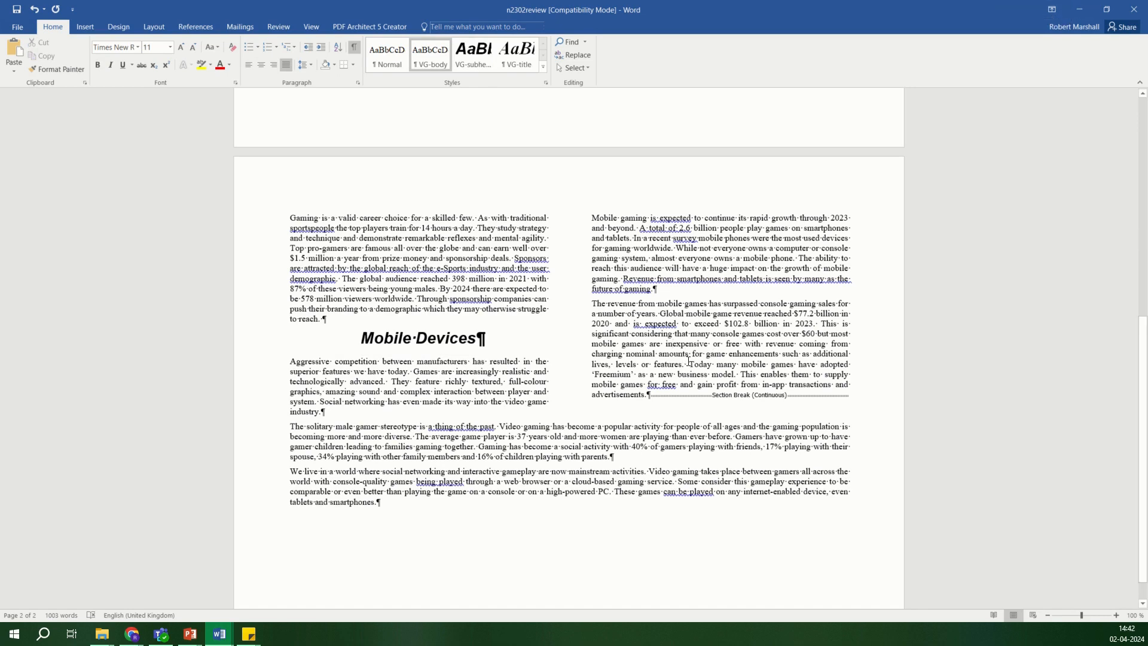
drag(1145, 394, 1120, 459)
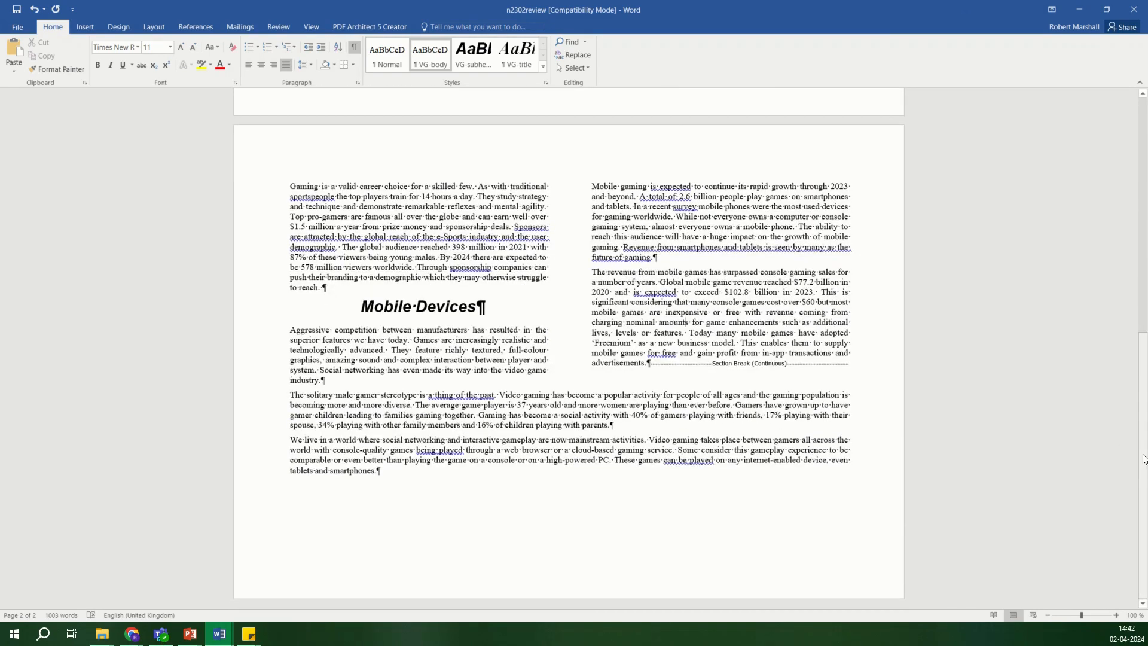
click(354, 51)
Check the layout of both pages of the document, including in the print preview, and return to editing
drag(1141, 406, 1142, 196)
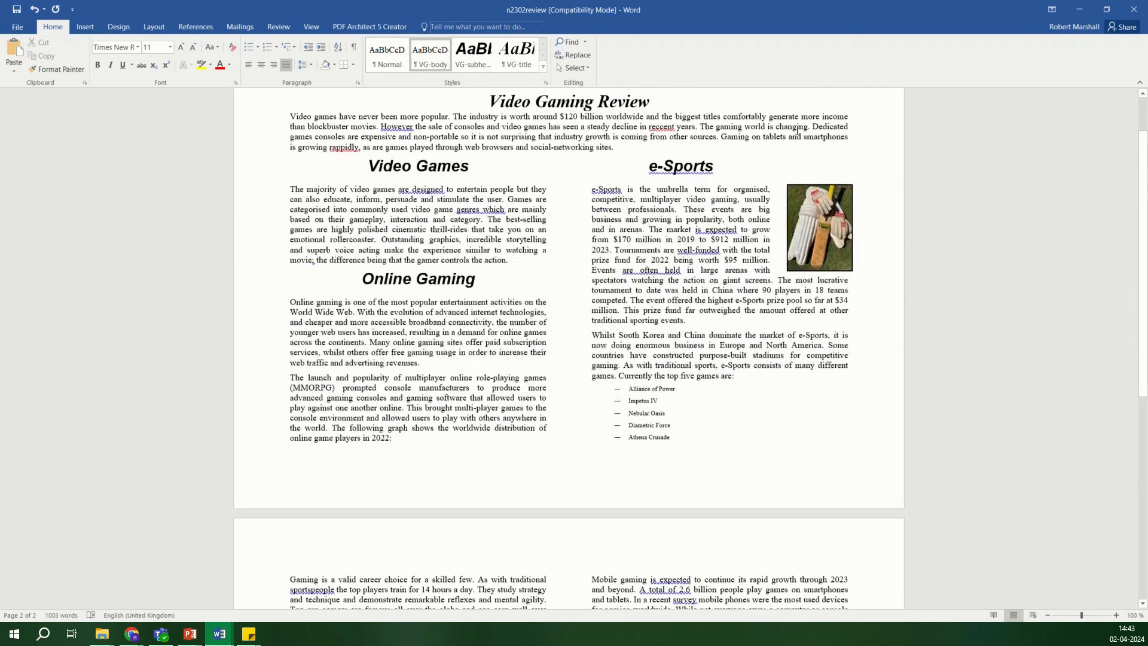
click(637, 168)
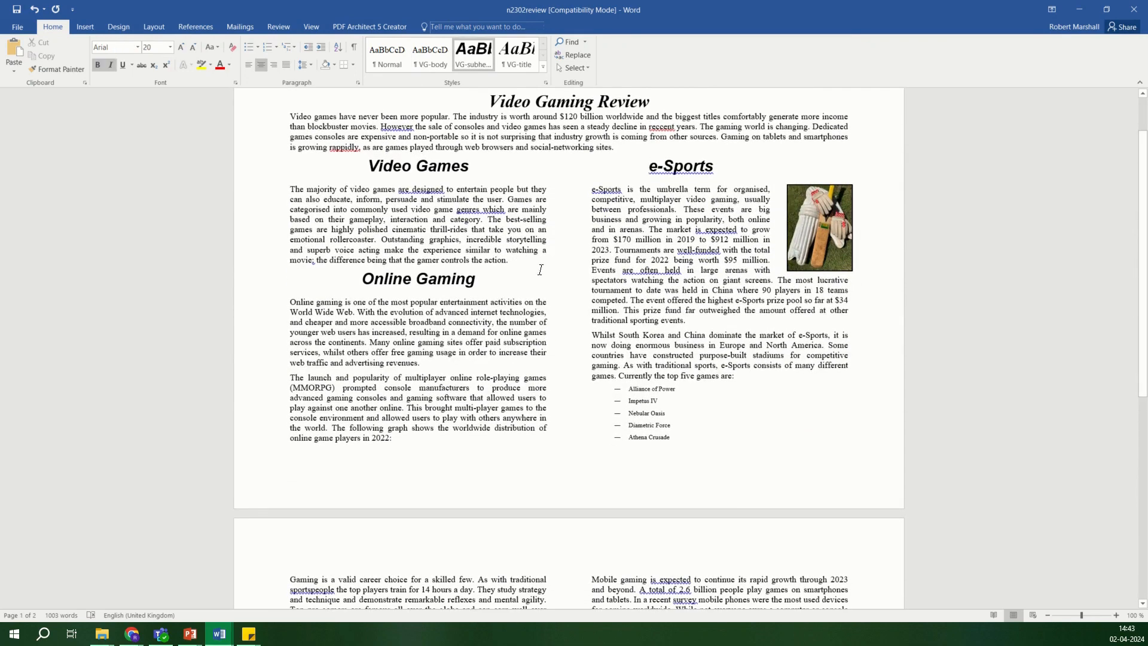
drag(1143, 203, 1144, 404)
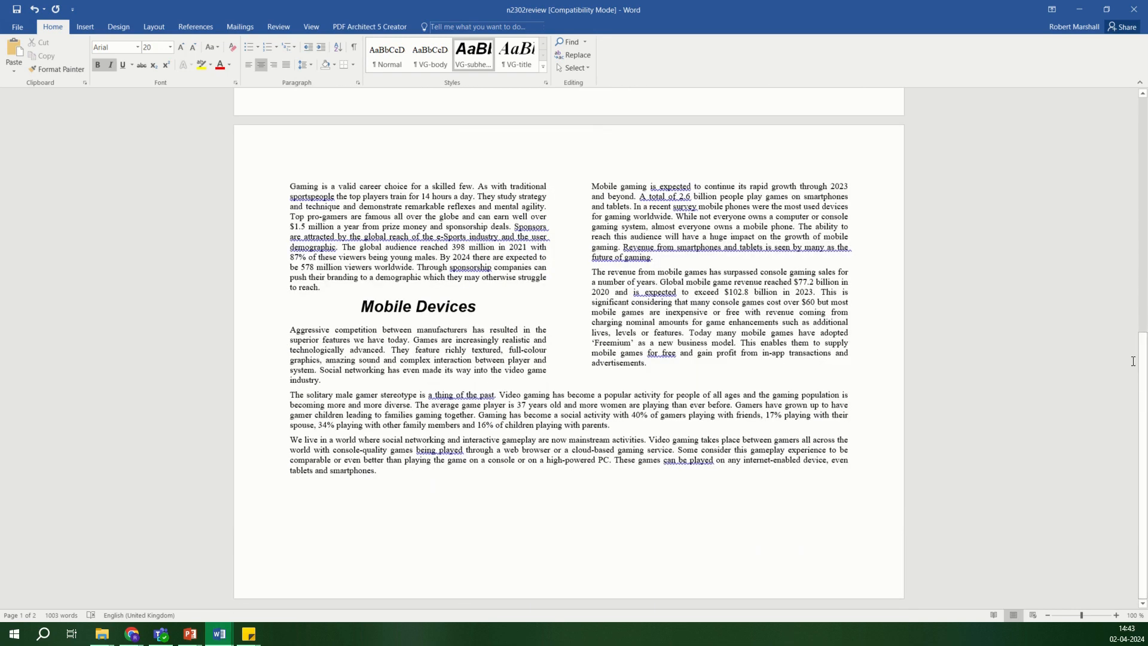
key(ctrl+p)
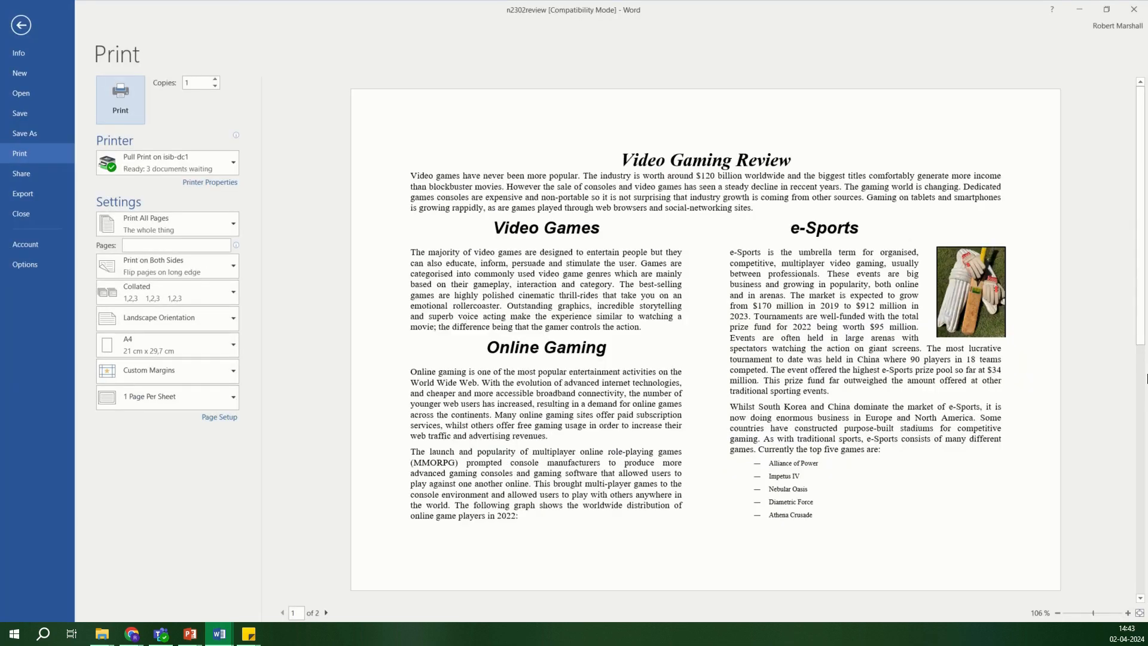
click(325, 612)
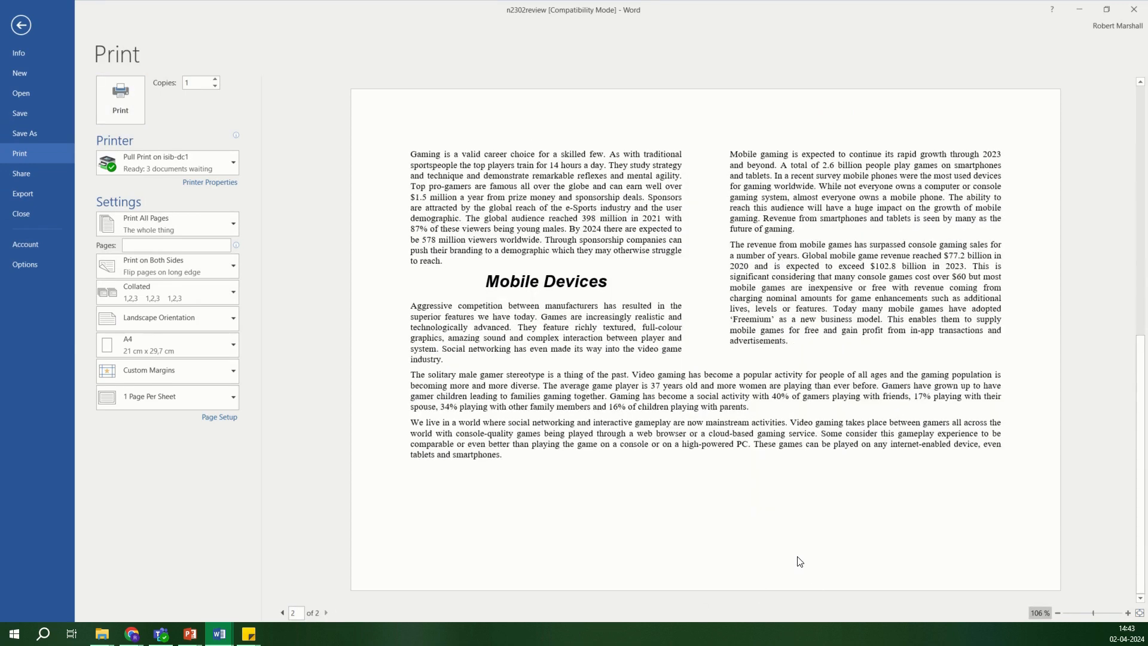
click(282, 612)
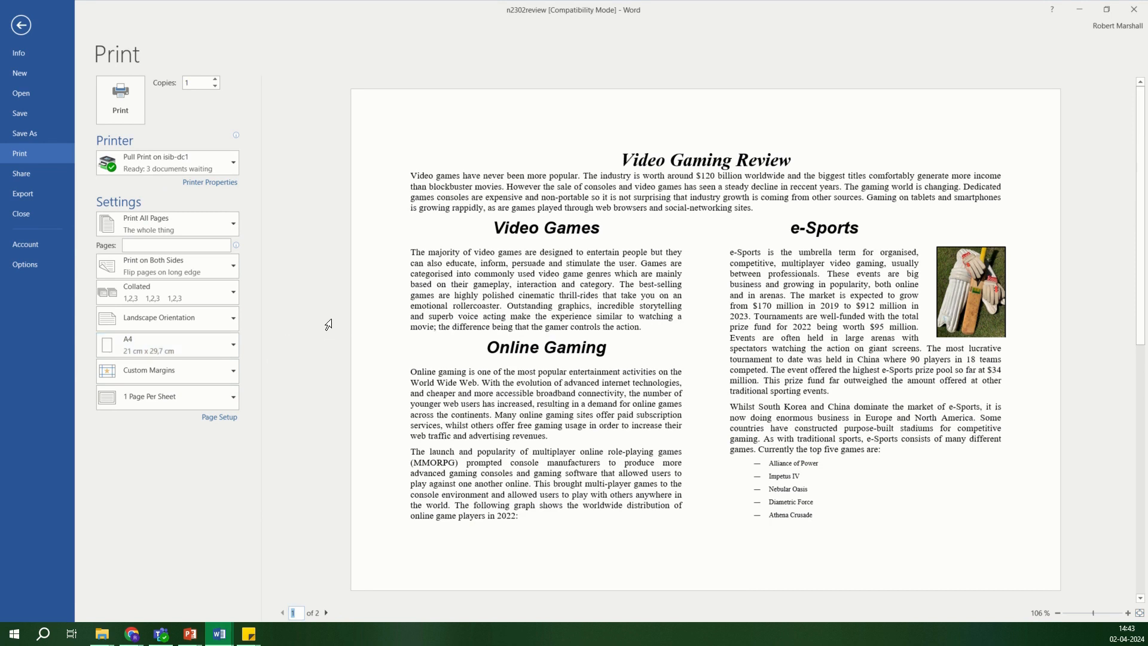
click(326, 612)
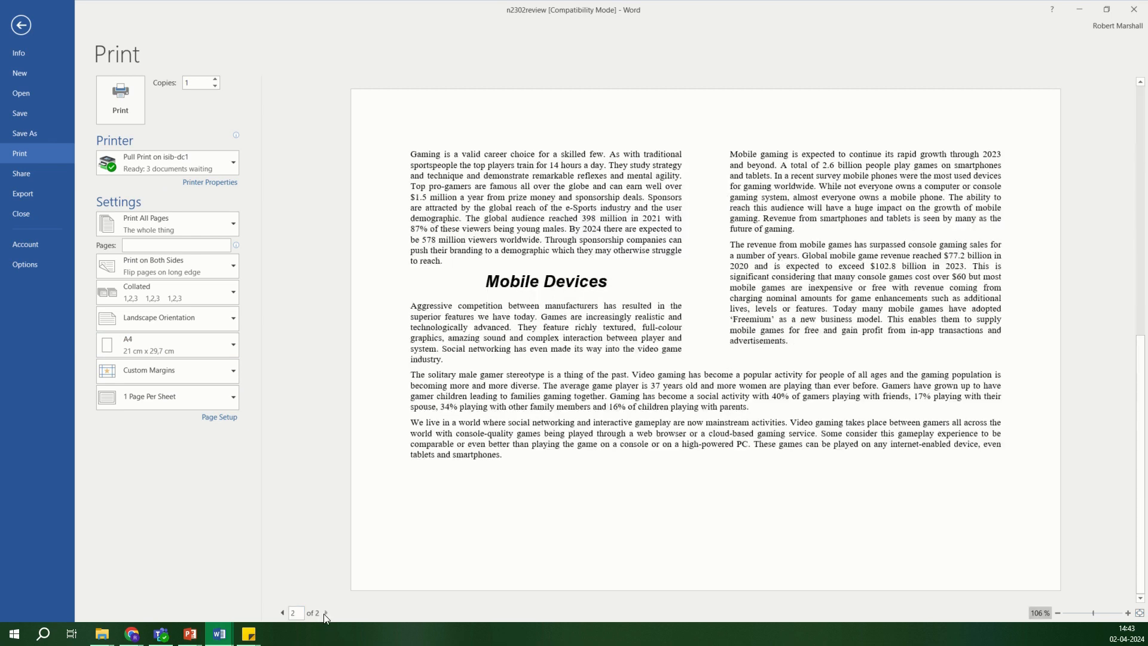
click(281, 612)
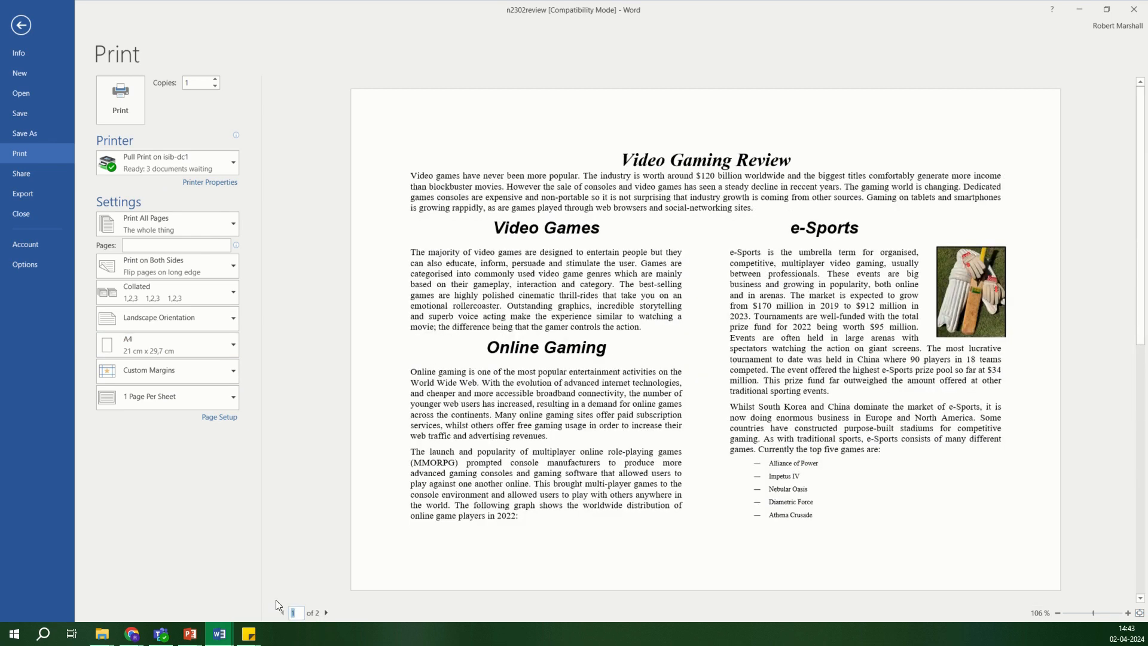
click(326, 613)
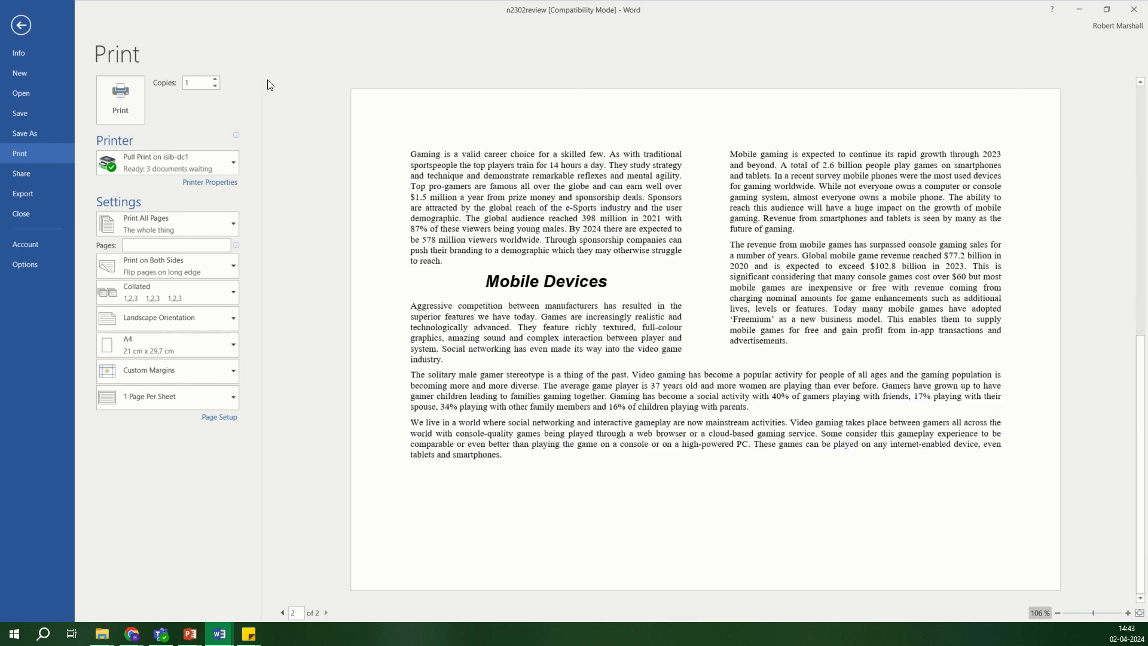
click(22, 27)
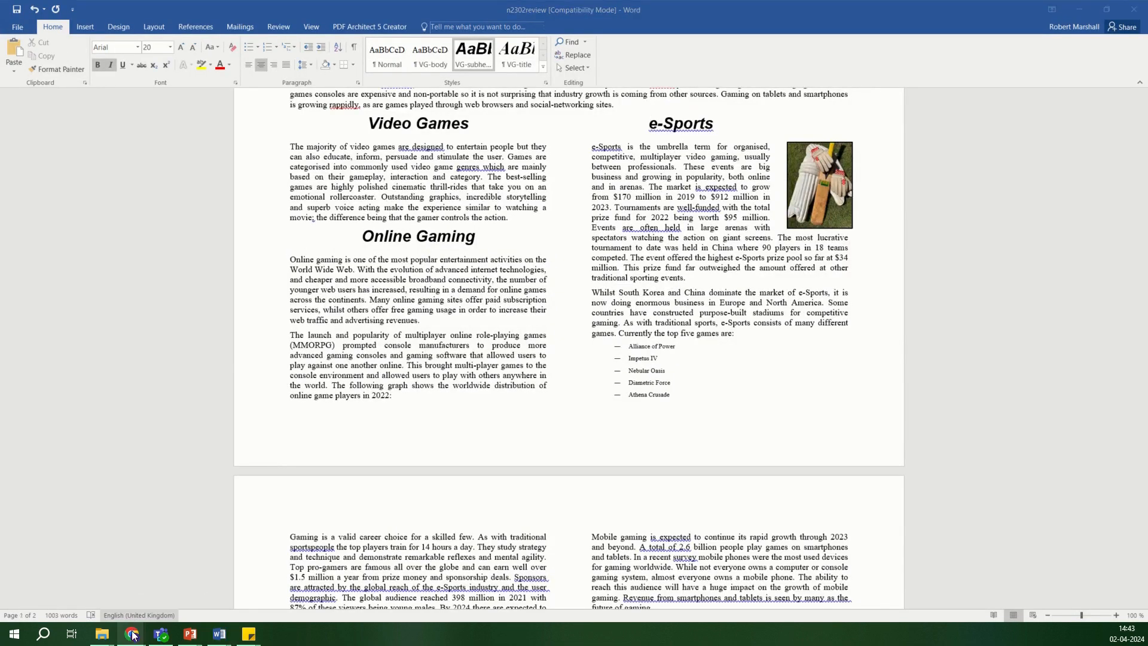
Switch to the Oct/Nov 2023 question paper in Chrome and review the closing word processing tasks and their total marks
mouse_move(129, 639)
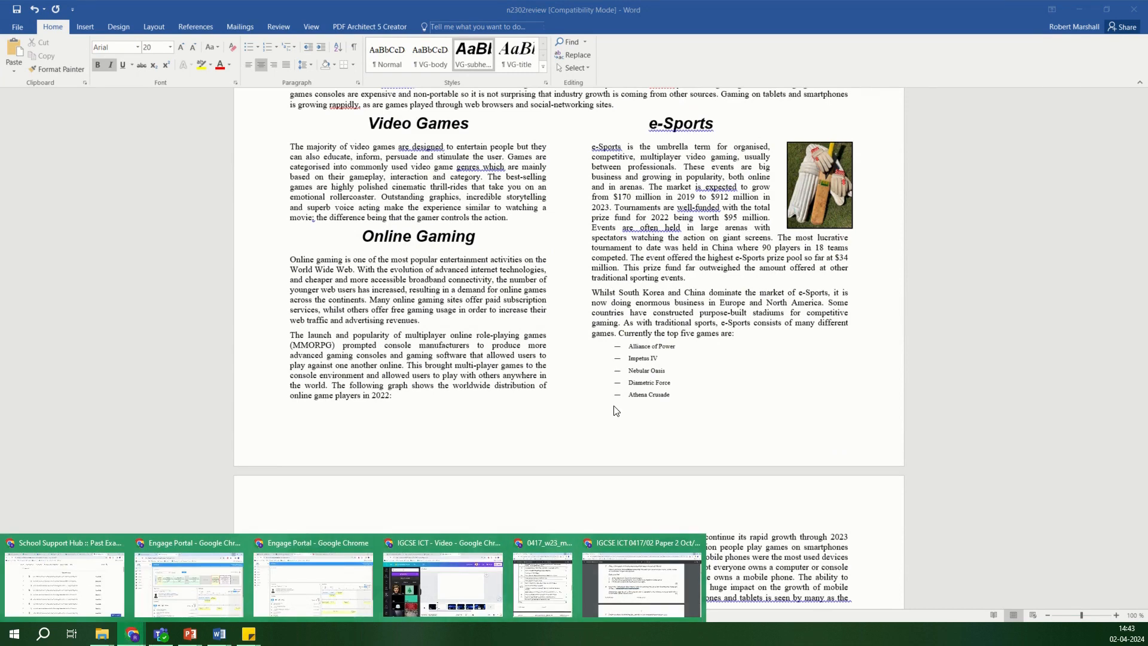
click(641, 574)
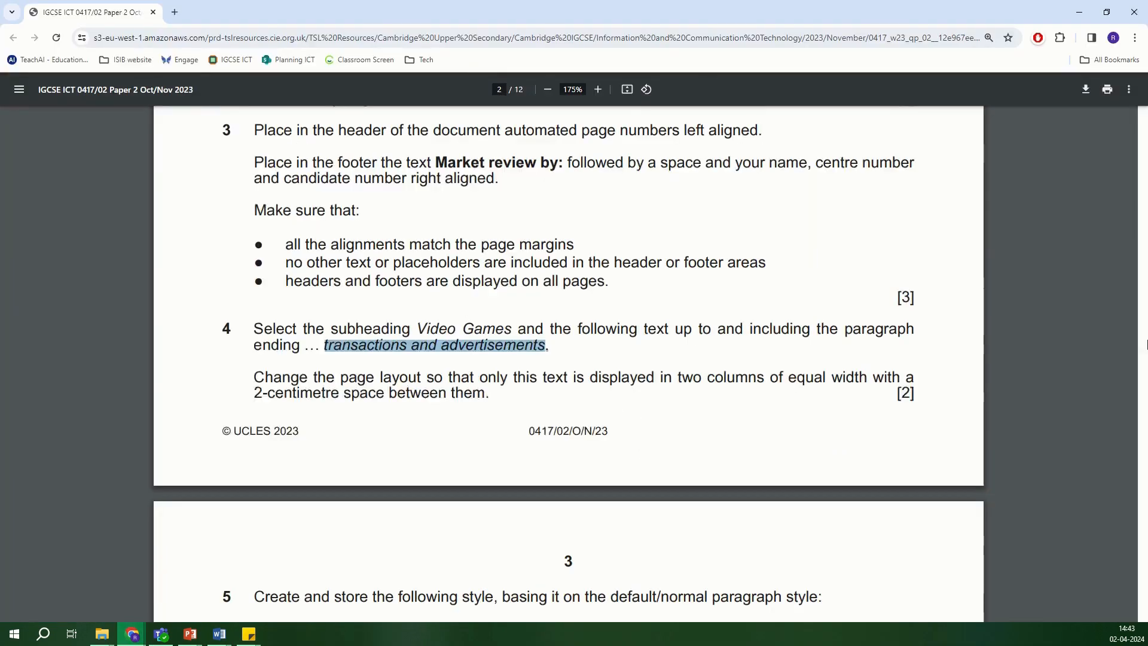
drag(1143, 196, 1138, 268)
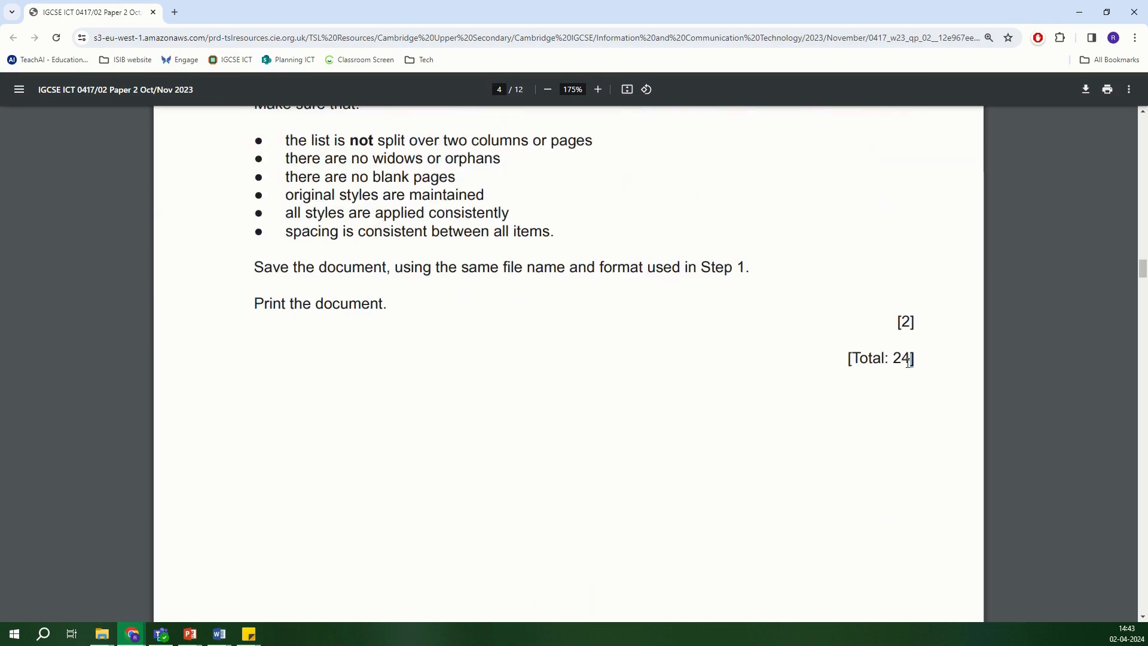
drag(908, 362, 853, 360)
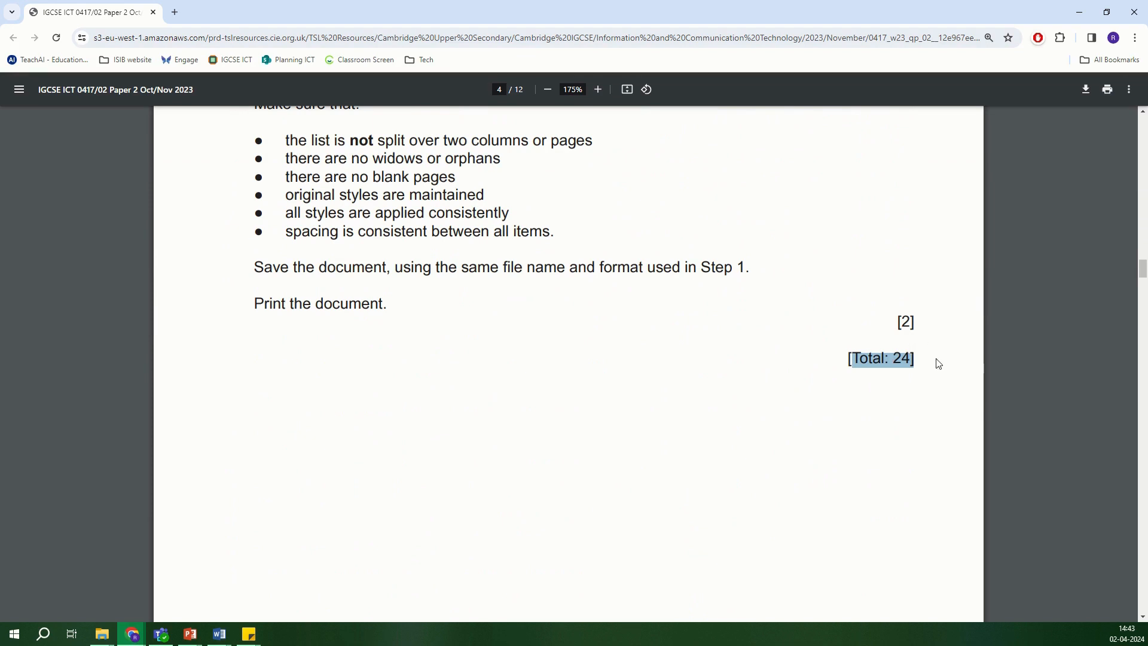
drag(915, 360, 848, 362)
click(936, 366)
scroll(1143, 269, up, 2)
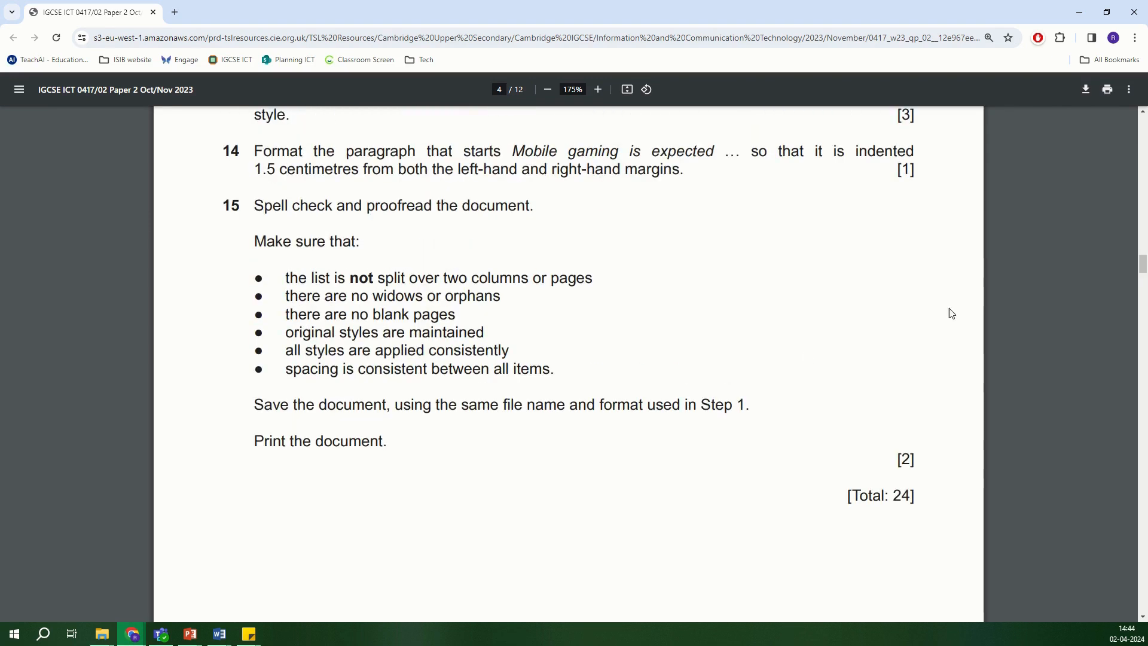
scroll(836, 428, up, 4)
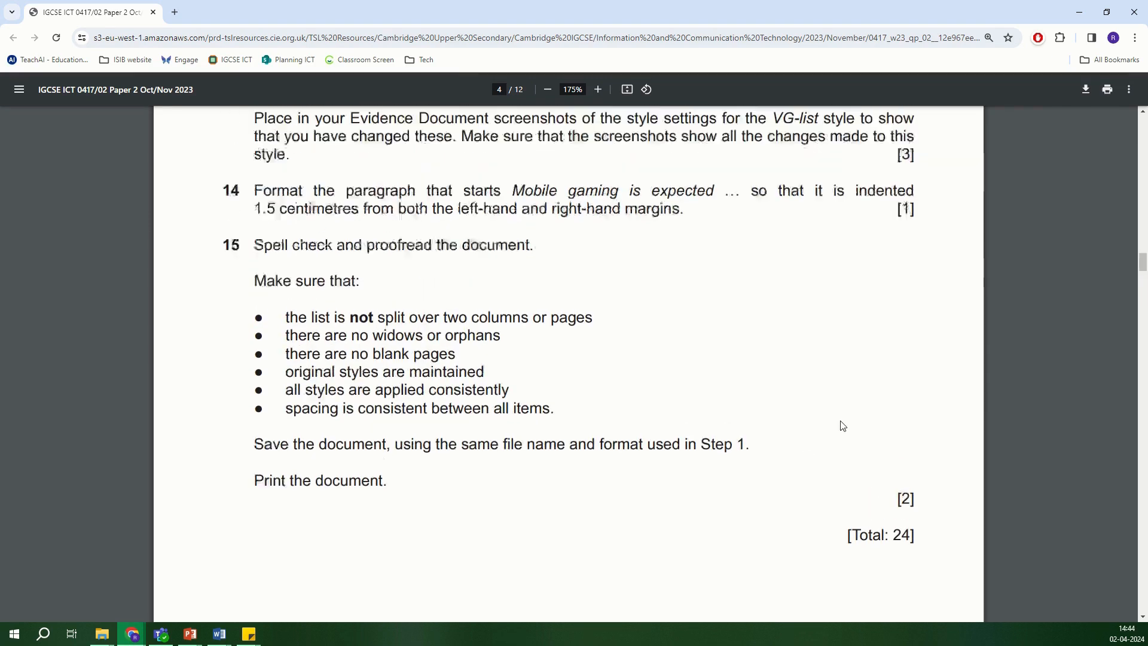
scroll(920, 484, down, 4)
drag(920, 506, 852, 506)
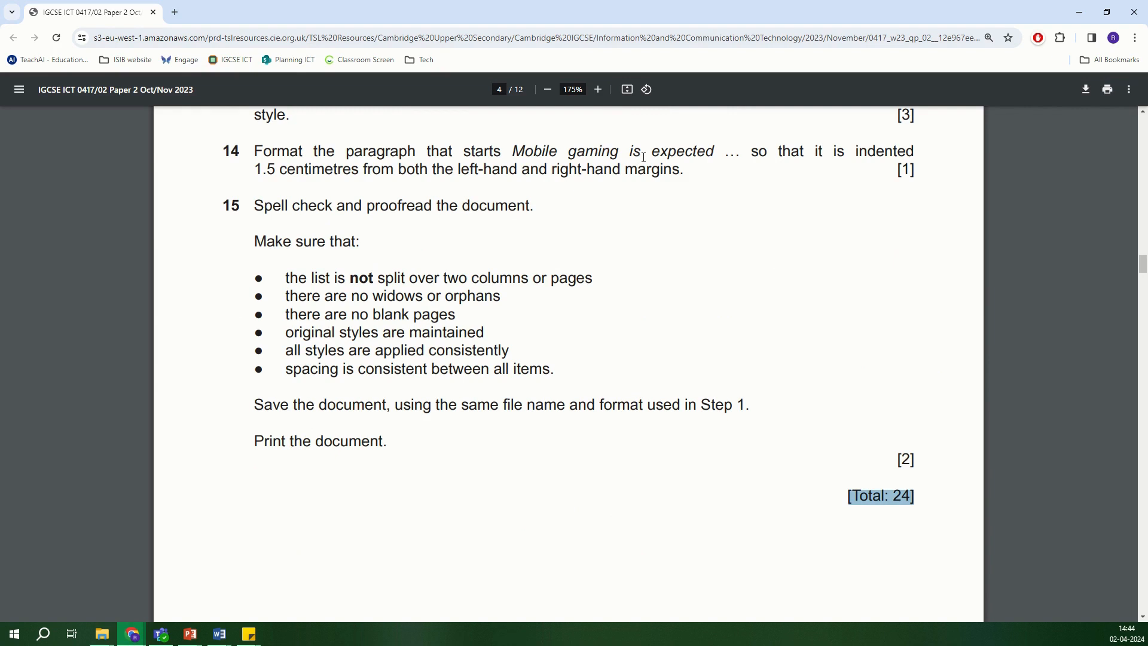
drag(263, 205, 553, 369)
click(536, 381)
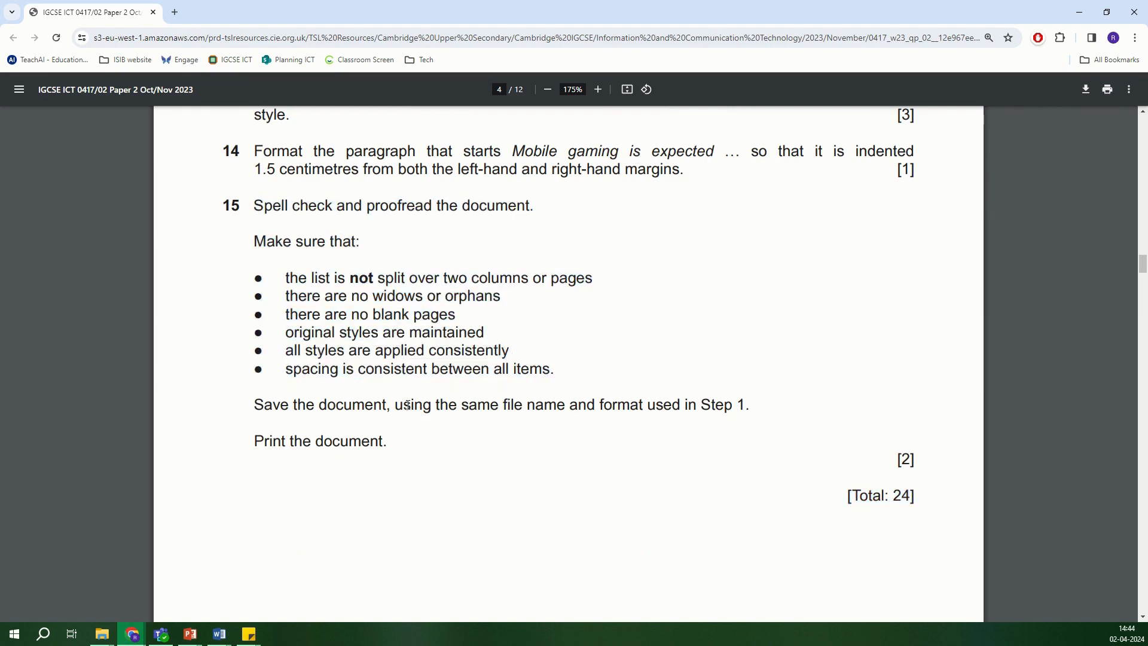
scroll(474, 459, up, 10)
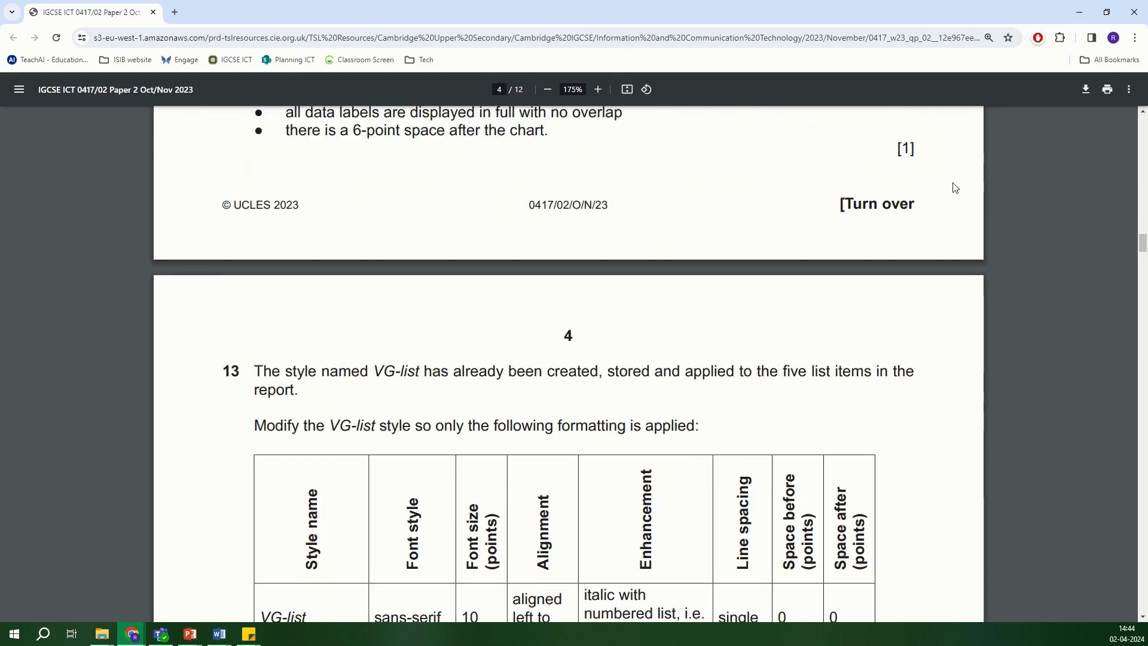
click(1080, 12)
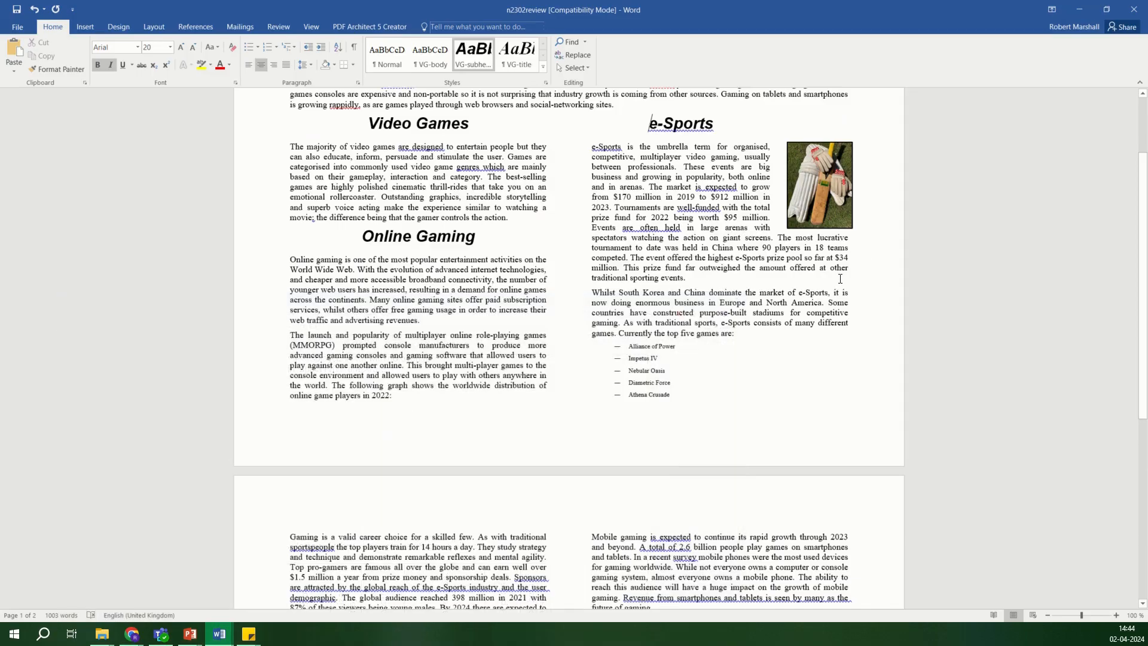
Switch to the revision checklist and go over the Tables and Charts topics under Word processing practical
mouse_move(225, 643)
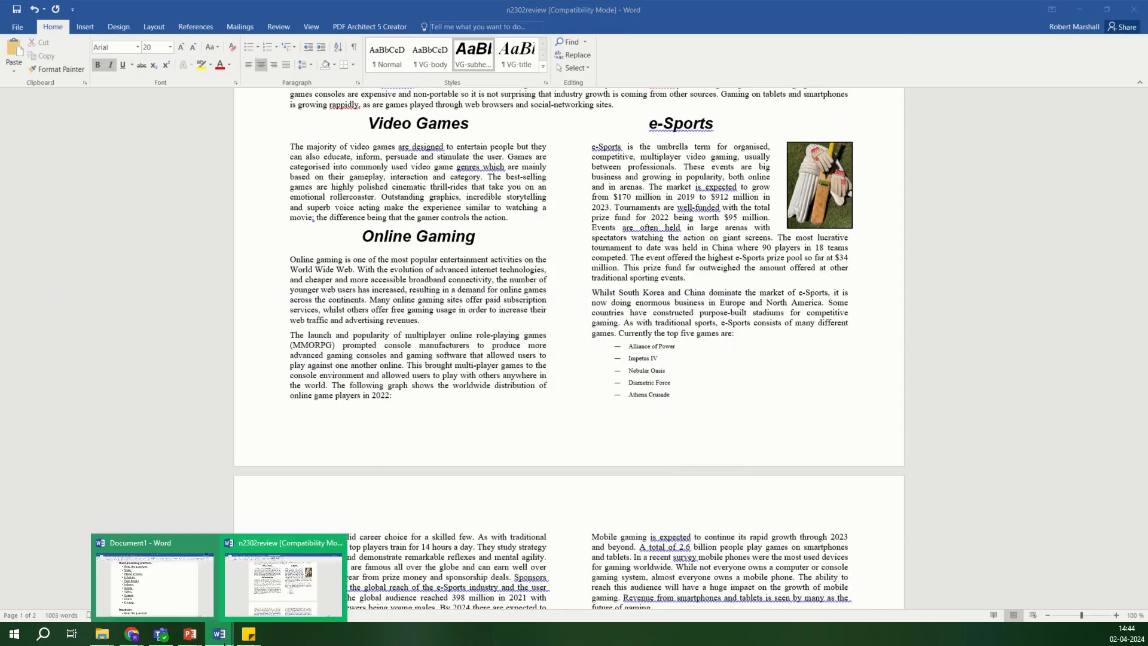
click(161, 596)
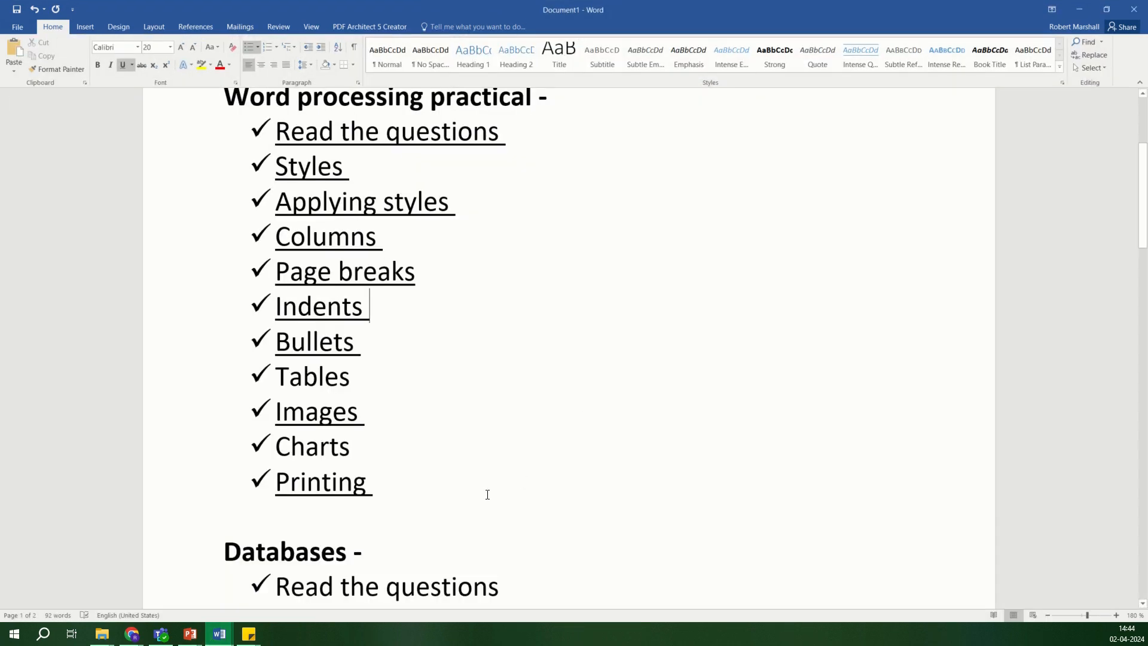
scroll(487, 494, up, 3)
scroll(414, 399, down, 6)
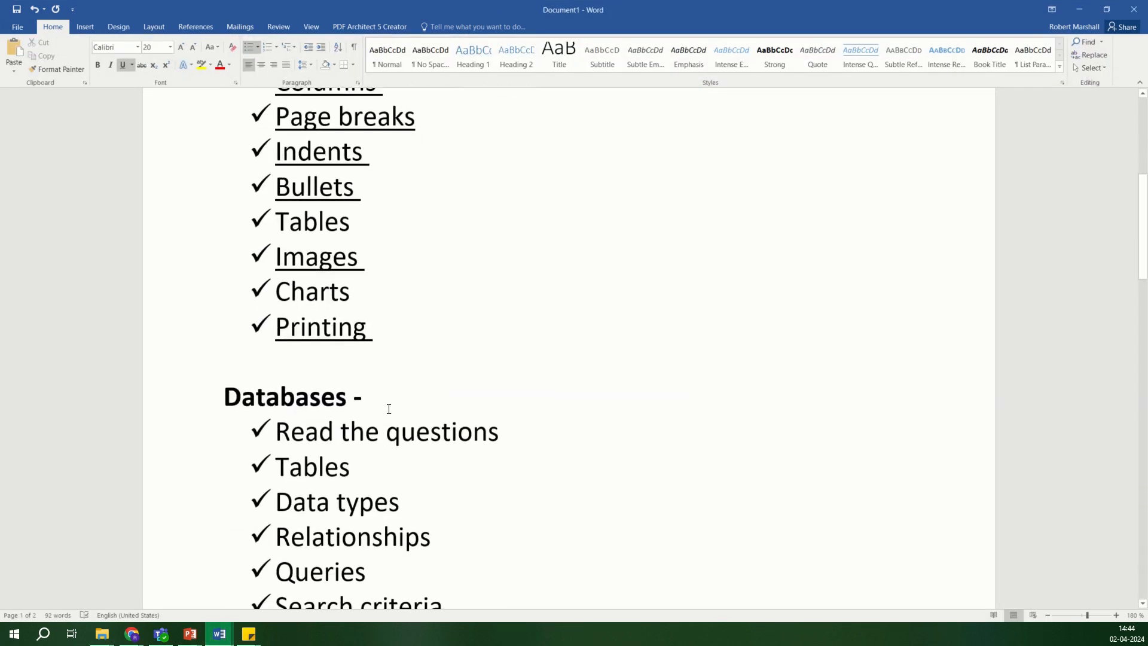
click(379, 395)
drag(1142, 211, 1127, 168)
drag(358, 362, 273, 363)
drag(355, 434, 275, 435)
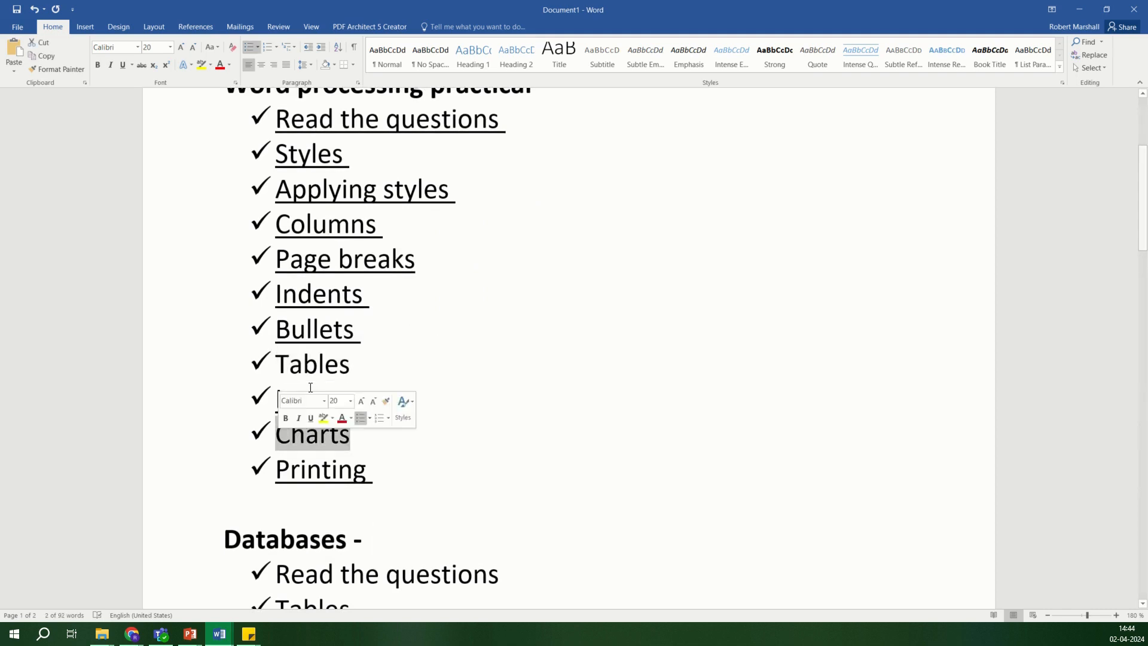
scroll(412, 197, up, 3)
scroll(390, 295, down, 2)
scroll(372, 407, down, 1)
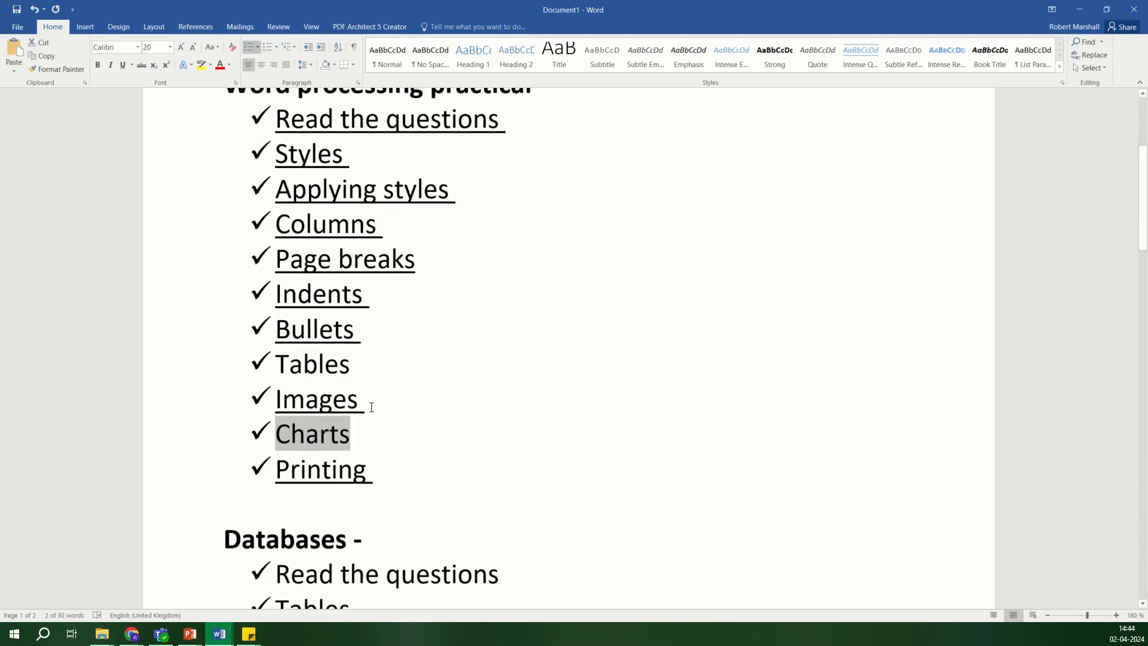
click(350, 433)
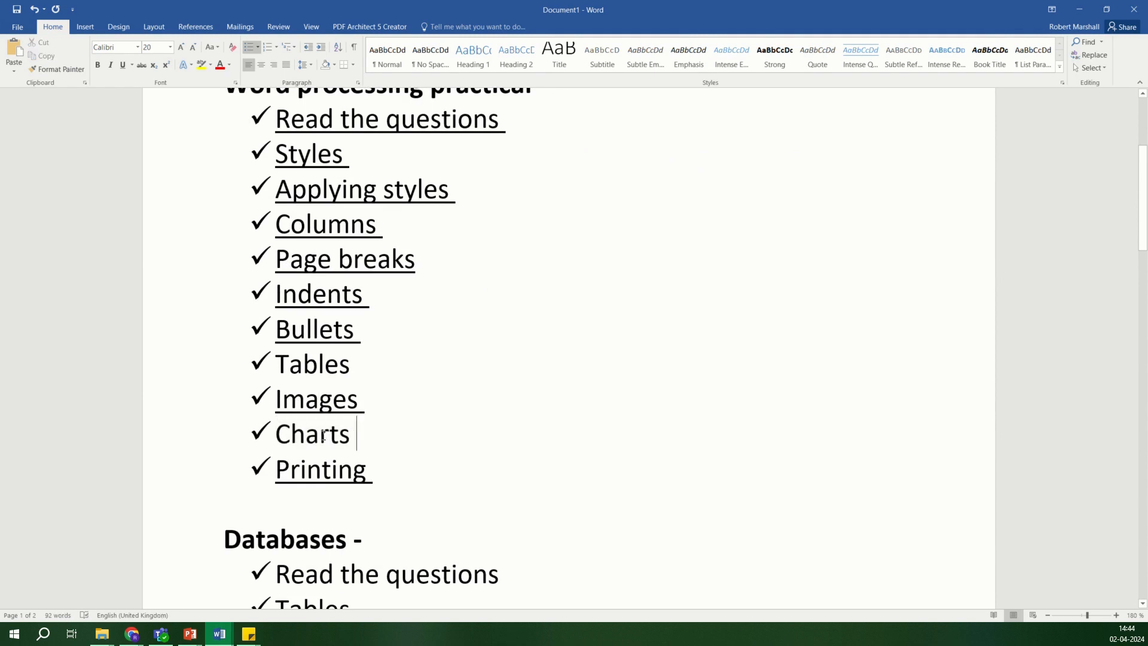
drag(356, 435, 291, 435)
click(575, 397)
Review the Word processing practical section of the checklist from its heading down to the Printing topic
scroll(544, 380, up, 4)
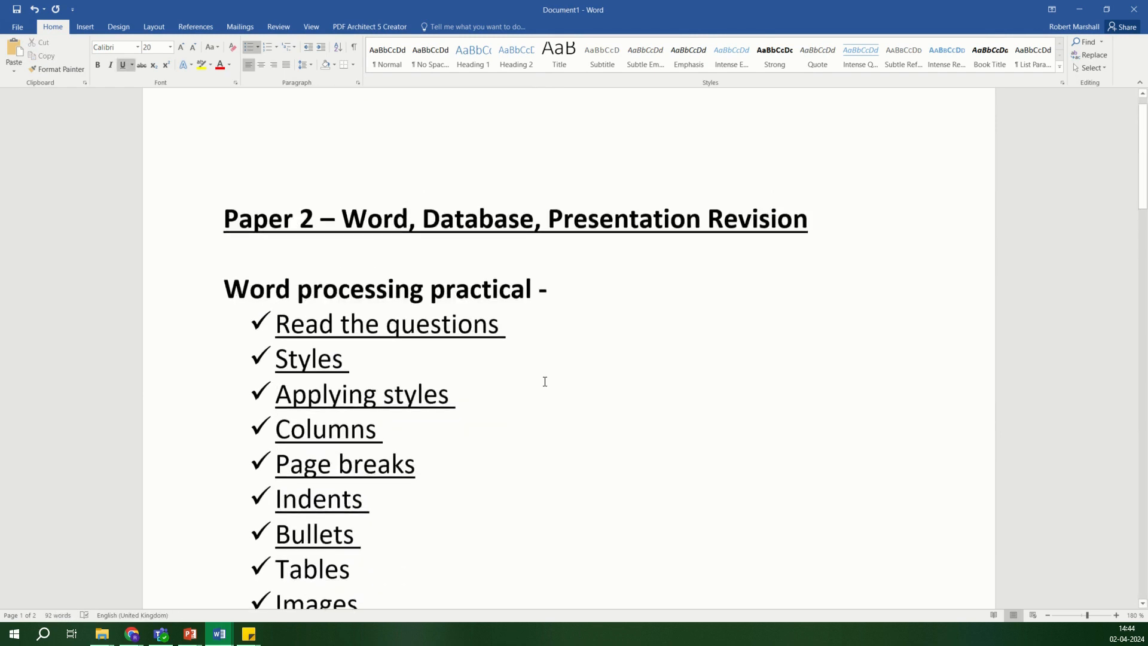
scroll(590, 391, down, 1)
scroll(589, 392, down, 2)
scroll(666, 412, up, 1)
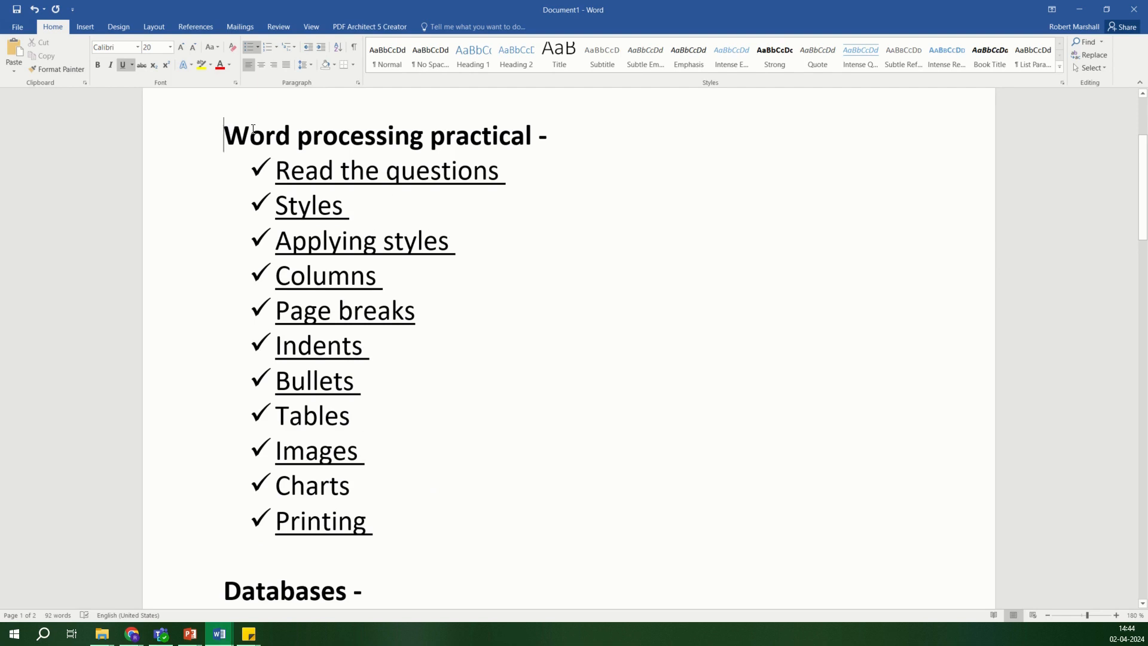
drag(224, 136, 429, 136)
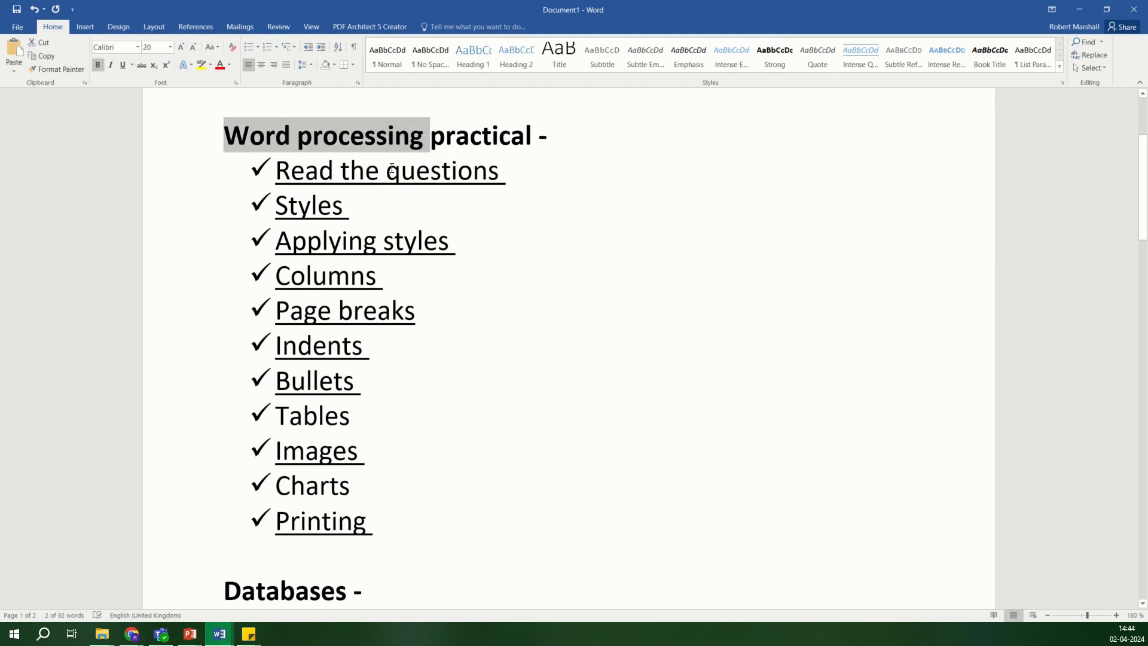
click(526, 312)
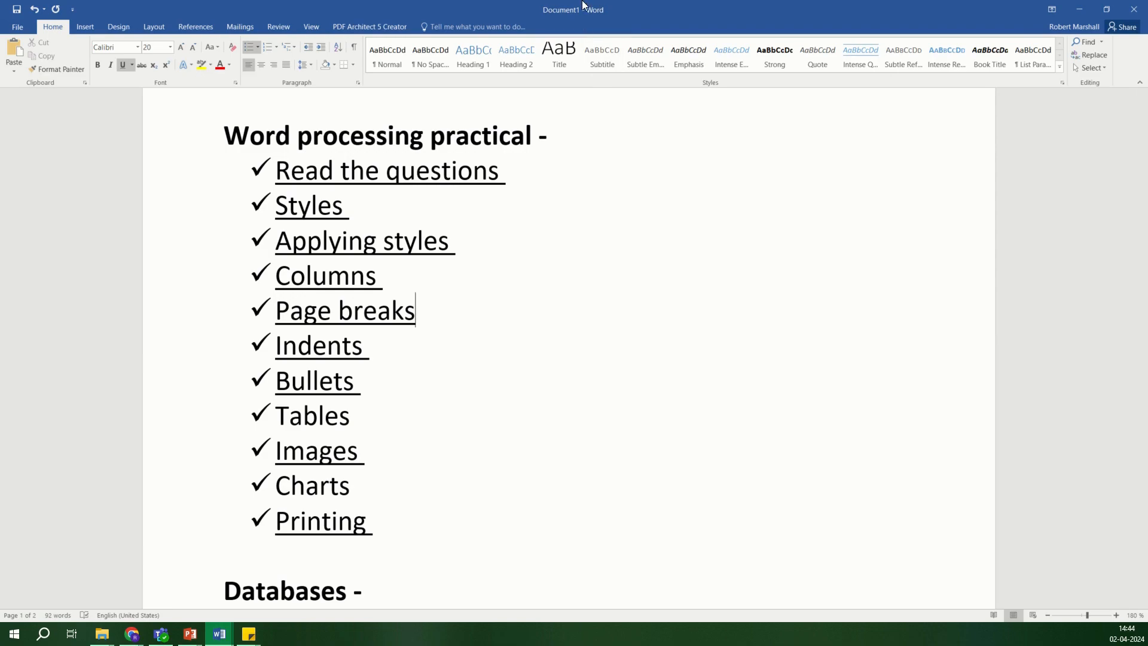